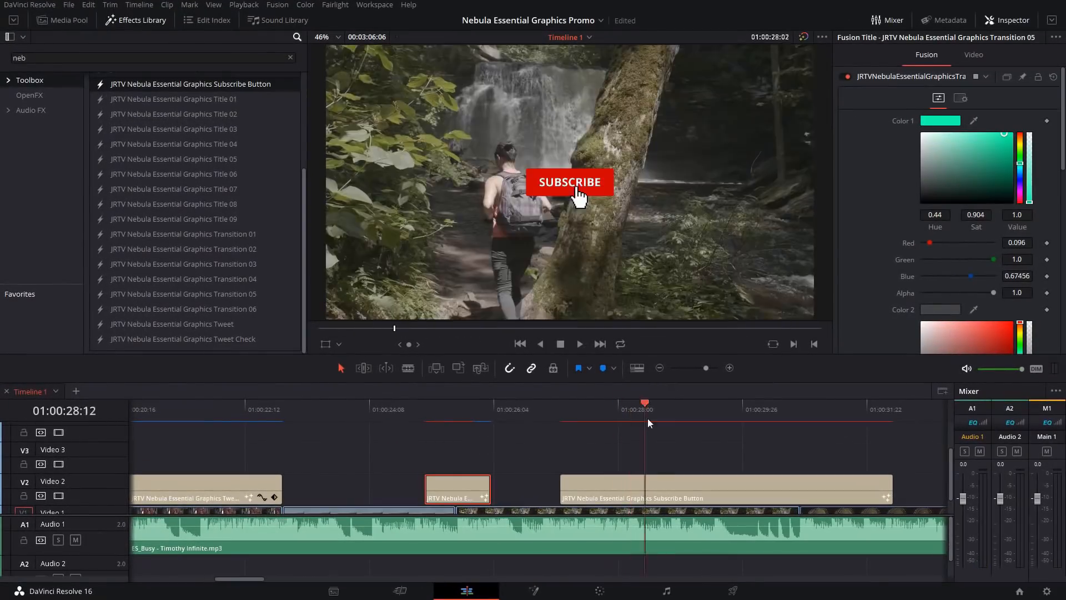
# Preview the Subscribe Button title's animation on the promo timeline.
pyautogui.moveTo(647, 418); pyautogui.dragTo(565, 433)
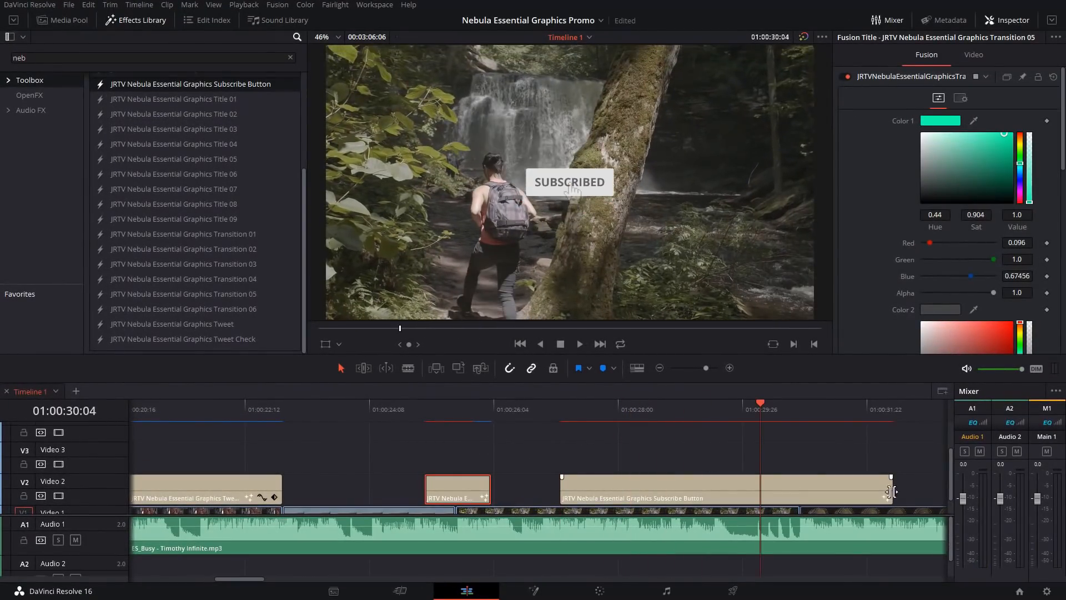
pyautogui.click(565, 435)
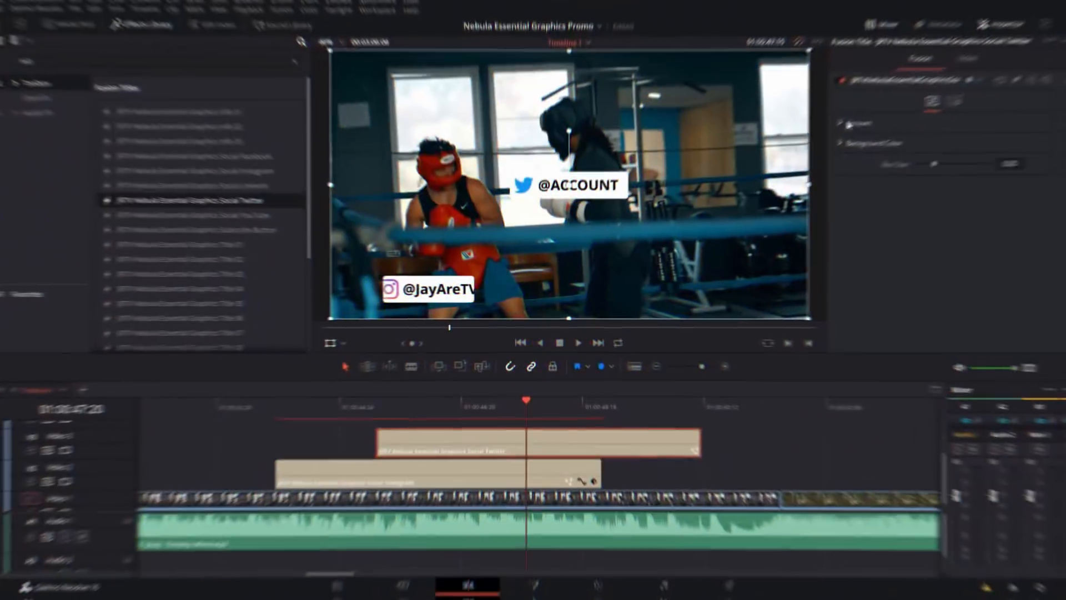
pyautogui.click(848, 124)
pyautogui.doubleClick(937, 145)
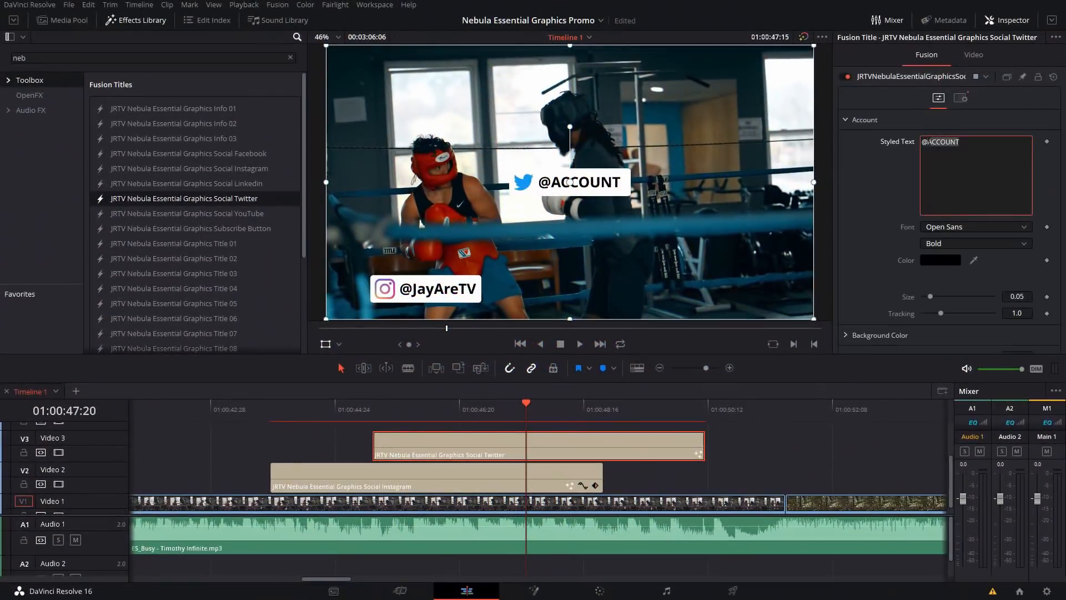
pyautogui.write('JayAreTV')
pyautogui.moveTo(608, 173); pyautogui.dragTo(693, 278)
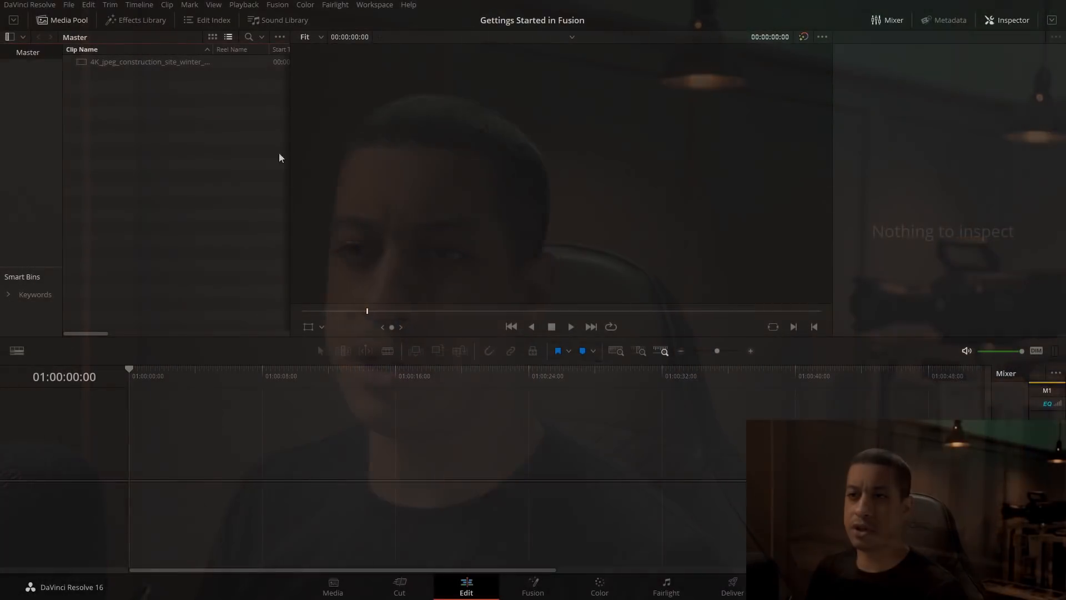
# Place the 4K construction site clip at the start of a new timeline and trim its end at 01:00:10:08.
pyautogui.moveTo(98, 63); pyautogui.dragTo(140, 473)
pyautogui.click(171, 378)
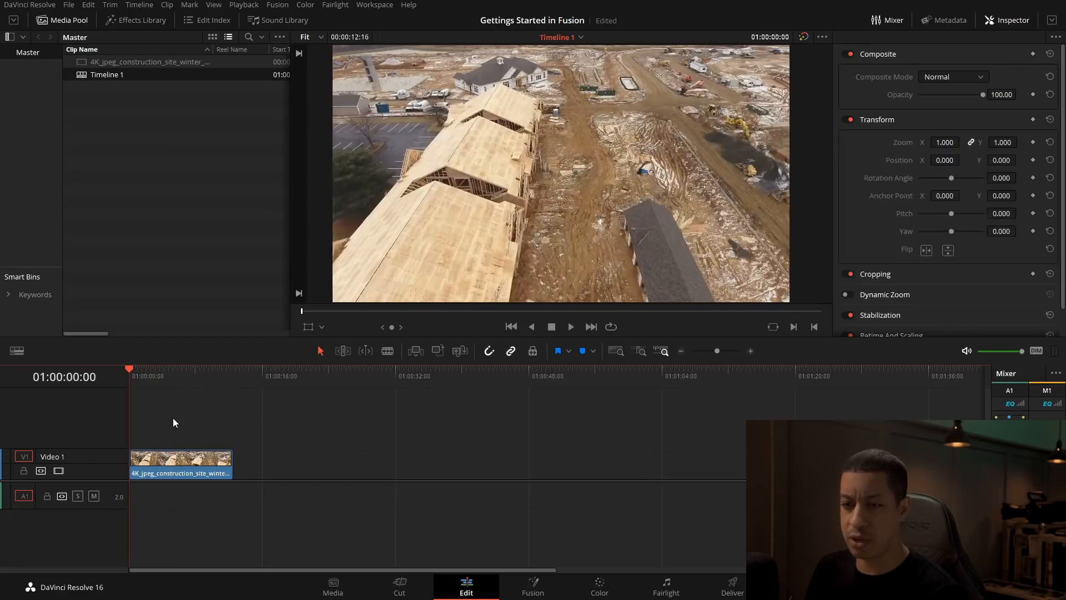
pyautogui.moveTo(164, 379); pyautogui.dragTo(213, 383)
pyautogui.hotkey('ctrl', 'shift', ']')
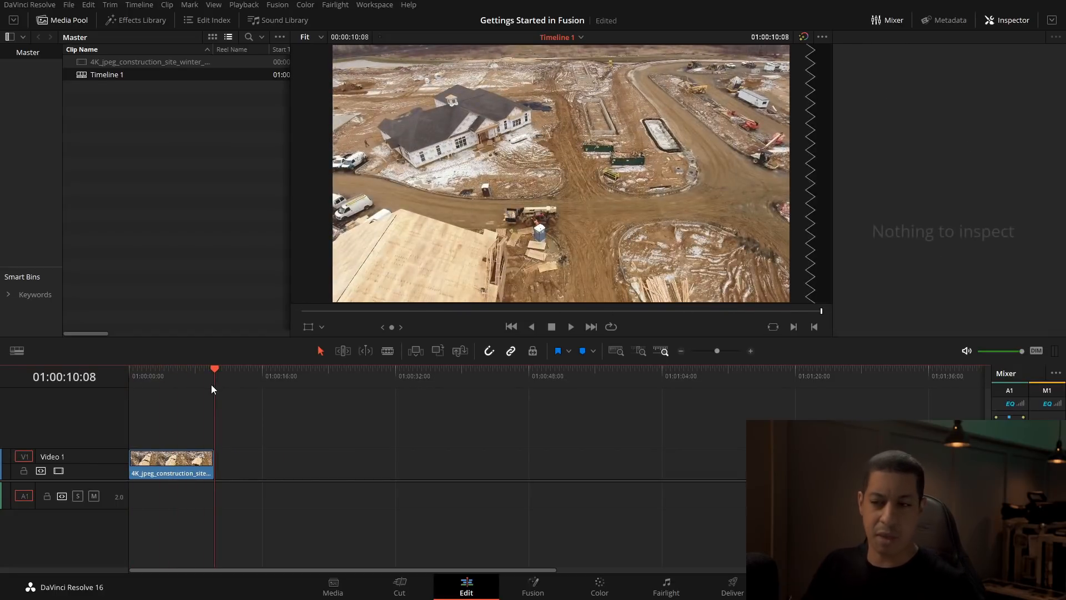
# Scrub through the trimmed construction site clip on the timeline to review its footage.
pyautogui.click(163, 473)
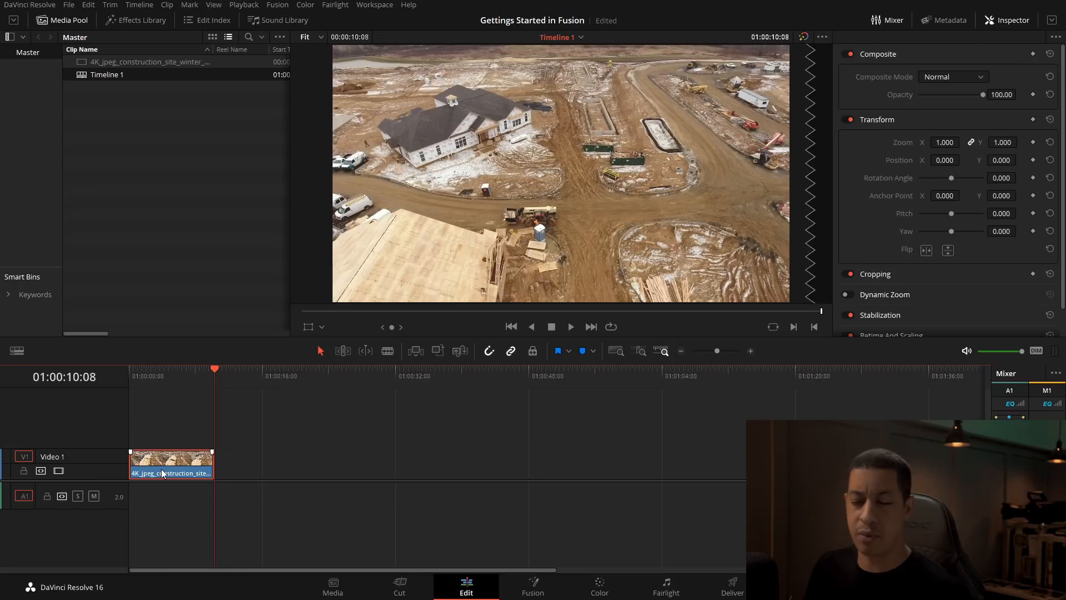
pyautogui.moveTo(170, 376); pyautogui.dragTo(144, 385)
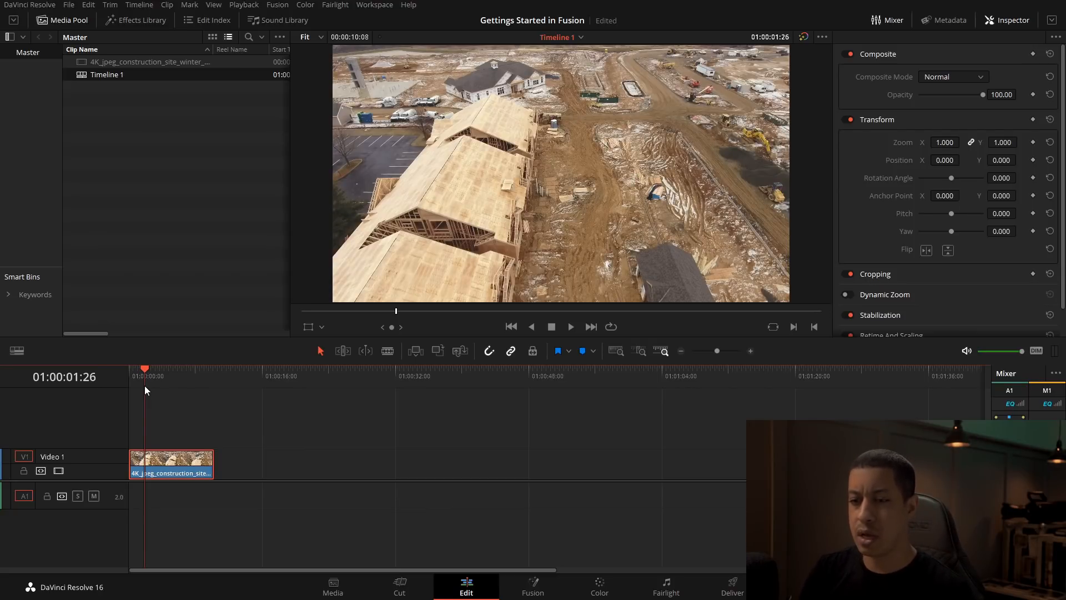
pyautogui.moveTo(144, 385); pyautogui.dragTo(211, 381)
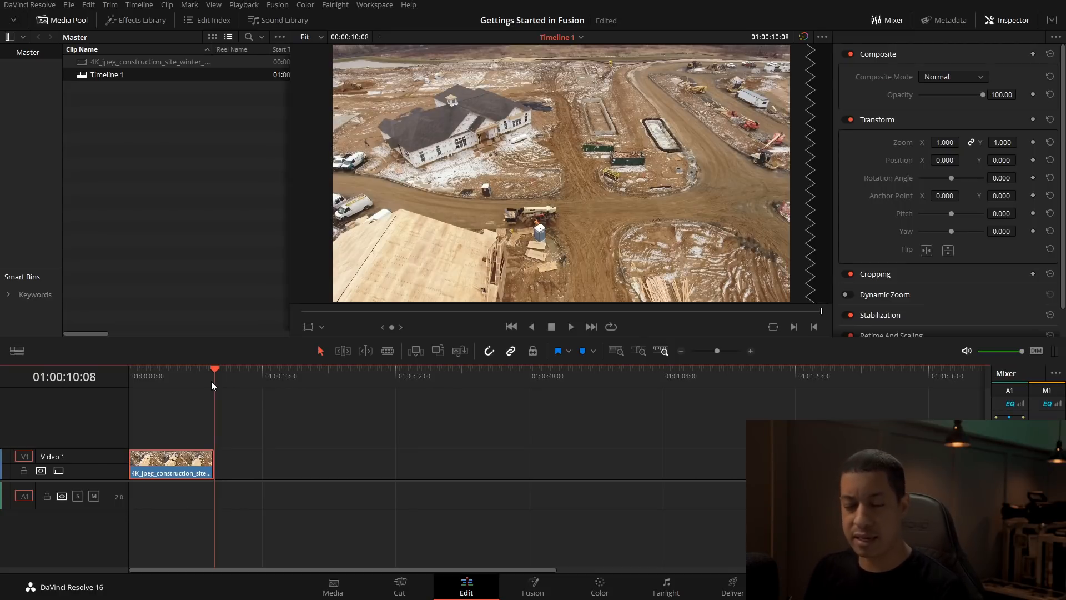
# Duplicate the construction site clip directly after the original and convert the copy into a new Fusion clip.
pyautogui.moveTo(169, 466); pyautogui.dragTo(258, 475)
pyautogui.rightClick(258, 475)
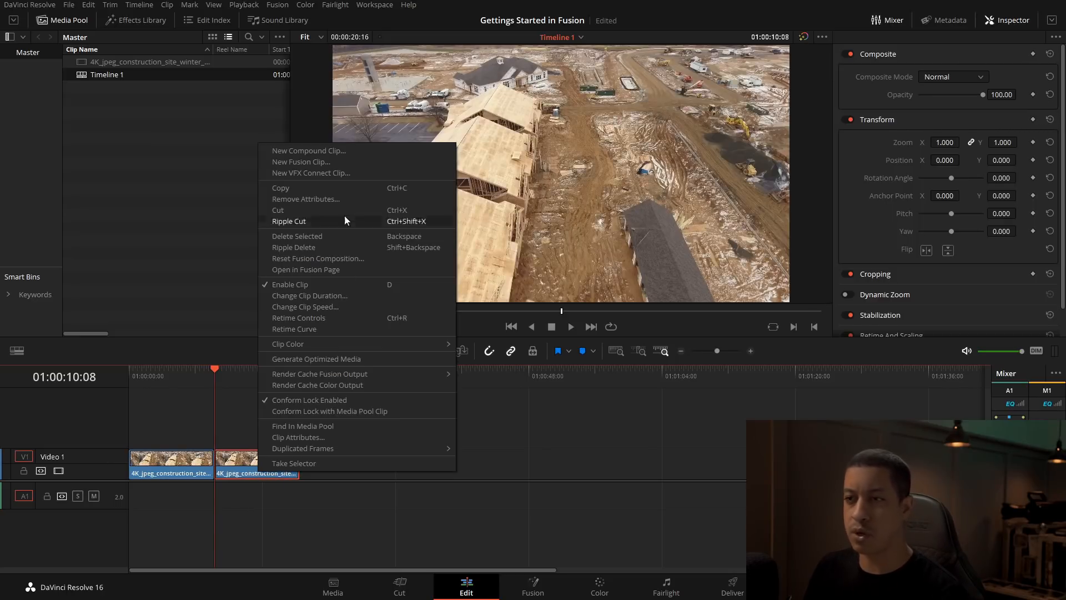
pyautogui.click(342, 164)
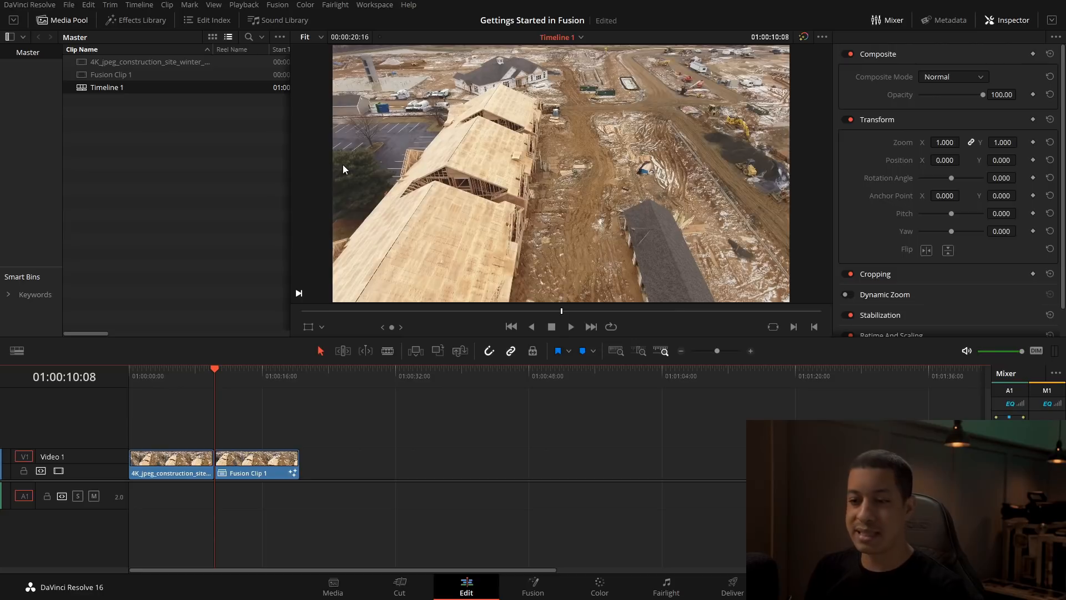
# Insert another copy of the construction site clip between the original and Fusion Clip 1, keeping all three back to back.
pyautogui.click(249, 473)
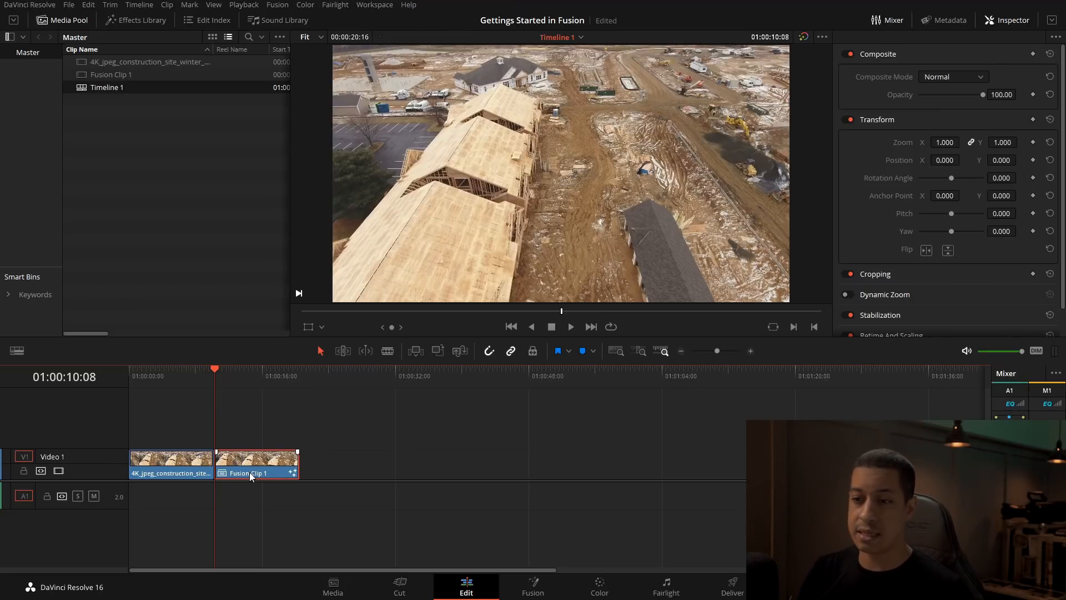
pyautogui.moveTo(252, 472); pyautogui.dragTo(536, 473)
pyautogui.moveTo(166, 470); pyautogui.dragTo(245, 471)
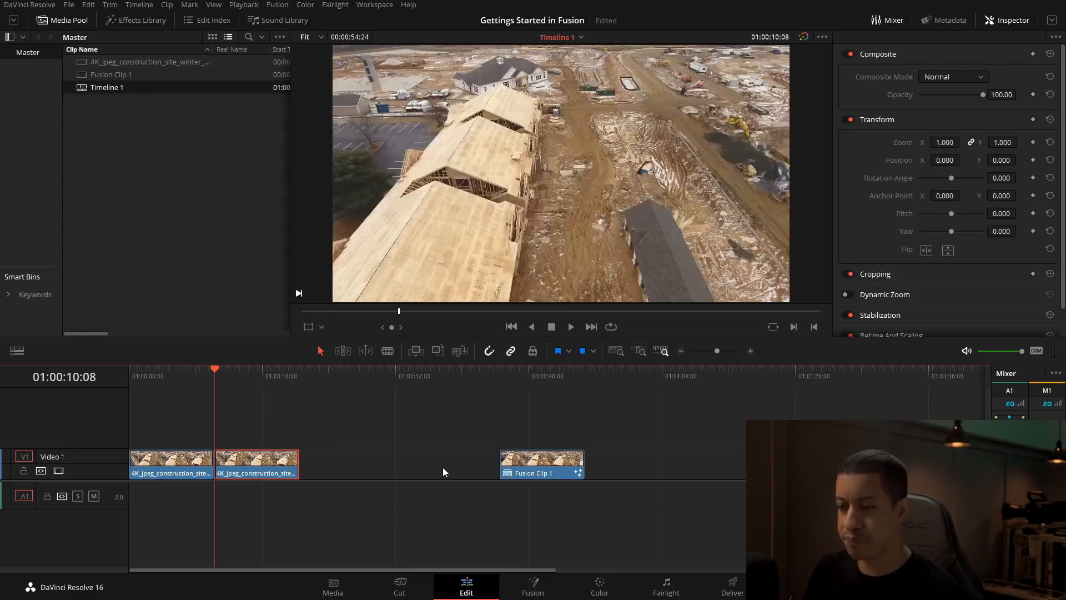
pyautogui.moveTo(527, 472); pyautogui.dragTo(327, 478)
# Zoom the middle clip to 3.300 with a Y position of -219, and convert it into a new Fusion clip.
pyautogui.click(256, 371)
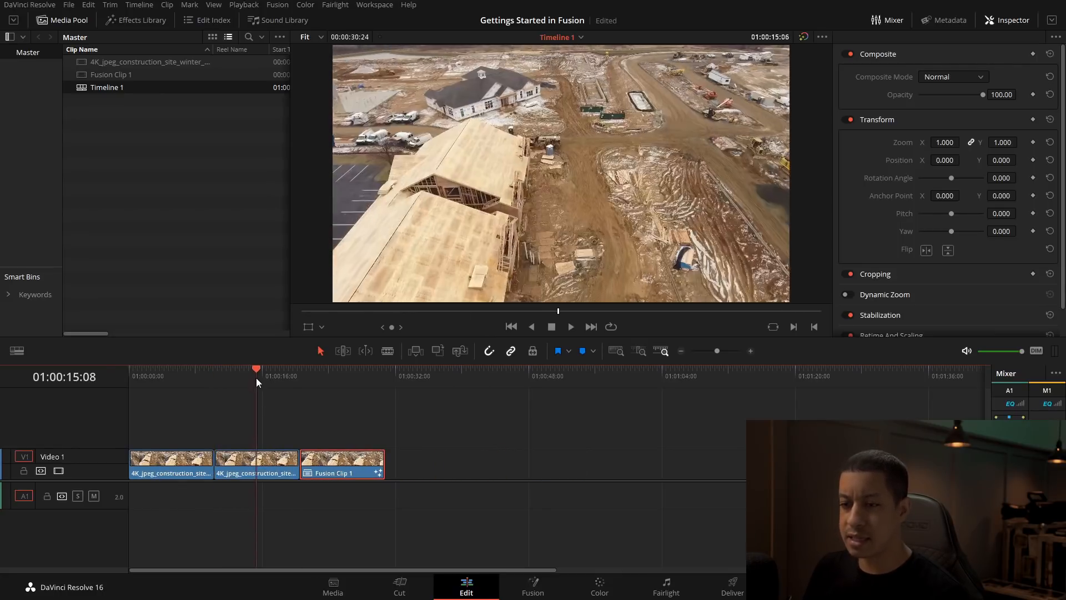
pyautogui.click(255, 461)
pyautogui.moveTo(947, 142); pyautogui.dragTo(568, 218)
pyautogui.rightClick(241, 468)
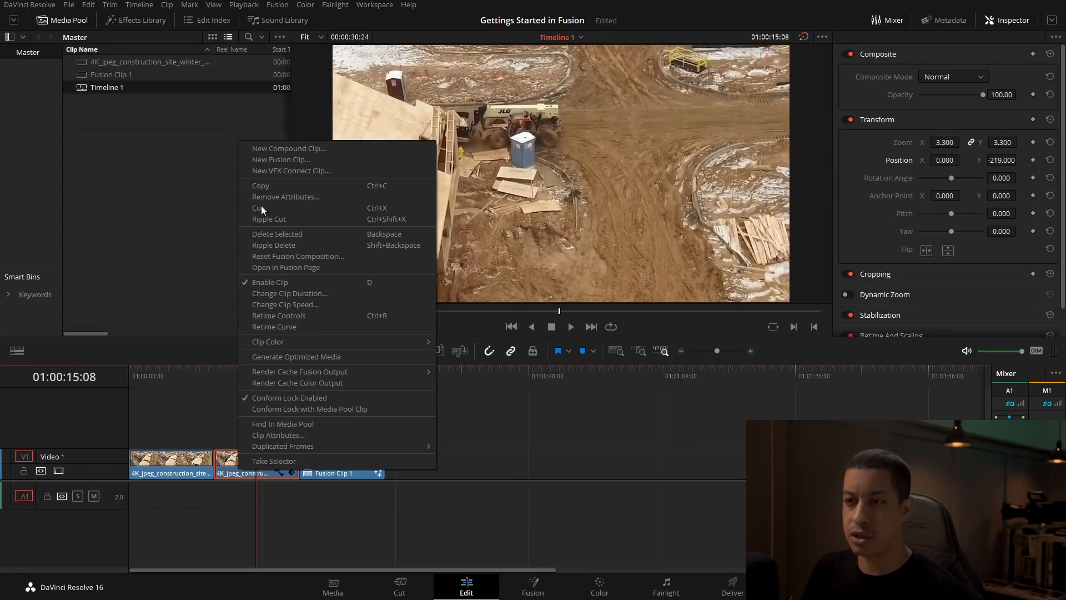
pyautogui.click(288, 159)
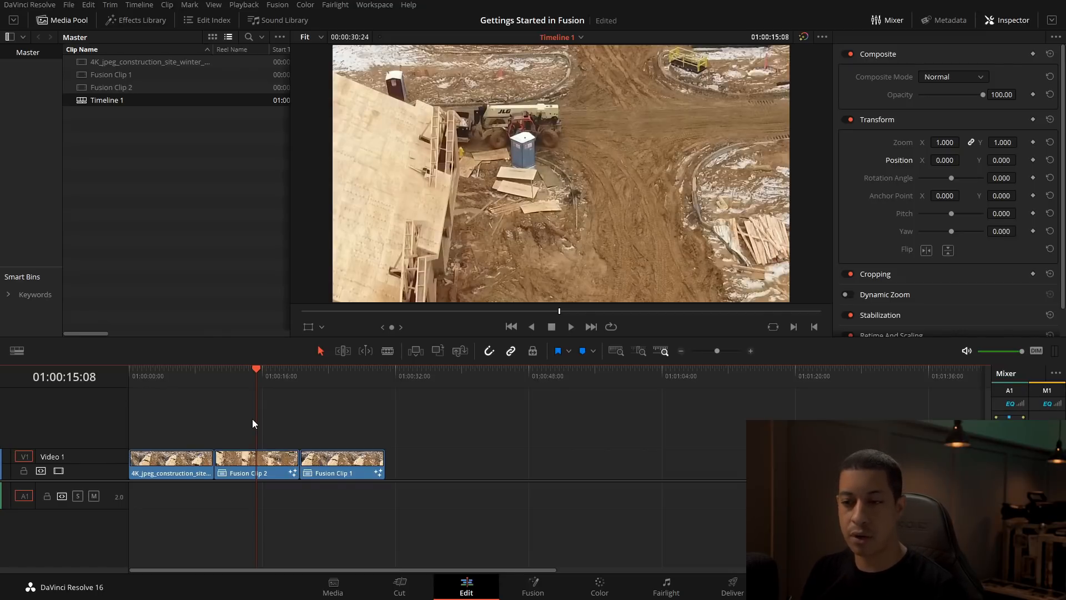
# Create a Fusion composition with a duration of 00:00:10:00 and add it at the end of the timeline's clips.
pyautogui.moveTo(280, 379); pyautogui.dragTo(124, 393)
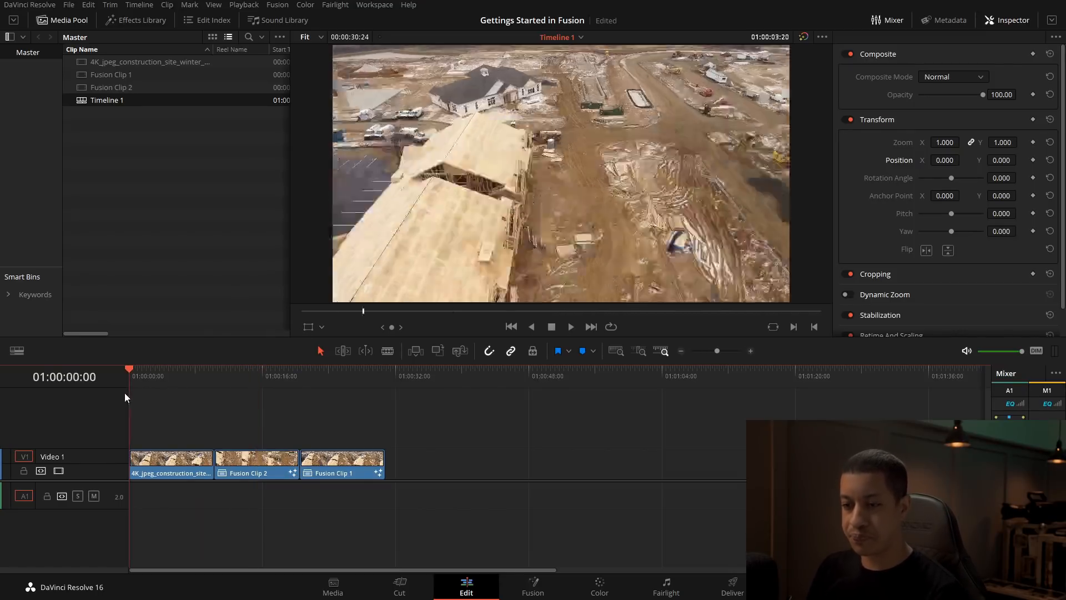
pyautogui.rightClick(133, 219)
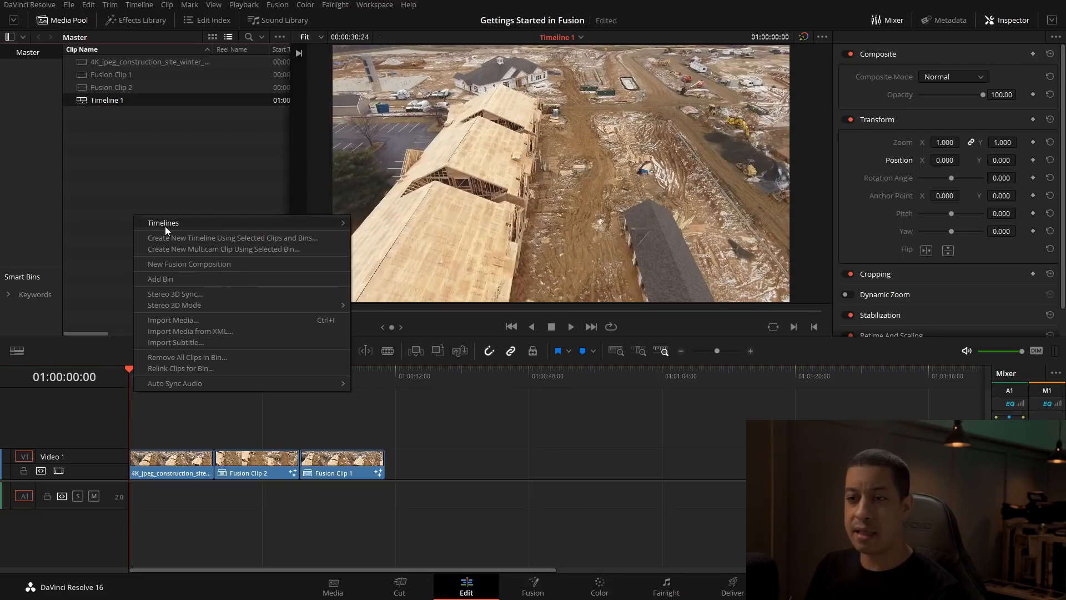
pyautogui.click(192, 265)
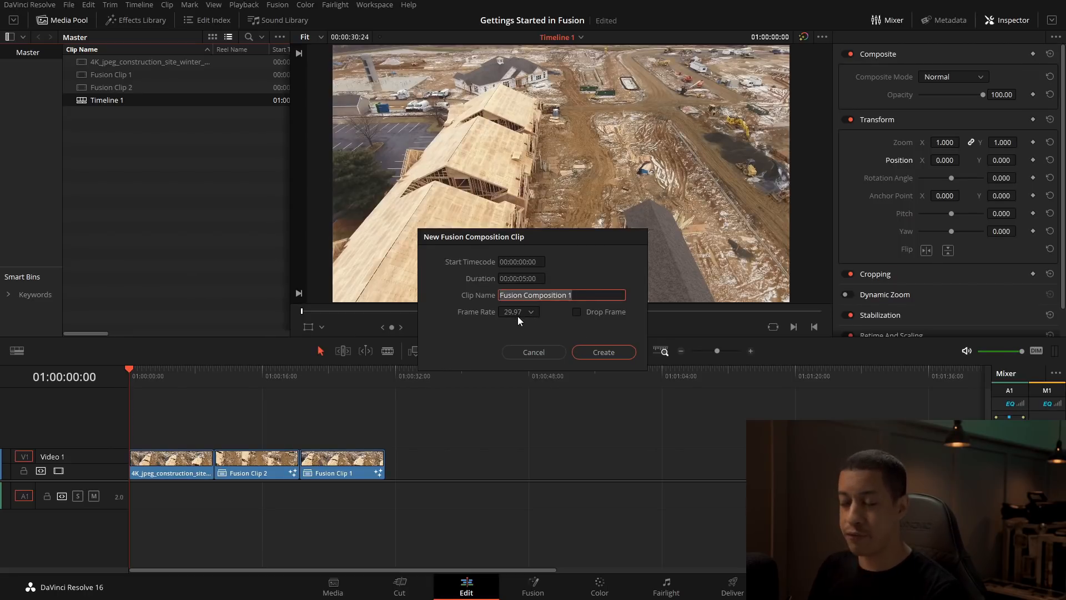
pyautogui.doubleClick(526, 279)
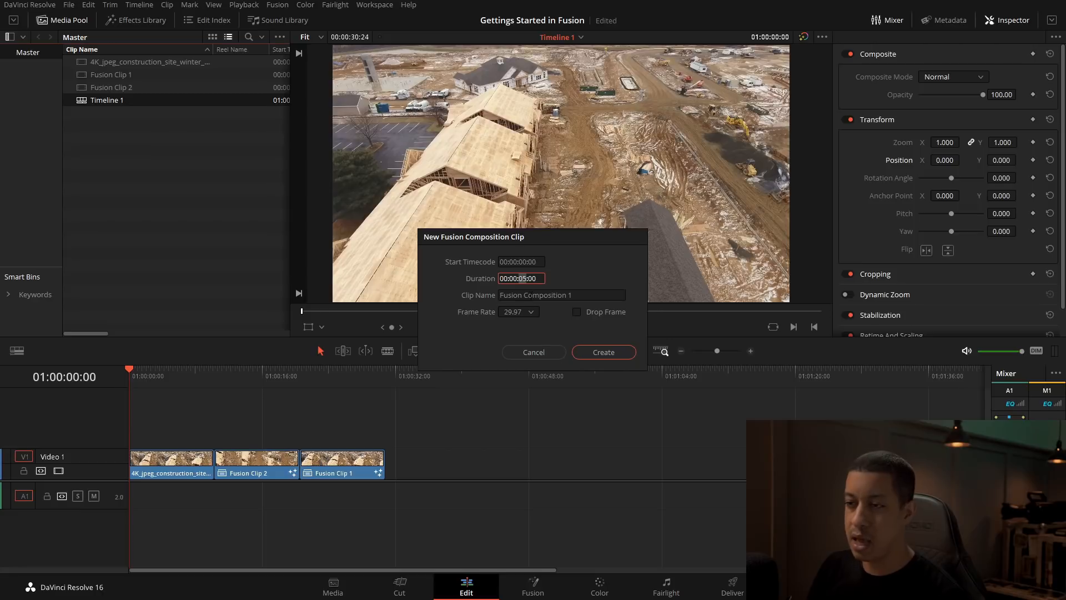
pyautogui.press('BackSpace')
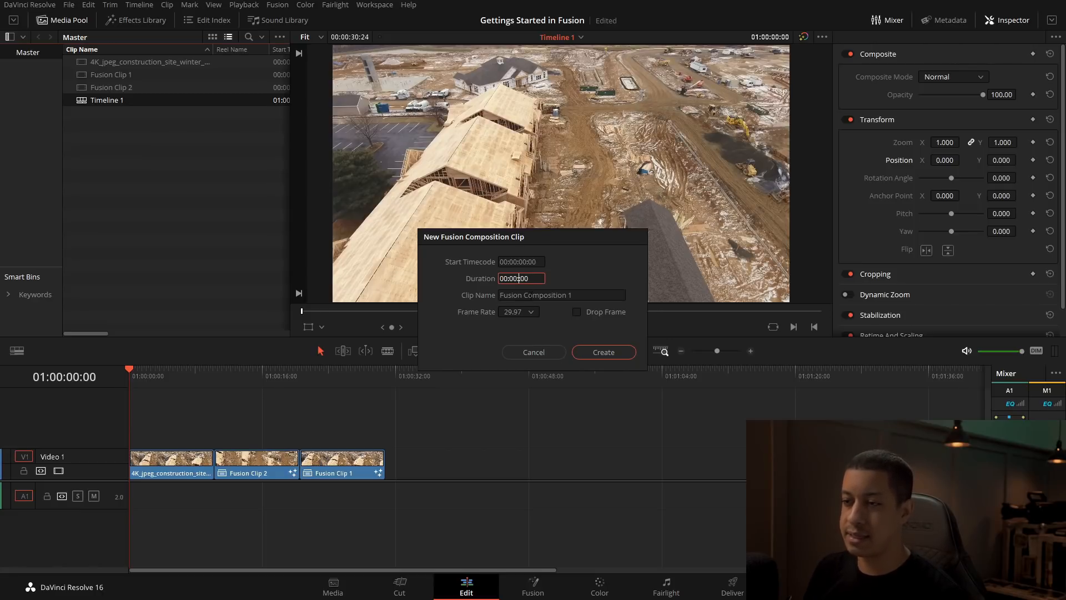
pyautogui.write('10:')
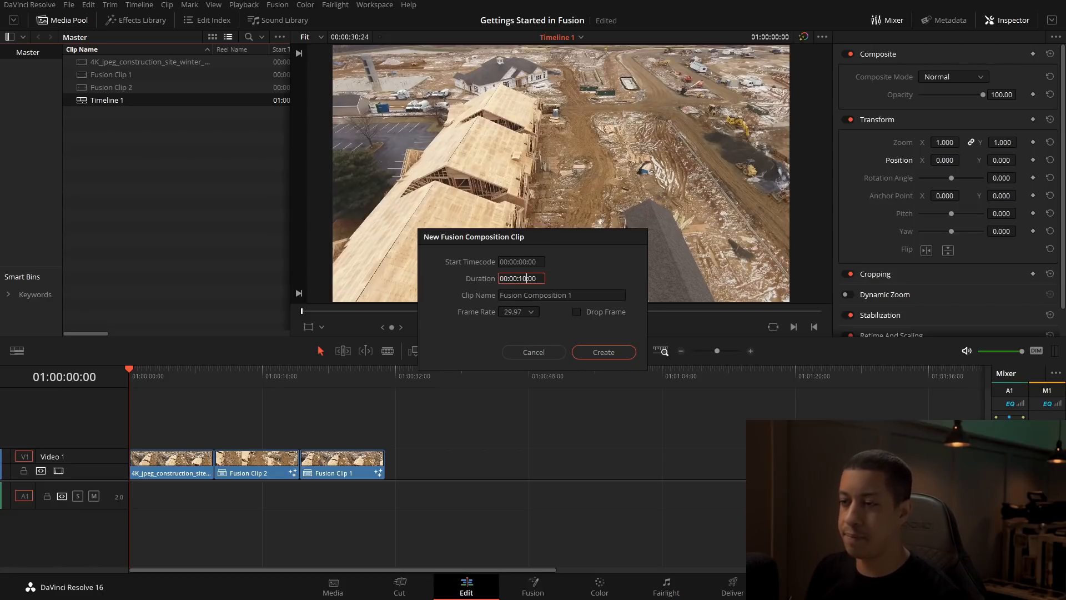
pyautogui.click(604, 352)
pyautogui.moveTo(125, 101); pyautogui.dragTo(368, 486)
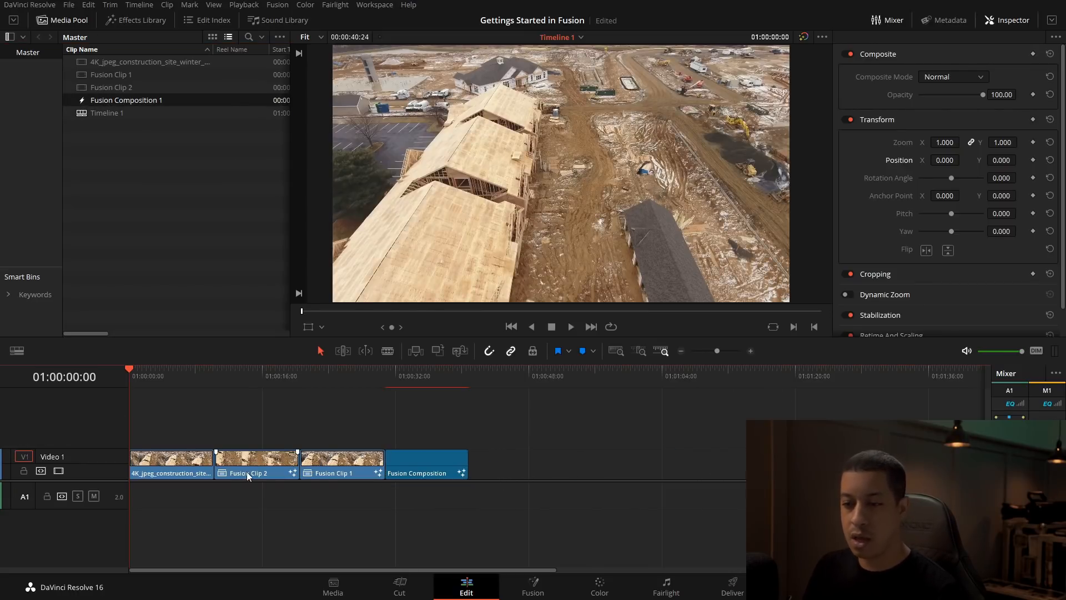
# Switch to the Fusion page and show the strip of timeline clips.
pyautogui.click(165, 472)
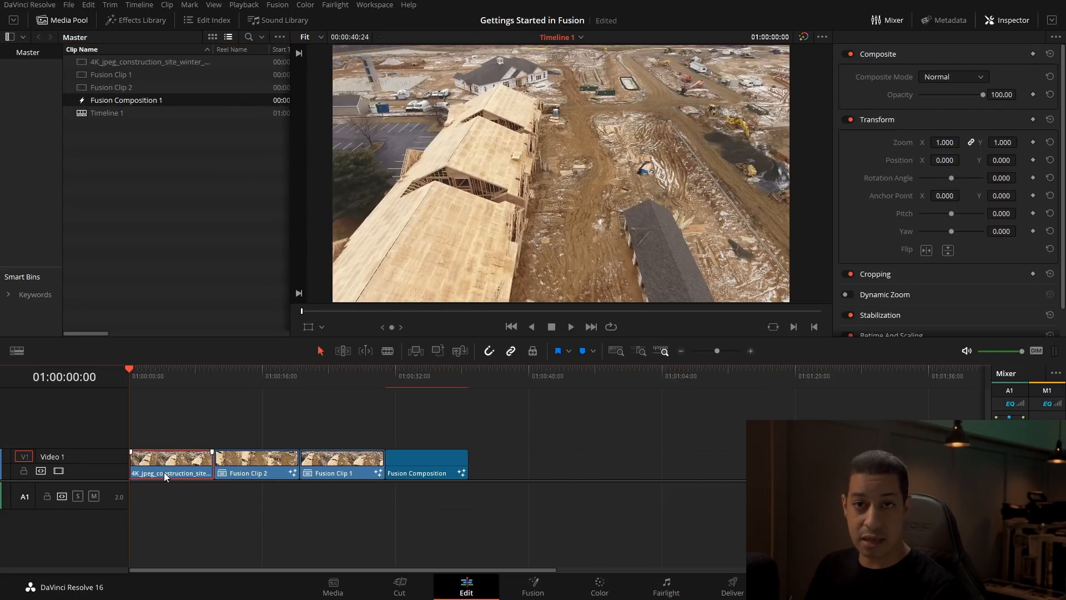
pyautogui.click(434, 471)
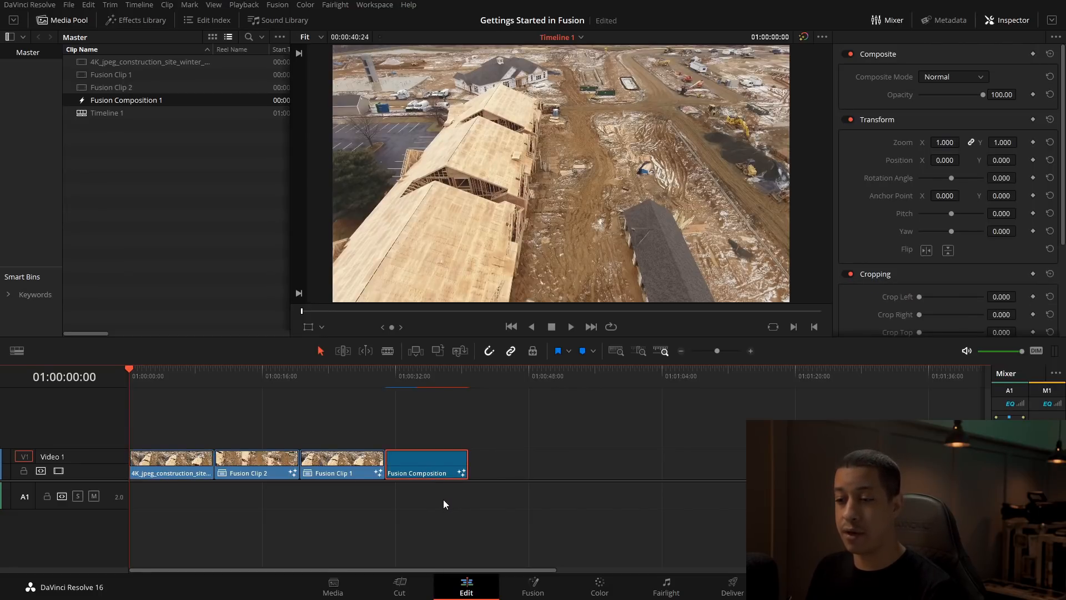
pyautogui.click(530, 592)
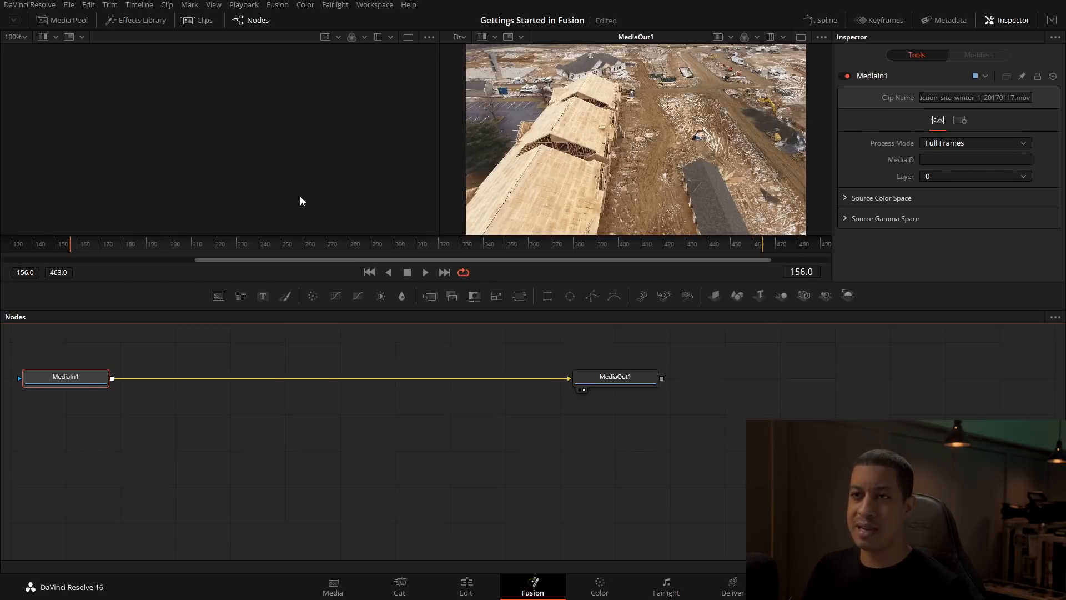
pyautogui.click(205, 21)
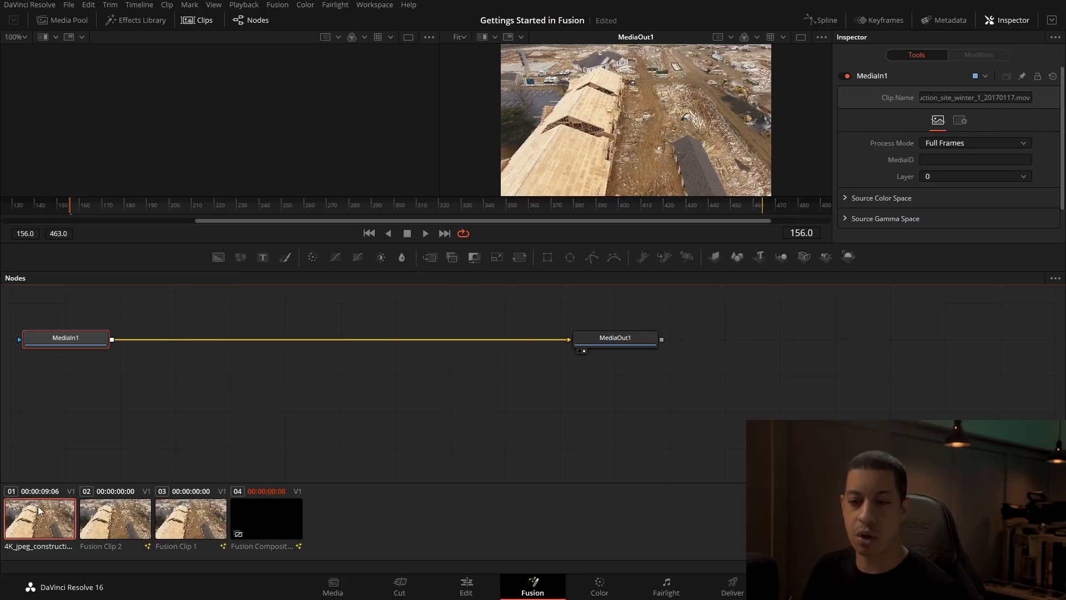
# Open Fusion Clip 1 and enlarge the viewer area to examine the clip's resolution.
pyautogui.click(202, 519)
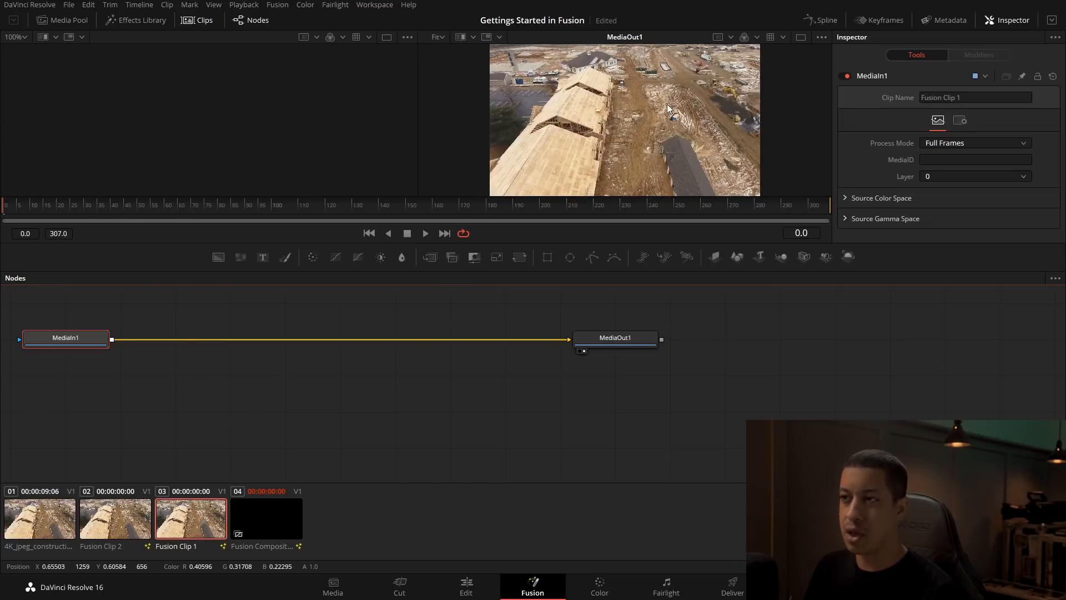
pyautogui.moveTo(610, 247); pyautogui.dragTo(630, 340)
pyautogui.moveTo(656, 172); pyautogui.dragTo(584, 212)
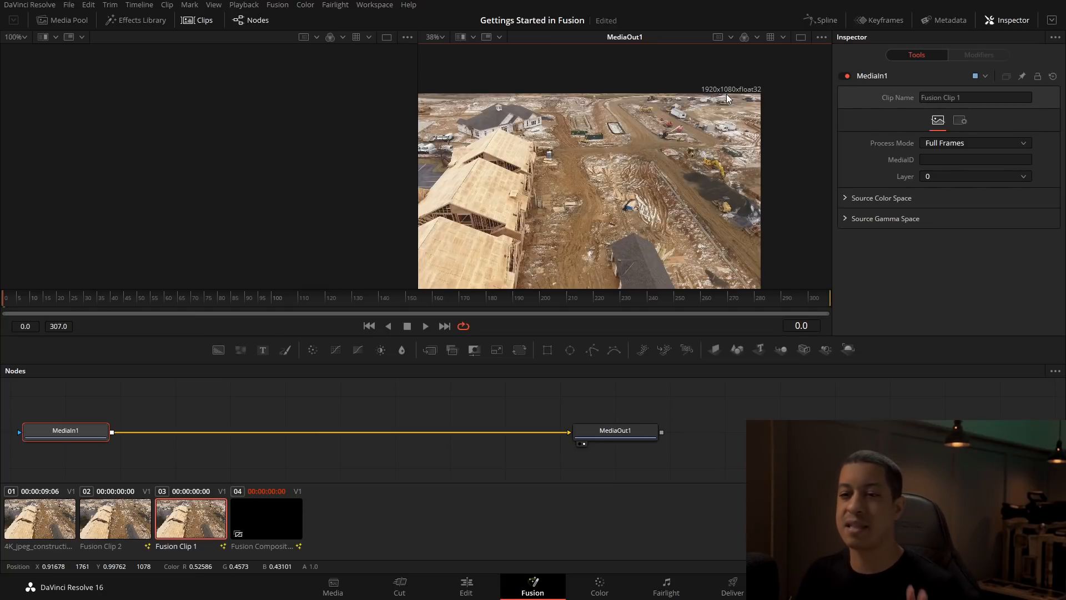
pyautogui.moveTo(654, 166); pyautogui.dragTo(699, 138)
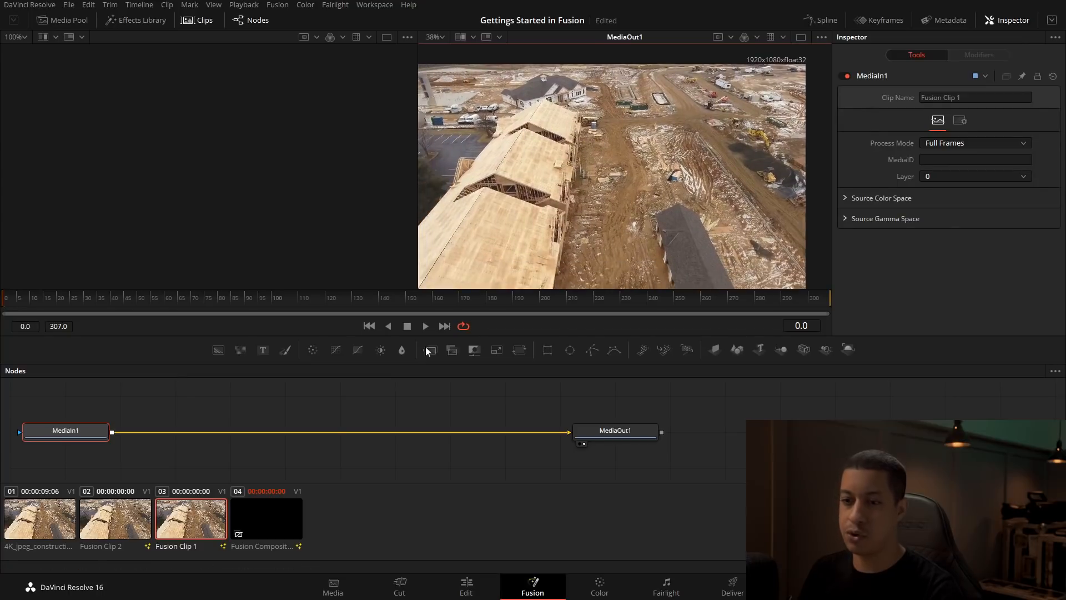
# Open Fusion Clip 2, move to frame 104, and examine its framing and resolution in the viewer.
pyautogui.click(115, 516)
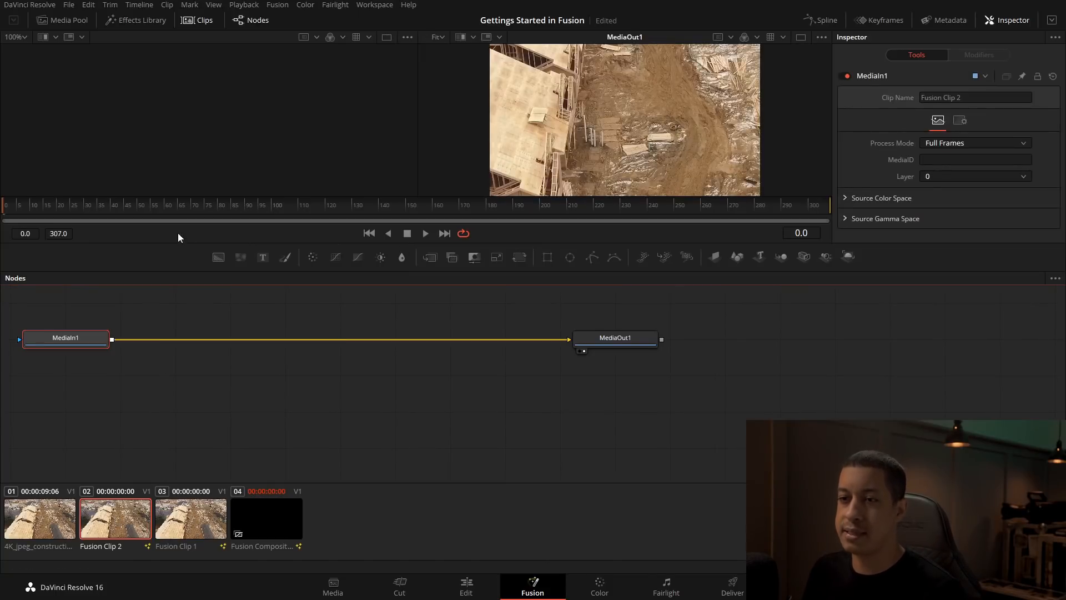
pyautogui.click(239, 210)
pyautogui.moveTo(248, 211); pyautogui.dragTo(282, 212)
pyautogui.moveTo(639, 87); pyautogui.dragTo(610, 170)
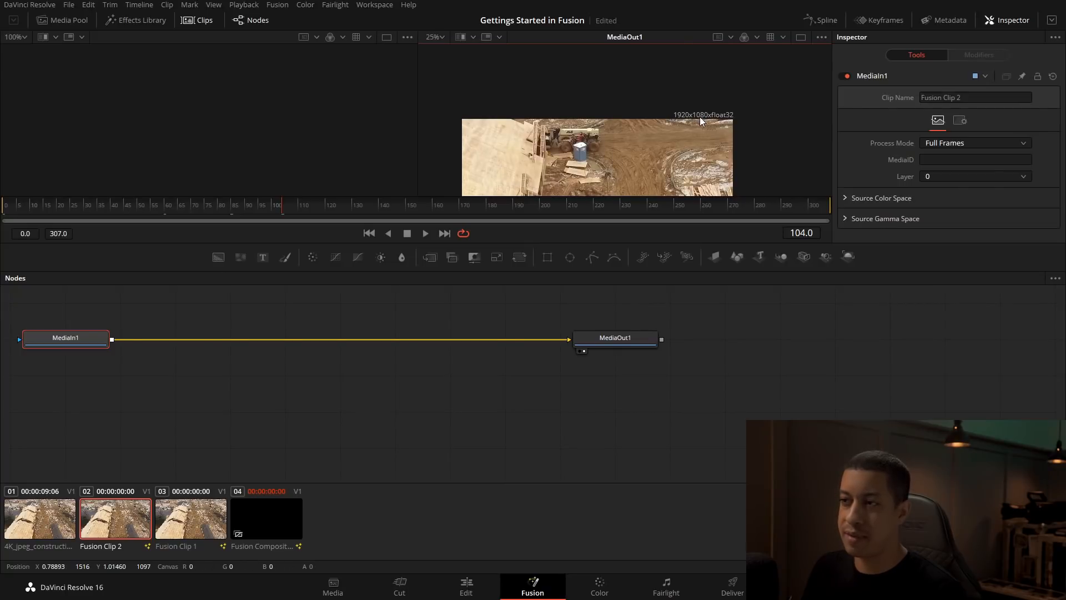
pyautogui.moveTo(656, 242); pyautogui.dragTo(655, 277)
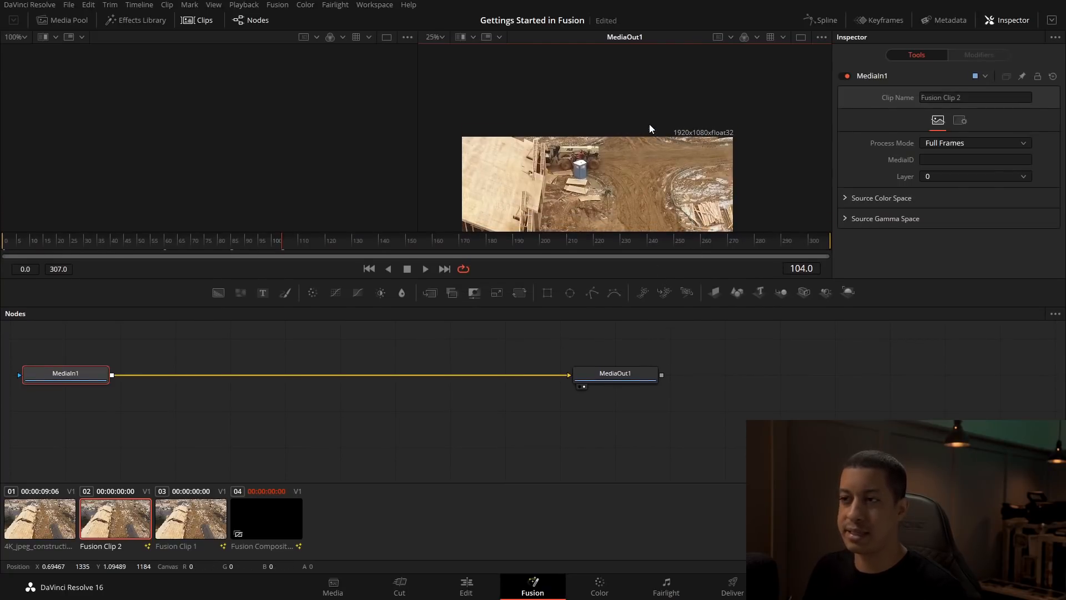
pyautogui.moveTo(642, 158); pyautogui.dragTo(647, 112)
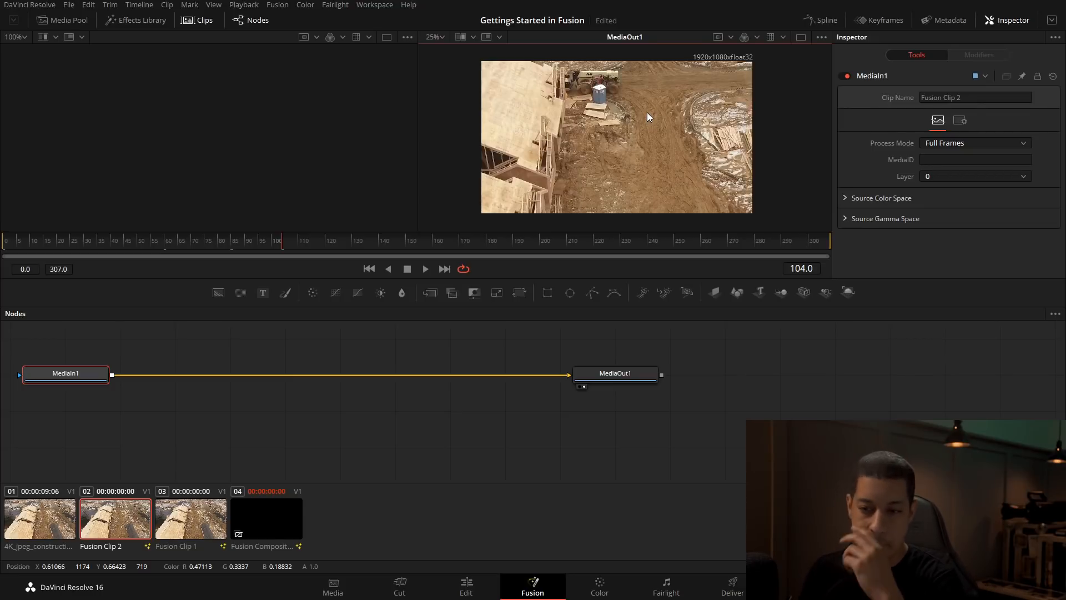
# Open the original 4K construction clip and then Fusion Clip 1 to compare their frame sizes.
pyautogui.click(48, 519)
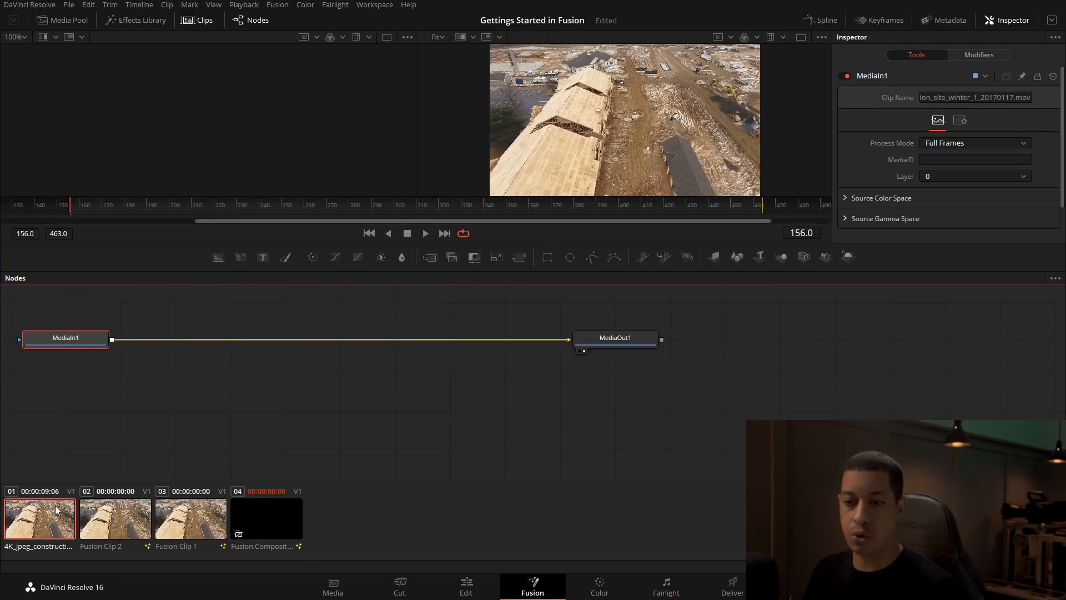
pyautogui.moveTo(591, 102); pyautogui.dragTo(581, 174)
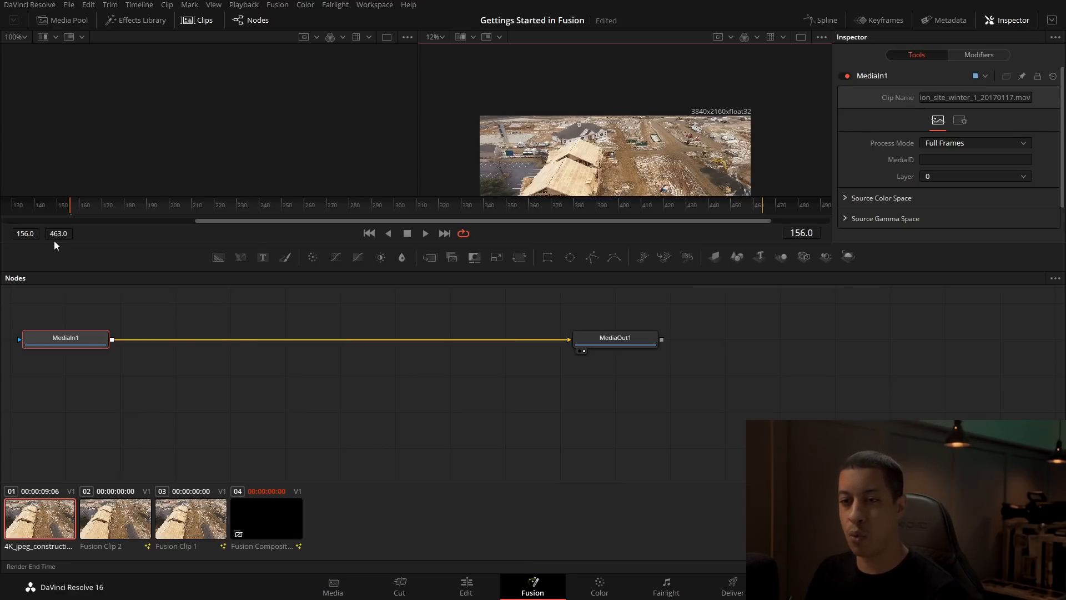
pyautogui.click(185, 506)
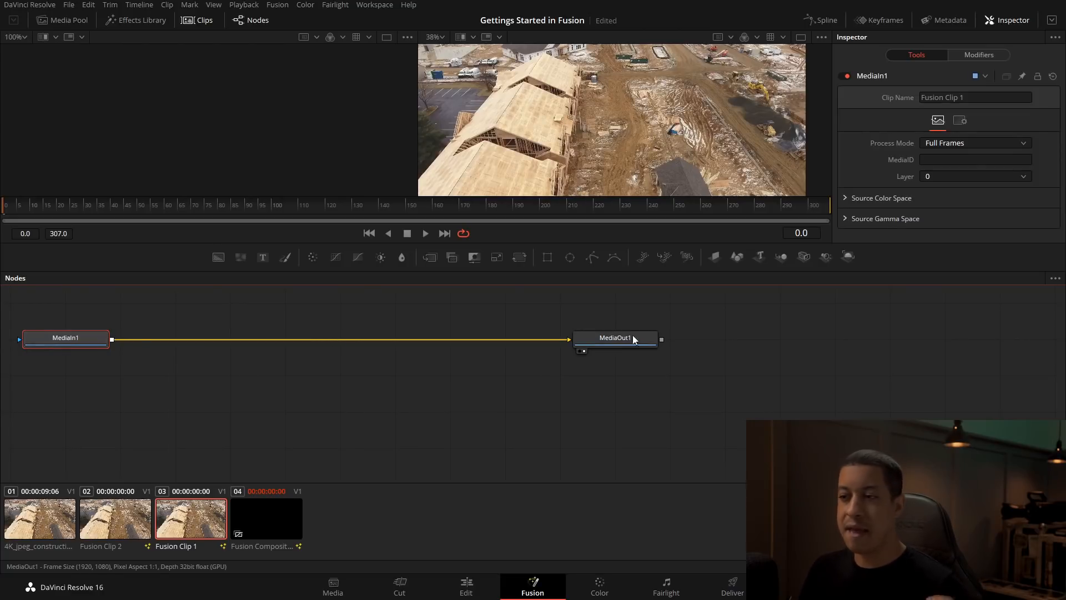
pyautogui.moveTo(648, 341)
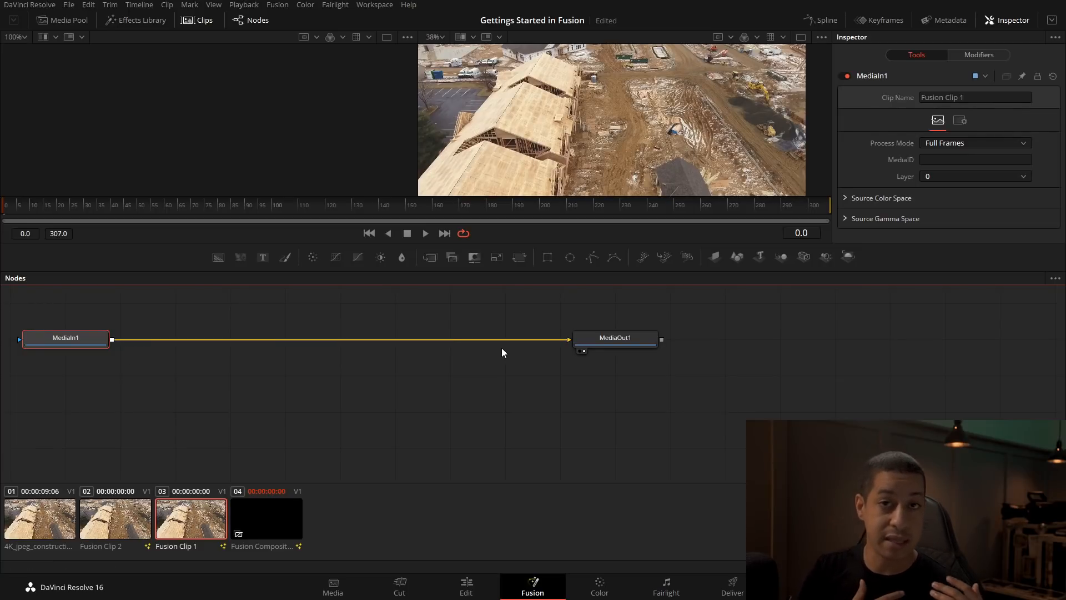
# Open the Fusion composition, hide the clip strip, and load the 4K construction clip from the media pool as a MediaIn node.
pyautogui.click(264, 511)
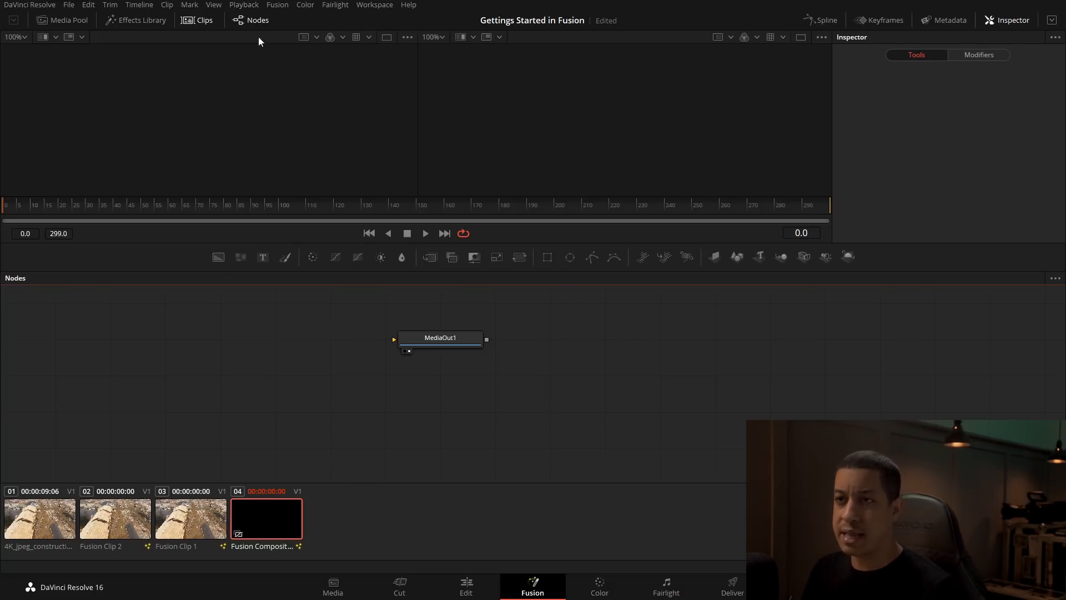
pyautogui.click(202, 23)
pyautogui.moveTo(473, 429); pyautogui.dragTo(600, 458)
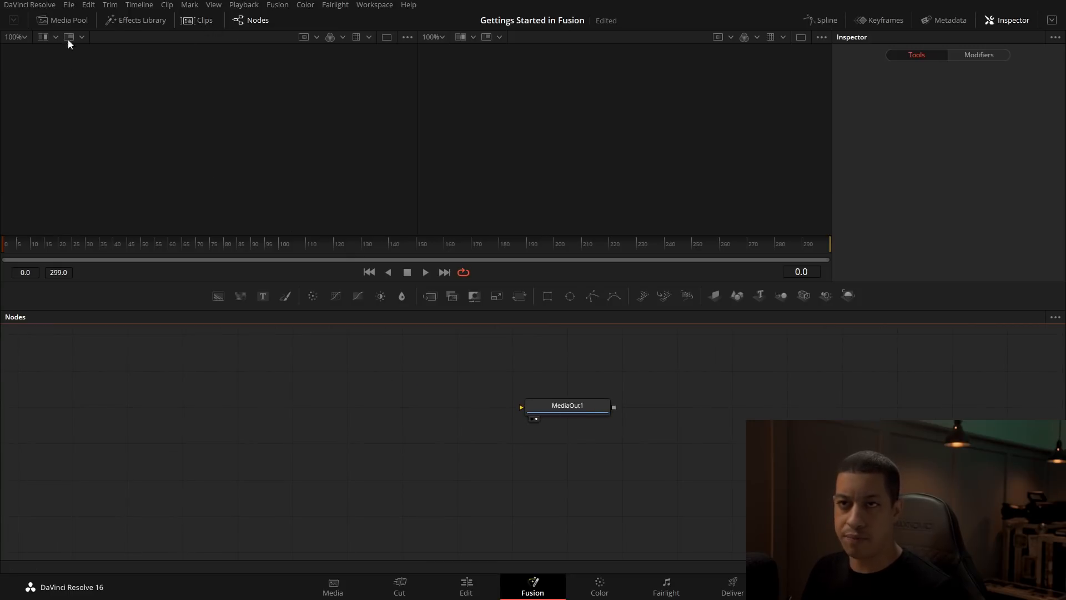
pyautogui.click(70, 23)
pyautogui.moveTo(127, 68); pyautogui.dragTo(335, 206)
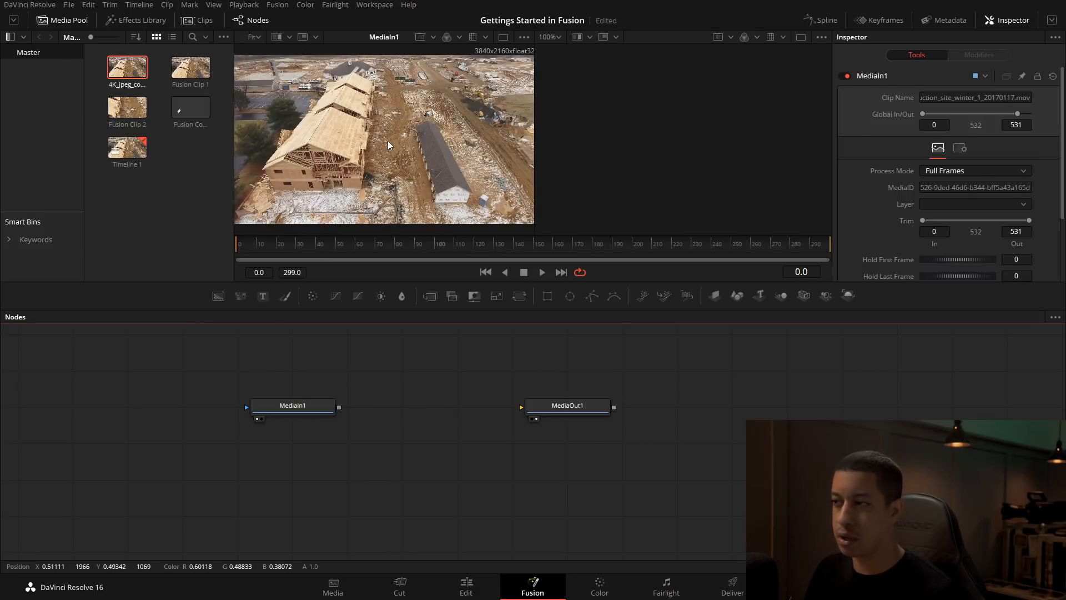
# Extend the Inspector to full height with MediaIn1 selected, and hide the media pool.
pyautogui.click(1052, 21)
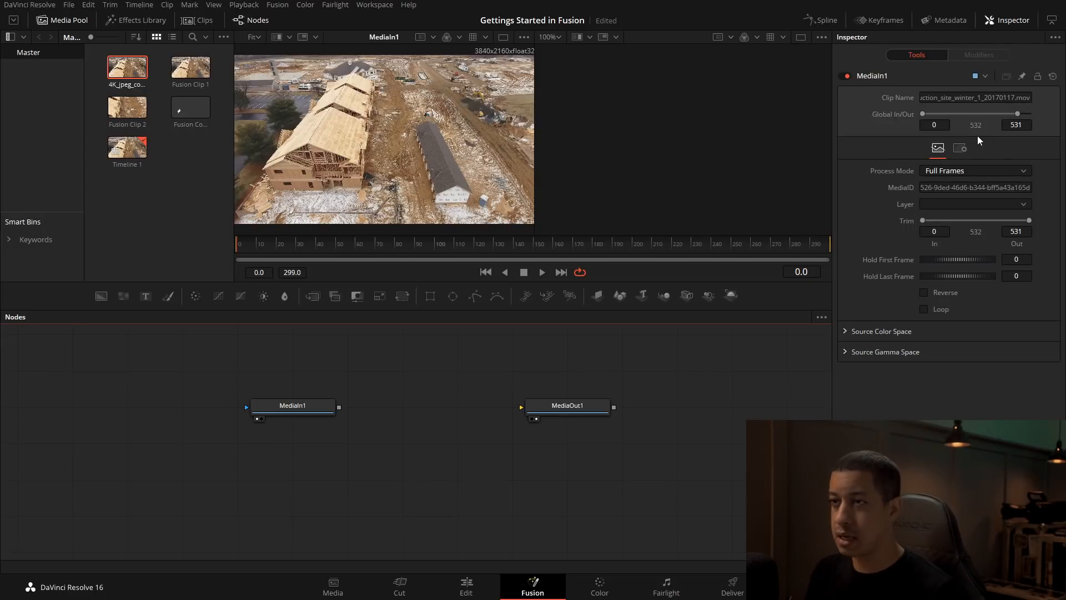
pyautogui.click(314, 404)
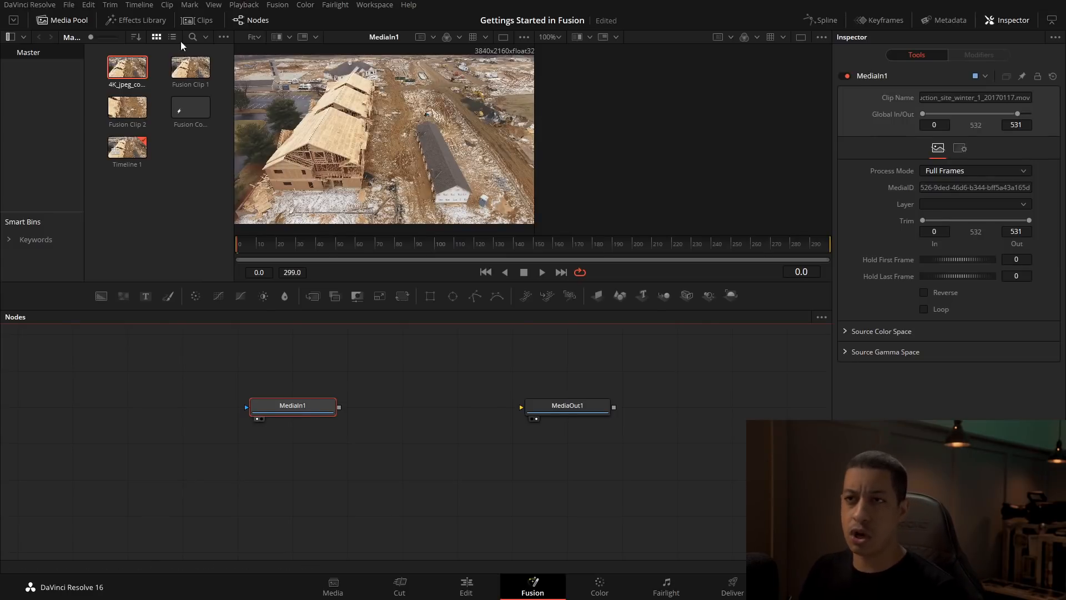
pyautogui.click(68, 19)
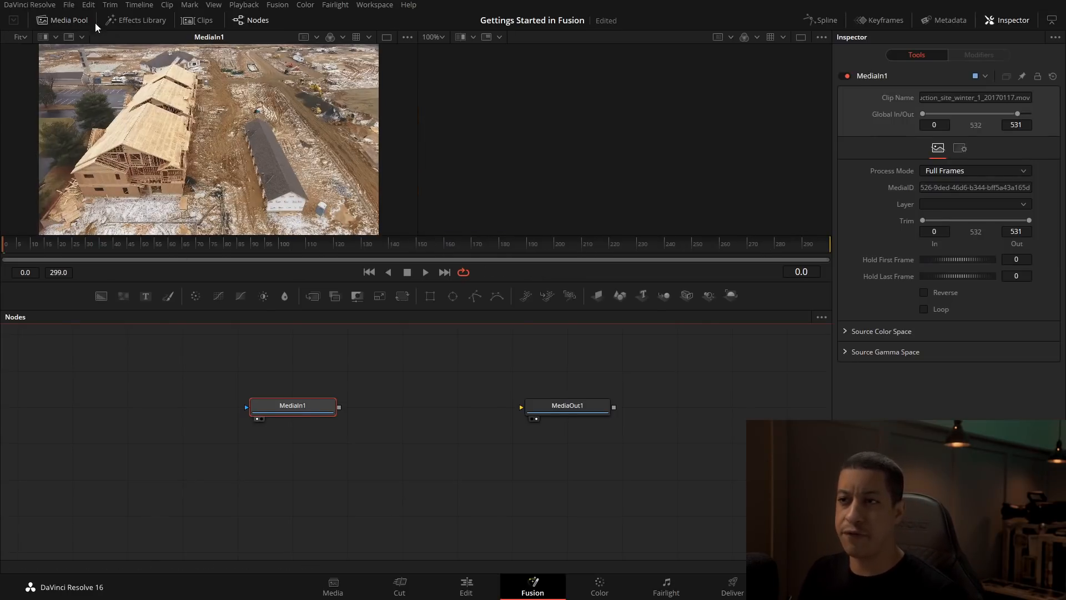
# Try the single-viewer layout, return to dual viewers, and show MediaIn1 in the second viewer.
pyautogui.click(800, 37)
pyautogui.click(261, 419)
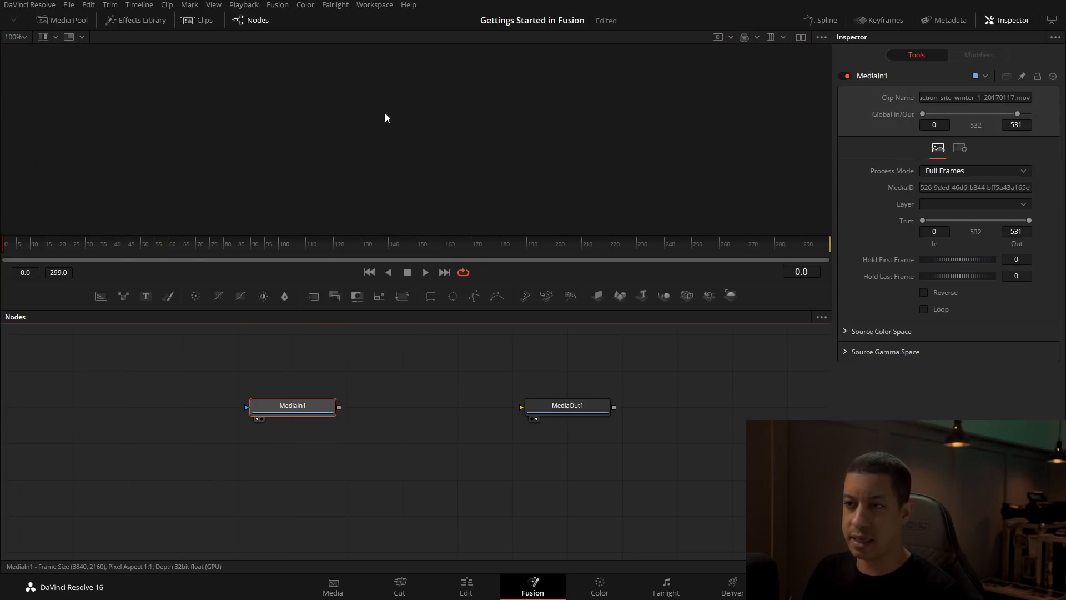
pyautogui.click(801, 37)
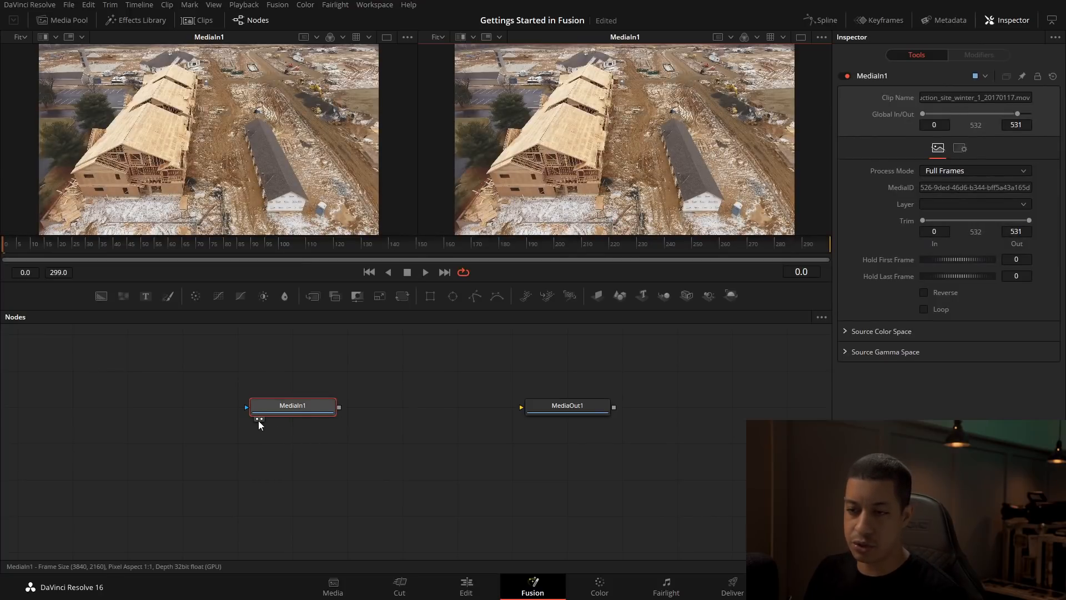
# Toggle MediaIn1 on and off in the first and second viewers, leaving it loaded in both.
pyautogui.press('1')
pyautogui.press('2')
pyautogui.press('1')
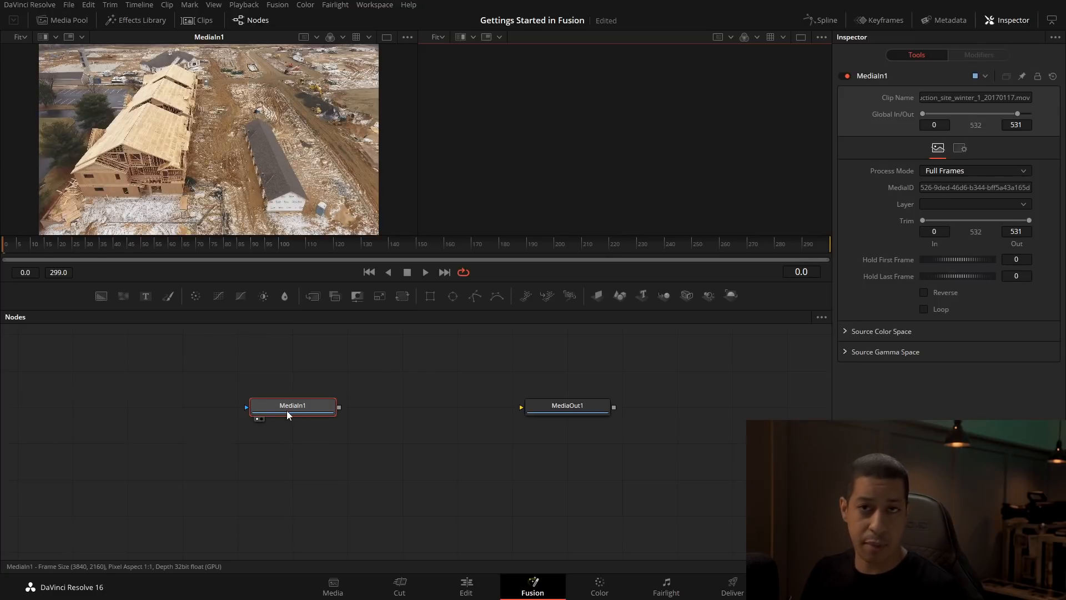
pyautogui.click(290, 405)
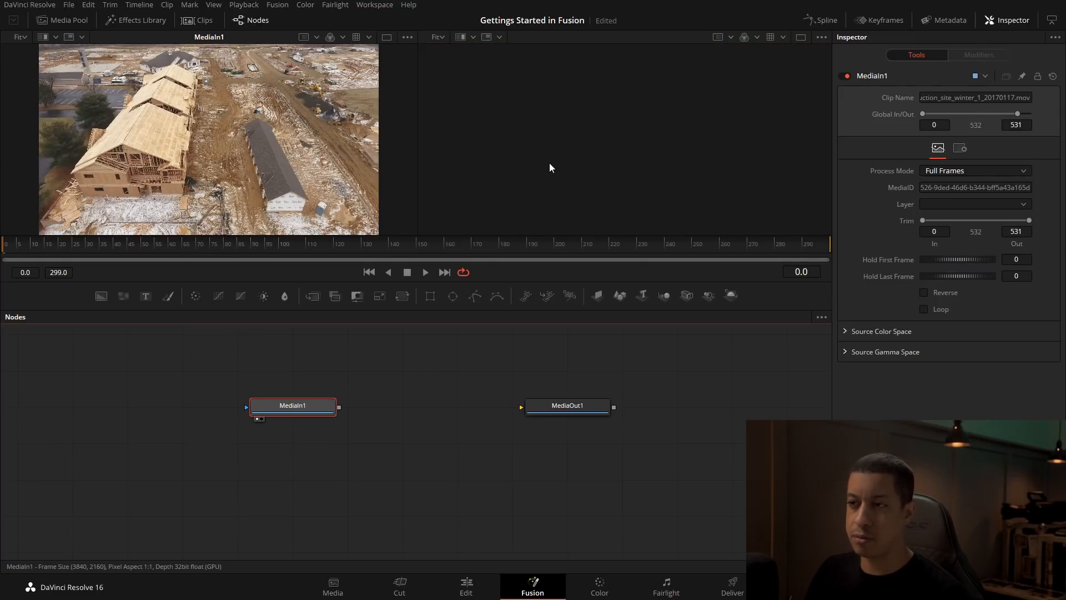
pyautogui.press('2')
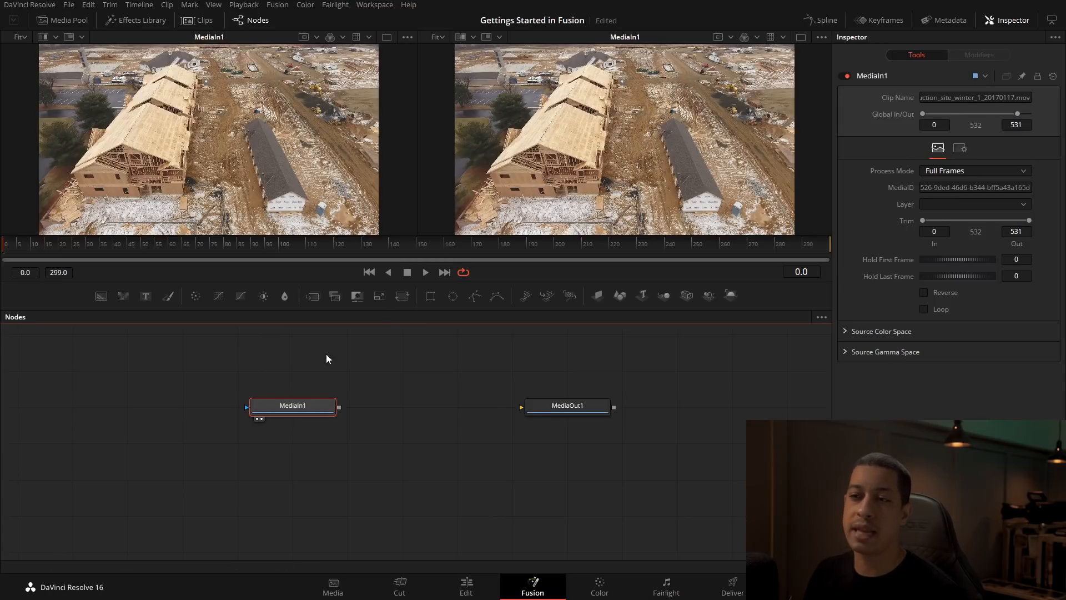
pyautogui.press('1')
pyautogui.press('1')
pyautogui.press('2')
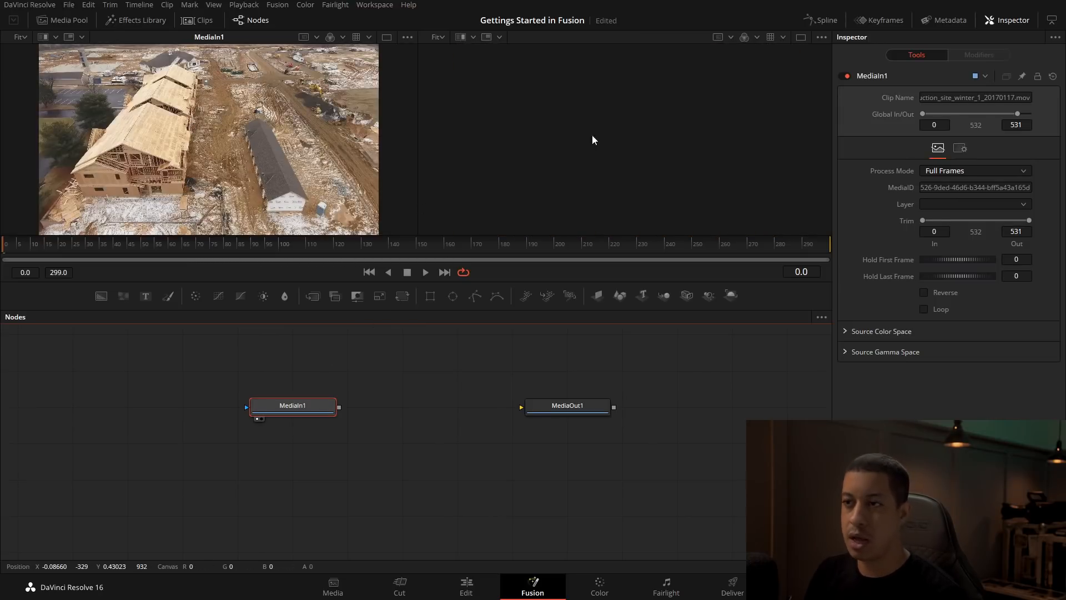
pyautogui.press('2')
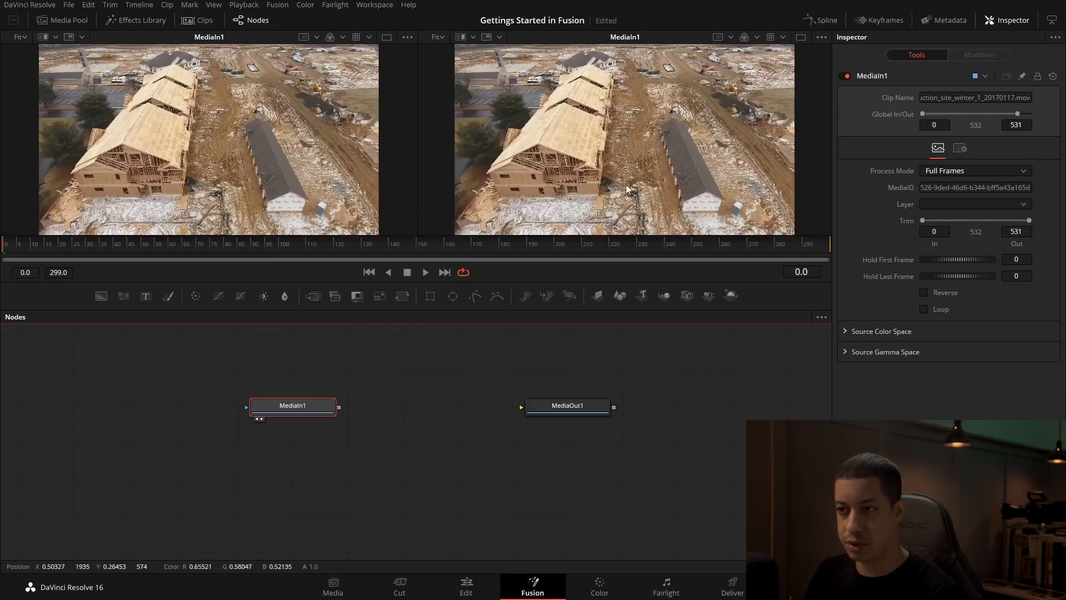
# Show MediaOut1 in the second viewer and connect a solid red Background node to its input.
pyautogui.click(572, 411)
pyautogui.moveTo(580, 411); pyautogui.dragTo(582, 147)
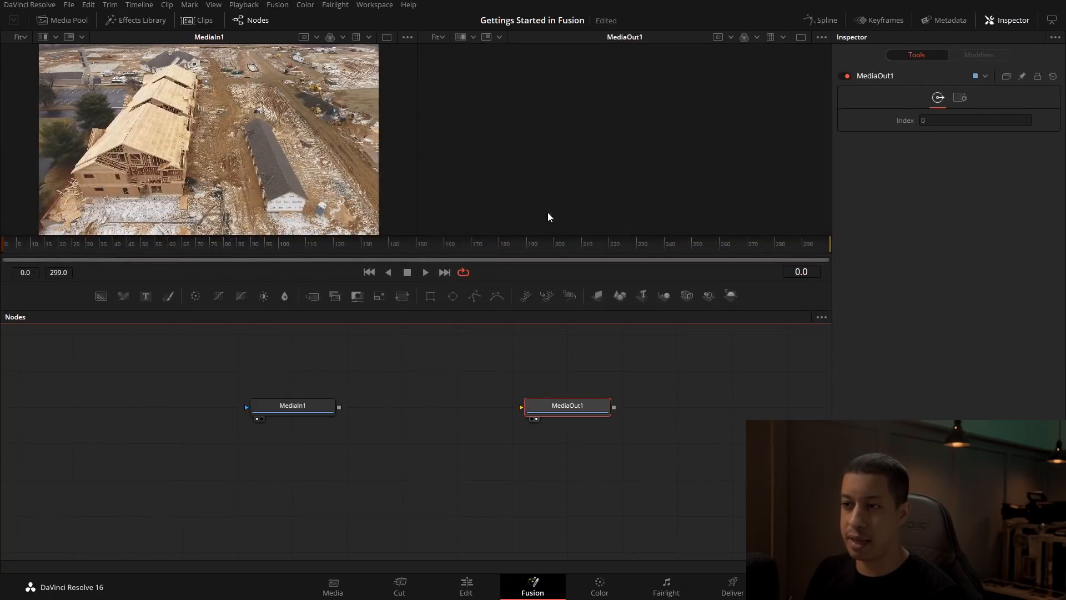
pyautogui.moveTo(102, 296); pyautogui.dragTo(520, 404)
pyautogui.moveTo(1006, 215); pyautogui.dragTo(1019, 190)
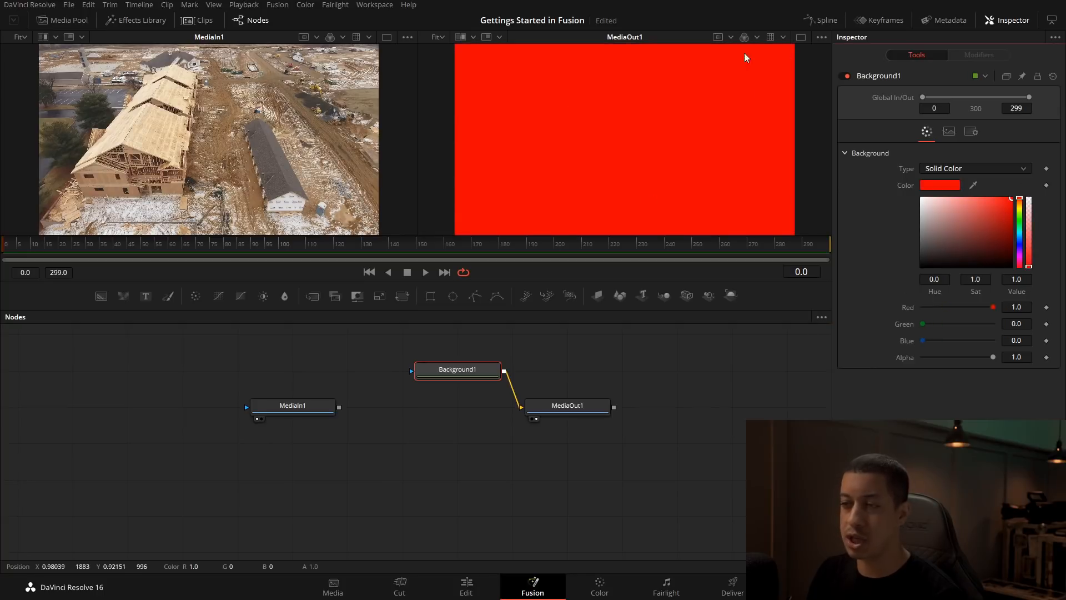
# Unload the nodes from both viewers and move MediaOut1 farther to the right of Background1 in the node graph.
pyautogui.press('2')
pyautogui.press('2')
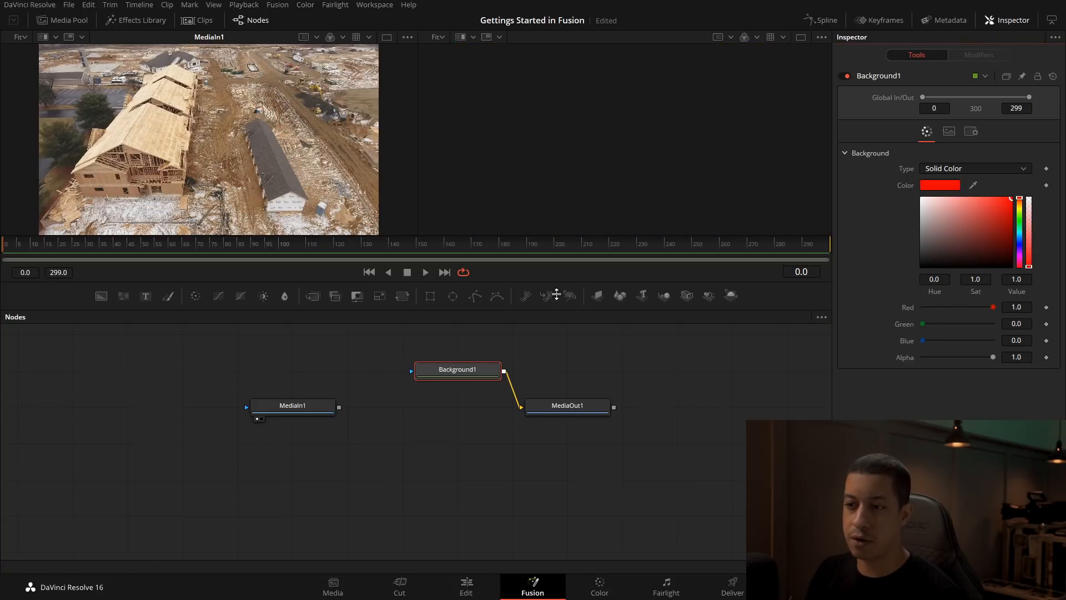
pyautogui.press('2')
pyautogui.click(286, 409)
pyautogui.press('1')
pyautogui.press('2')
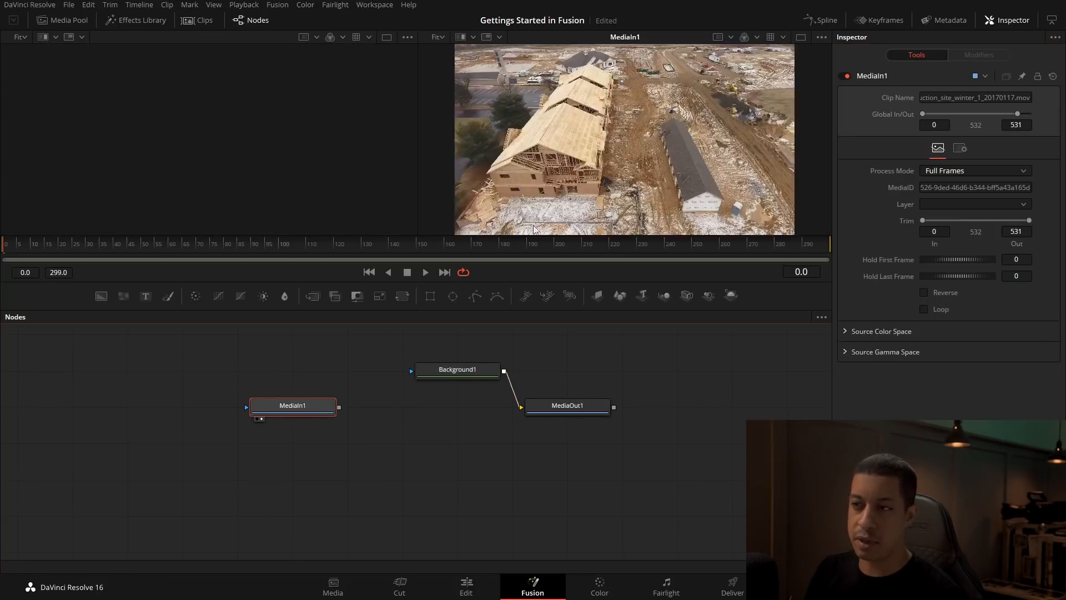
pyautogui.press('2')
pyautogui.click(473, 369)
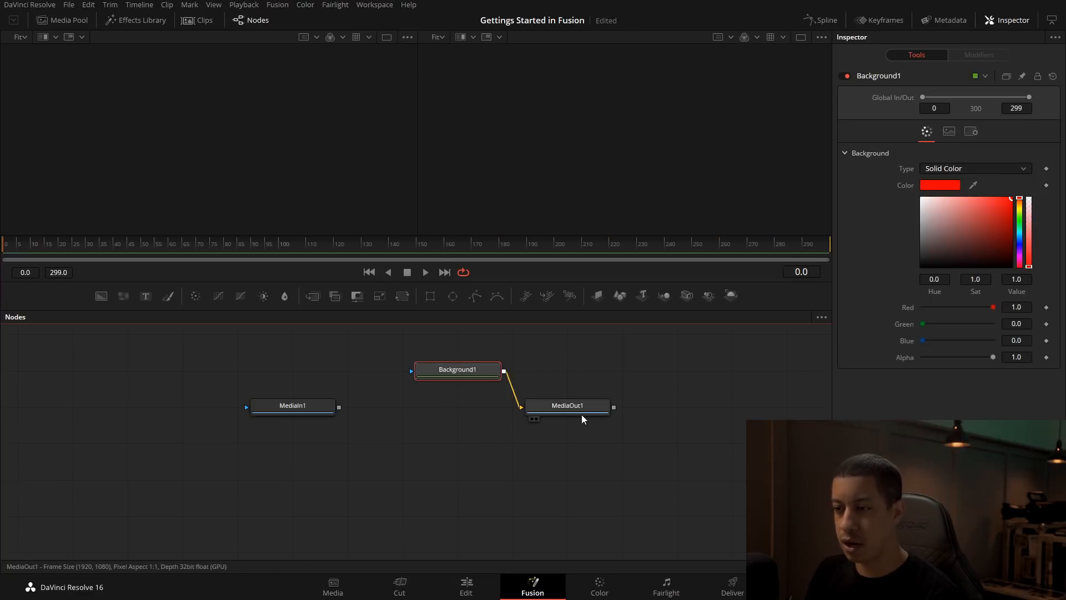
pyautogui.moveTo(581, 418); pyautogui.dragTo(636, 418)
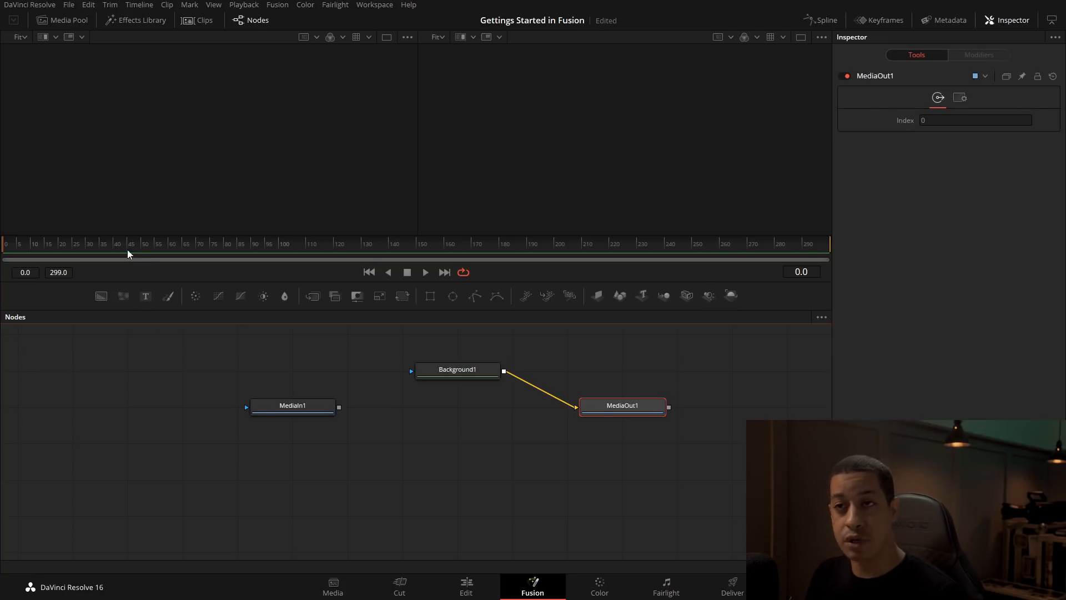
# Examine the 3D, Blur and Particles tool categories in the Effects Library, and close the library.
pyautogui.click(138, 25)
pyautogui.click(8, 50)
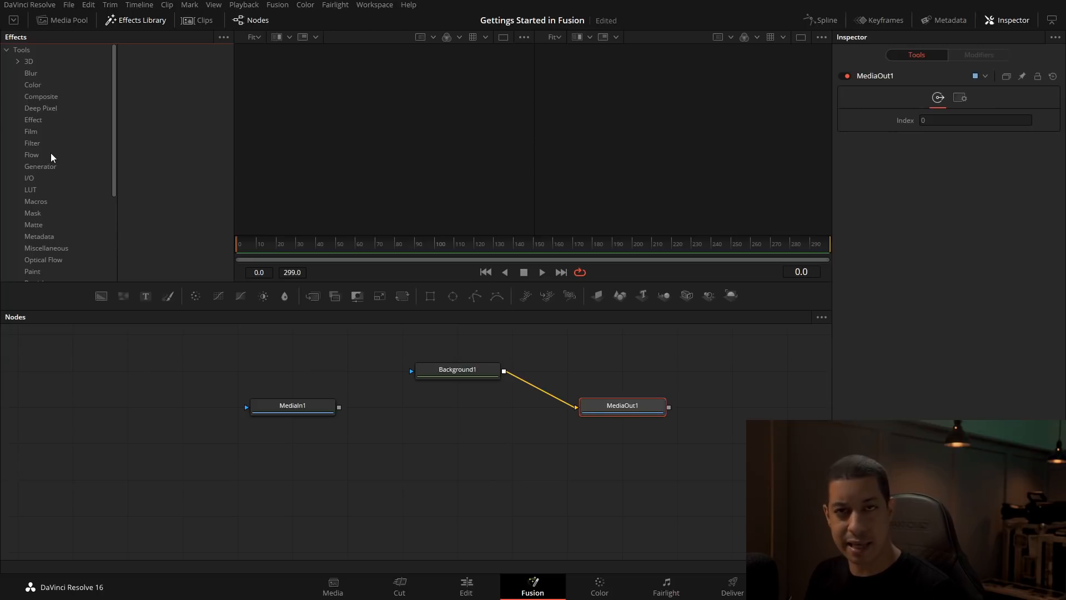
pyautogui.click(41, 98)
pyautogui.click(28, 62)
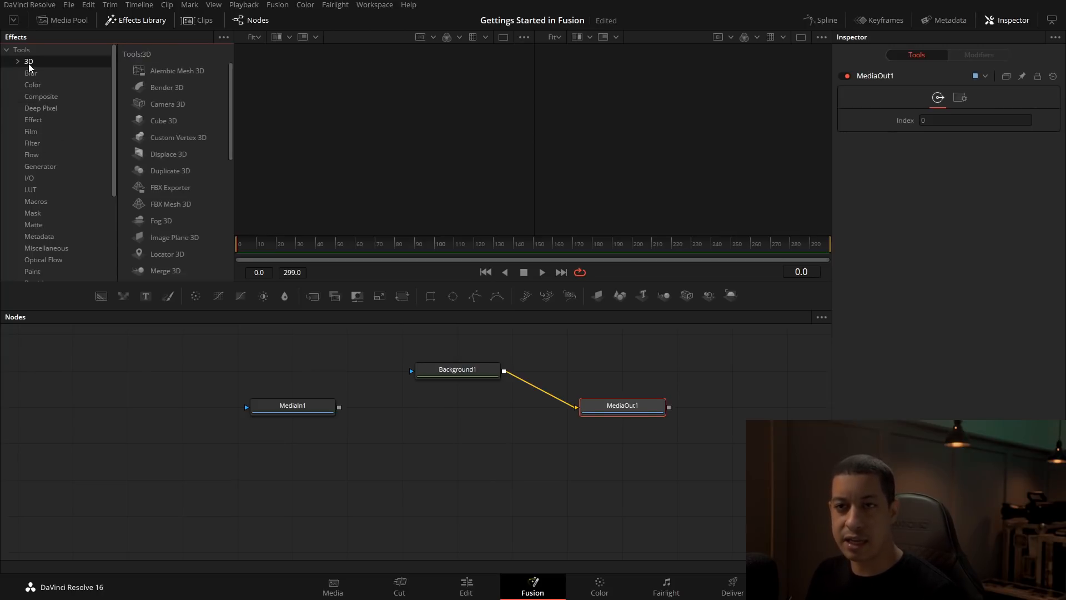
pyautogui.click(31, 73)
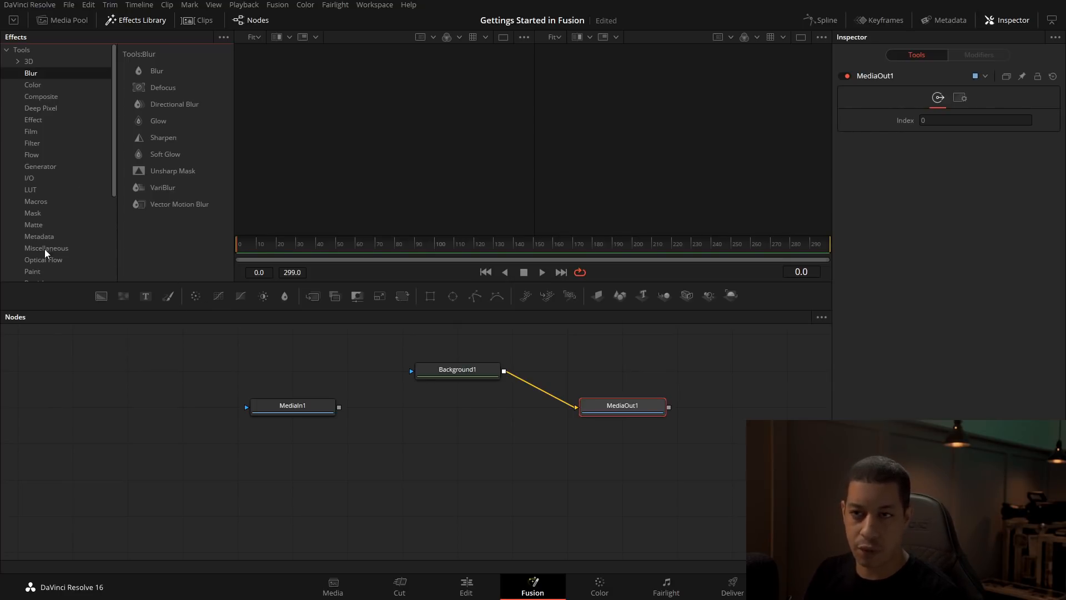
pyautogui.scroll(-3, 69, 244)
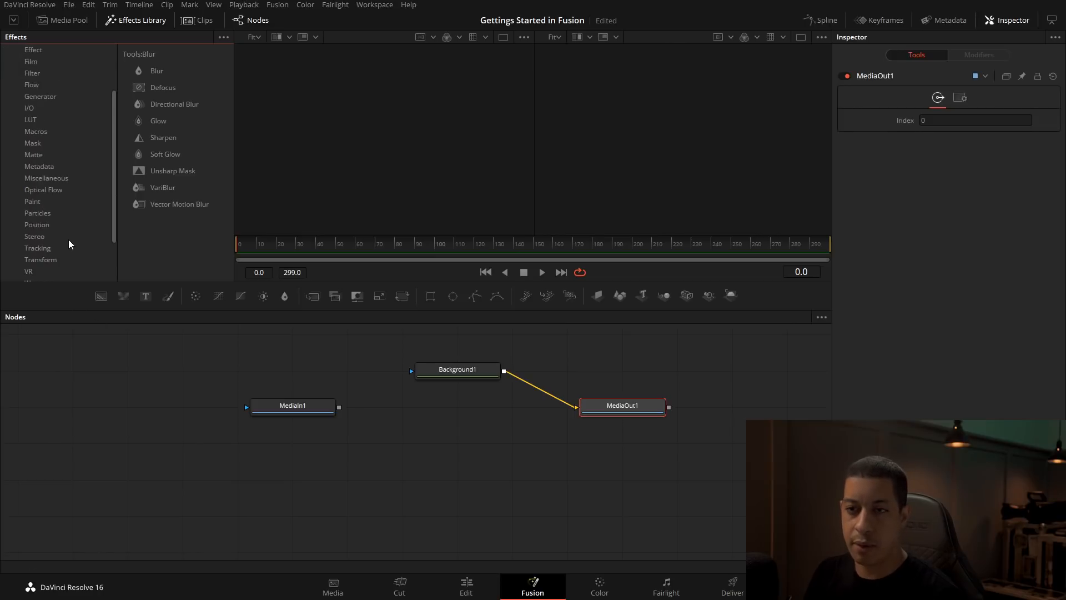
pyautogui.click(41, 212)
pyautogui.moveTo(231, 75); pyautogui.dragTo(230, 160)
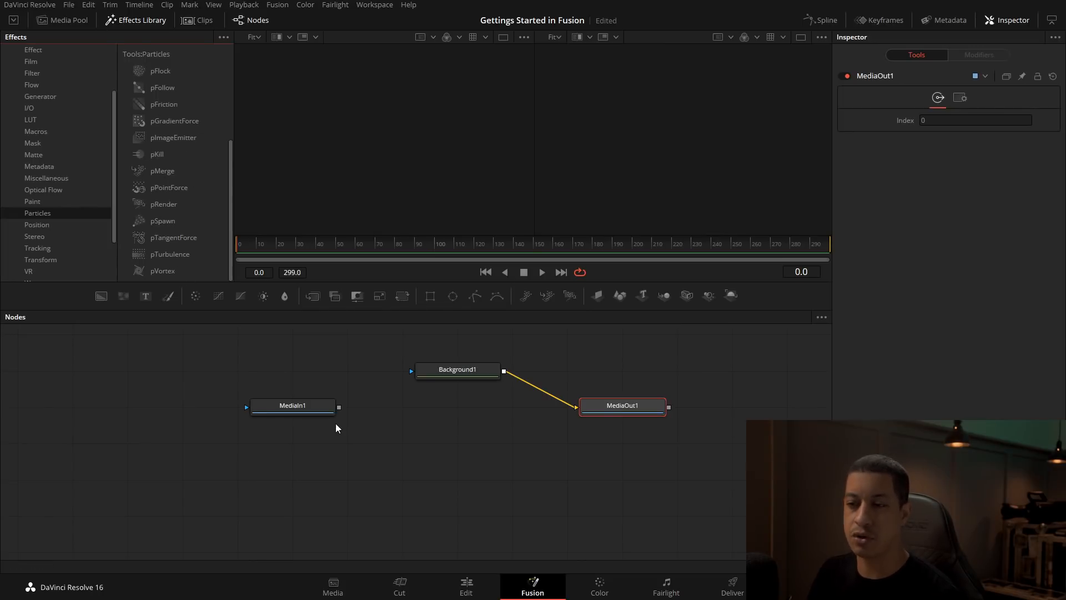
pyautogui.click(130, 22)
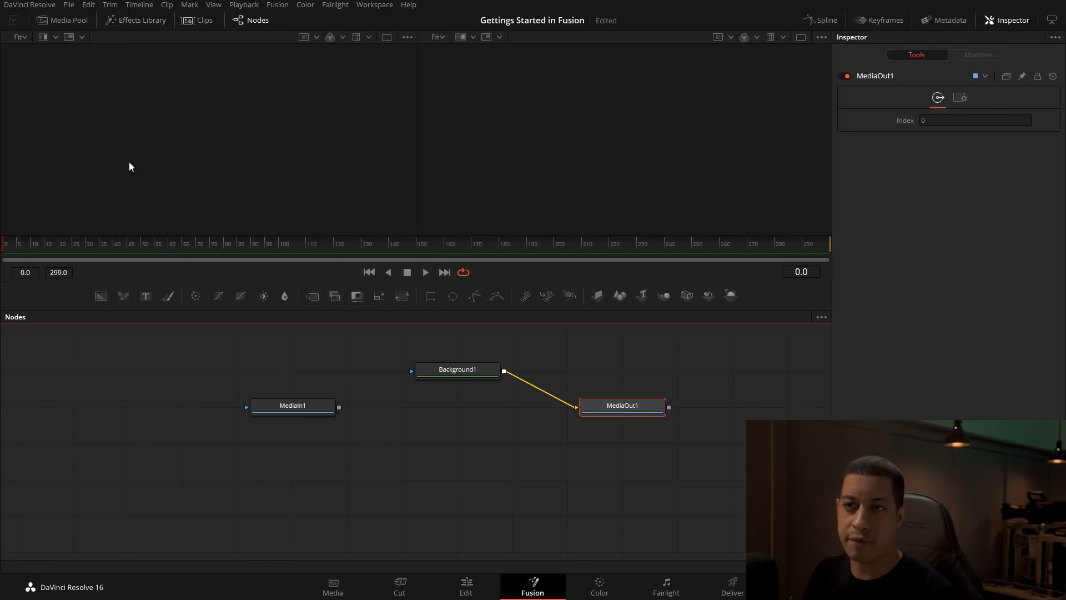
# Add an unconnected Glow node from the Blur tools to the node graph, just below and right of MediaIn1.
pyautogui.rightClick(371, 441)
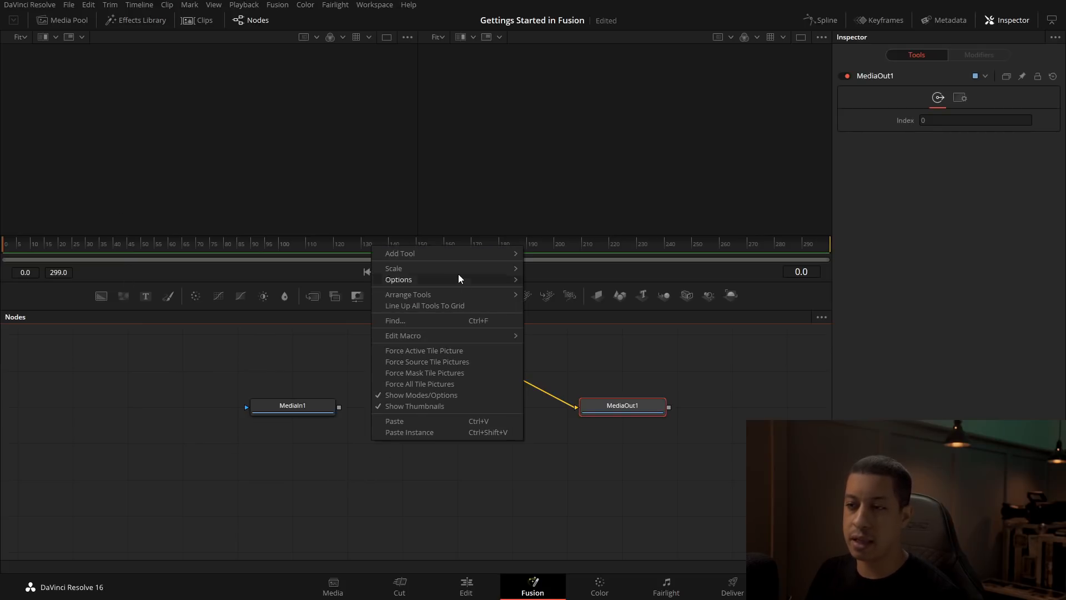
pyautogui.moveTo(456, 253)
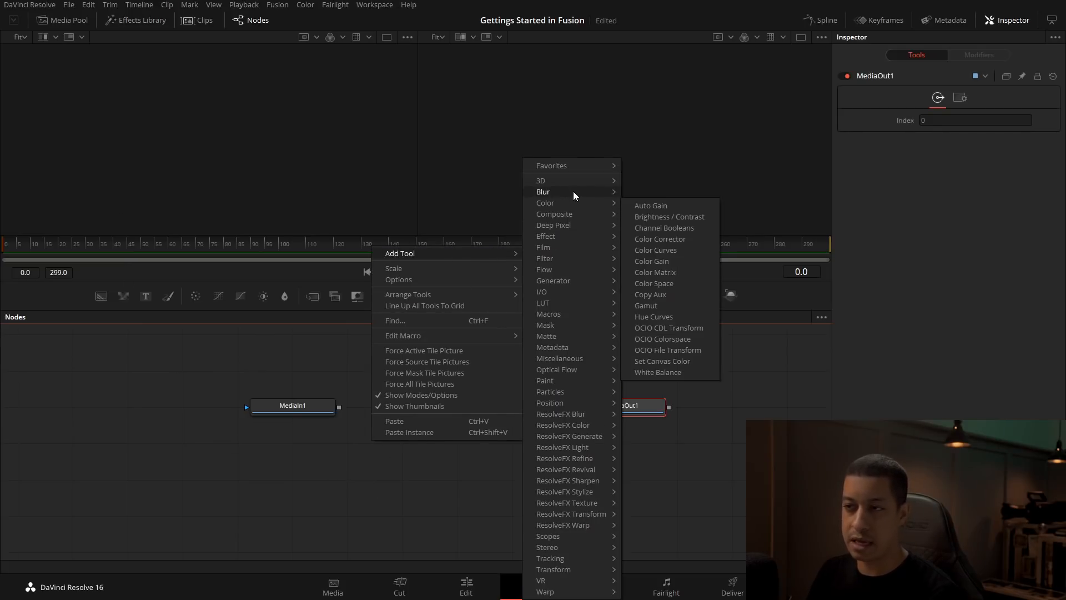
pyautogui.moveTo(581, 226)
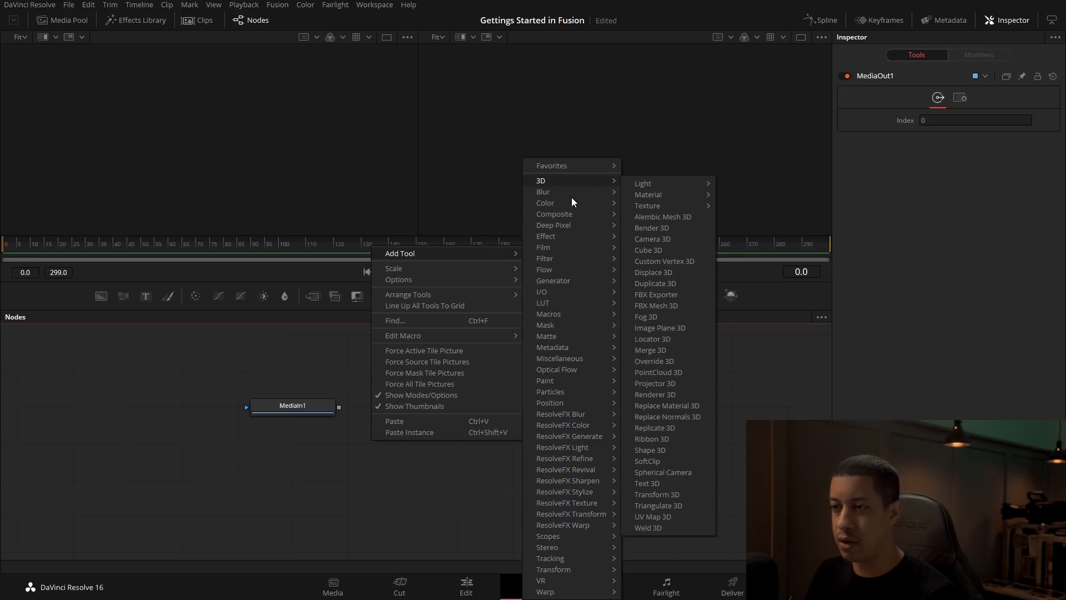
pyautogui.moveTo(572, 192)
pyautogui.click(644, 228)
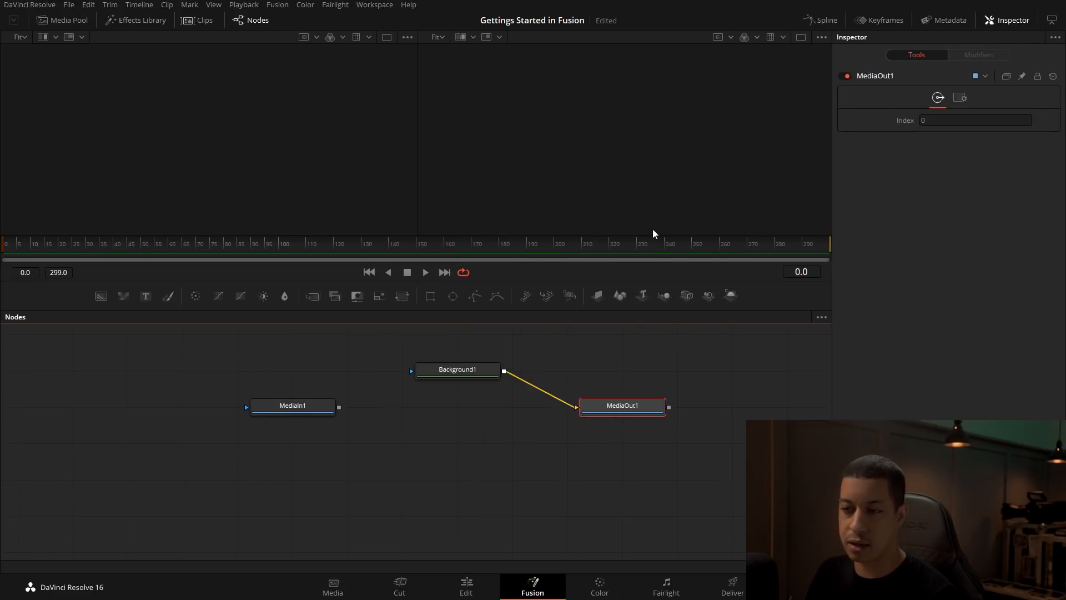
pyautogui.moveTo(357, 451); pyautogui.dragTo(412, 451)
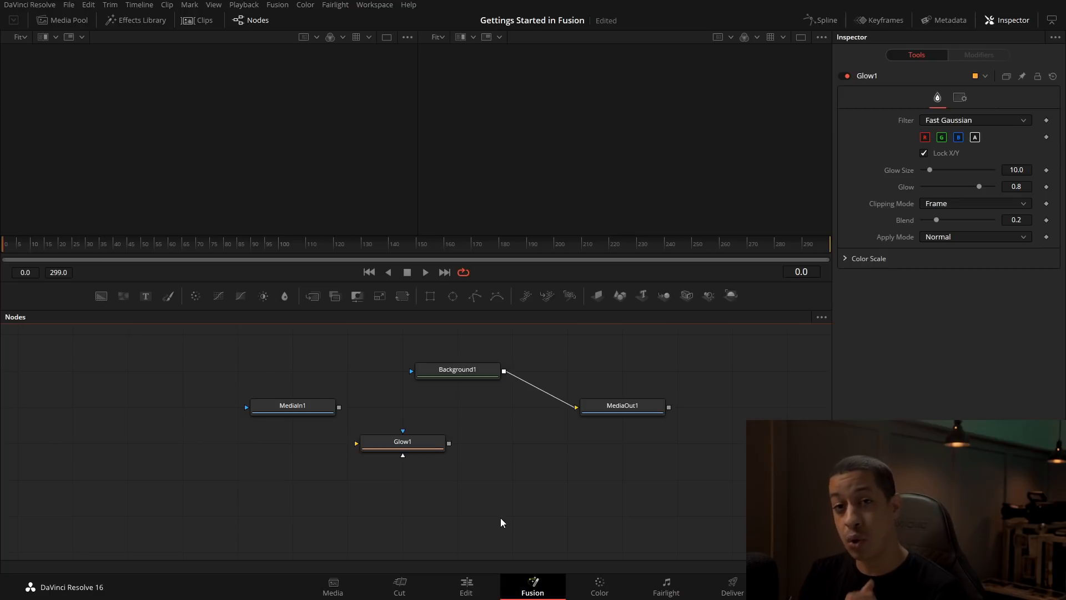
# Add a second Glow node using the tool search "glo", place it beside Glow1, and align MediaOut1 with Background1.
pyautogui.hotkey('shift', 'space')
pyautogui.write('back')
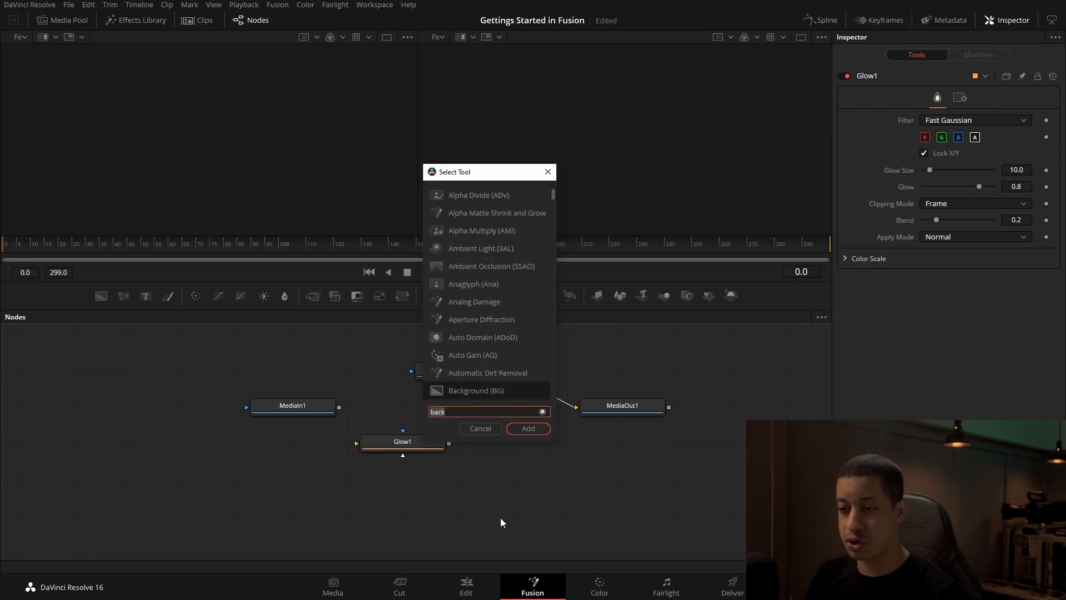
pyautogui.press('BackSpace')
pyautogui.press('BackSpace')
pyautogui.press('BackSpace')
pyautogui.press('BackSpace')
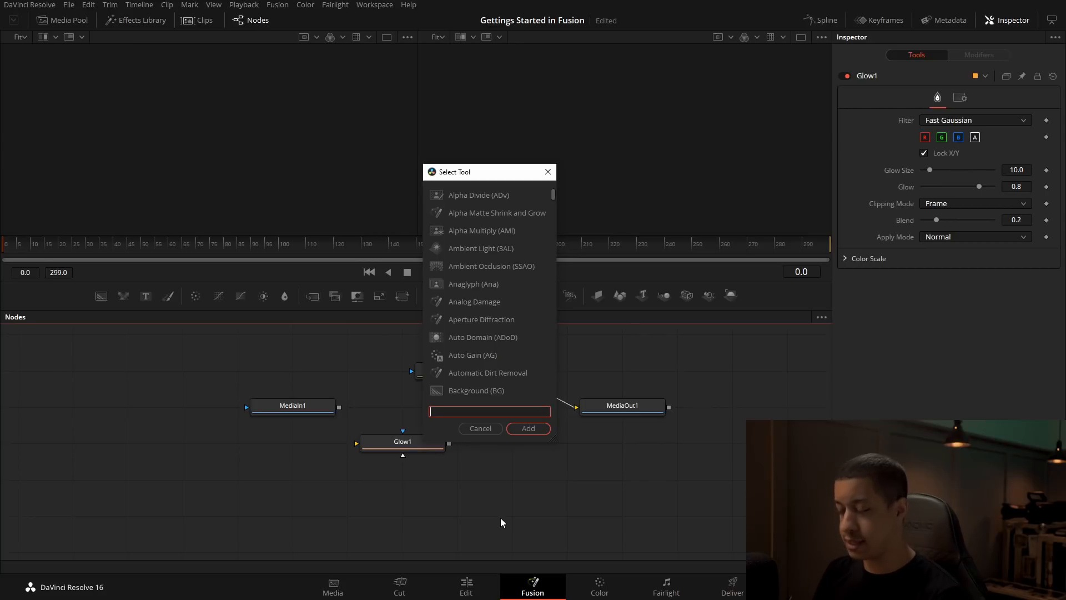
pyautogui.write('glo')
pyautogui.press('Down')
pyautogui.press('Down')
pyautogui.press('Down')
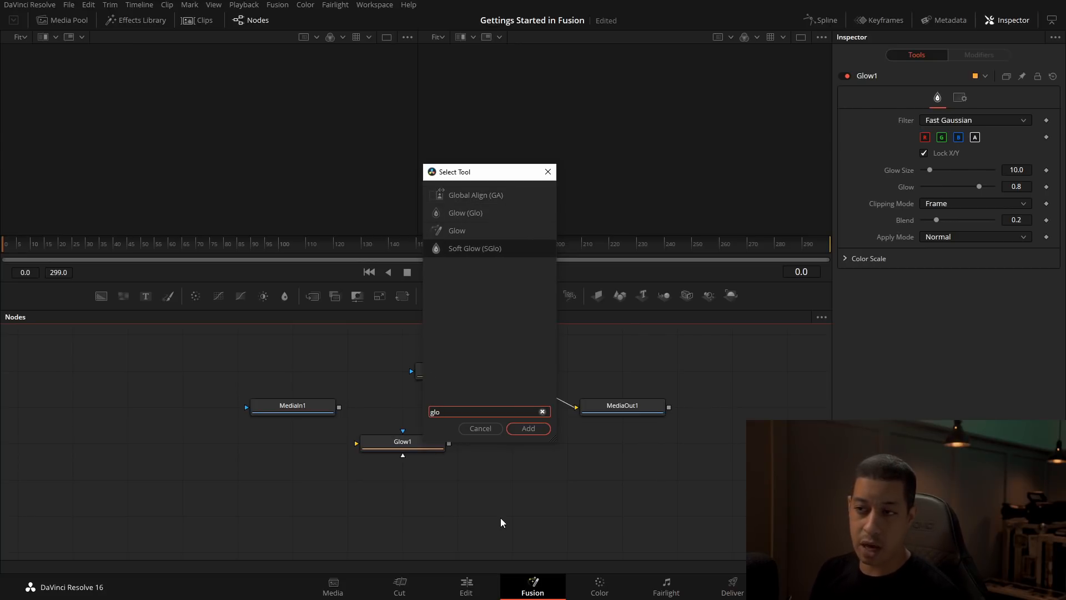
pyautogui.press('Up')
pyautogui.press('Up')
pyautogui.press('Return')
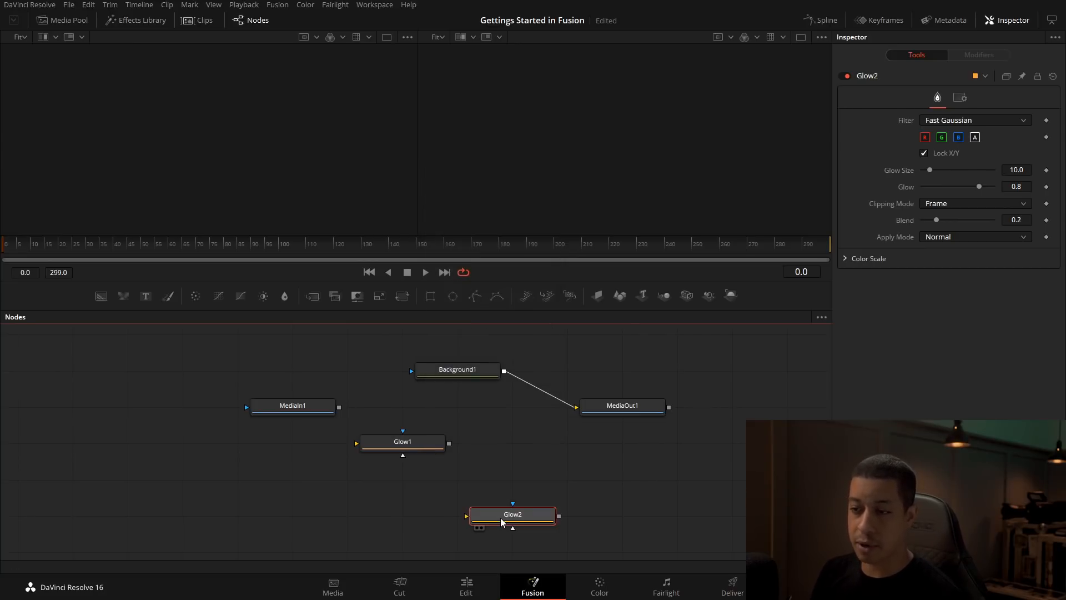
pyautogui.moveTo(501, 518); pyautogui.dragTo(501, 445)
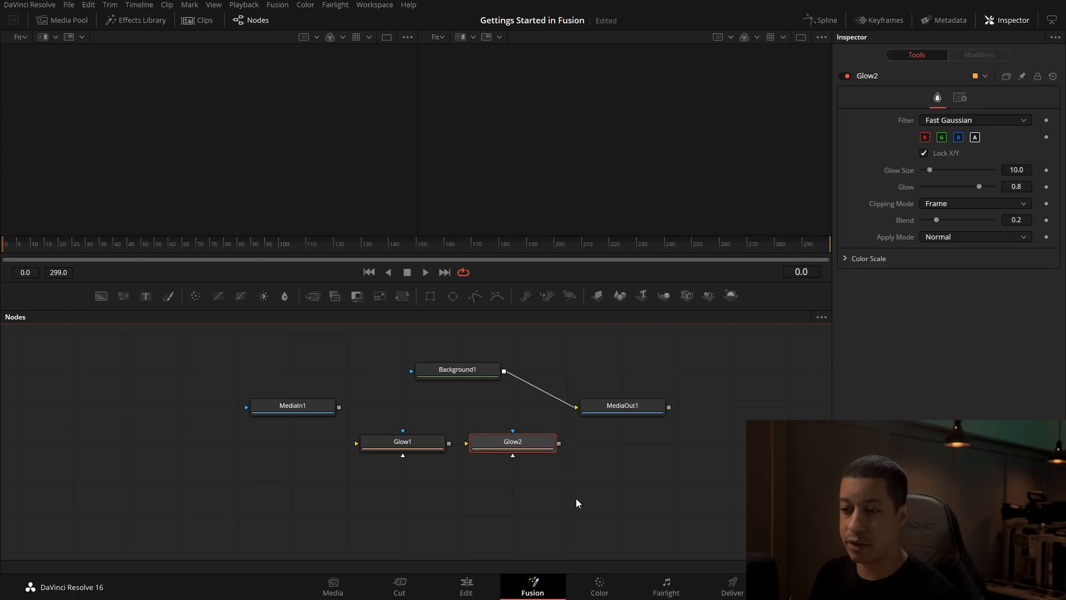
pyautogui.moveTo(624, 407); pyautogui.dragTo(679, 371)
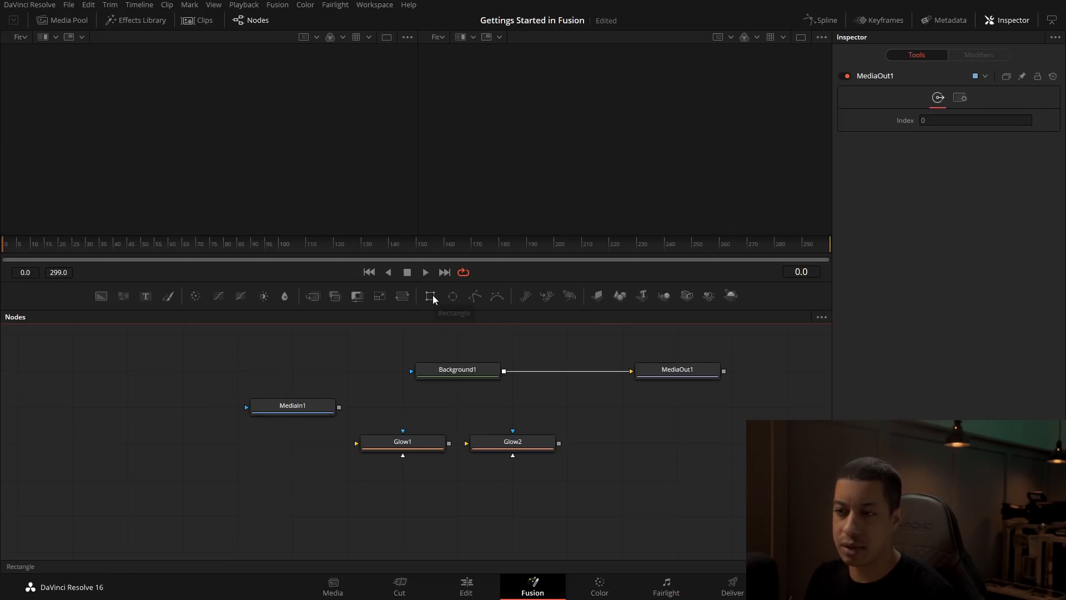
# Add a Rectangle mask to MediaIn1, show MediaIn1 in the first viewer, and move the mask's center to about 0.53, 0.44.
pyautogui.moveTo(433, 297); pyautogui.dragTo(265, 407)
pyautogui.press('1')
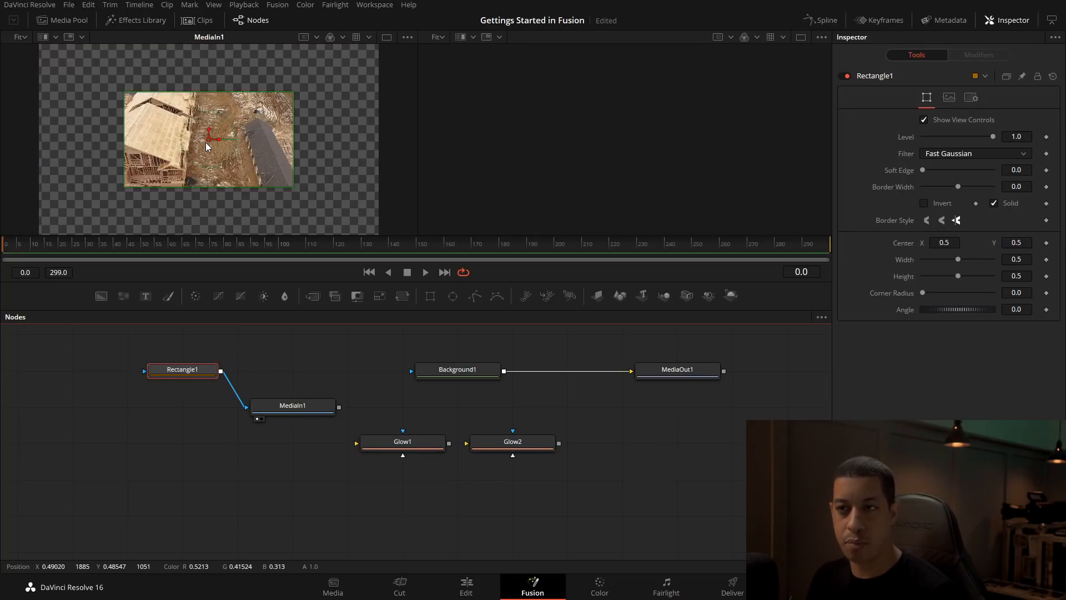
pyautogui.moveTo(206, 146)
pyautogui.mouseDown()
pyautogui.moveTo(152, 141)
pyautogui.moveTo(255, 171)
pyautogui.moveTo(214, 167)
pyautogui.mouseUp()
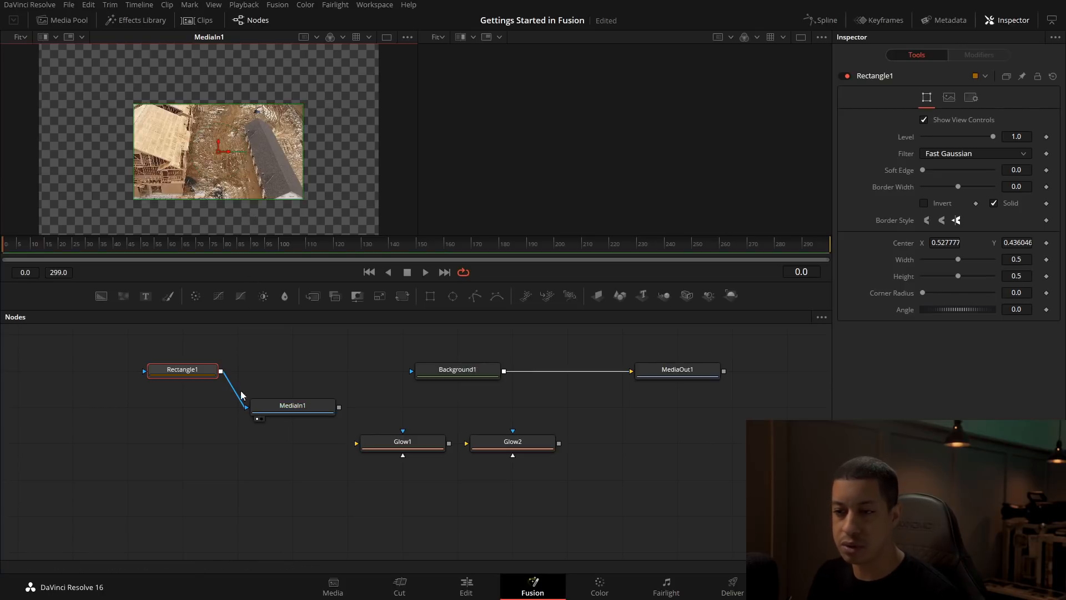
# Reconnect the Rectangle mask to Background1, show Background1 in the second viewer, and move the mask's center to about 0.42, 0.46.
pyautogui.moveTo(242, 395); pyautogui.dragTo(448, 373)
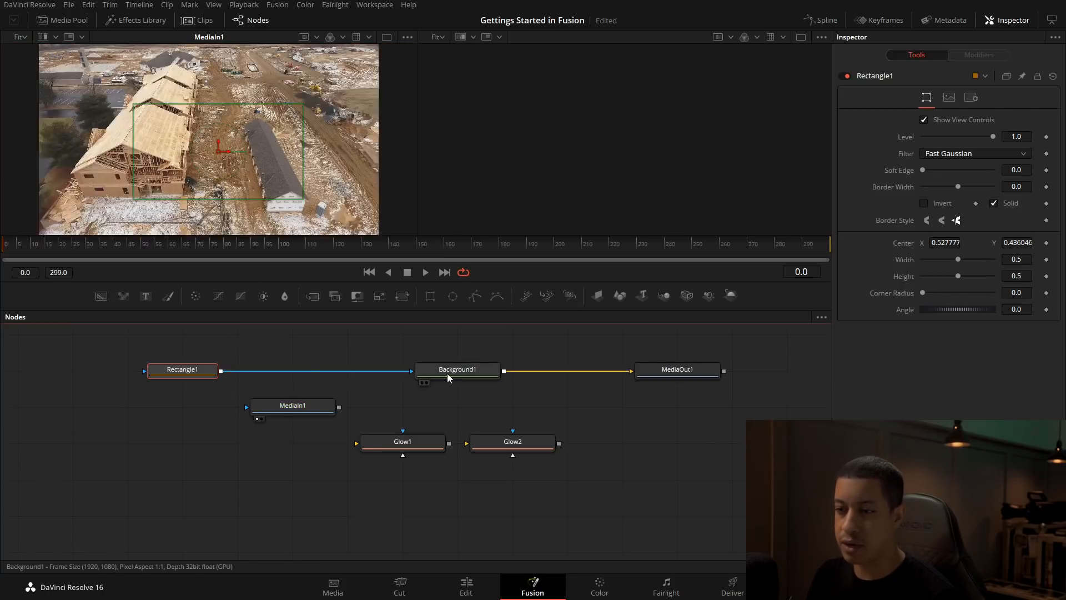
pyautogui.press('2')
pyautogui.moveTo(634, 151); pyautogui.dragTo(600, 143)
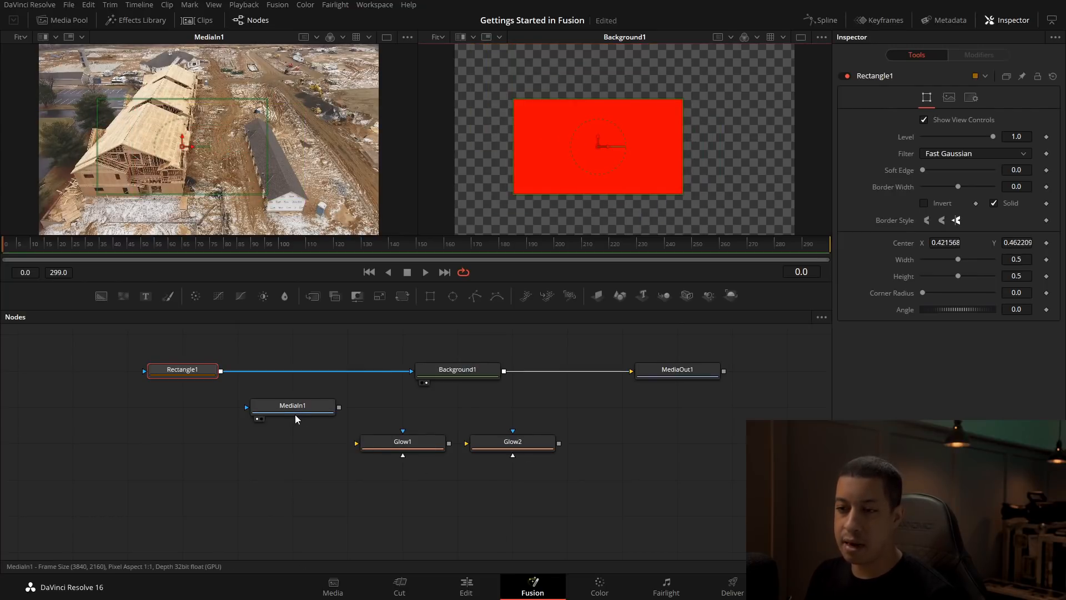
# Connect Background1's output to Glow1, show Glow1 in the second viewer, and spread out the nodes with Glow1 just below Background1's connection to MediaOut1.
pyautogui.moveTo(296, 418); pyautogui.dragTo(241, 454)
pyautogui.moveTo(468, 378); pyautogui.dragTo(421, 445)
pyautogui.moveTo(422, 444); pyautogui.dragTo(583, 187)
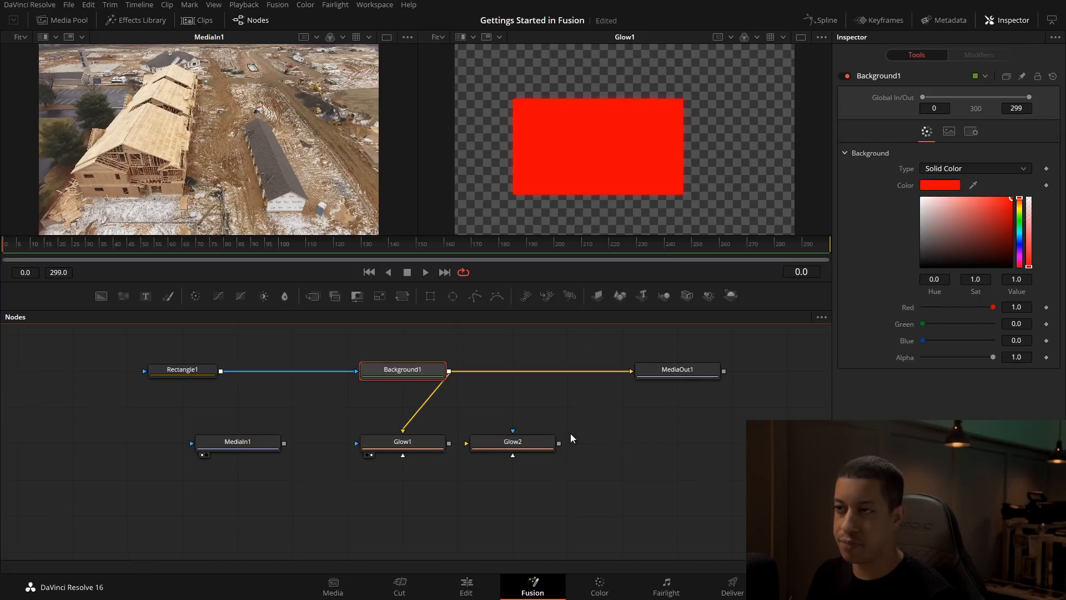
pyautogui.moveTo(520, 444); pyautogui.dragTo(623, 452)
pyautogui.moveTo(444, 447); pyautogui.dragTo(498, 412)
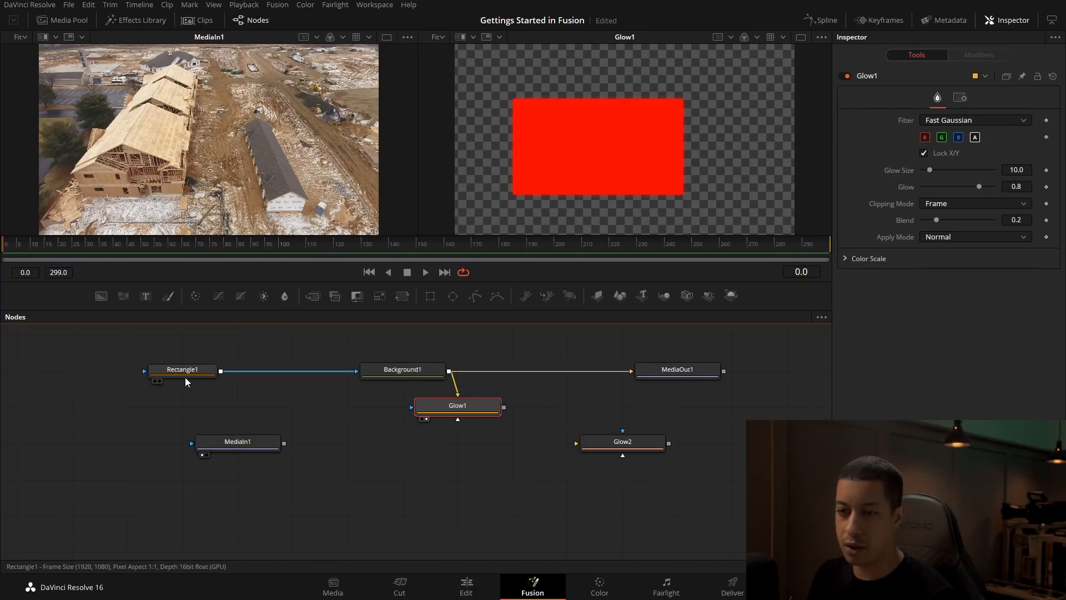
# Flatten the rectangle mask to a height of about 0.012, and set Glow1's Glow Size to 37.0 and Glow to 0.969.
pyautogui.click(618, 99)
pyautogui.moveTo(618, 99); pyautogui.dragTo(618, 146)
pyautogui.click(483, 406)
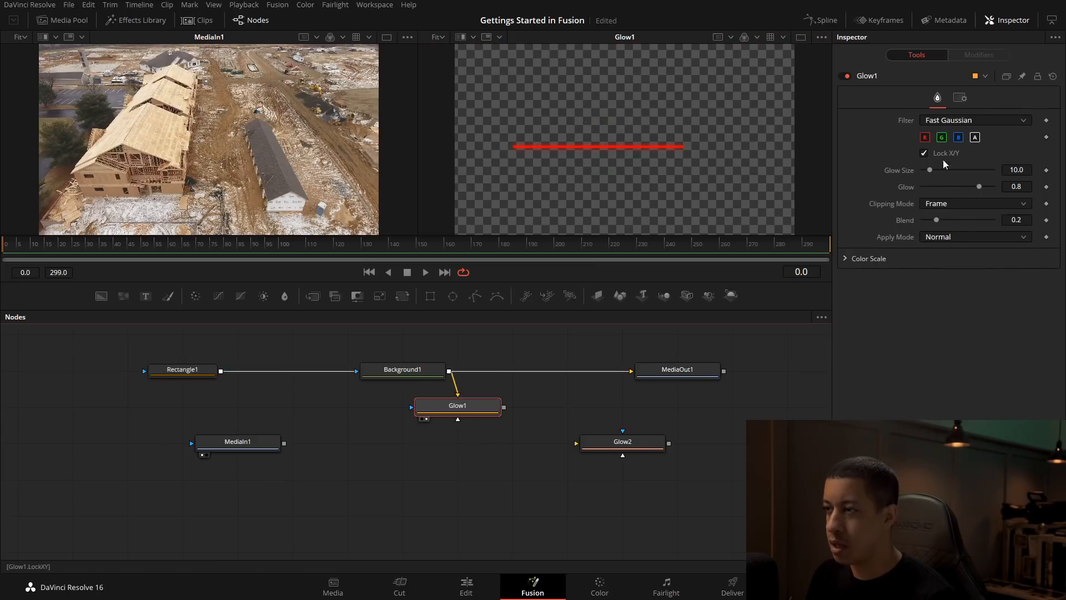
pyautogui.moveTo(930, 170); pyautogui.dragTo(990, 186)
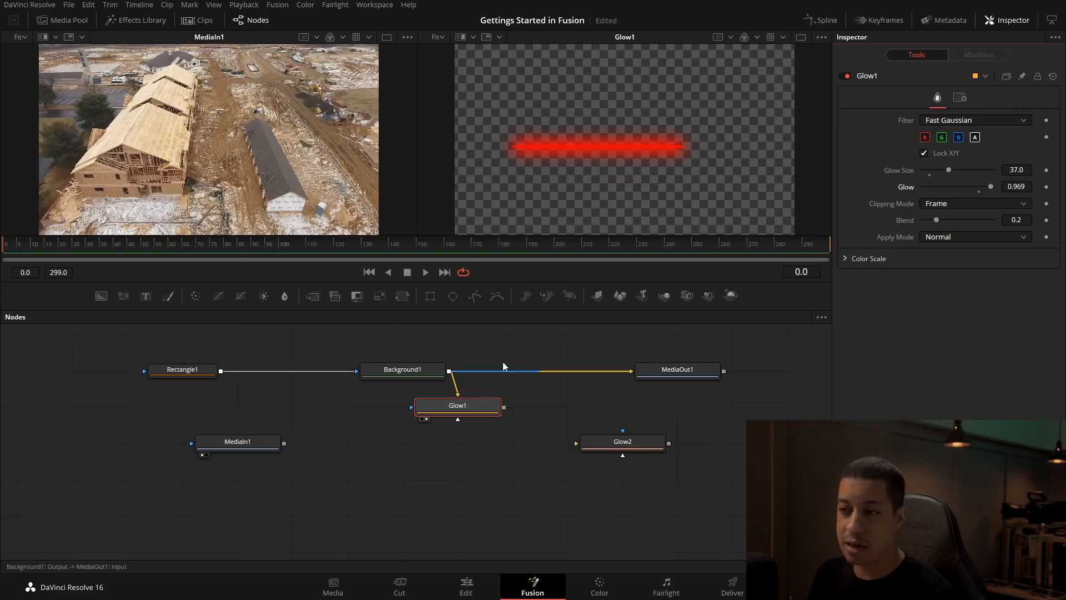
# Mask Glow1 with an ellipse about 0.19 wide centered near 0.41, 0.44, and lower the rectangle mask's center to about 0.42, 0.41.
pyautogui.moveTo(453, 297); pyautogui.dragTo(457, 407)
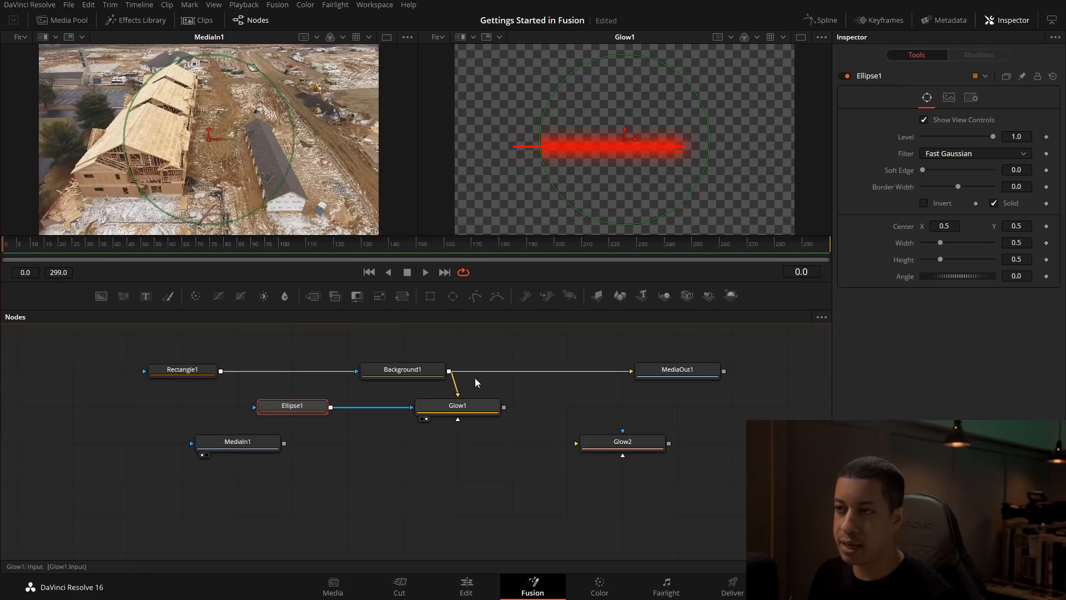
pyautogui.moveTo(711, 146); pyautogui.dragTo(599, 151)
pyautogui.click(651, 455)
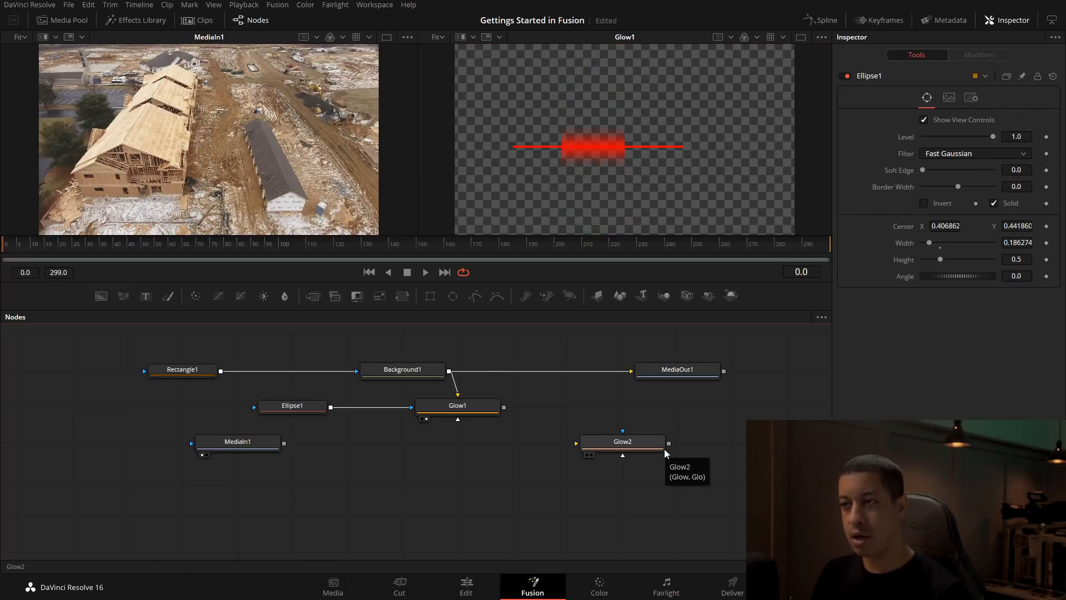
pyautogui.click(197, 369)
pyautogui.moveTo(594, 150); pyautogui.dragTo(621, 153)
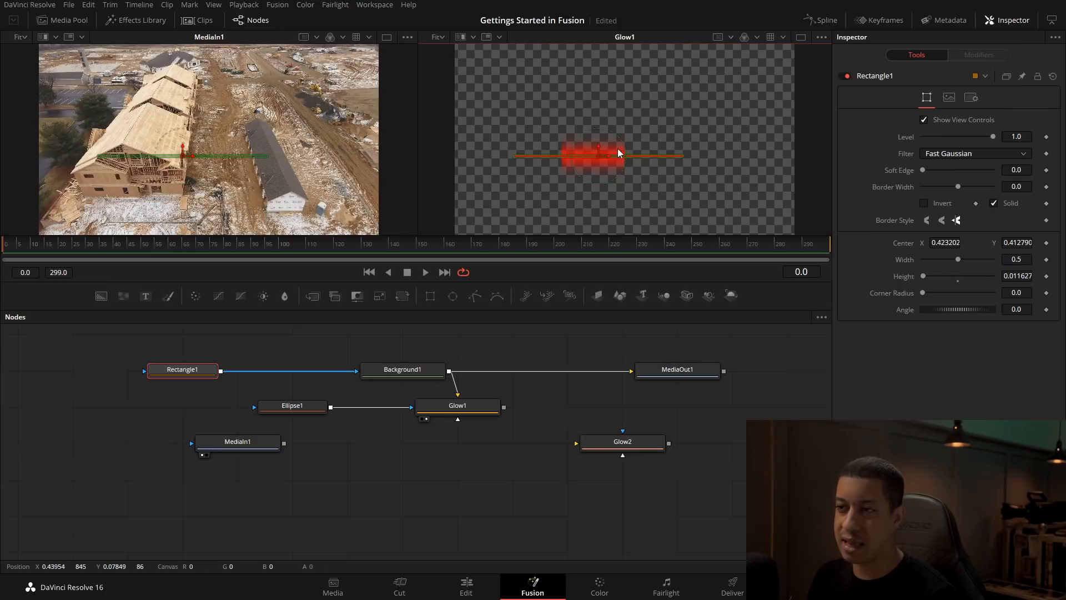
# Move Ellipse1 below Rectangle1 in the node graph and replace it with Rectangle1 as Glow1's mask.
pyautogui.click(291, 405)
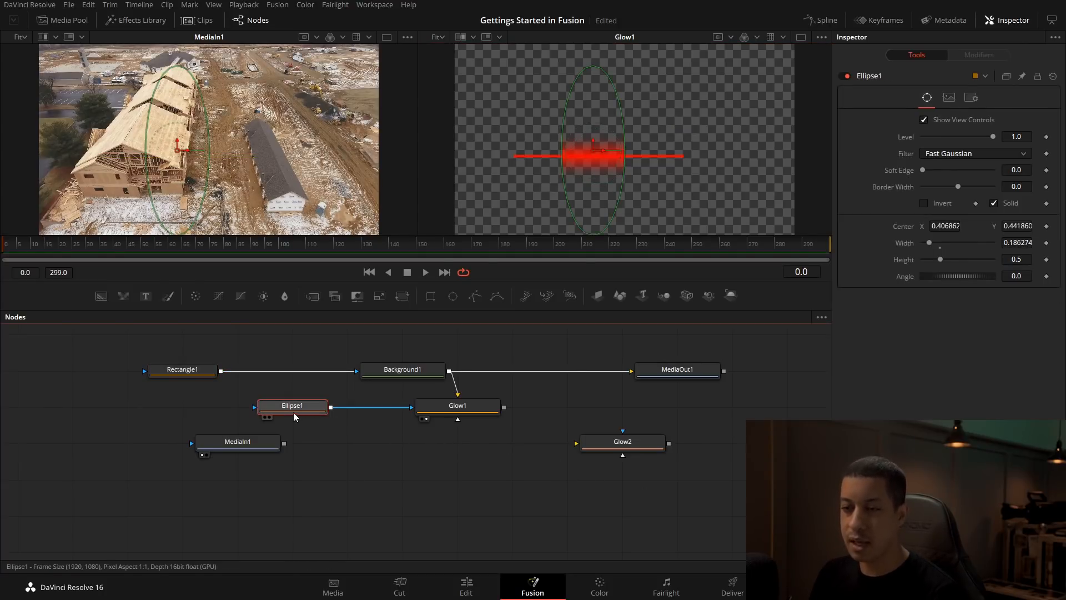
pyautogui.moveTo(321, 408); pyautogui.dragTo(211, 408)
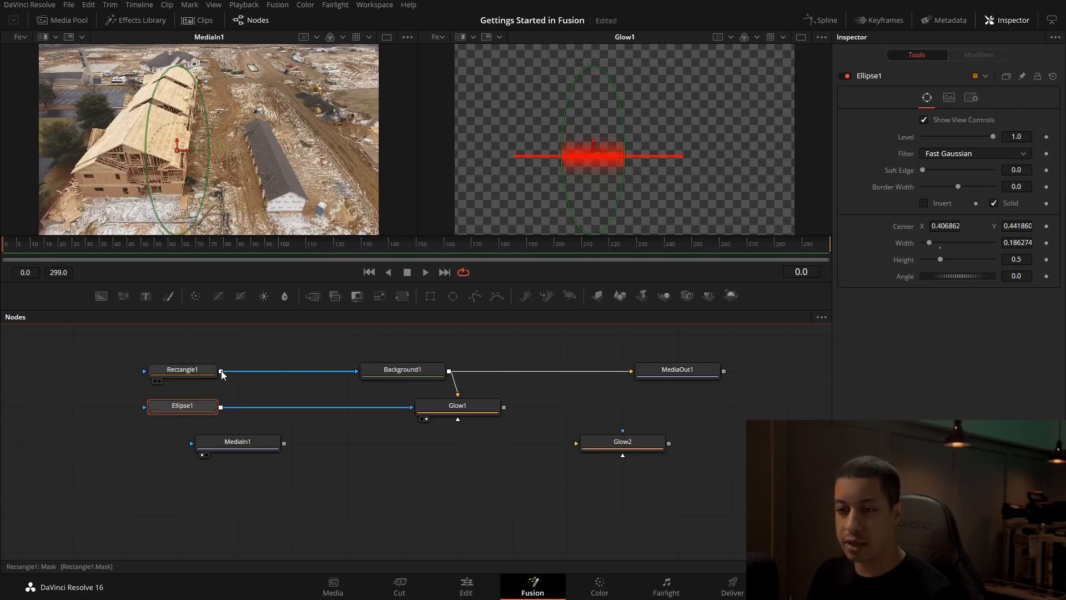
pyautogui.click(403, 408)
pyautogui.moveTo(221, 372); pyautogui.dragTo(412, 407)
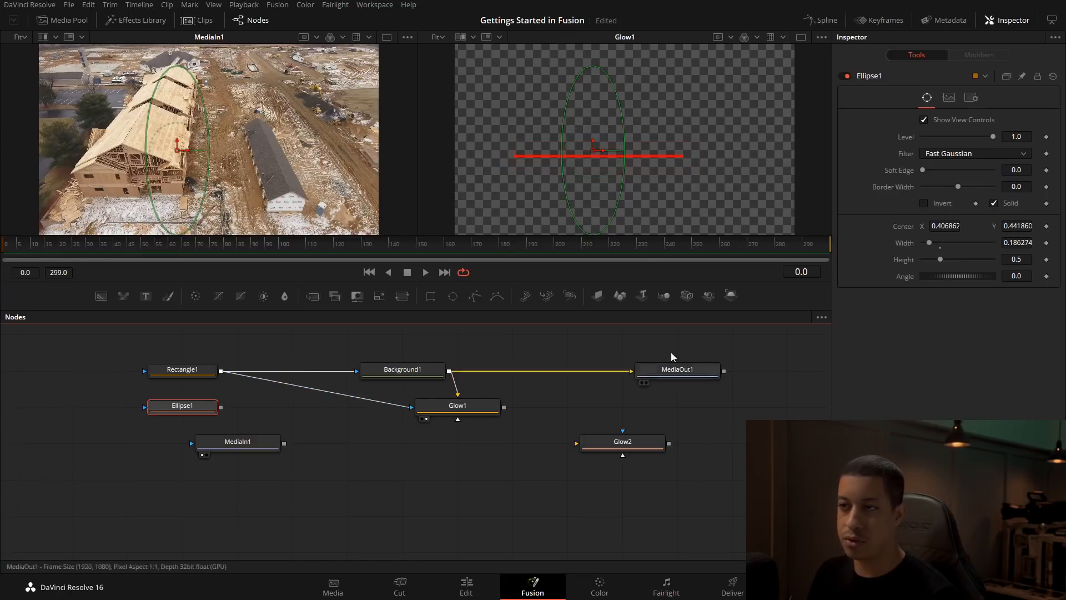
# Inspect Rectangle1's settings, and toggle Glow1 off and back on to compare its masked result.
pyautogui.click(192, 369)
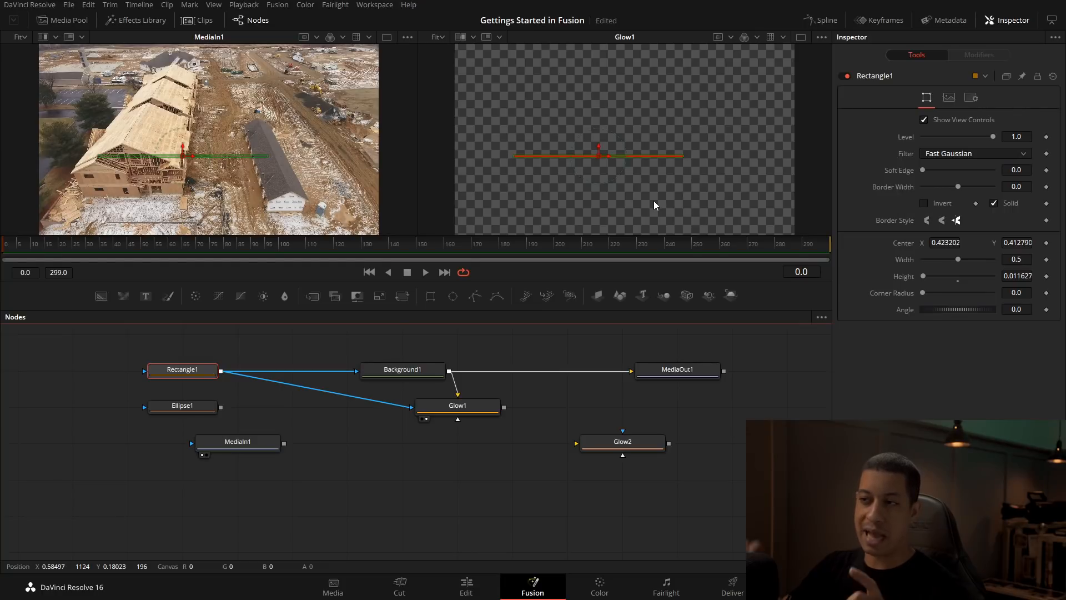
pyautogui.click(446, 401)
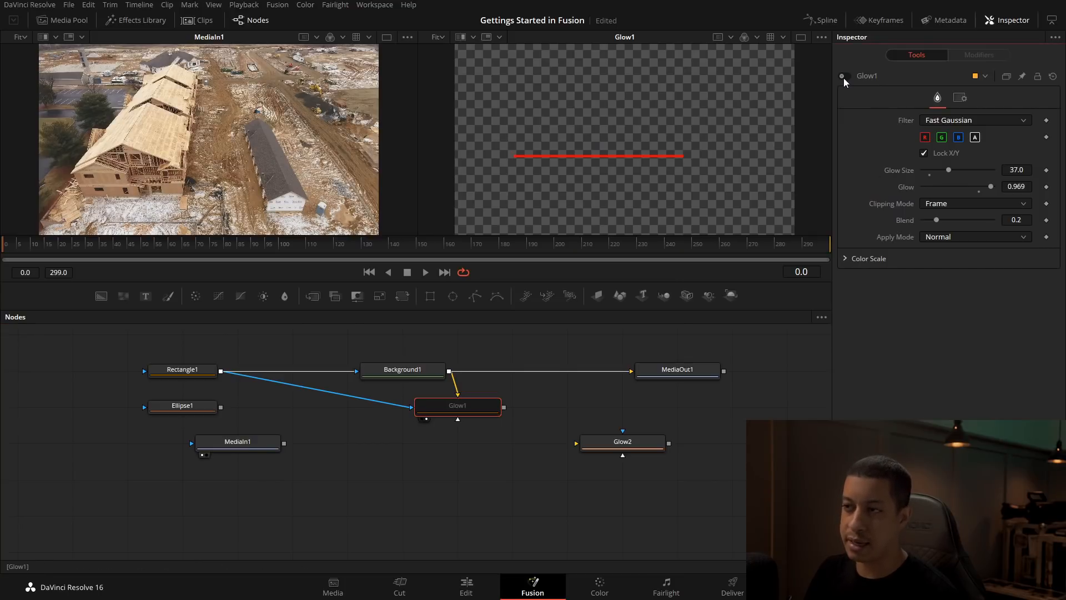
pyautogui.moveTo(457, 405); pyautogui.dragTo(512, 333)
pyautogui.hotkey('ctrl', 'z')
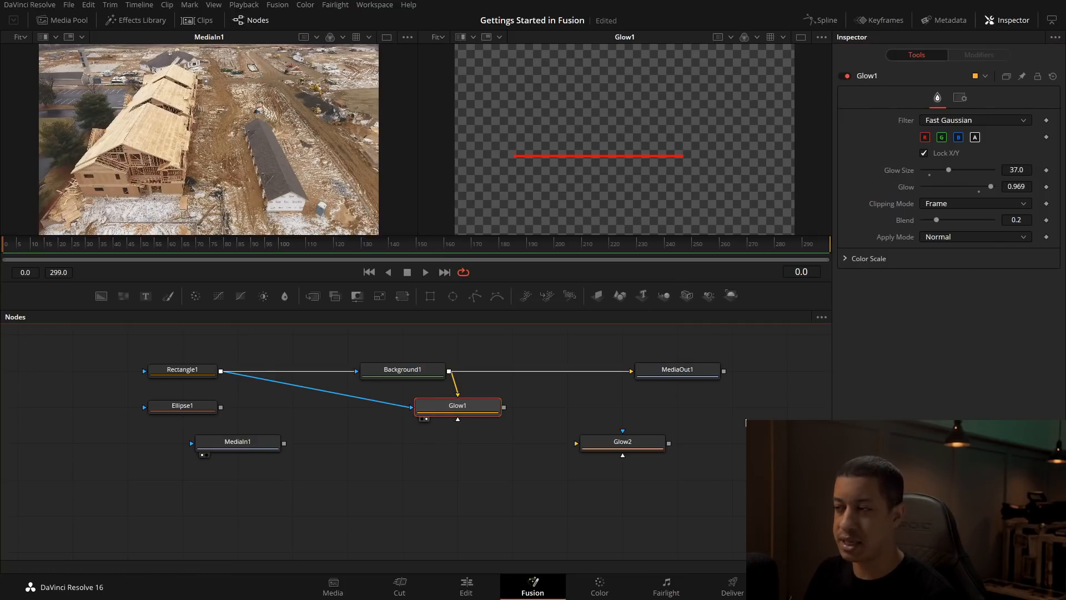
# Try raising Glow1's Glow to 1.0 and Glow Size to 77.2 while the rectangle mask is connected.
pyautogui.moveTo(992, 188); pyautogui.dragTo(982, 172)
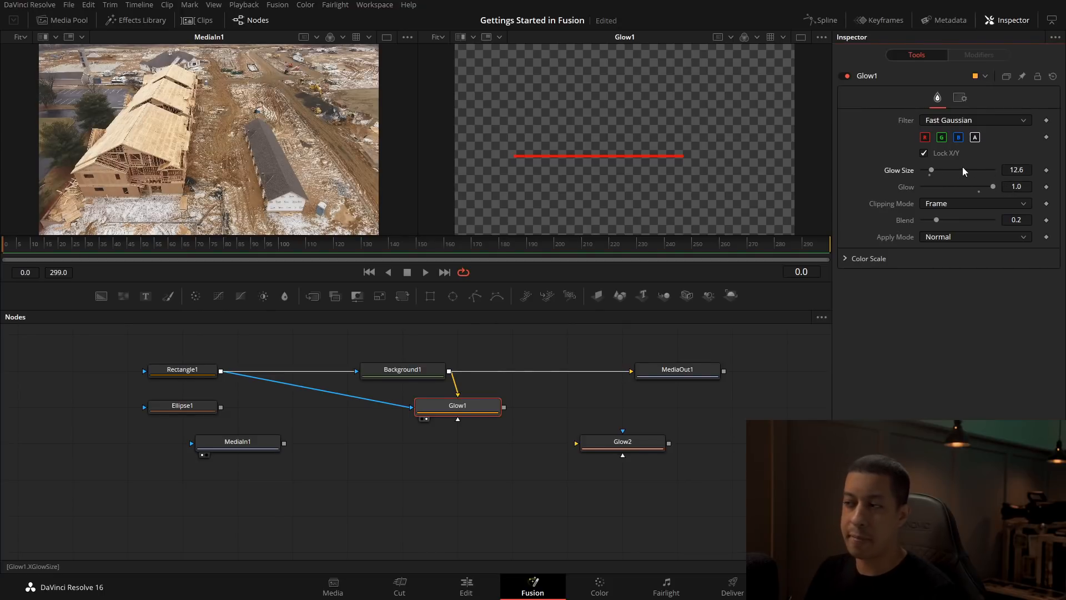
pyautogui.moveTo(931, 170); pyautogui.dragTo(978, 171)
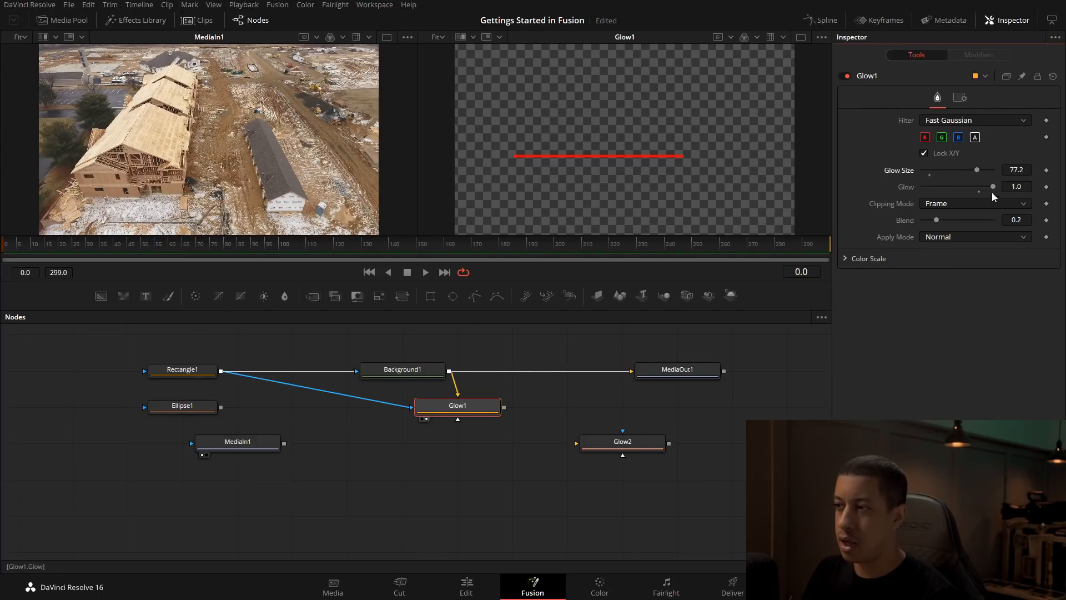
pyautogui.click(447, 415)
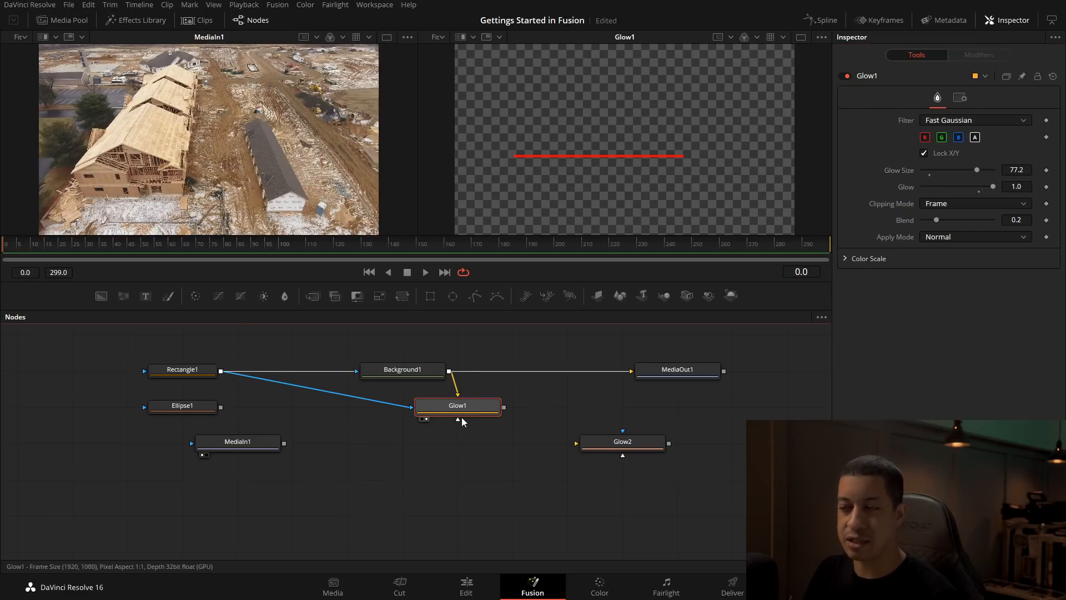
# Disconnect the rectangle mask from Glow1, and set its Glow Size to 19.7 and Glow to 0.945.
pyautogui.click(408, 408)
pyautogui.moveTo(977, 170); pyautogui.dragTo(935, 167)
pyautogui.moveTo(992, 186); pyautogui.dragTo(987, 186)
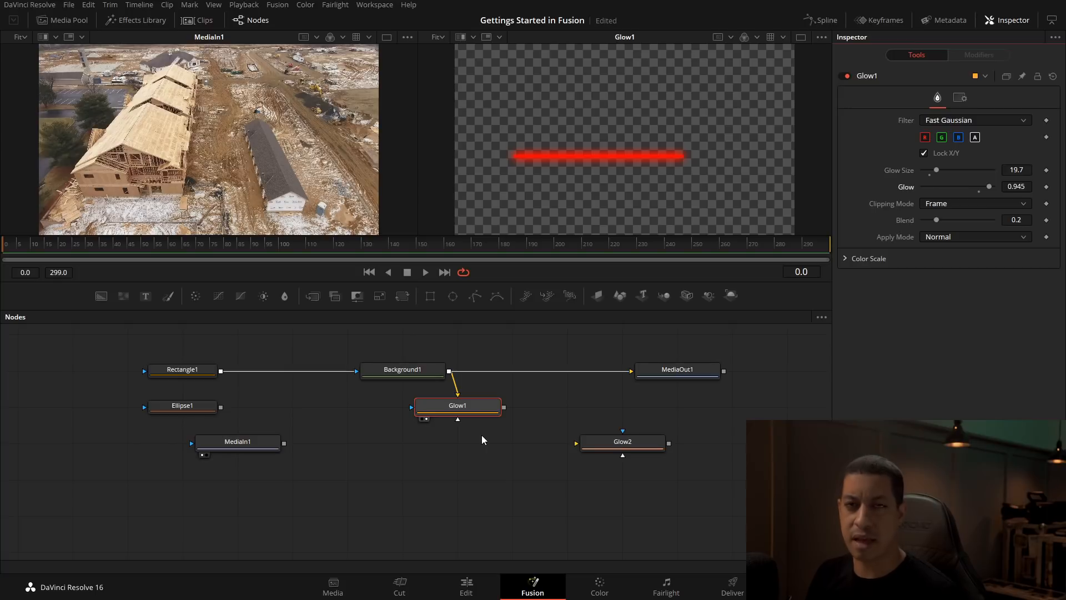
# Move Glow2 closer to Glow1 and add an unconnected Text node above the link between Rectangle1 and Background1.
pyautogui.moveTo(597, 439); pyautogui.dragTo(542, 442)
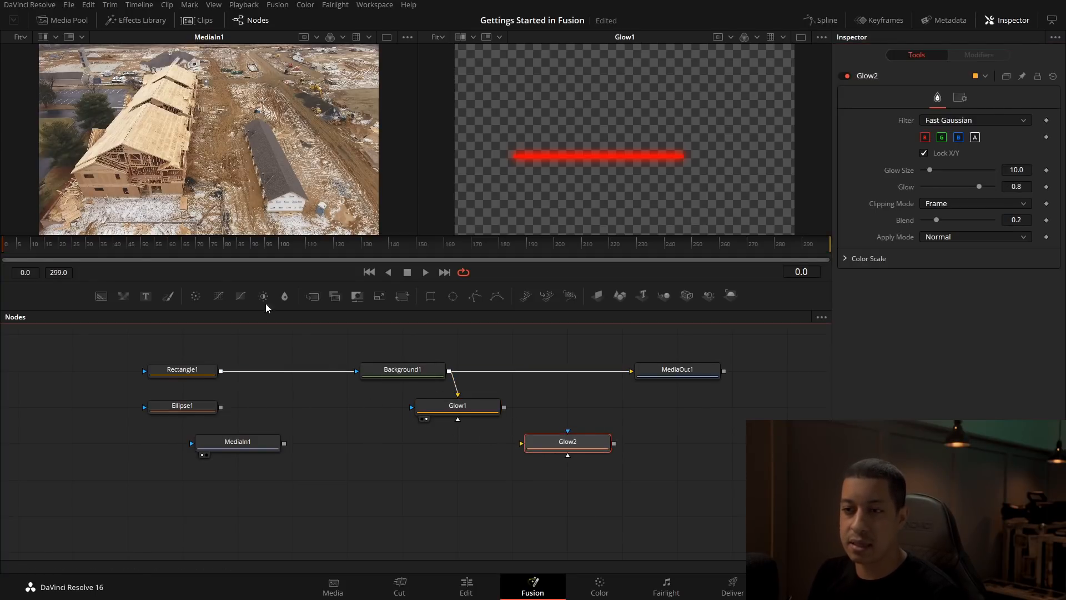
pyautogui.moveTo(253, 343); pyautogui.dragTo(265, 357)
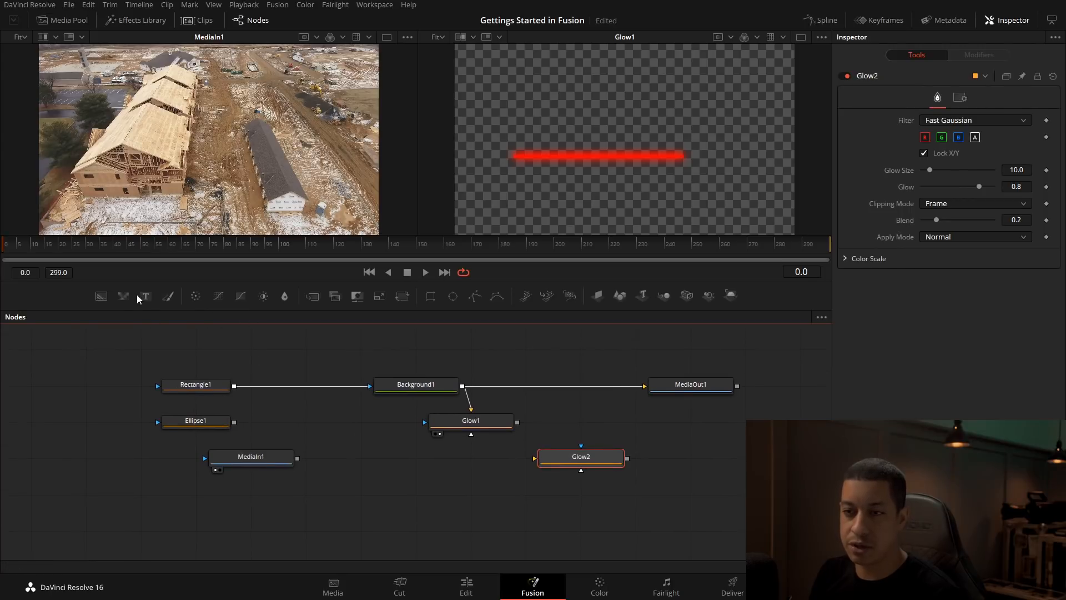
pyautogui.moveTo(145, 296); pyautogui.dragTo(300, 347)
pyautogui.click(378, 401)
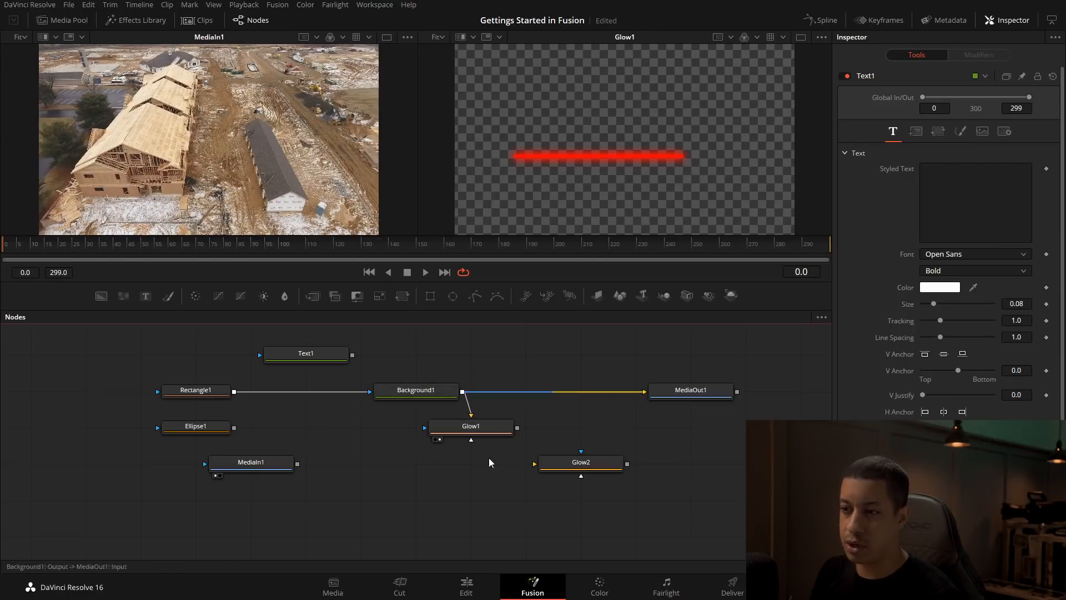
# Lower Glow1 to MediaIn1's row, move Glow2 farther to its right, and place Text1 directly below Glow1.
pyautogui.moveTo(571, 466); pyautogui.dragTo(626, 466)
pyautogui.moveTo(471, 427); pyautogui.dragTo(471, 463)
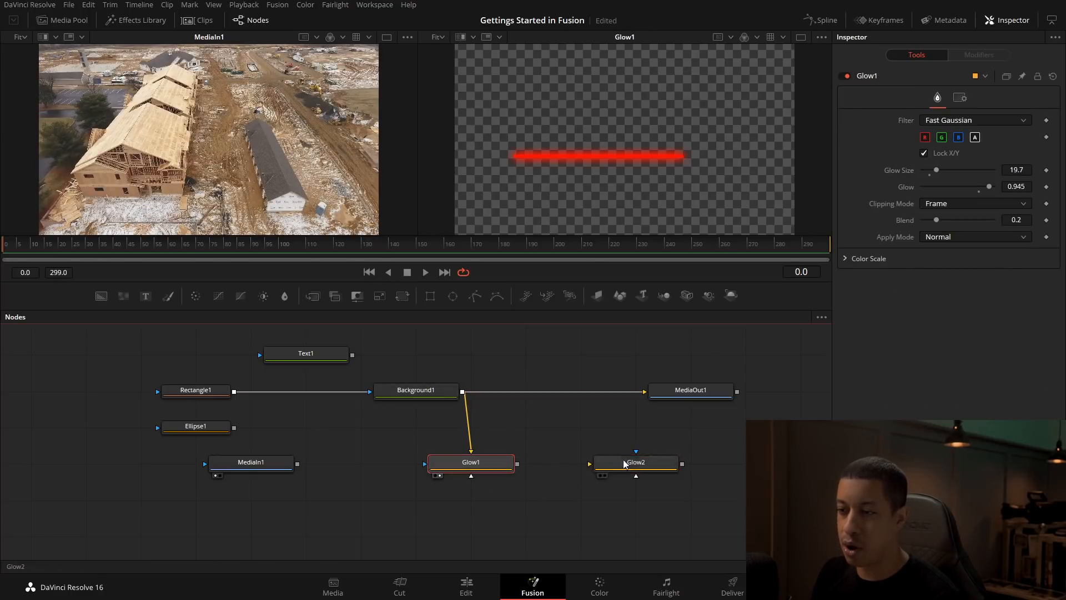
pyautogui.moveTo(628, 466); pyautogui.dragTo(717, 466)
pyautogui.moveTo(331, 354); pyautogui.dragTo(456, 510)
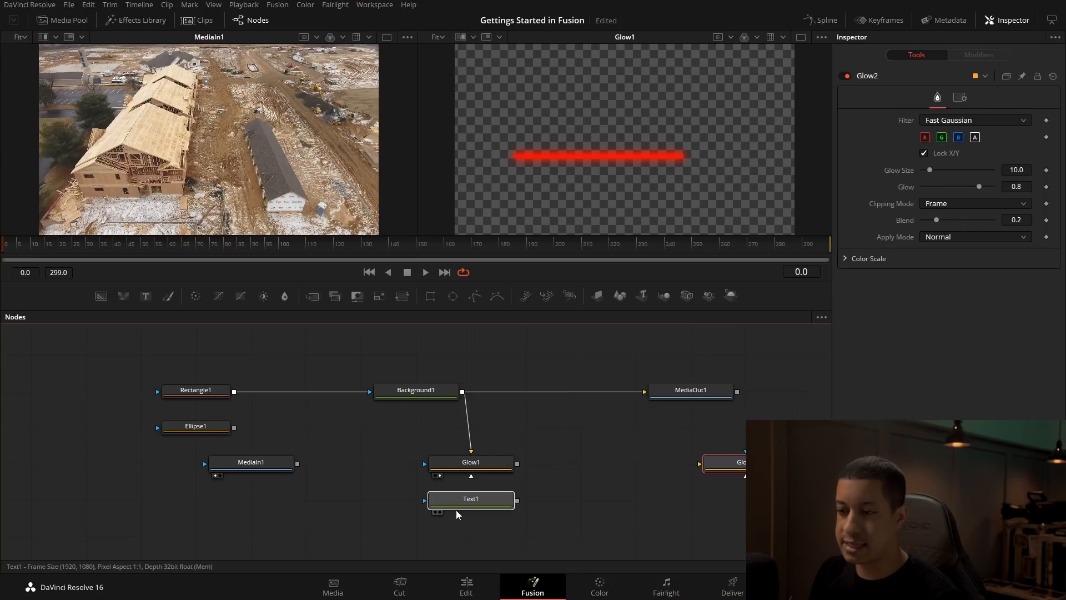
# Add an unconnected Merge node between Glow1 and Glow2.
pyautogui.moveTo(565, 538); pyautogui.dragTo(546, 462)
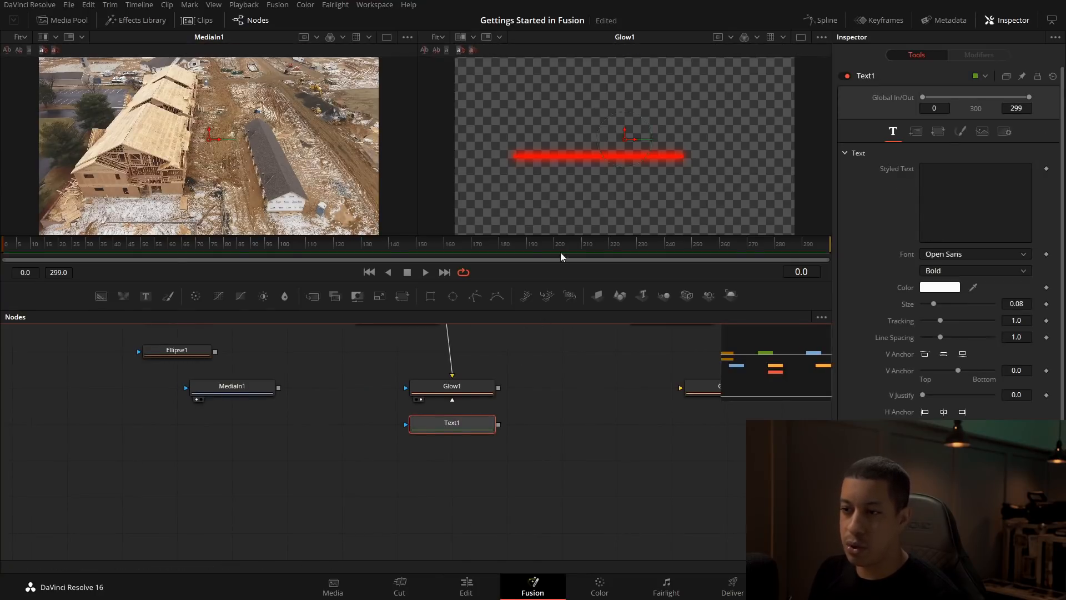
pyautogui.moveTo(538, 395); pyautogui.dragTo(505, 464)
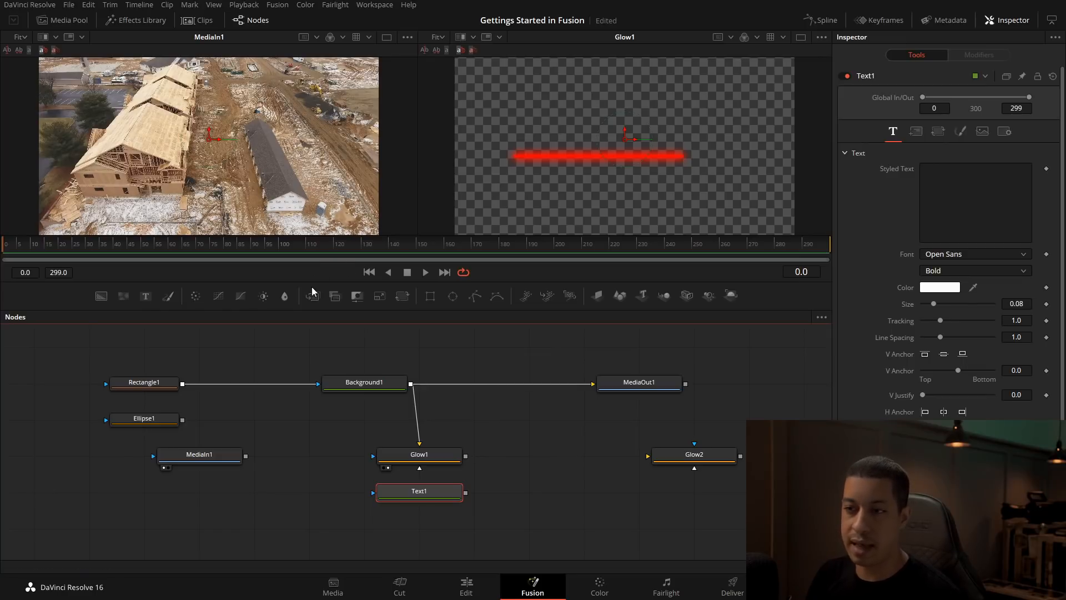
pyautogui.moveTo(312, 295); pyautogui.dragTo(560, 466)
pyautogui.moveTo(576, 519); pyautogui.dragTo(561, 512)
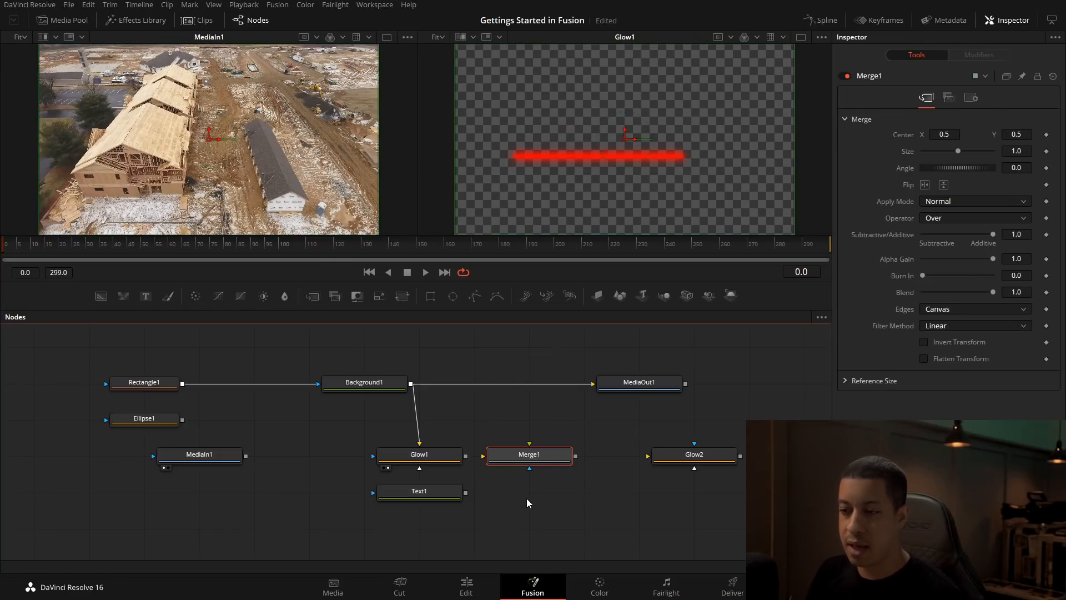
# Move Glow2 farther right, and connect Glow1 as Merge1's background and Text1 as its foreground.
pyautogui.moveTo(662, 468); pyautogui.dragTo(718, 470)
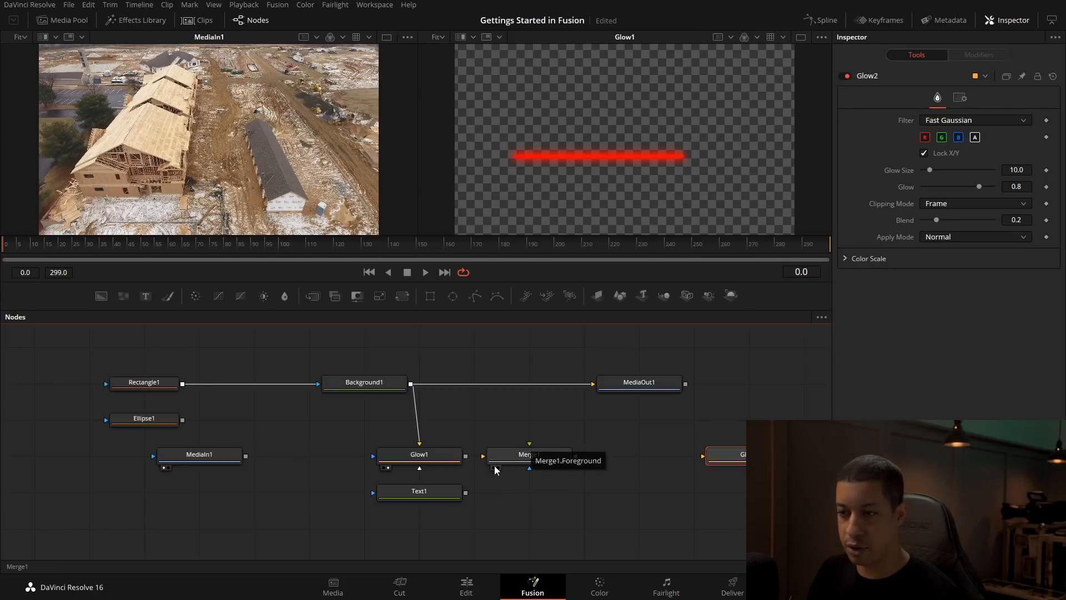
pyautogui.moveTo(467, 456); pyautogui.dragTo(485, 460)
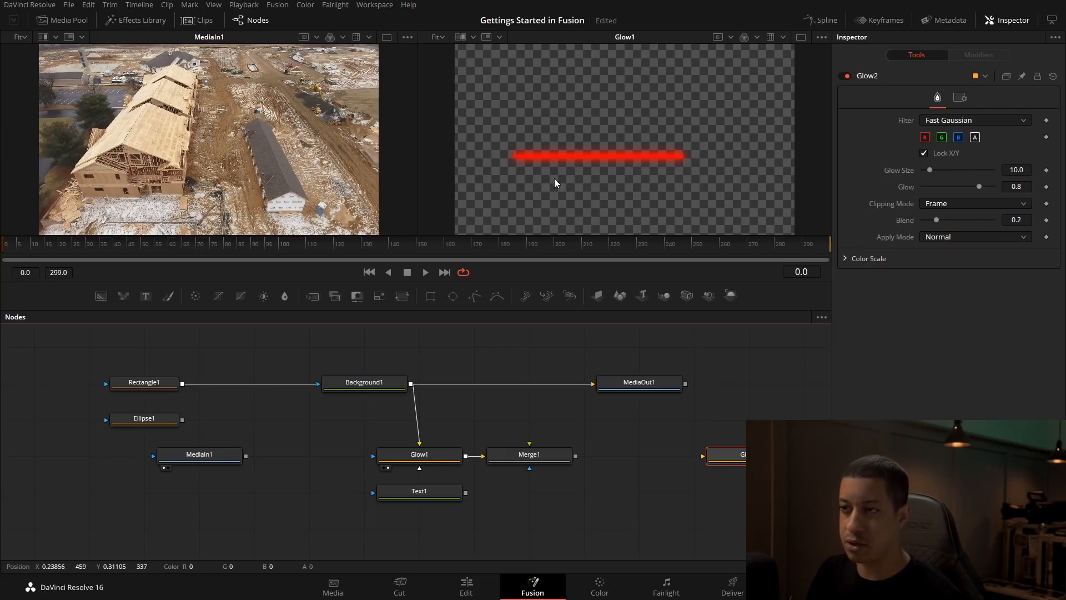
pyautogui.moveTo(465, 492); pyautogui.dragTo(514, 464)
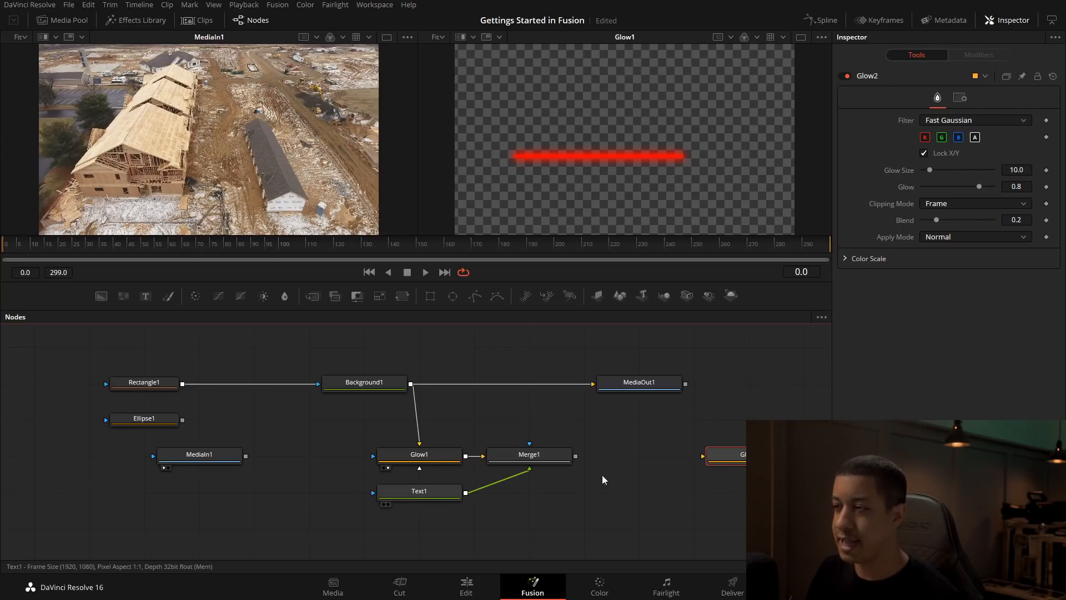
# Enter JAYARETV as Text1's text, and position it over the red bar with Merge1 loaded in the second viewer.
pyautogui.click(420, 491)
pyautogui.write('JAYARETV')
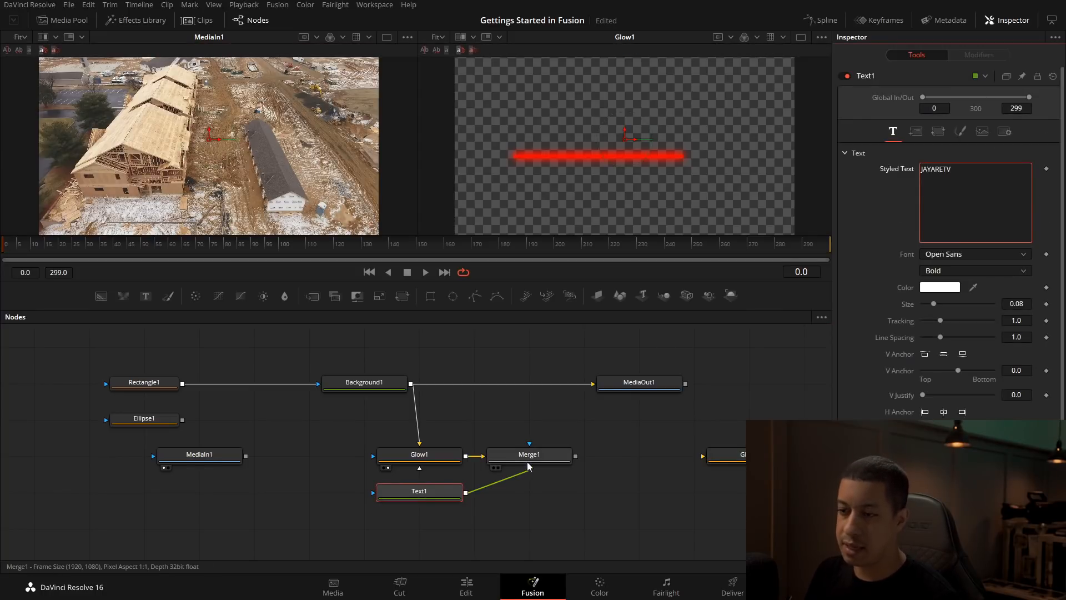
pyautogui.moveTo(527, 456); pyautogui.dragTo(578, 114)
pyautogui.moveTo(625, 139); pyautogui.dragTo(597, 156)
pyautogui.click(438, 491)
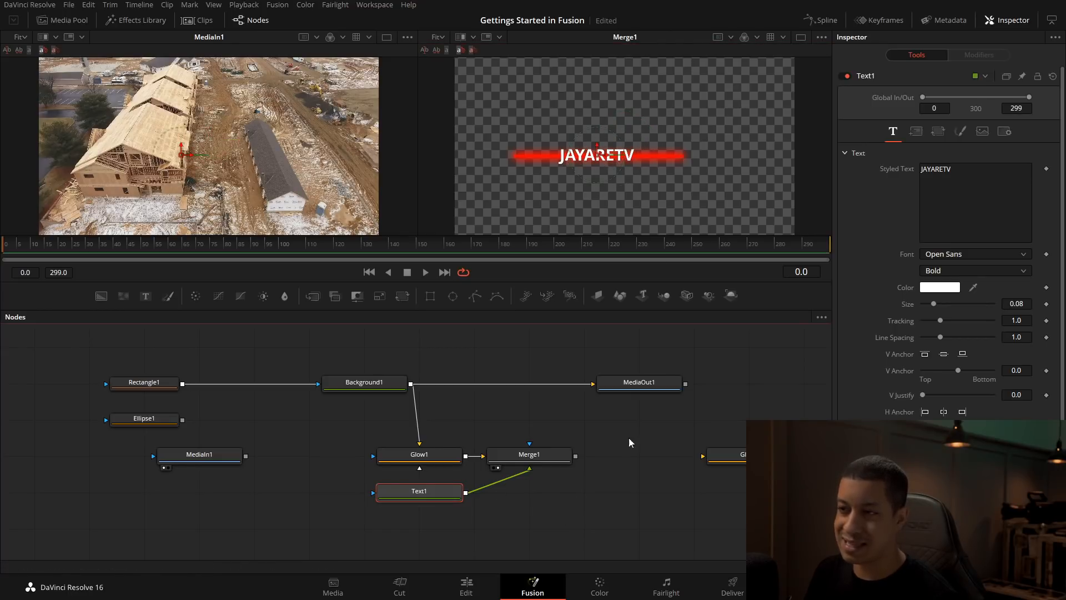
pyautogui.click(614, 504)
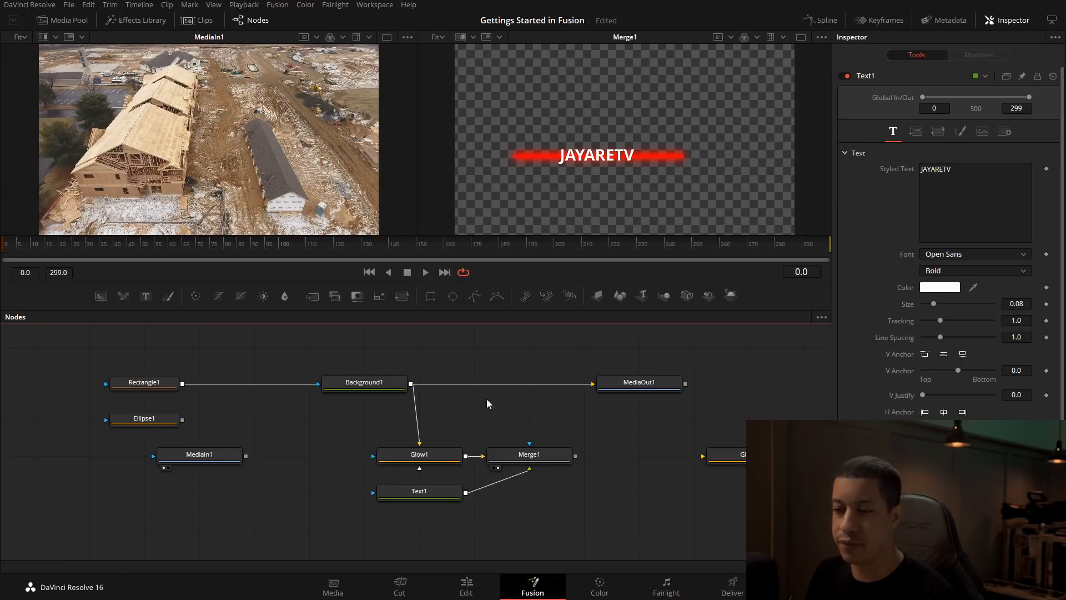
# Swap Merge1's foreground and background inputs to compare the layering of text and bar, and restore the original order.
pyautogui.click(544, 462)
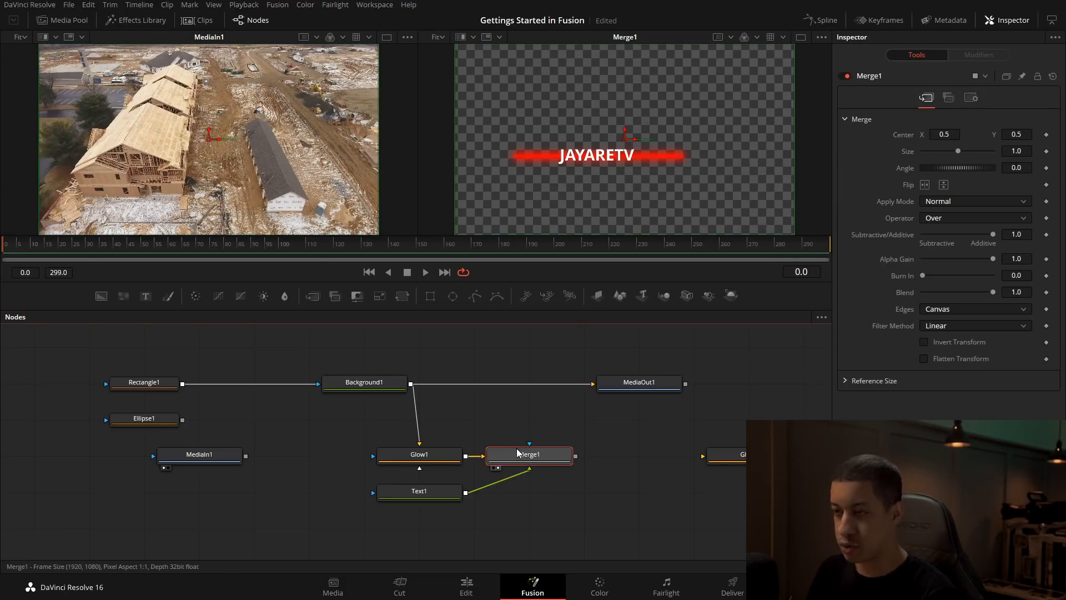
pyautogui.click(439, 490)
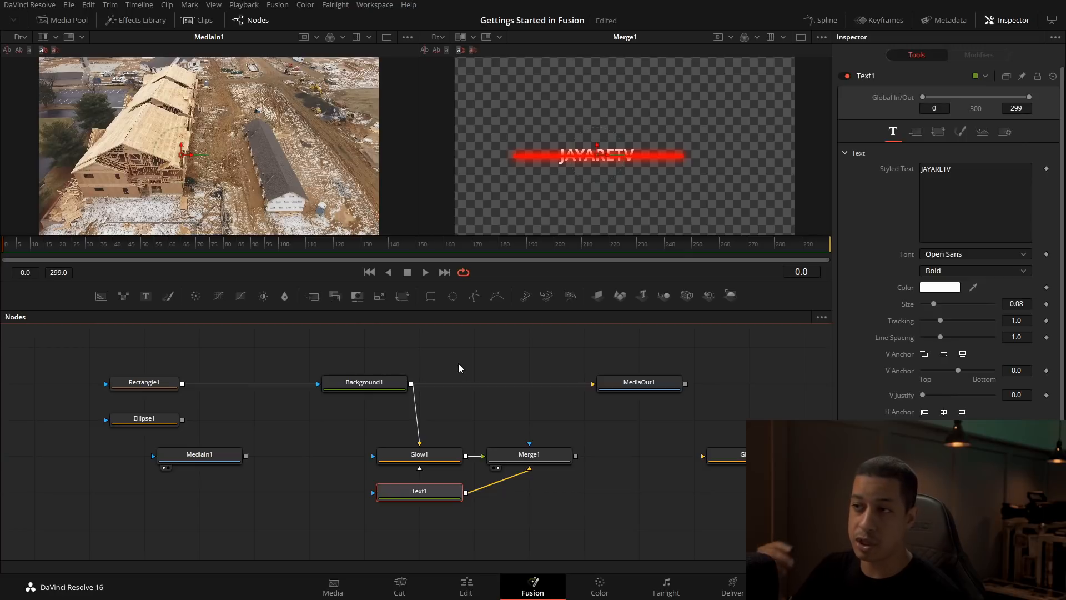
pyautogui.click(535, 459)
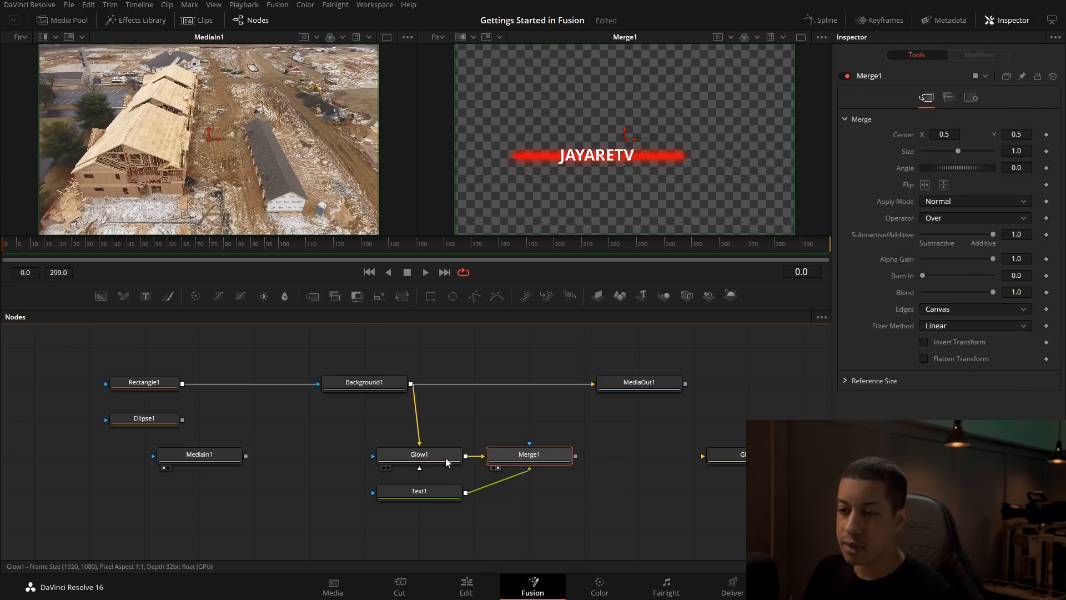
# Rewire the nodes so Background1 and Text1 feed Merge1 and Merge1 feeds Glow1, with Glow1 loaded in the second viewer.
pyautogui.moveTo(418, 453); pyautogui.dragTo(637, 453)
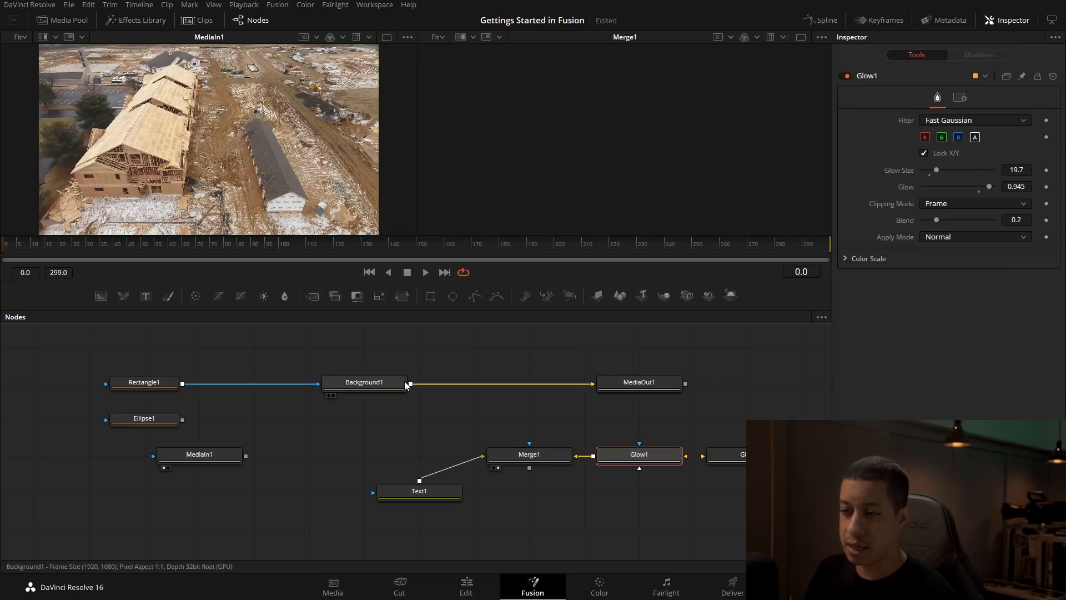
pyautogui.moveTo(412, 385); pyautogui.dragTo(623, 462)
pyautogui.click(518, 466)
pyautogui.moveTo(719, 461); pyautogui.dragTo(758, 461)
pyautogui.moveTo(647, 458); pyautogui.dragTo(670, 188)
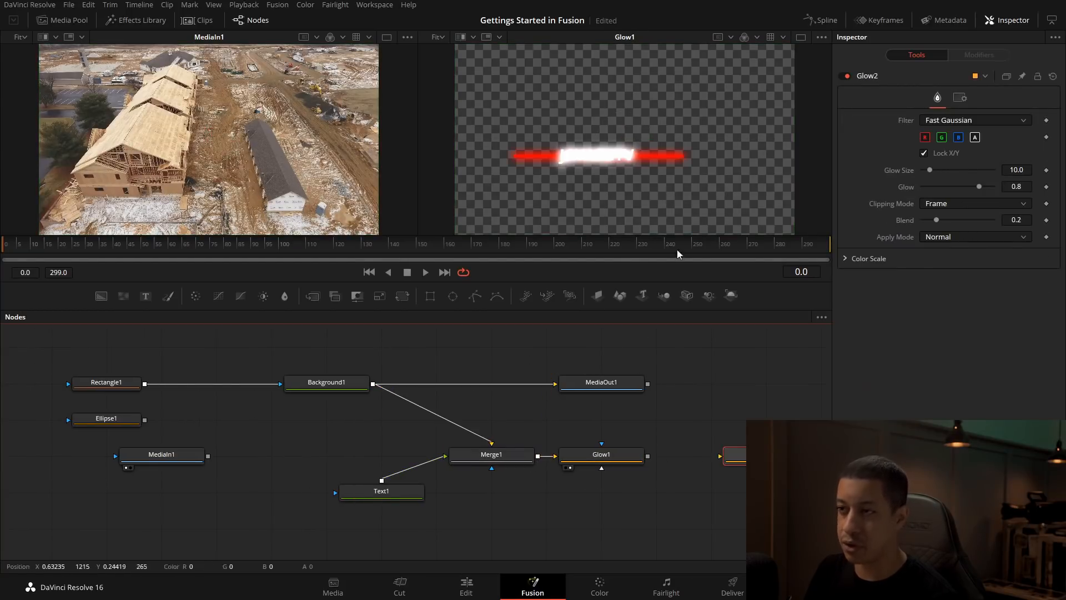
pyautogui.click(659, 455)
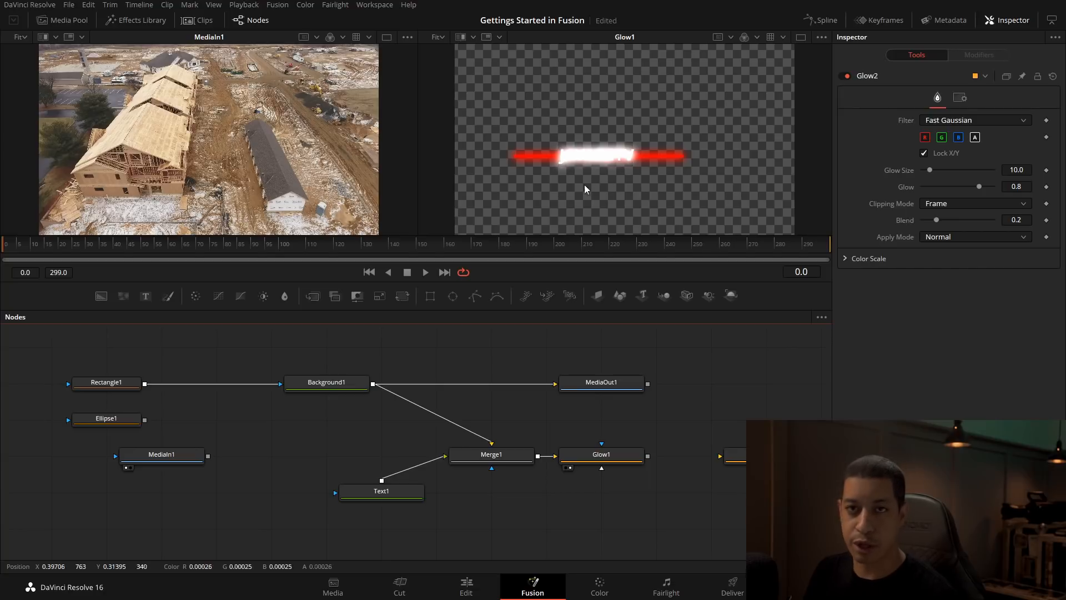
# Swap Merge1's inputs so Background1 is the foreground, and examine the layering up close in the Glow1 viewer.
pyautogui.click(502, 455)
pyautogui.hotkey('ctrl', 't')
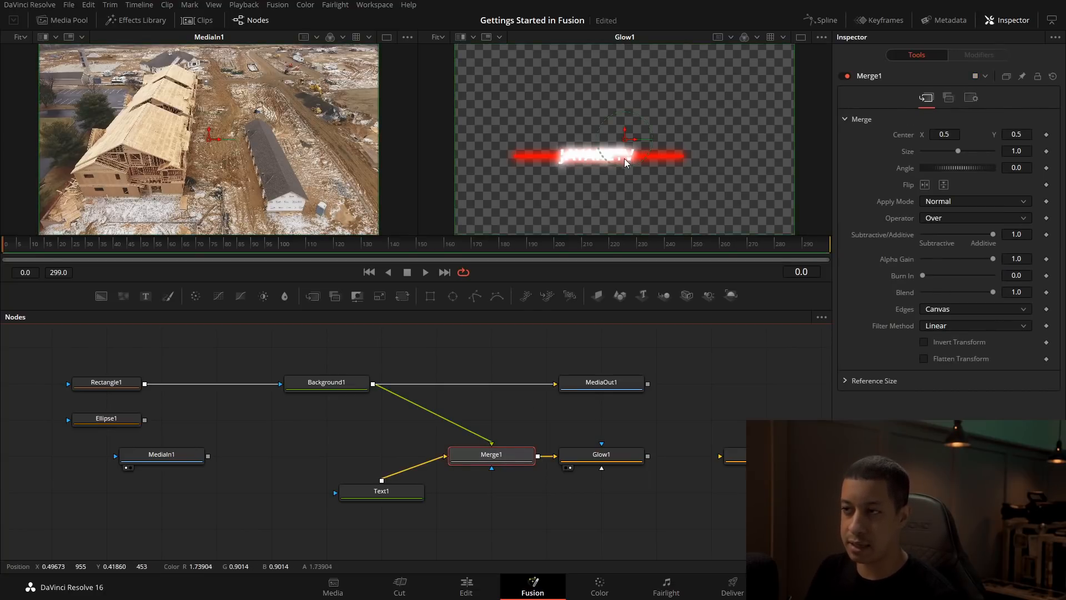
pyautogui.scroll(5, 626, 158)
pyautogui.scroll(-3, 585, 138)
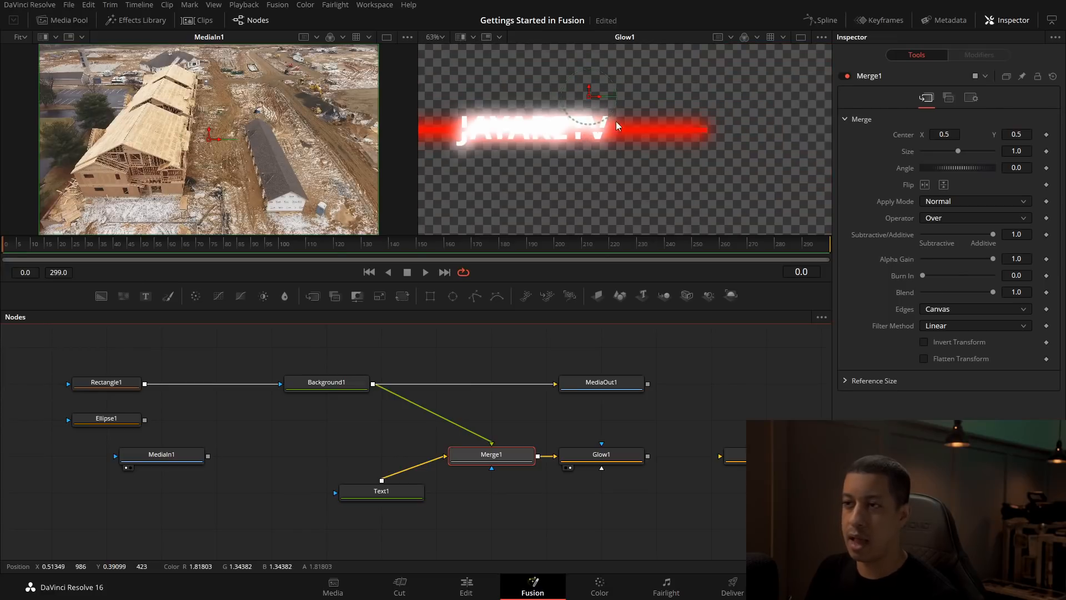
# Move MediaOut1 farther right and place Text1 below Background1 in Merge1's row.
pyautogui.click(702, 422)
pyautogui.moveTo(707, 415); pyautogui.dragTo(631, 432)
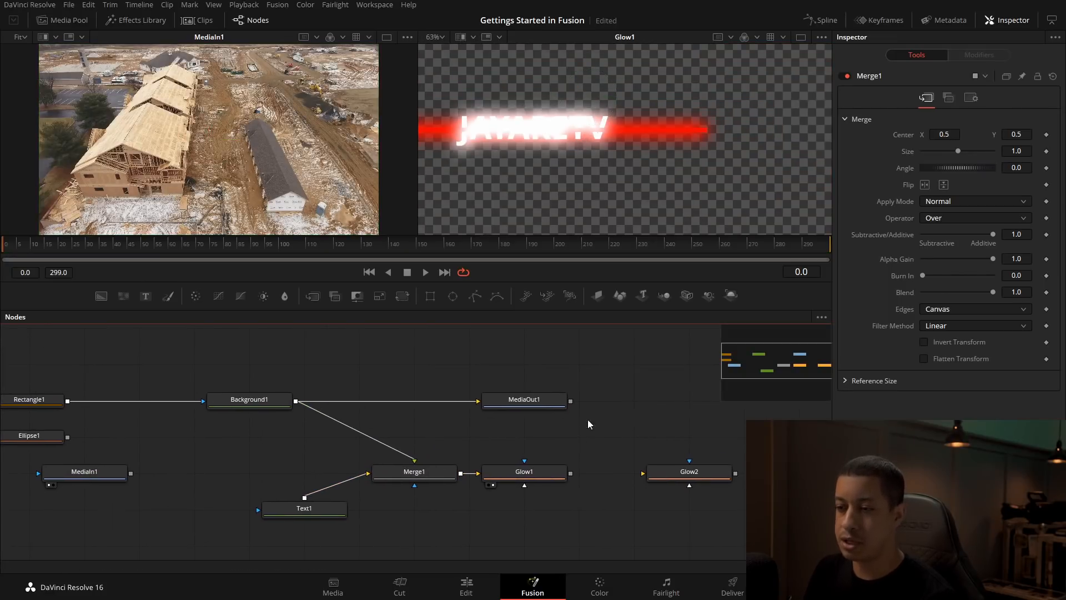
pyautogui.moveTo(531, 405); pyautogui.dragTo(586, 415)
pyautogui.moveTo(489, 437); pyautogui.dragTo(537, 422)
pyautogui.moveTo(369, 504); pyautogui.dragTo(314, 466)
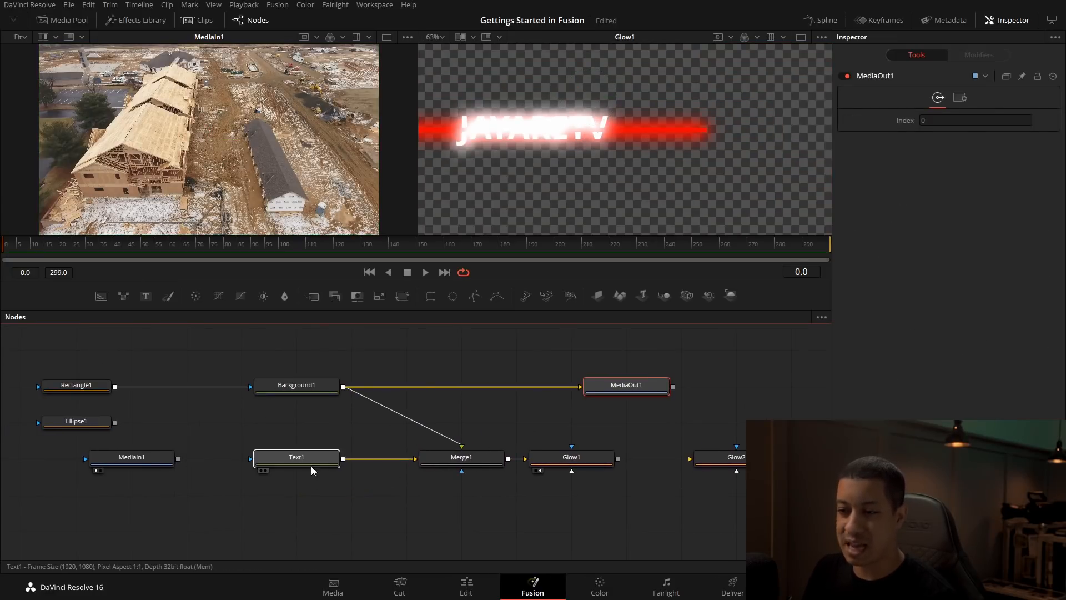
# Select Merge1, and hide and reshow the Inspector with its settings.
pyautogui.click(468, 459)
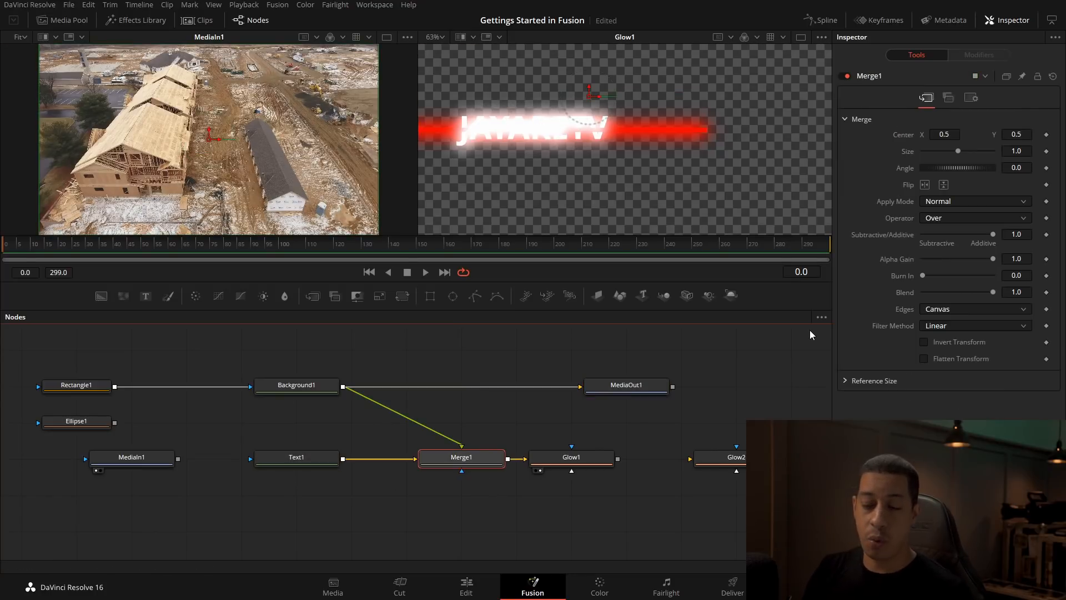
pyautogui.click(1008, 23)
pyautogui.click(1008, 22)
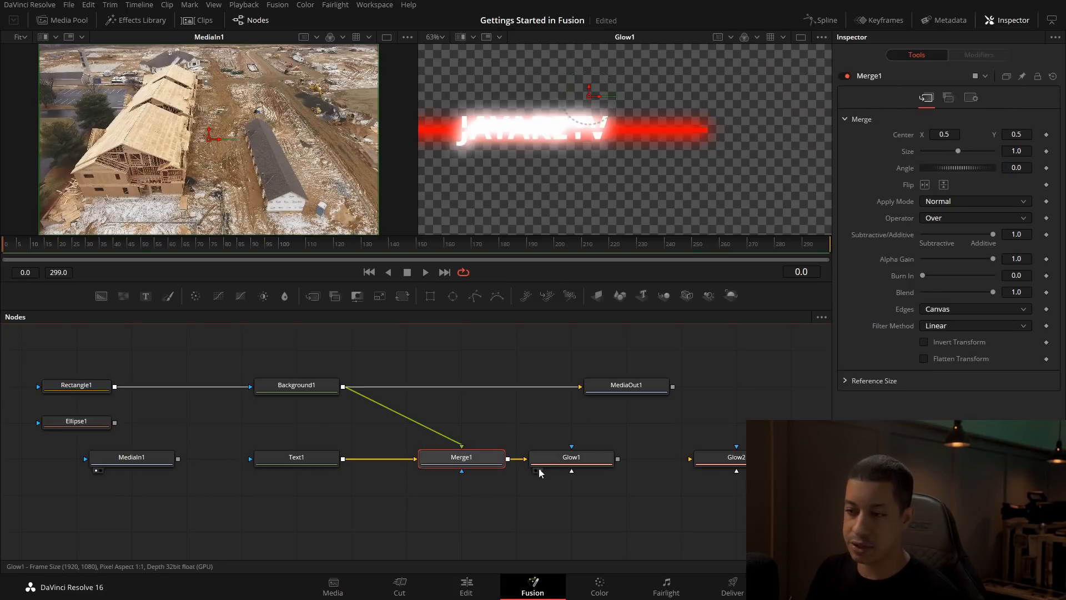
# Move Glow1 directly below MediaOut1, and set Merge1's Center X to 0.485.
pyautogui.moveTo(539, 473); pyautogui.dragTo(595, 473)
pyautogui.click(461, 457)
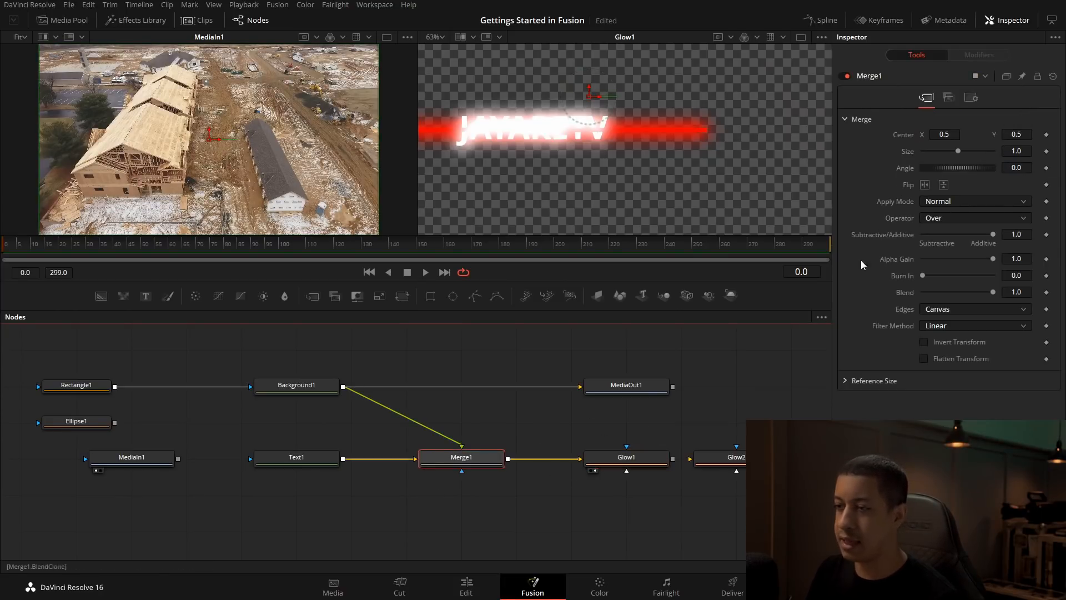
pyautogui.moveTo(944, 134)
pyautogui.mouseDown()
pyautogui.moveTo(852, 135)
pyautogui.moveTo(936, 135)
pyautogui.mouseUp()
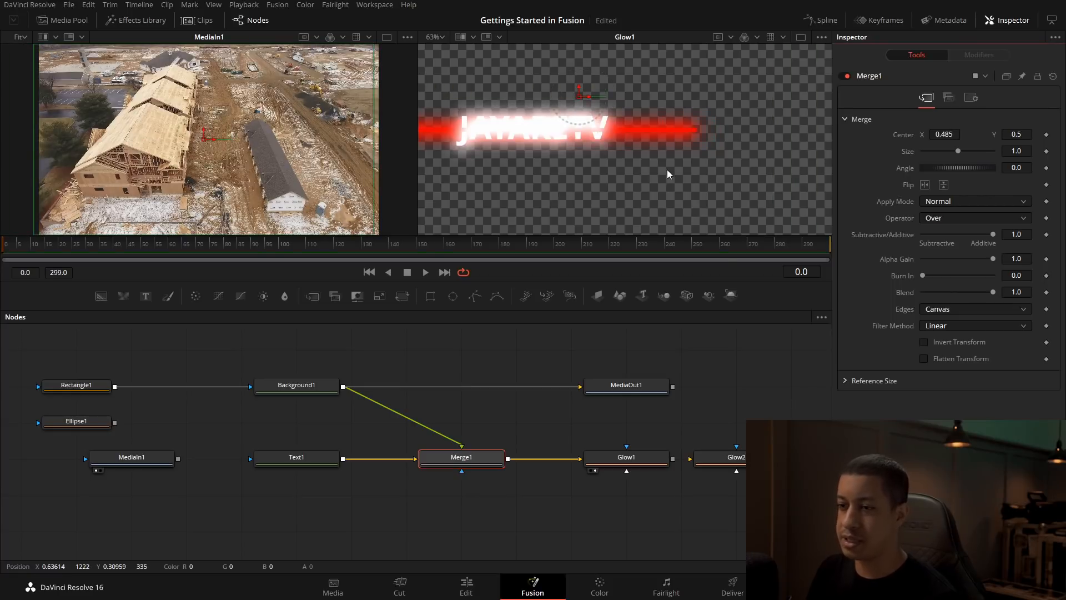
# Try repositioning Merge1's foreground in the viewer to about X 0.446, Y 0.479, and undo the move.
pyautogui.scroll(-5, 668, 169)
pyautogui.moveTo(635, 143)
pyautogui.mouseDown()
pyautogui.moveTo(725, 138)
pyautogui.moveTo(613, 151)
pyautogui.moveTo(652, 145)
pyautogui.moveTo(627, 148)
pyautogui.mouseUp()
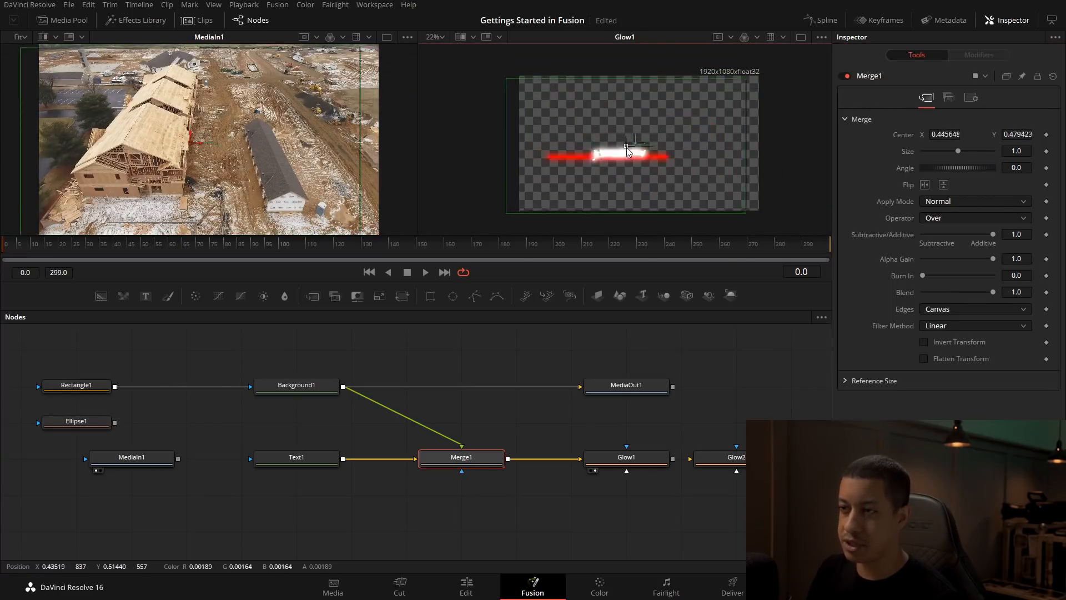
pyautogui.hotkey('ctrl', 'z')
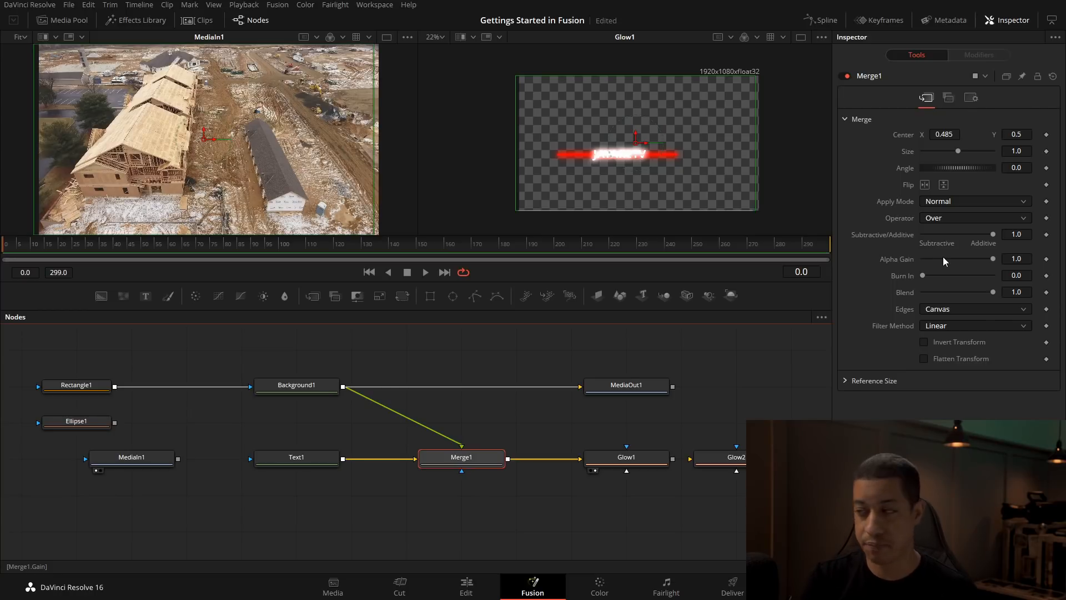
# Look through Merge1's Apply Mode options, and set its Size to 2.4 and Angle to 485.2.
pyautogui.click(968, 201)
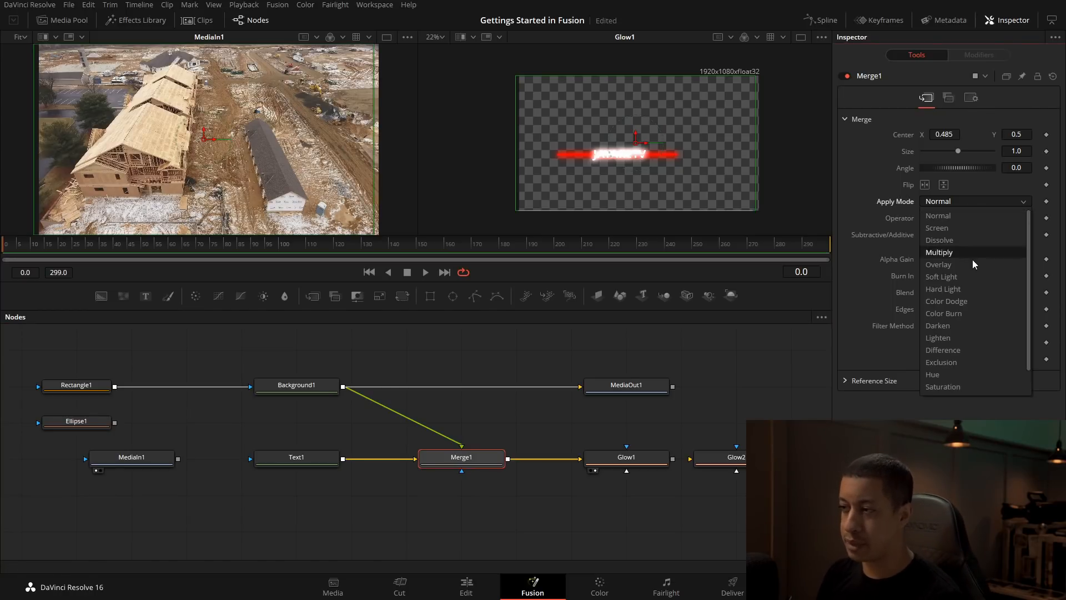
pyautogui.click(864, 258)
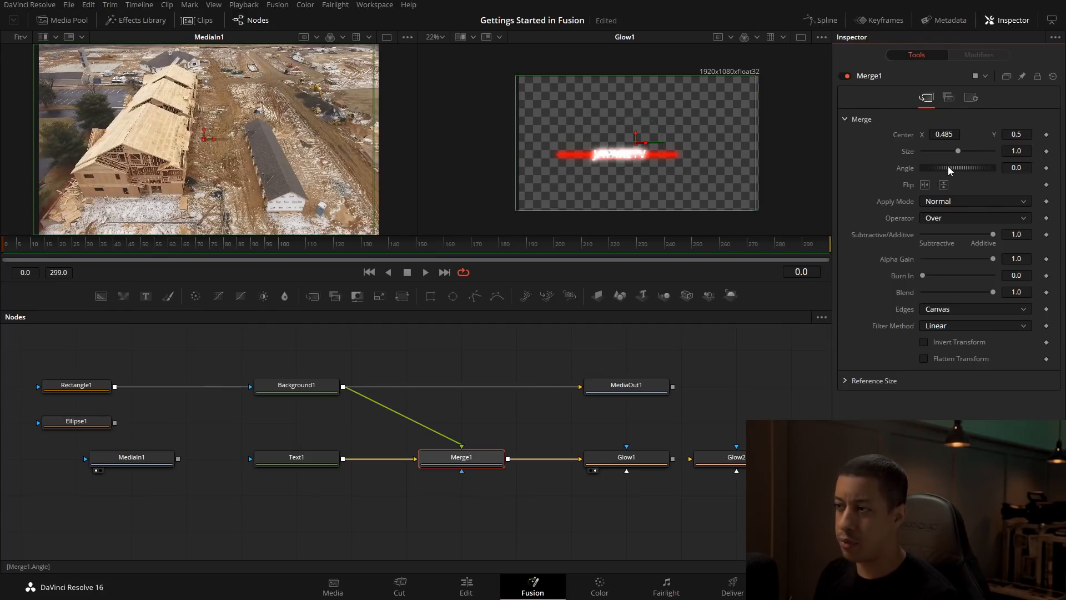
pyautogui.moveTo(948, 165)
pyautogui.mouseDown()
pyautogui.moveTo(1040, 158)
pyautogui.moveTo(923, 169)
pyautogui.moveTo(1001, 149)
pyautogui.moveTo(944, 151)
pyautogui.mouseUp()
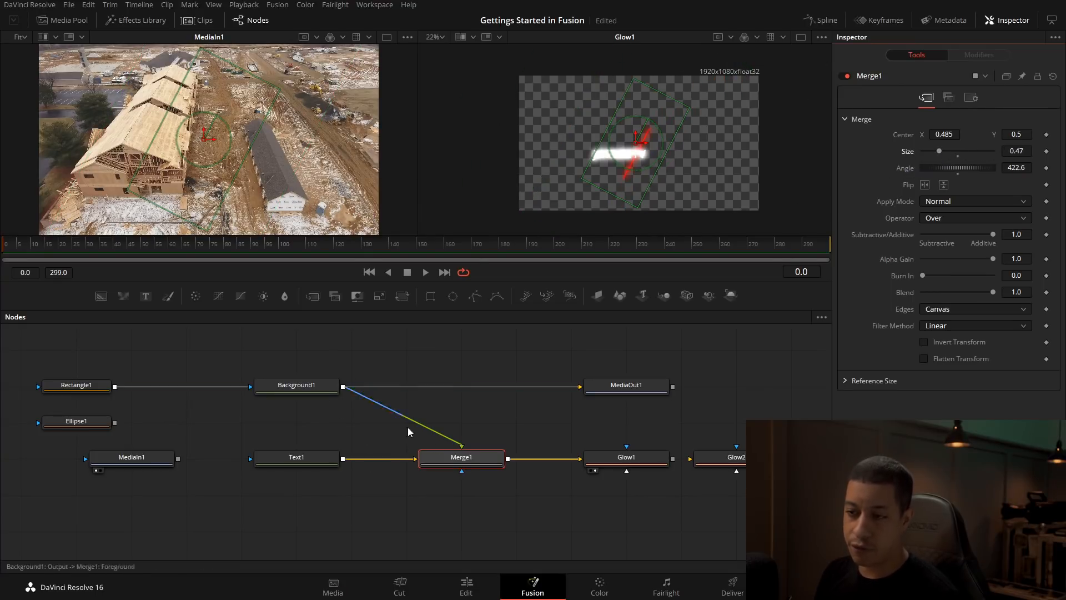
pyautogui.moveTo(954, 172); pyautogui.dragTo(973, 149)
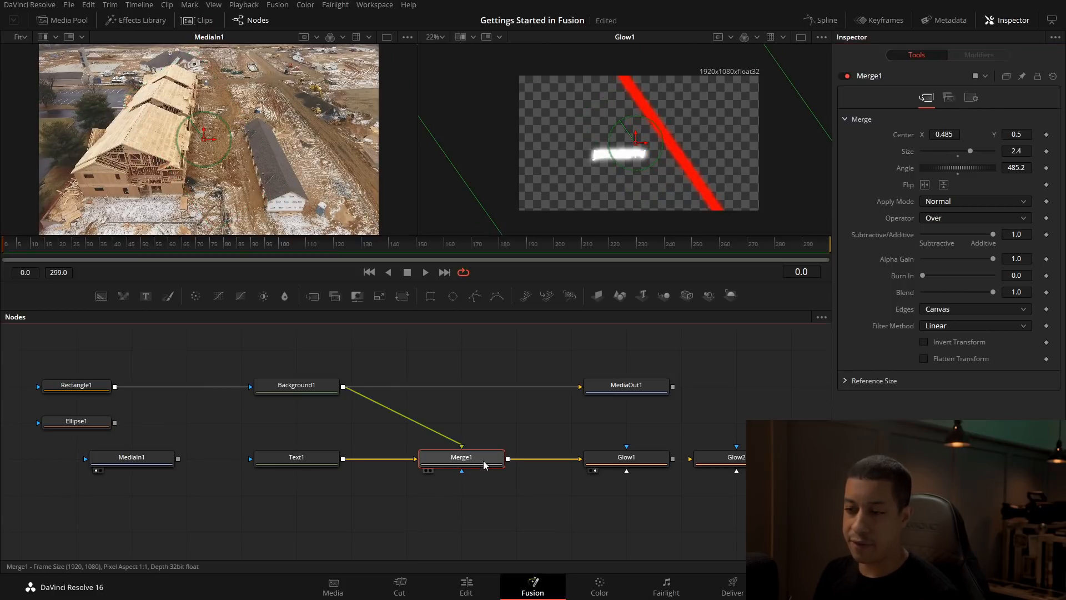
# Swap Merge1's inputs so Text1 is the foreground, and move its center to about X 0.267, Y 0.521.
pyautogui.hotkey('ctrl', 't')
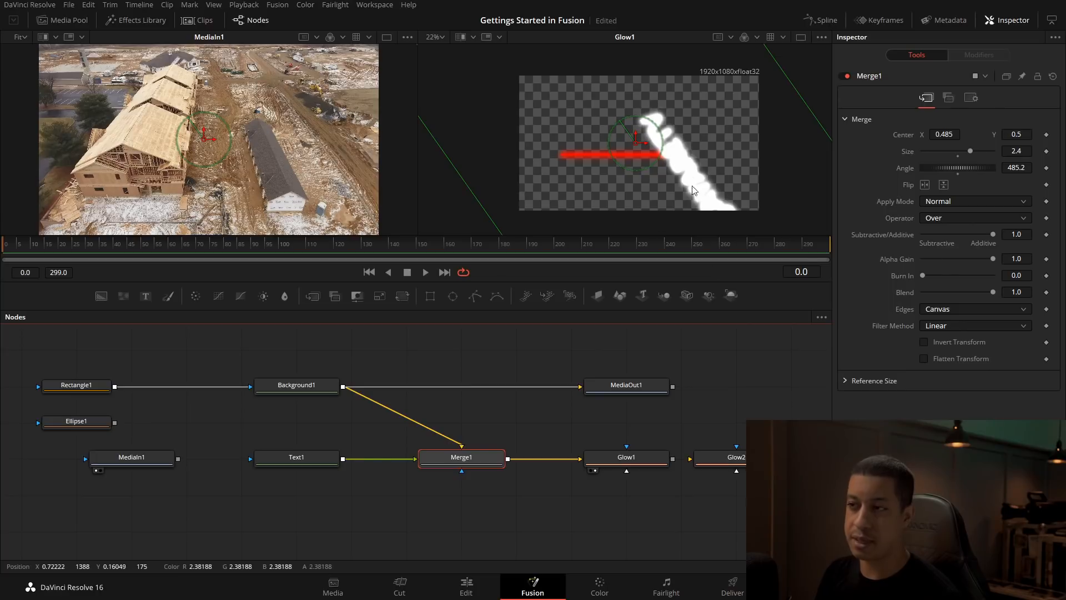
pyautogui.moveTo(636, 142); pyautogui.dragTo(589, 136)
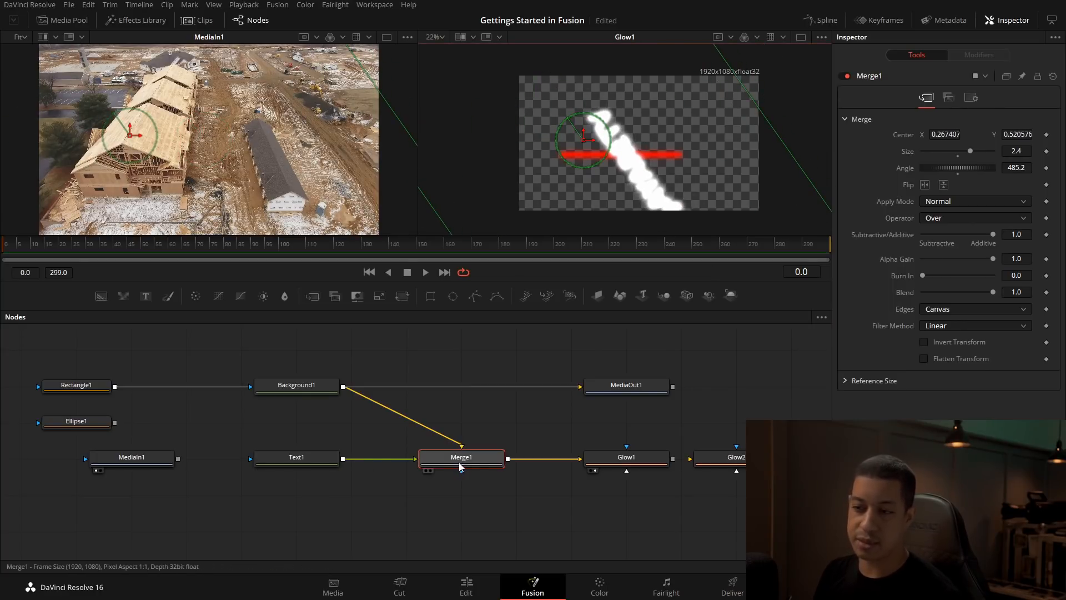
pyautogui.click(444, 465)
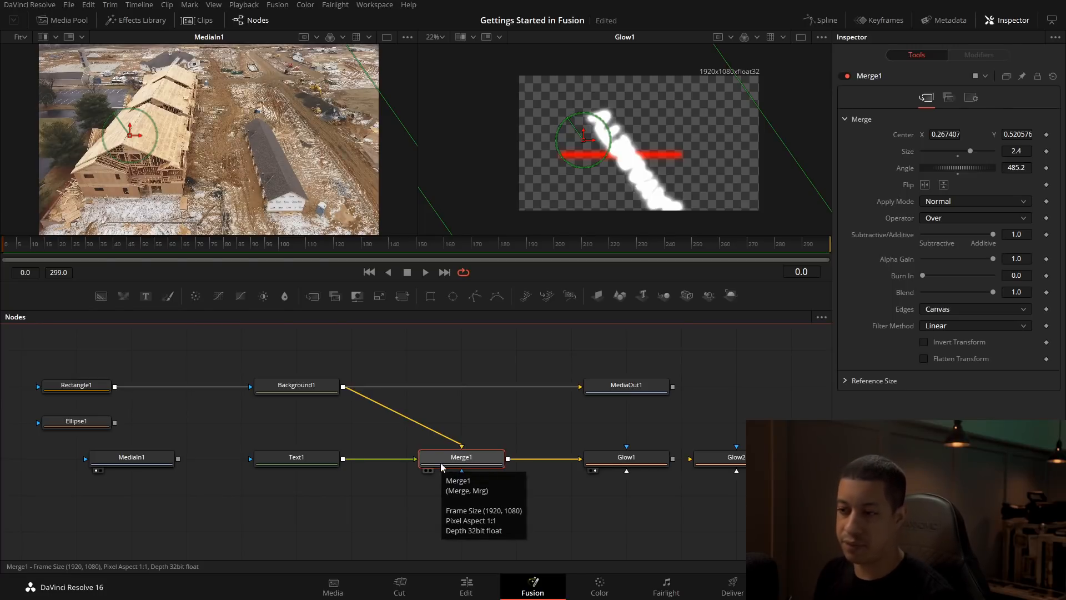
# Rearrange the nodes by raising Glow2 one row, moving Merge1 closer to Text1, and shifting MediaIn1 farther left.
pyautogui.moveTo(752, 451); pyautogui.dragTo(753, 415)
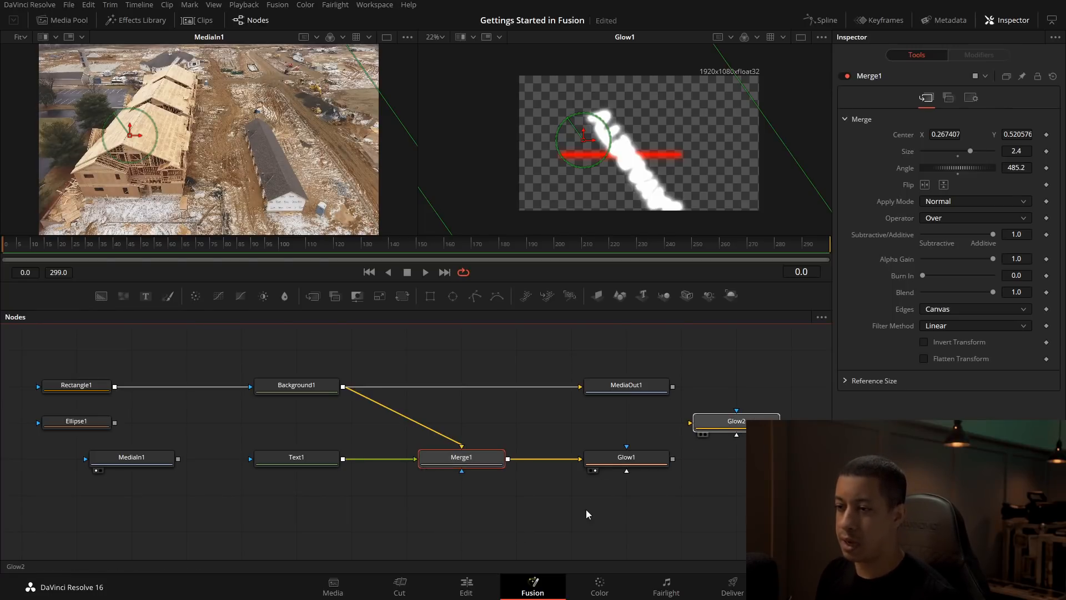
pyautogui.click(450, 466)
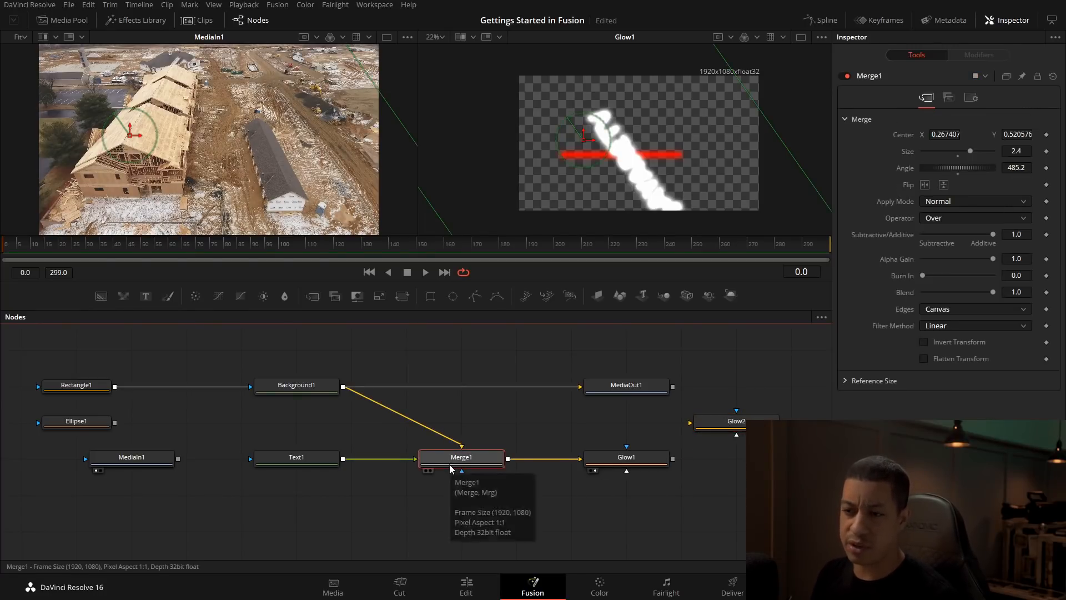
pyautogui.moveTo(450, 468); pyautogui.dragTo(395, 468)
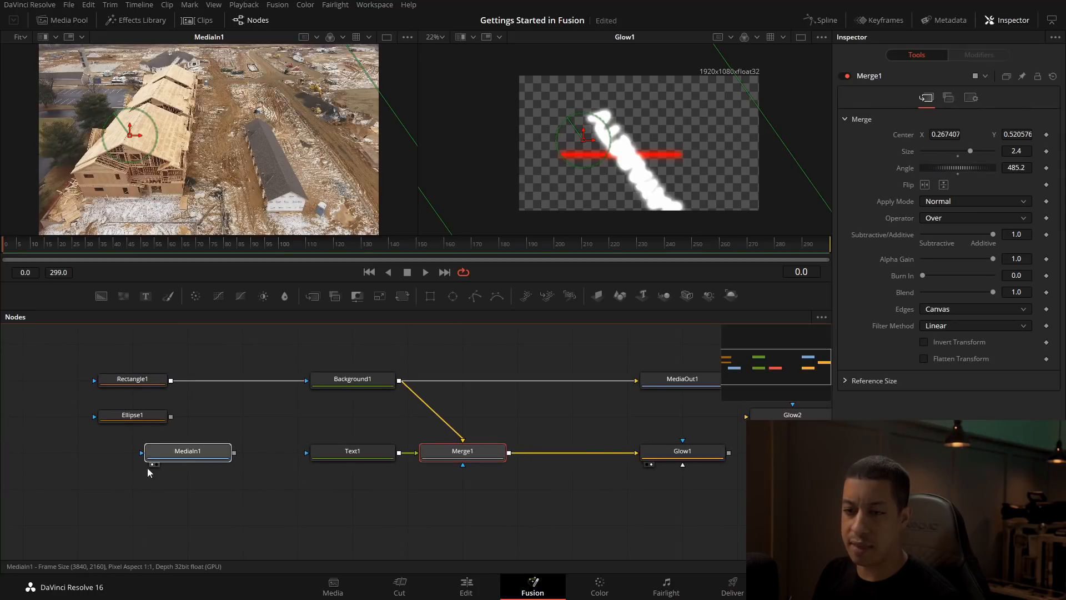
pyautogui.moveTo(147, 467); pyautogui.dragTo(95, 466)
# Place Ellipse1 directly below Merge1 and connect it to Merge1's effect mask input.
pyautogui.moveTo(138, 418); pyautogui.dragTo(410, 525)
pyautogui.moveTo(520, 532); pyautogui.dragTo(429, 504)
pyautogui.moveTo(340, 498); pyautogui.dragTo(388, 496)
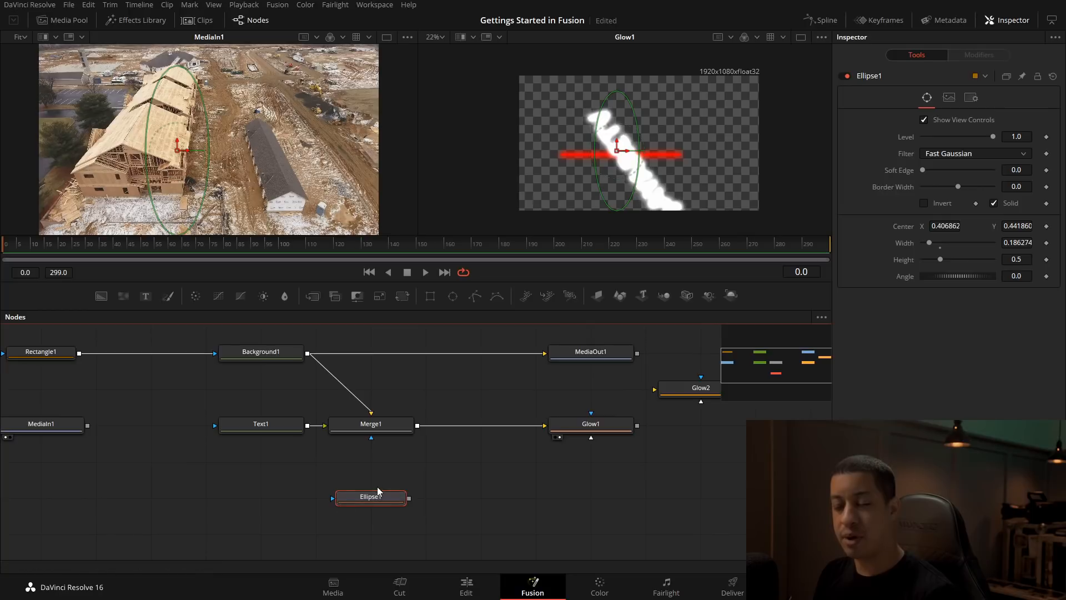
pyautogui.click(377, 428)
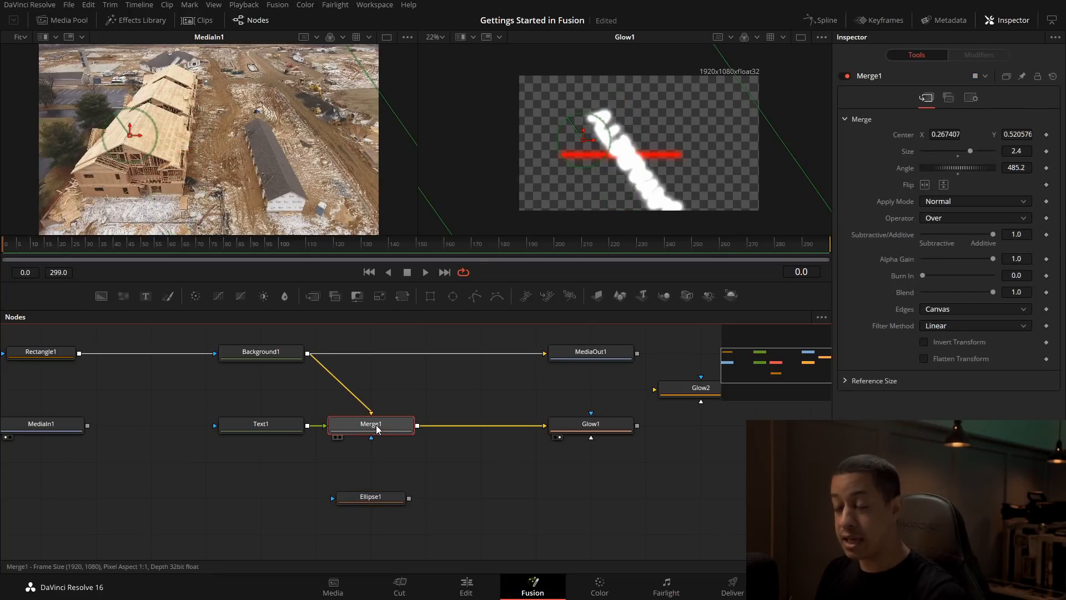
pyautogui.moveTo(410, 499); pyautogui.dragTo(397, 432)
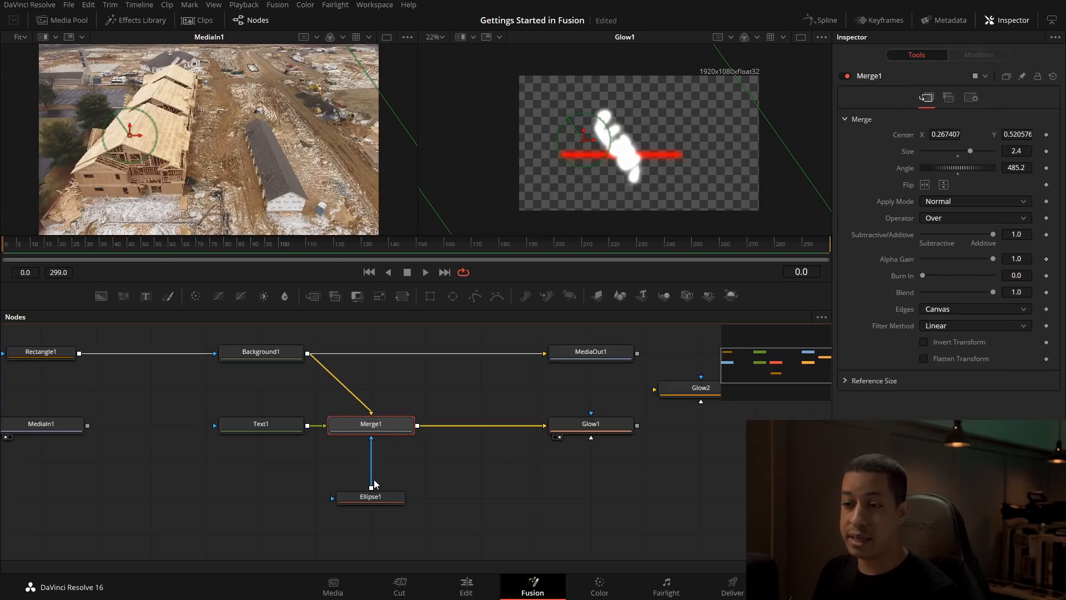
# Narrow the Ellipse1 mask in the viewer to a width of about 0.126.
pyautogui.click(374, 498)
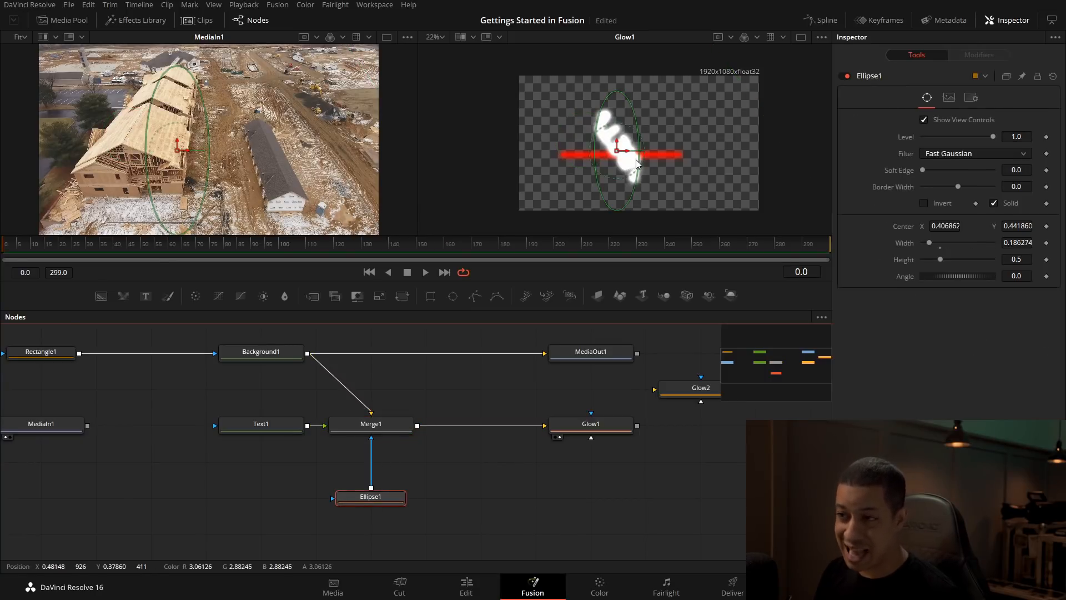
pyautogui.moveTo(638, 163); pyautogui.dragTo(599, 183)
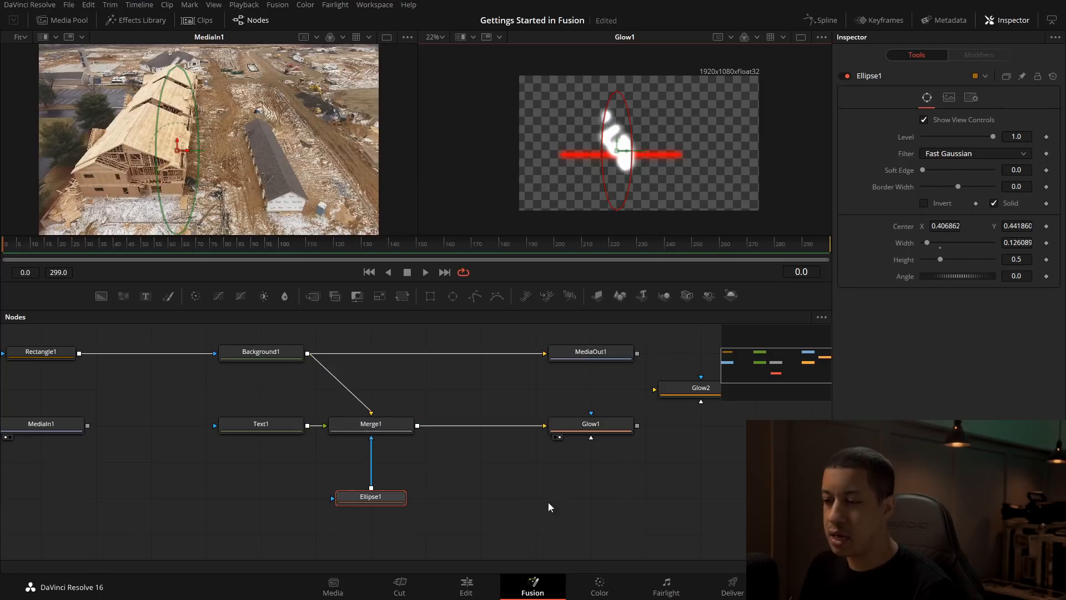
# Search the tool list for a Blinn (3Bl) material and add it as a node below Glow1.
pyautogui.click(573, 515)
pyautogui.hotkey('shift', 'space')
pyautogui.write('glo')
pyautogui.press('BackSpace')
pyautogui.press('BackSpace')
pyautogui.press('BackSpace')
pyautogui.write('bl')
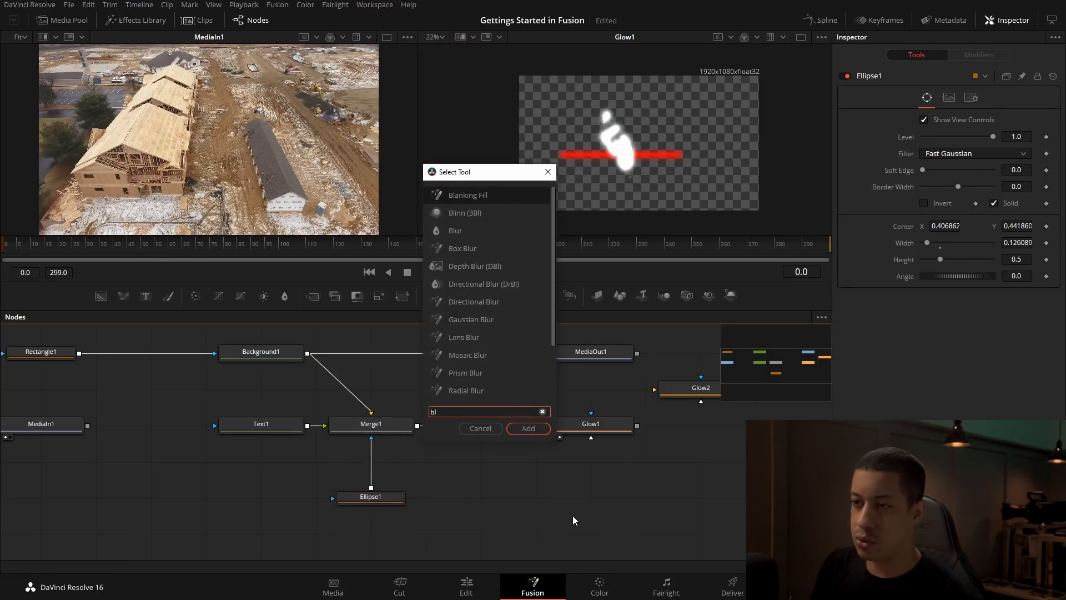
pyautogui.press('Down')
pyautogui.press('Return')
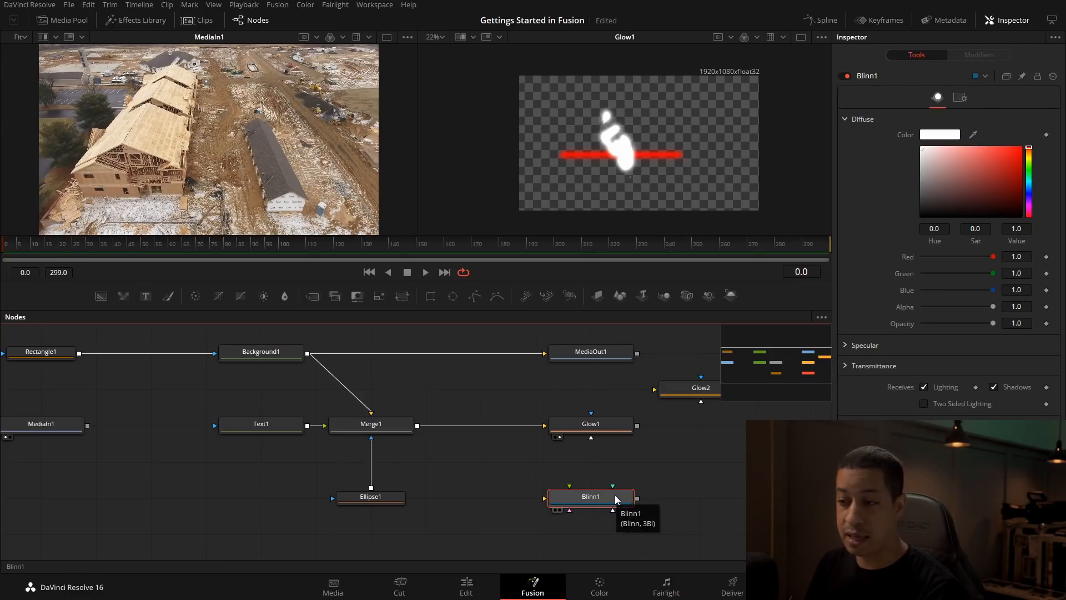
# Show Blinn1 in the second viewer to preview its material, and delete the node.
pyautogui.moveTo(615, 498); pyautogui.dragTo(683, 142)
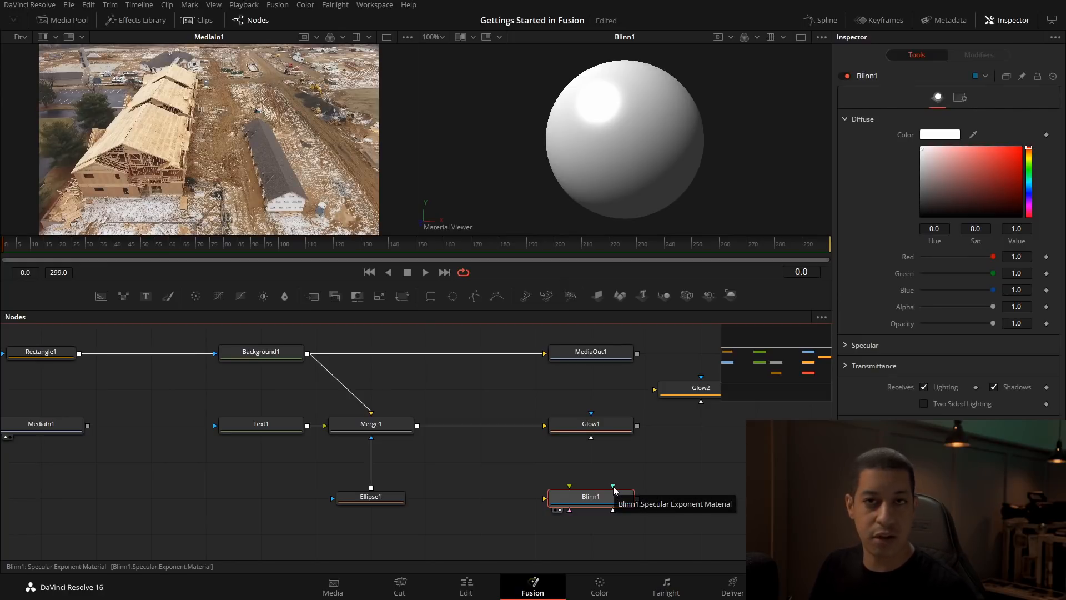
pyautogui.press('Delete')
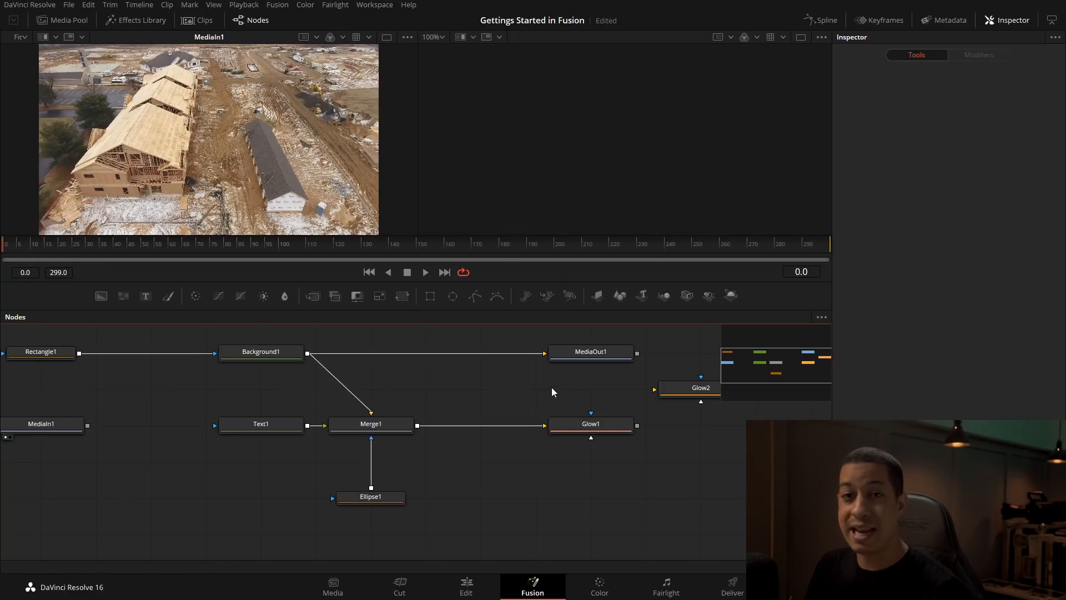
# Add a pMerge particle node just below Glow1, and select Merge1 to compare its settings.
pyautogui.moveTo(547, 295); pyautogui.dragTo(528, 481)
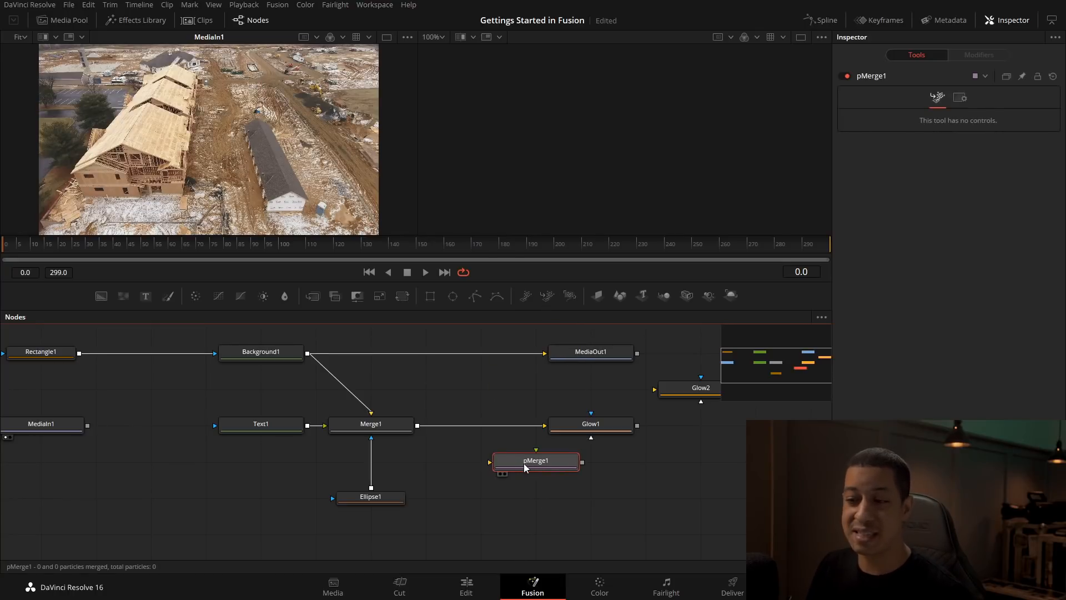
pyautogui.click(378, 432)
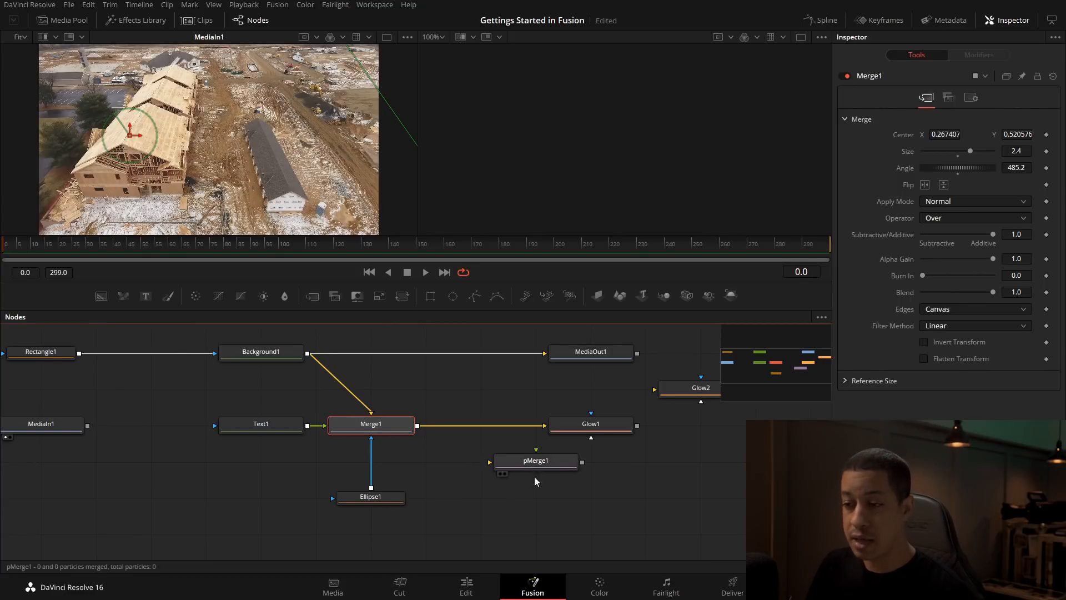
# Search the tool list for merge tools and add a Merge 3D node beside Ellipse1.
pyautogui.click(486, 502)
pyautogui.hotkey('shift', 'space')
pyautogui.write('bl')
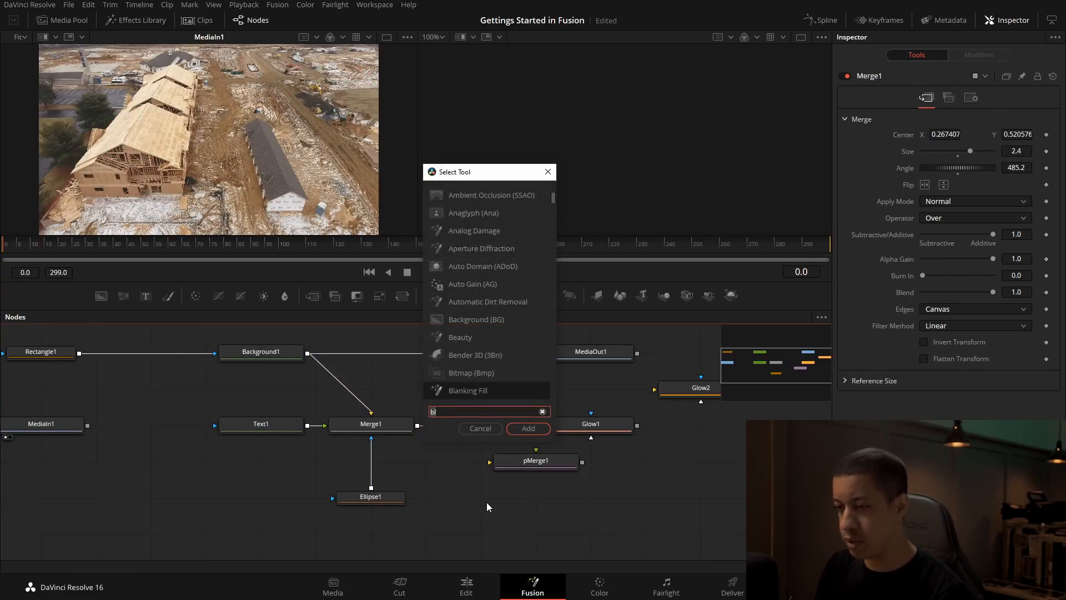
pyautogui.press('BackSpace')
pyautogui.press('BackSpace')
pyautogui.write('mer')
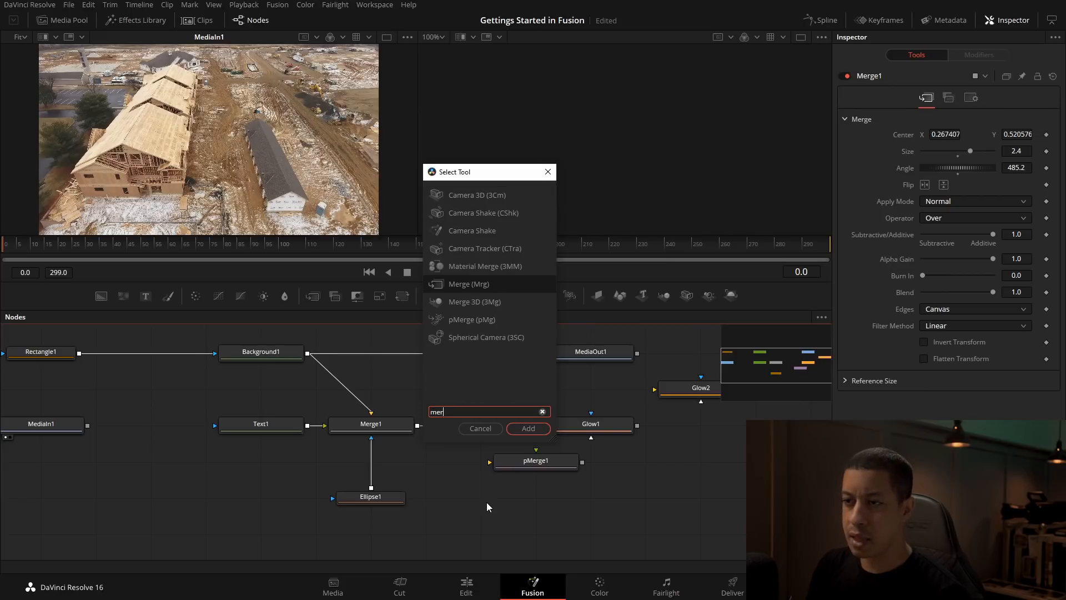
pyautogui.press('Return')
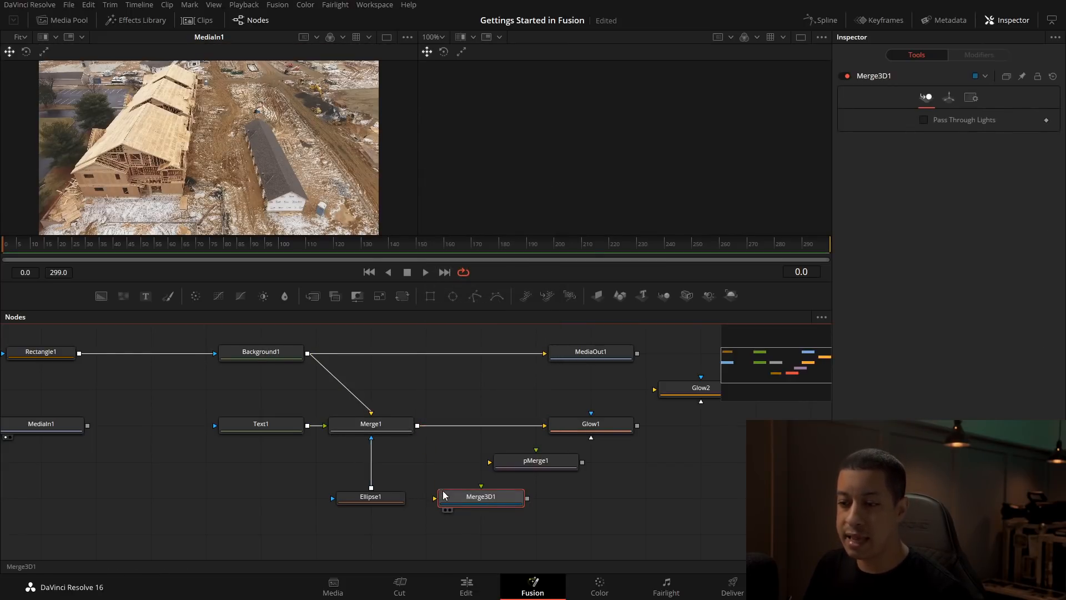
# Try to connect Merge1's output to the background input of pMerge1, and select pMerge1.
pyautogui.moveTo(418, 426); pyautogui.dragTo(490, 462)
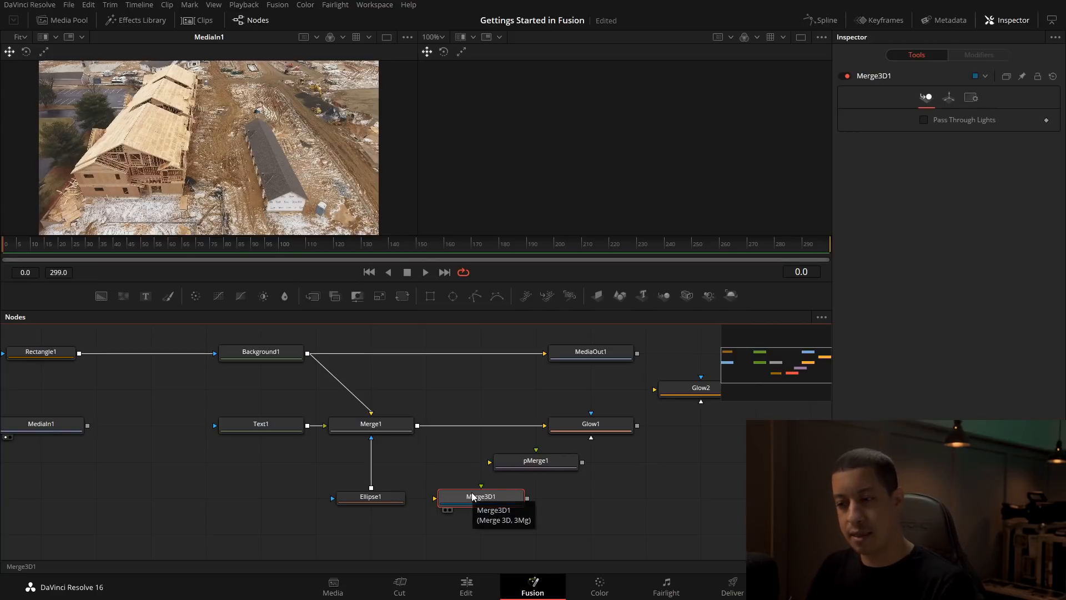
pyautogui.click(525, 471)
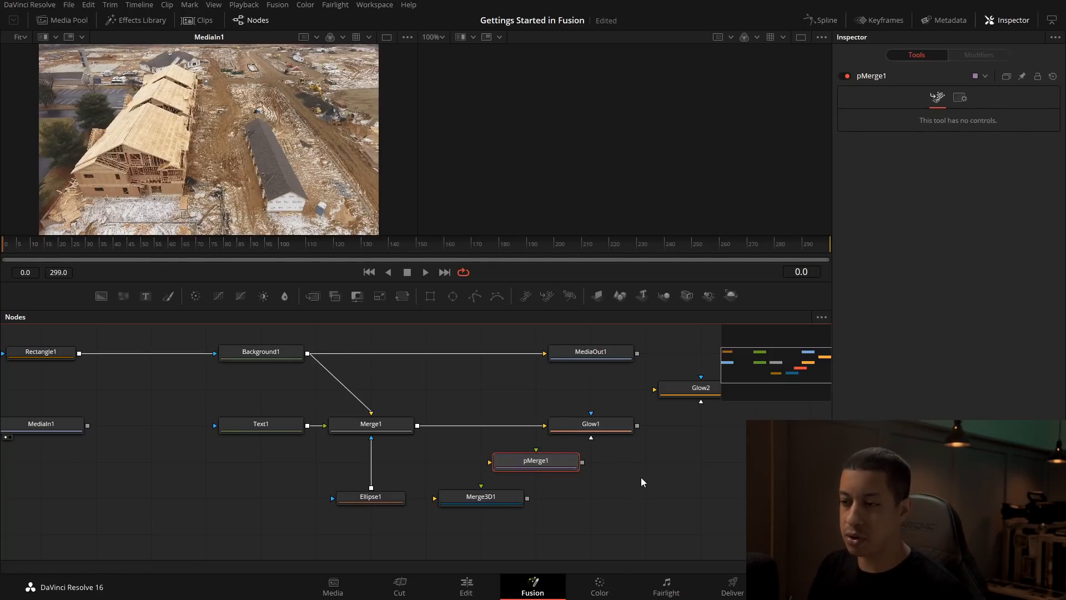
# Browse the categories of tools that can be added to the node graph, including Paint and Particles.
pyautogui.rightClick(640, 457)
pyautogui.moveTo(725, 268)
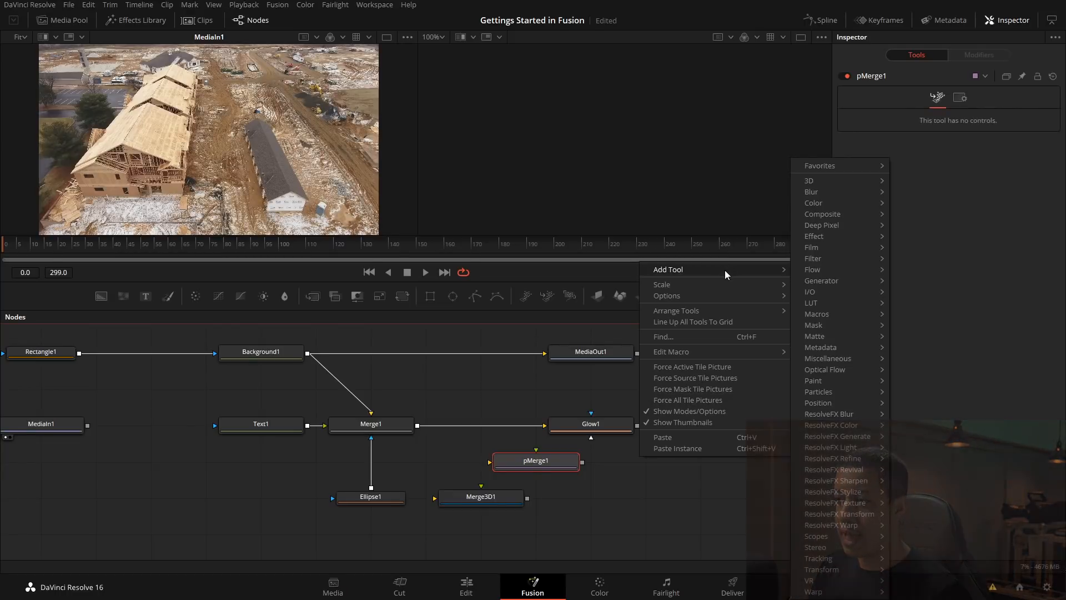
pyautogui.moveTo(833, 395)
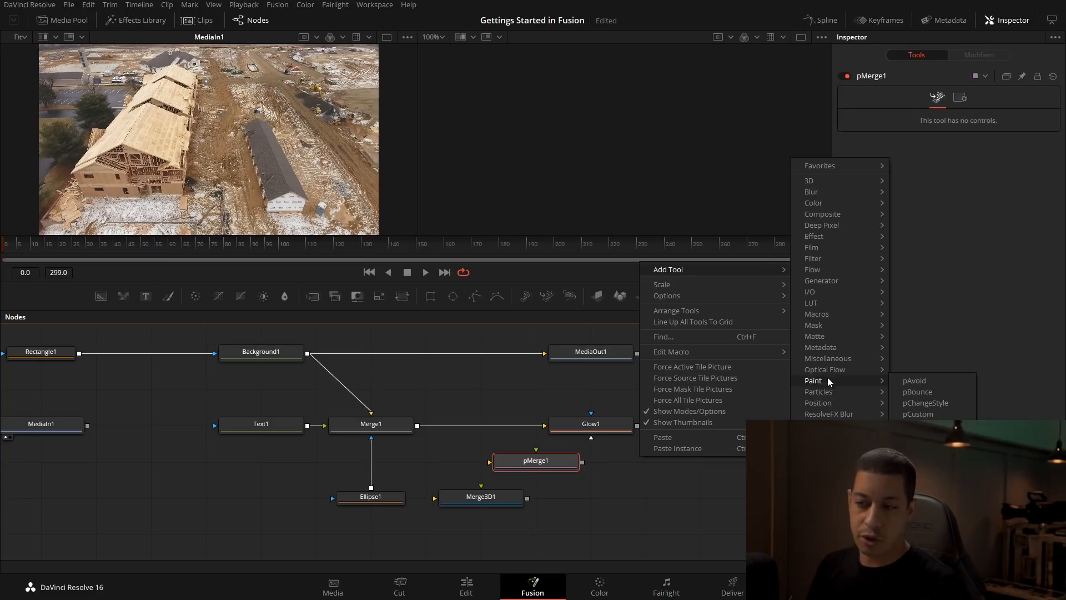
pyautogui.click(681, 500)
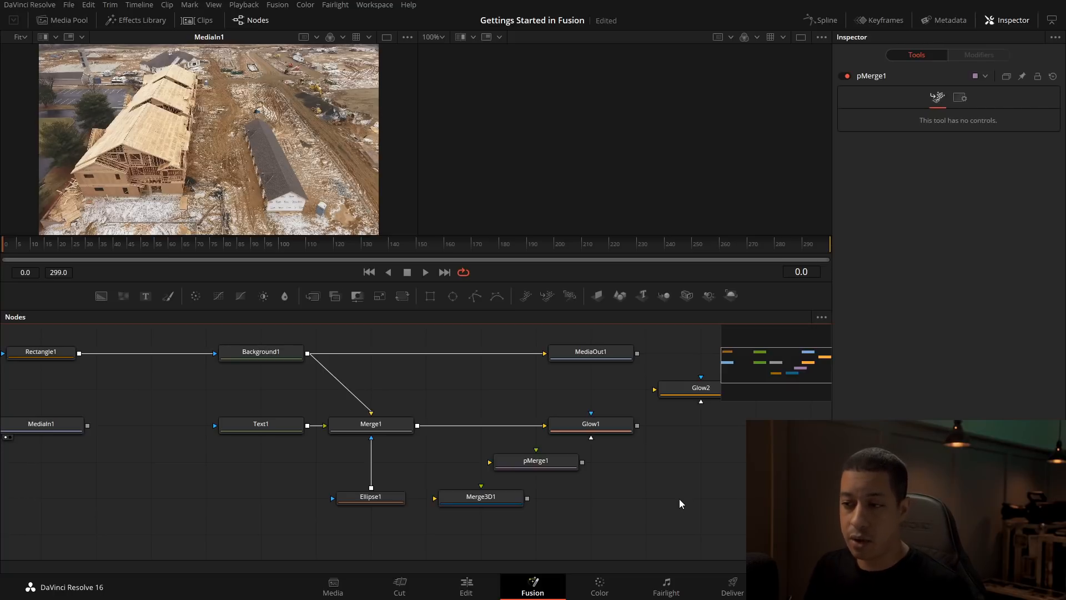
# Show Merge1 in the first viewer, and try to connect its output to pMerge1.
pyautogui.moveTo(367, 425); pyautogui.dragTo(243, 226)
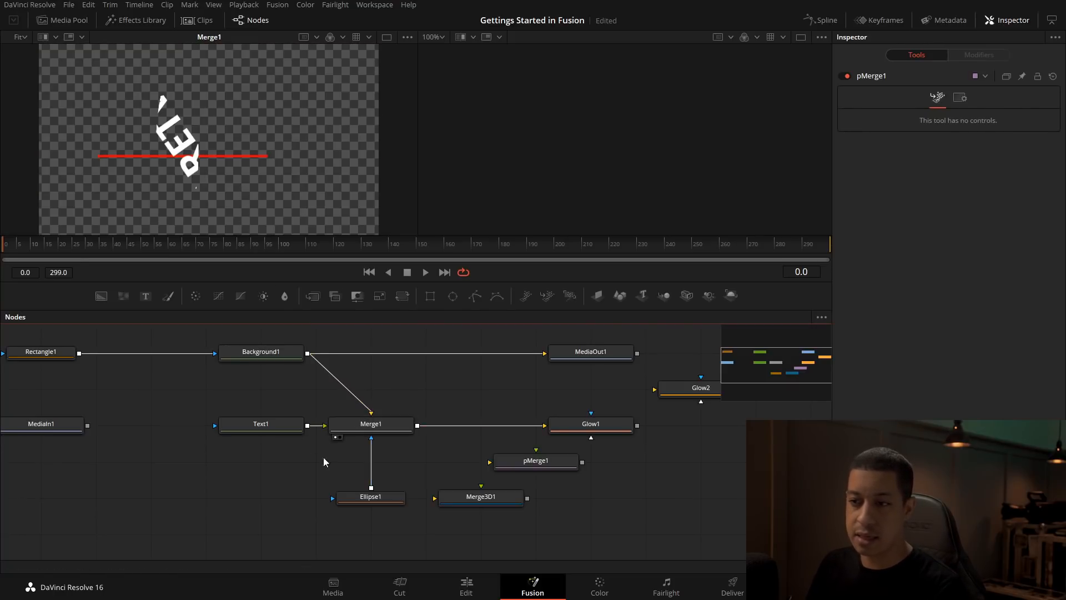
pyautogui.moveTo(417, 427); pyautogui.dragTo(513, 467)
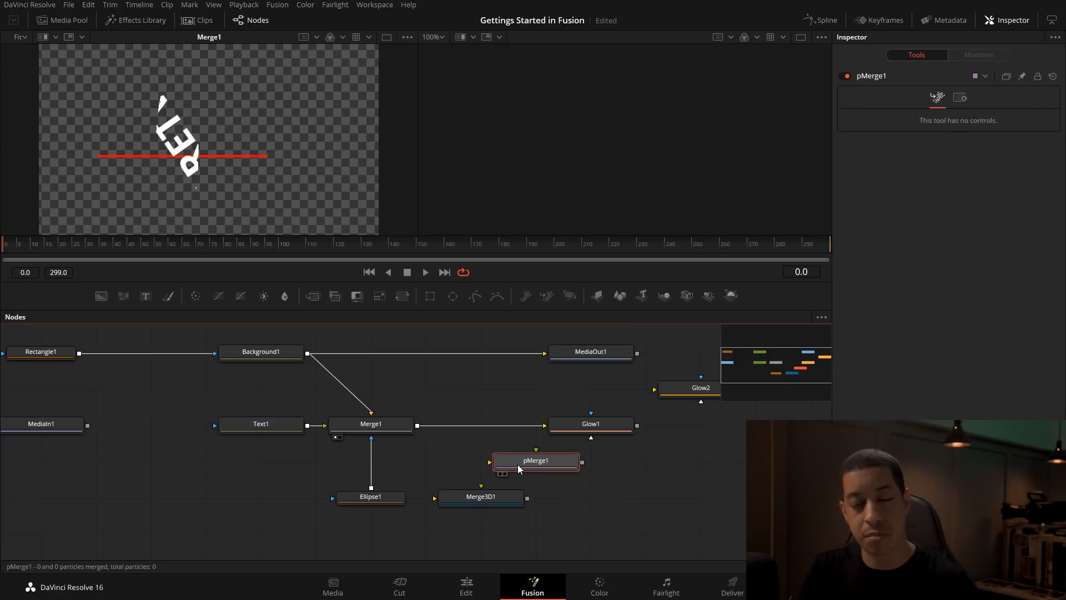
pyautogui.click(507, 500)
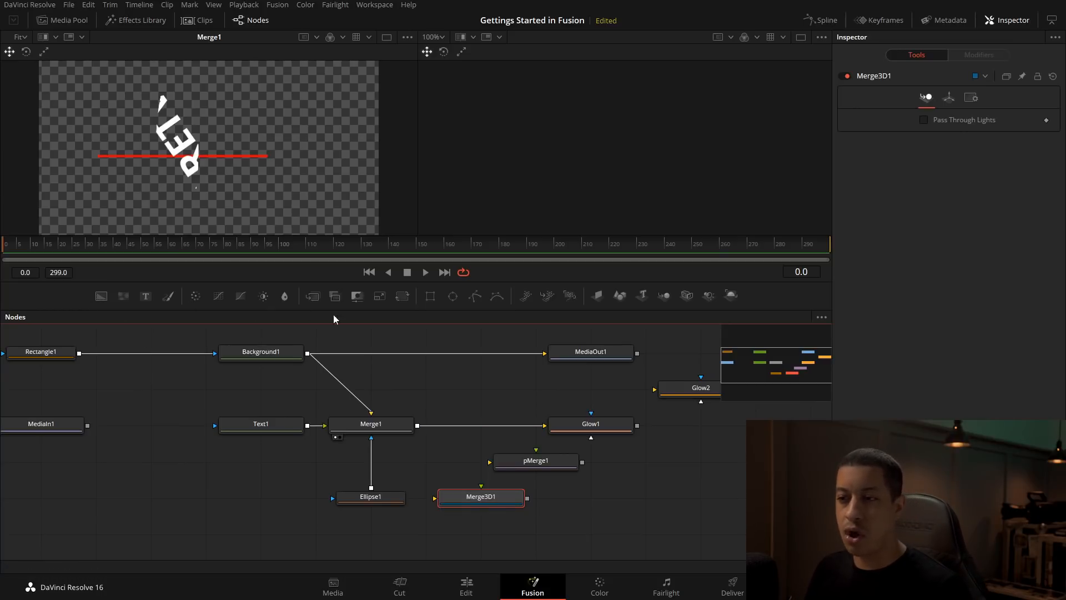
# Add a FastNoise node below MediaIn1, look over the addable tool categories, and select FastNoise1.
pyautogui.moveTo(101, 296); pyautogui.dragTo(179, 459)
pyautogui.rightClick(212, 422)
pyautogui.moveTo(248, 305)
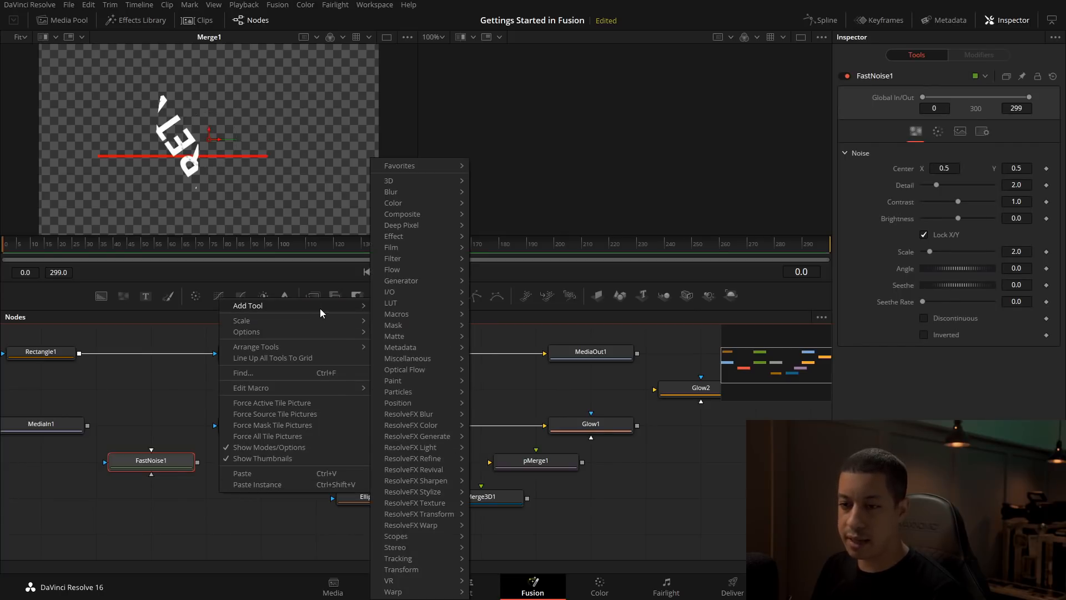
pyautogui.moveTo(404, 343)
pyautogui.click(124, 537)
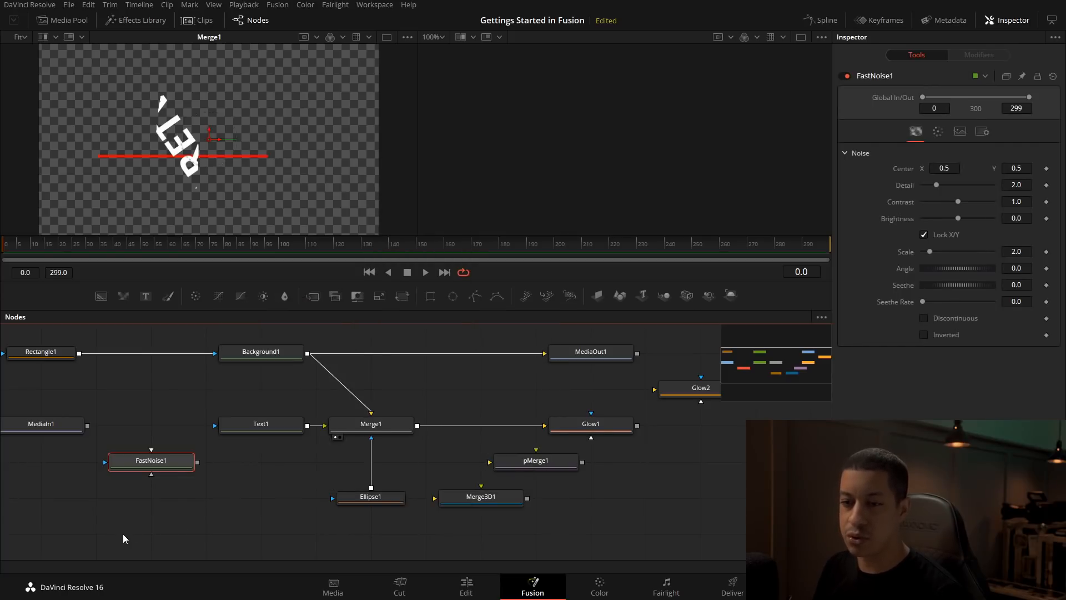
pyautogui.click(152, 468)
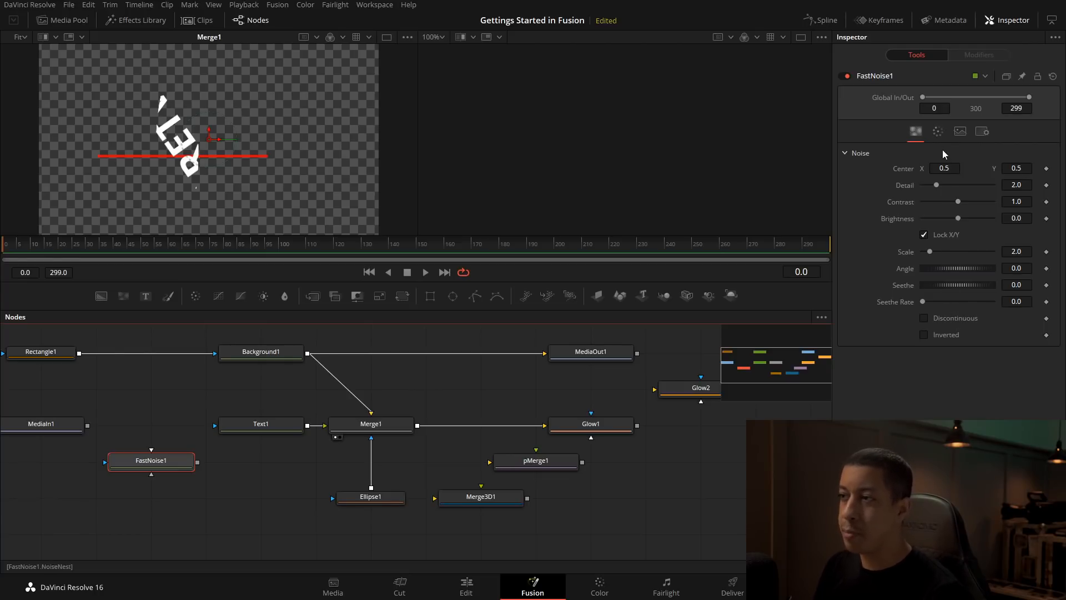
# Look through FastNoise1's Color, Image and Settings controls.
pyautogui.click(938, 136)
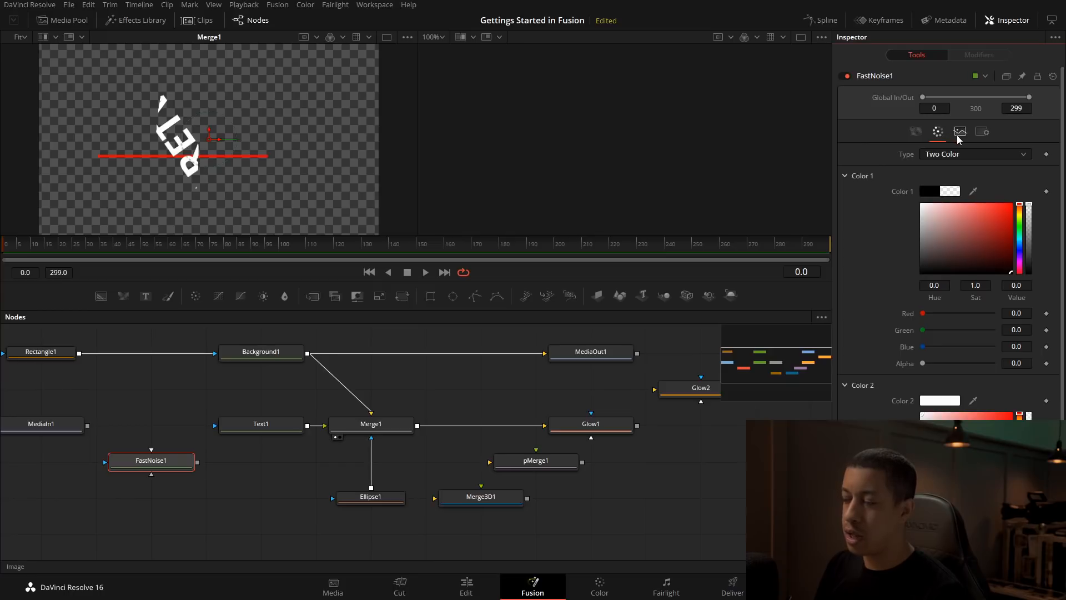
pyautogui.click(959, 134)
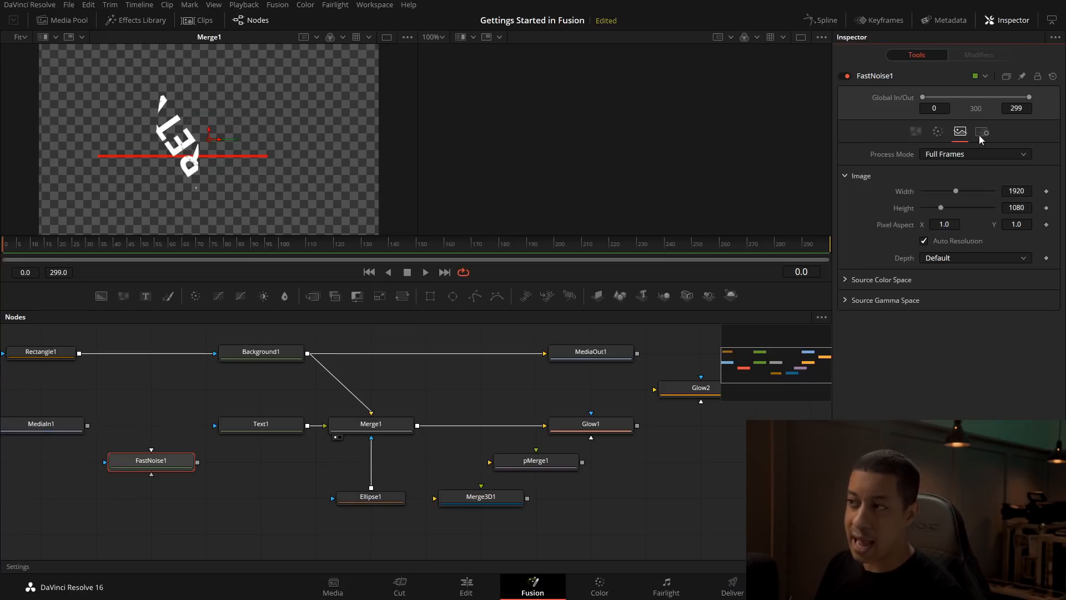
pyautogui.click(980, 134)
pyautogui.click(961, 133)
pyautogui.click(939, 133)
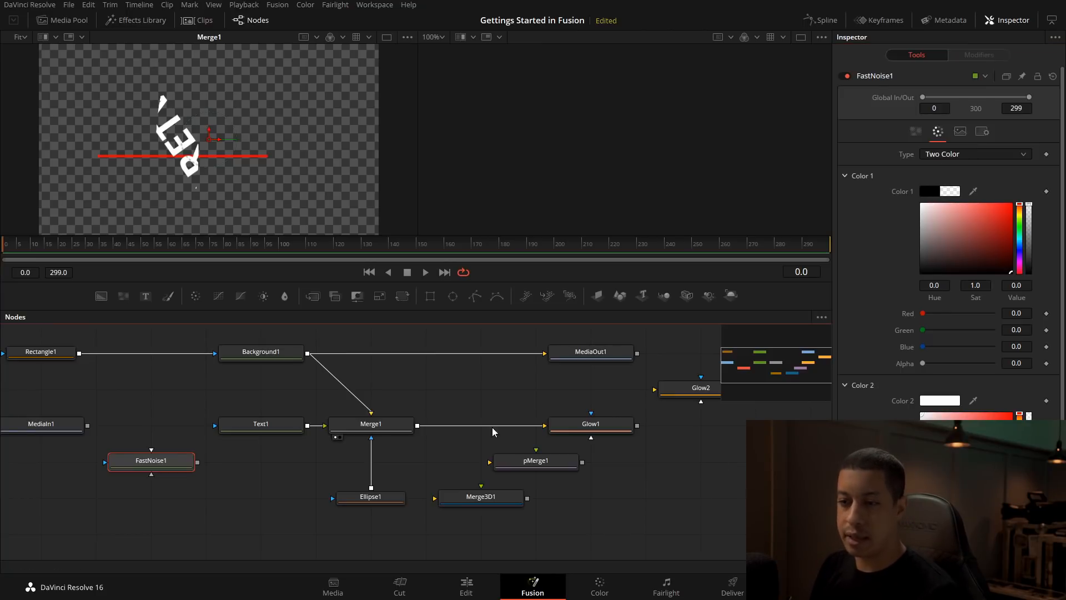
# Select Text1 and look through its Layout, Transform, Shading and Image controls.
pyautogui.click(277, 425)
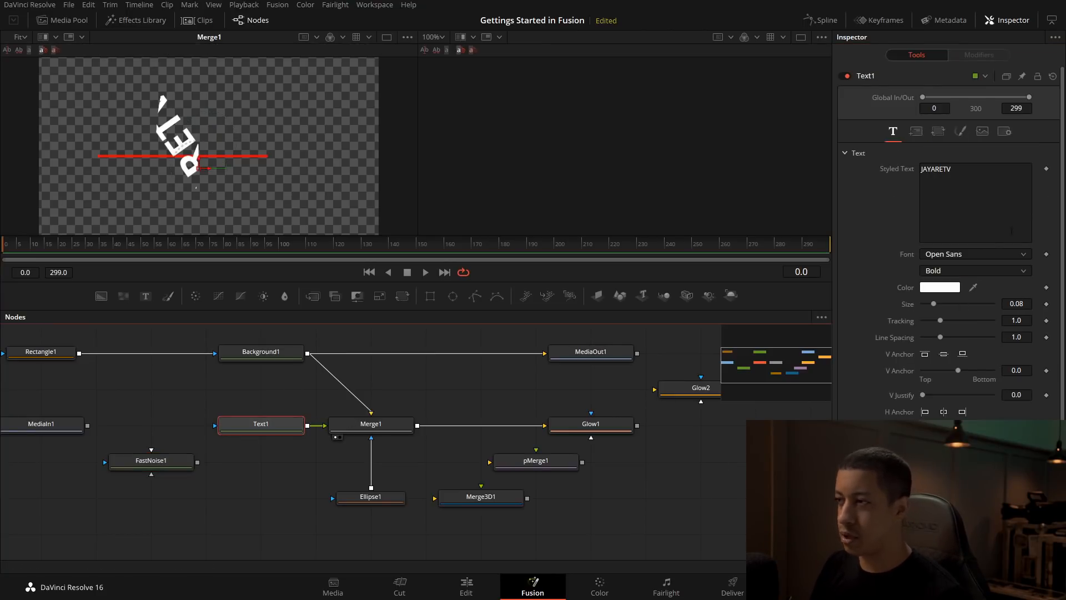
pyautogui.click(920, 135)
pyautogui.click(939, 135)
pyautogui.click(962, 135)
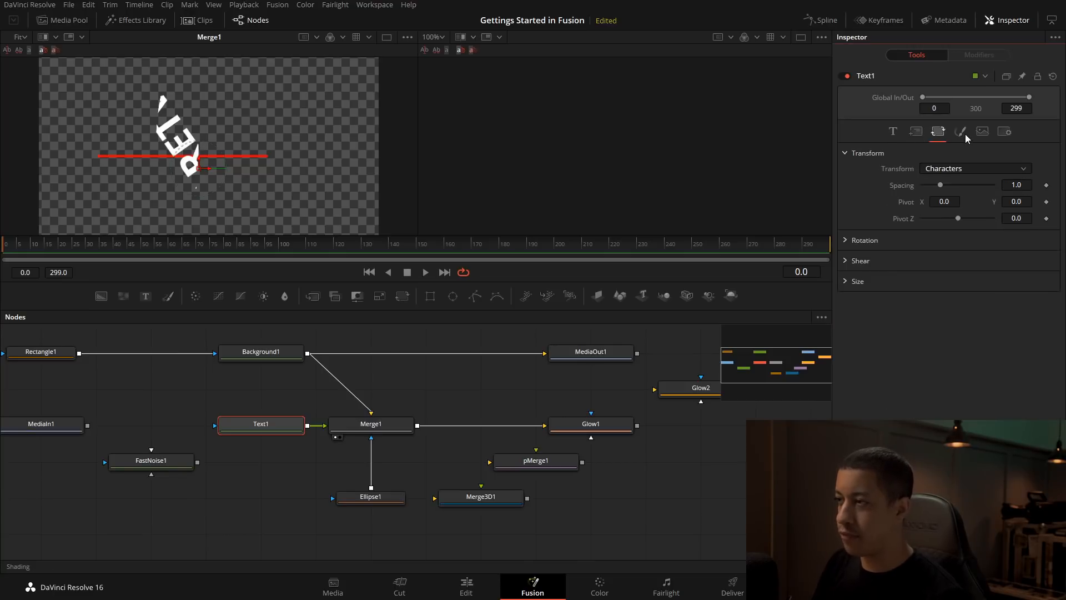
pyautogui.click(983, 135)
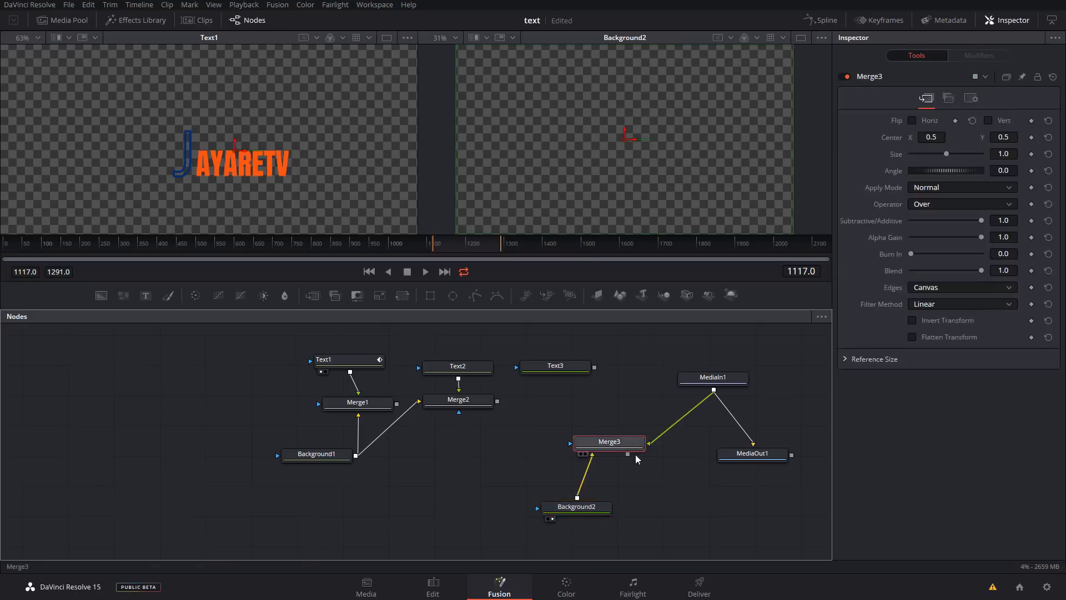
pyautogui.click(344, 353)
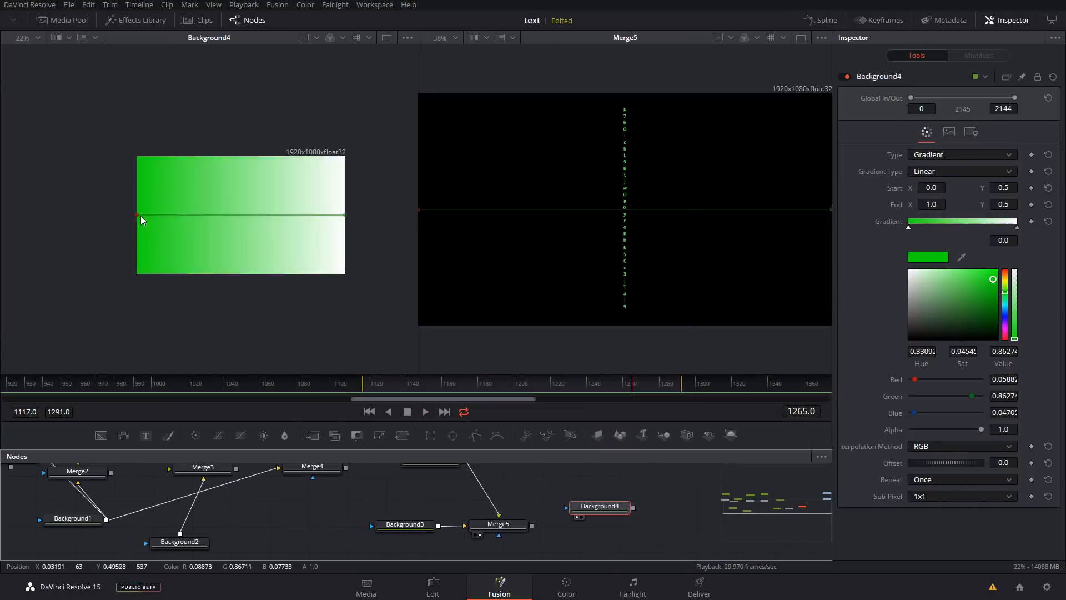
pyautogui.moveTo(141, 216); pyautogui.dragTo(209, 257)
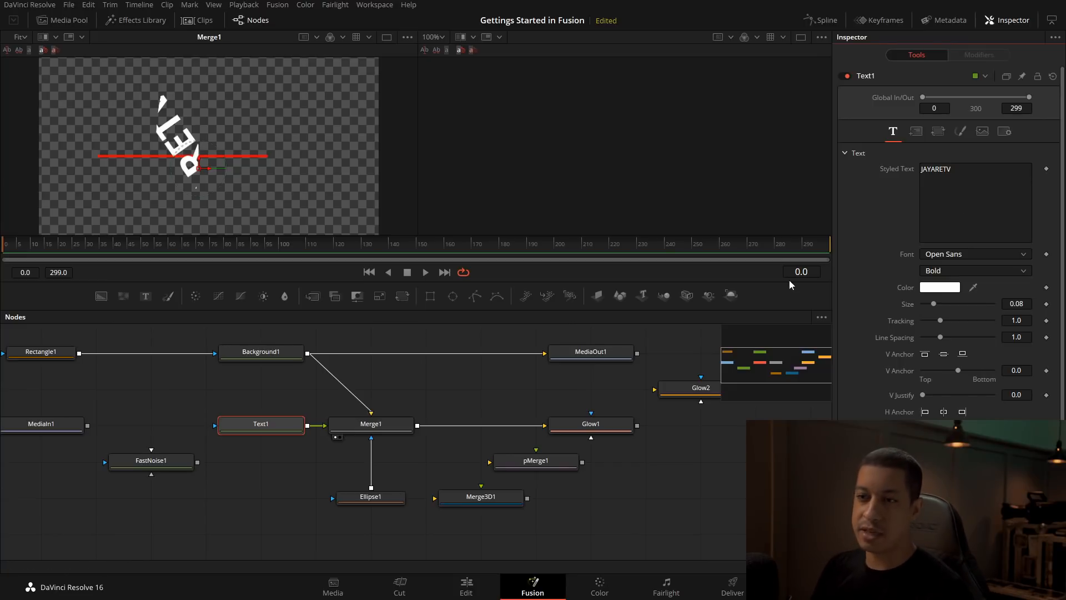
# Show Text1 in the first viewer and apply a Character Level Styling modifier to its Styled Text.
pyautogui.click(262, 432)
pyautogui.press('1')
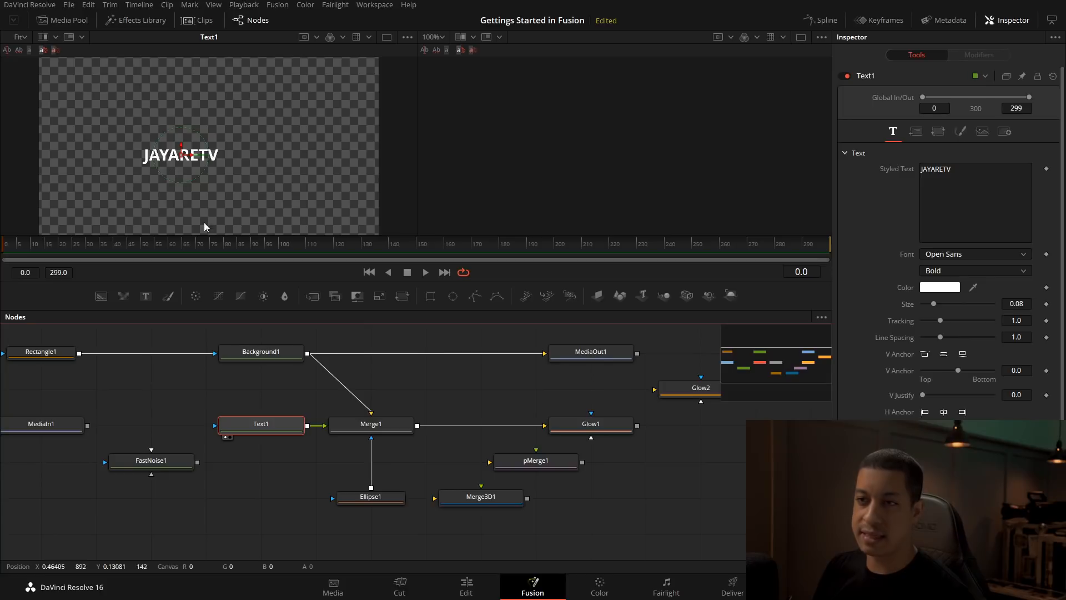
pyautogui.rightClick(962, 207)
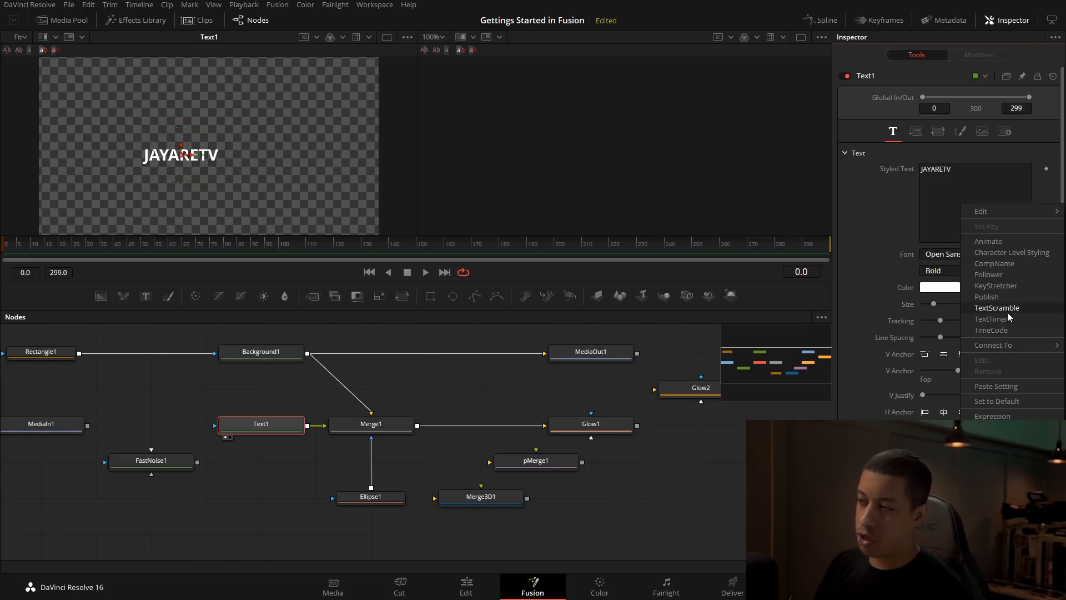
pyautogui.click(1012, 254)
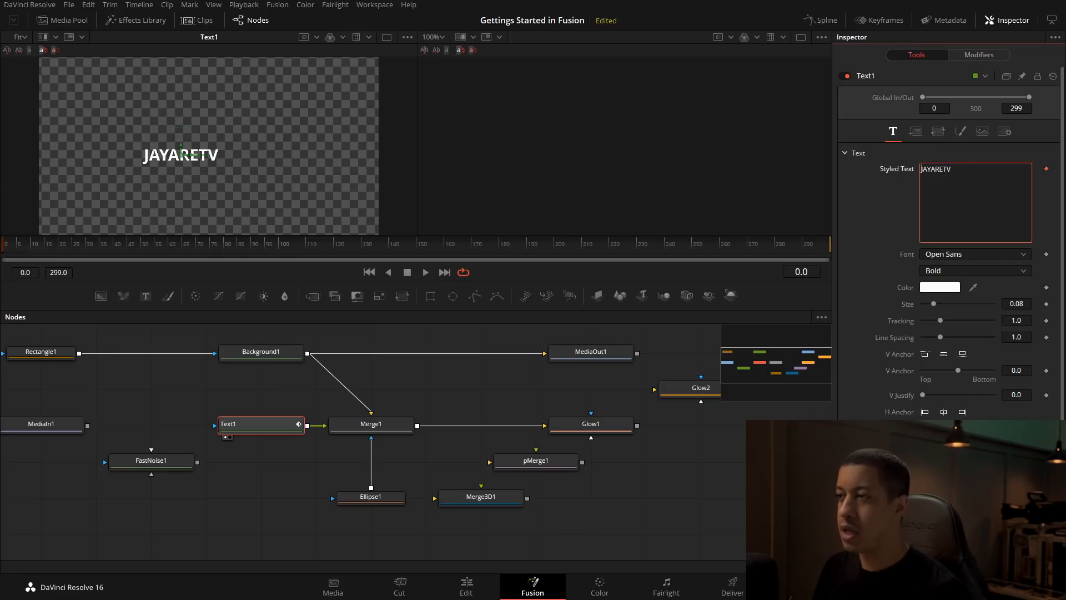
# In the Character Level Styling modifier, set the letter V of JAYARETV to Tahoma with a size of 0.268.
pyautogui.click(978, 54)
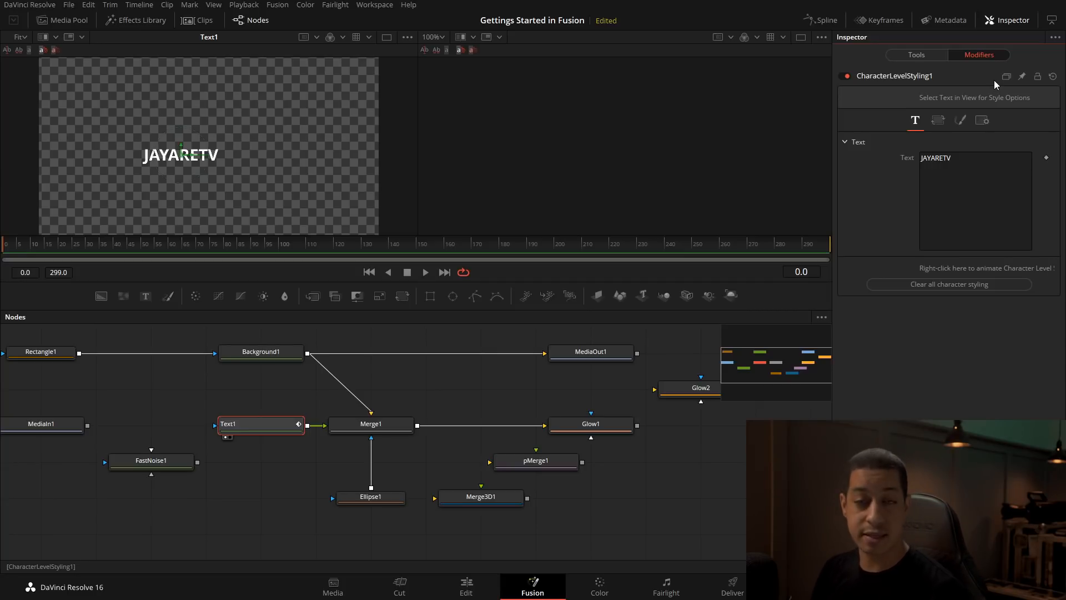
pyautogui.moveTo(261, 119); pyautogui.dragTo(209, 166)
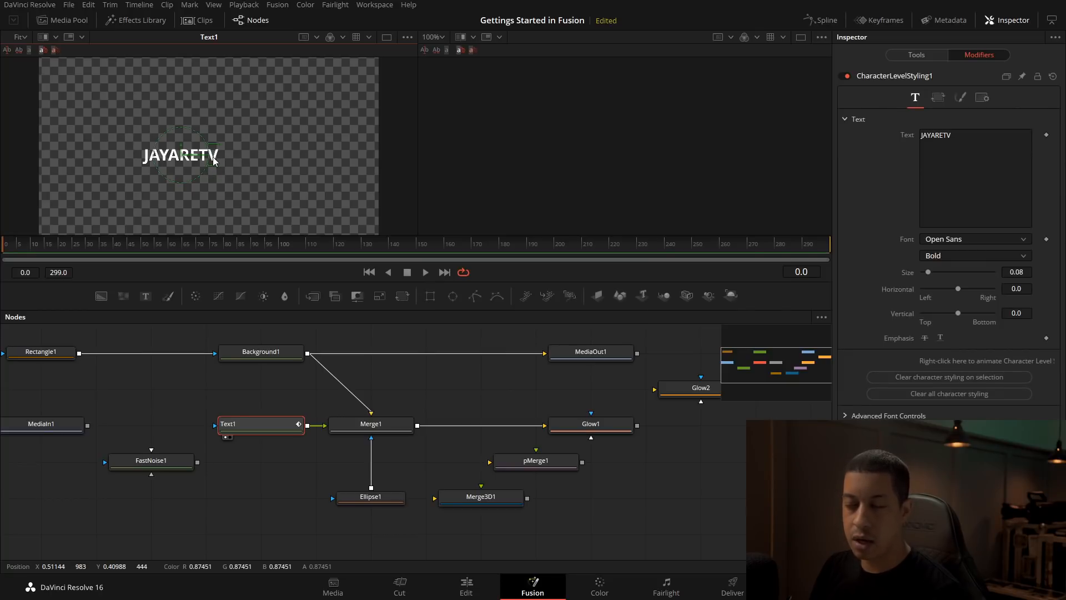
pyautogui.click(975, 240)
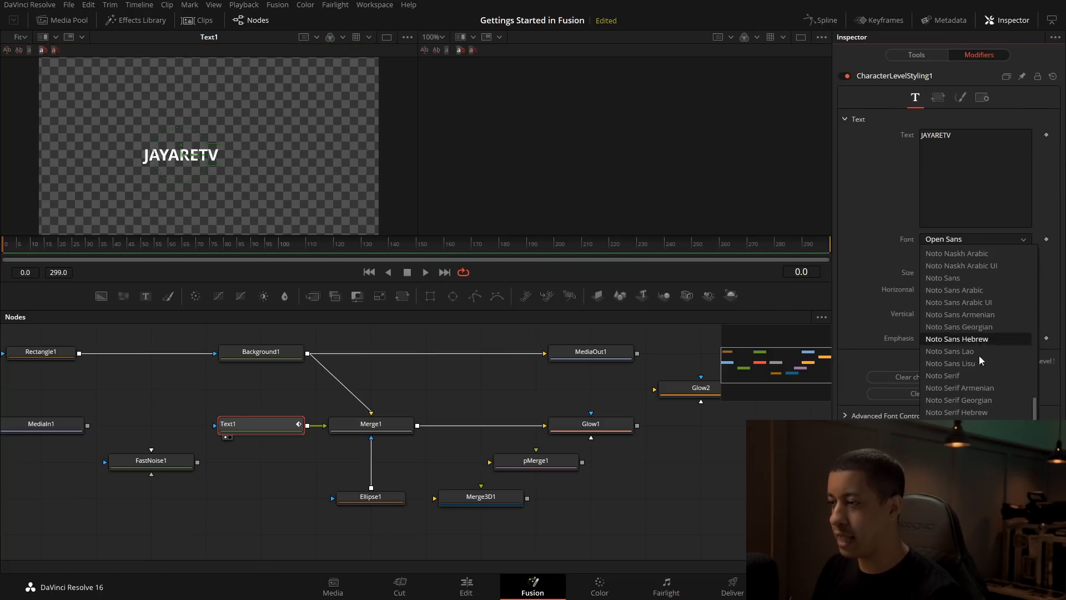
pyautogui.scroll(-10, 976, 418)
pyautogui.click(975, 437)
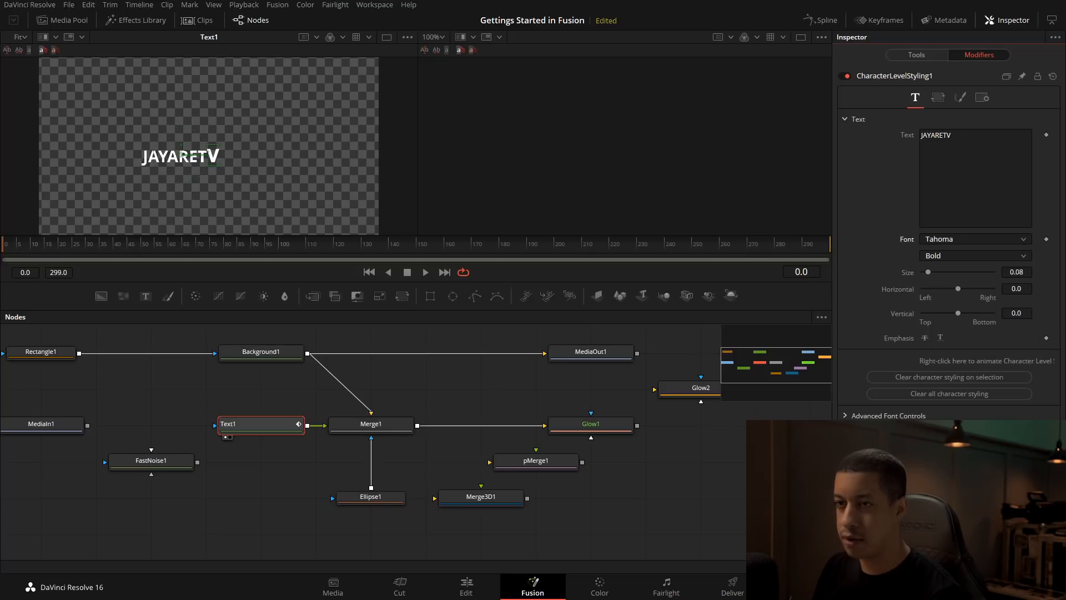
pyautogui.moveTo(928, 271); pyautogui.dragTo(941, 272)
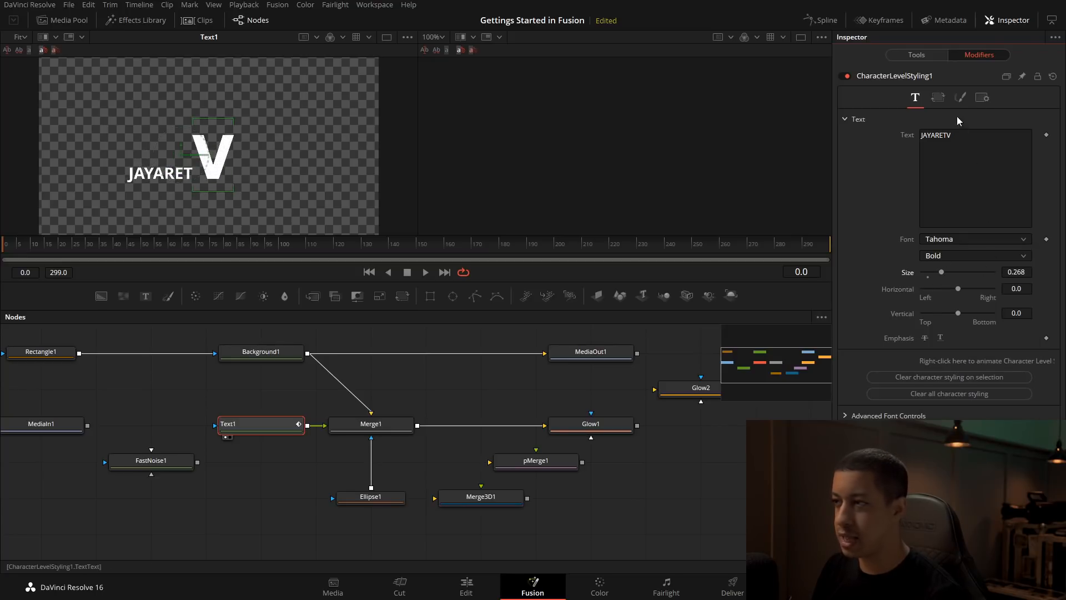
# Change the letter V's shading colour to a bright, fully saturated green.
pyautogui.click(960, 98)
pyautogui.click(1019, 266)
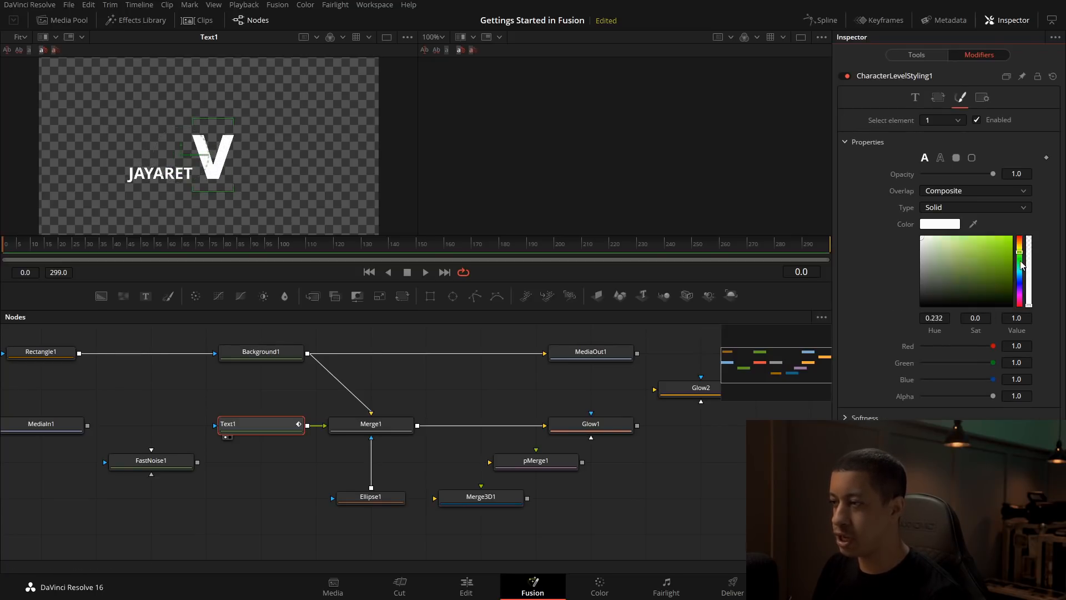
pyautogui.click(1006, 238)
# Colour the letters AYAR muted red (hue 0, saturation 0.458, value 0.606) and switch them to a handwritten script font.
pyautogui.moveTo(145, 148); pyautogui.dragTo(177, 191)
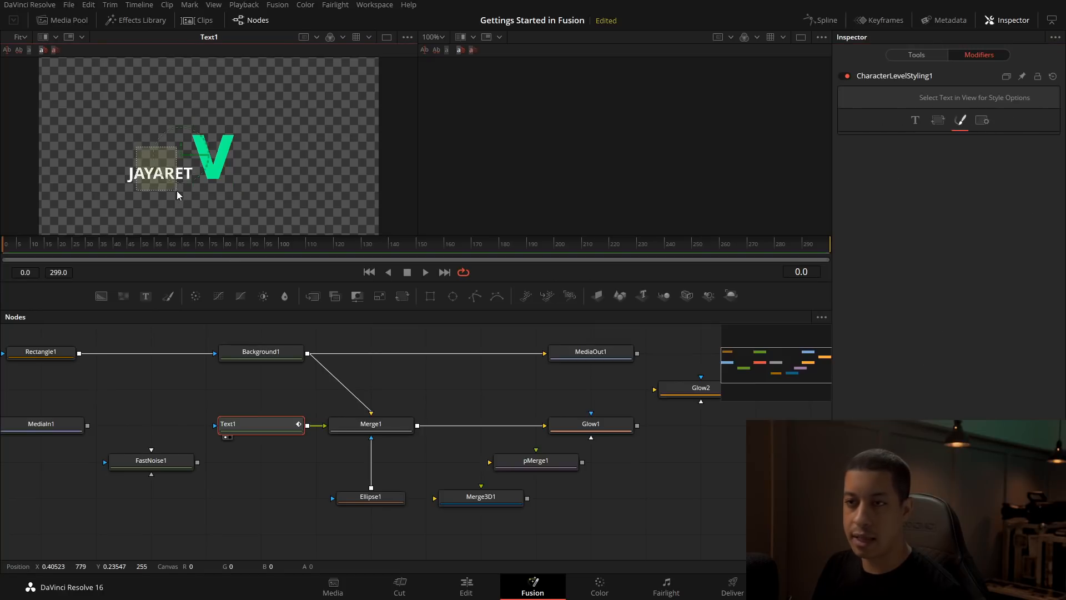
pyautogui.moveTo(988, 250); pyautogui.dragTo(964, 267)
pyautogui.click(916, 97)
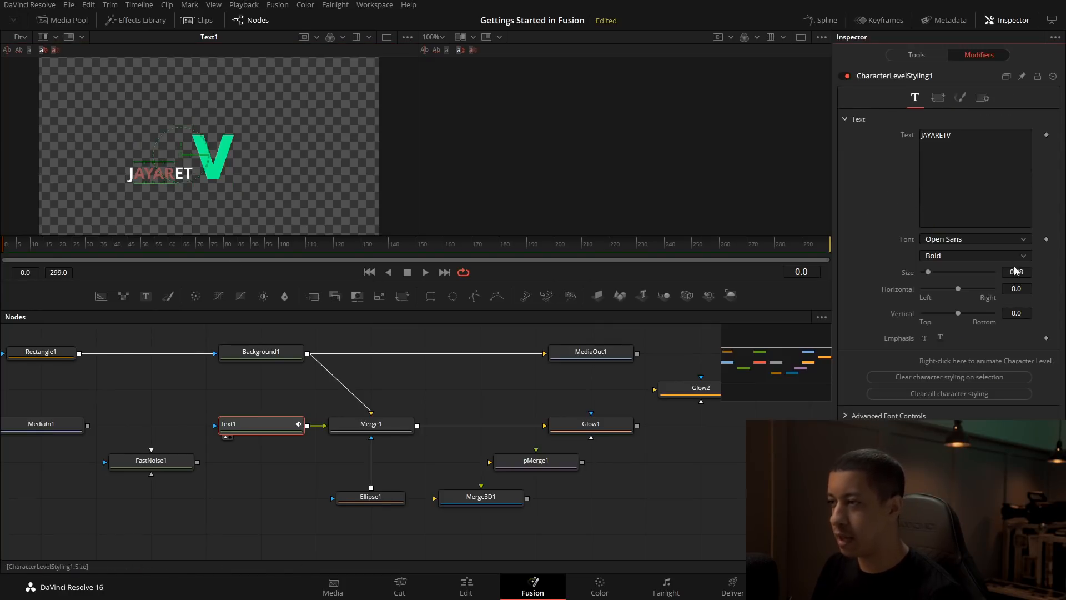
pyautogui.click(981, 244)
pyautogui.scroll(-10, 977, 333)
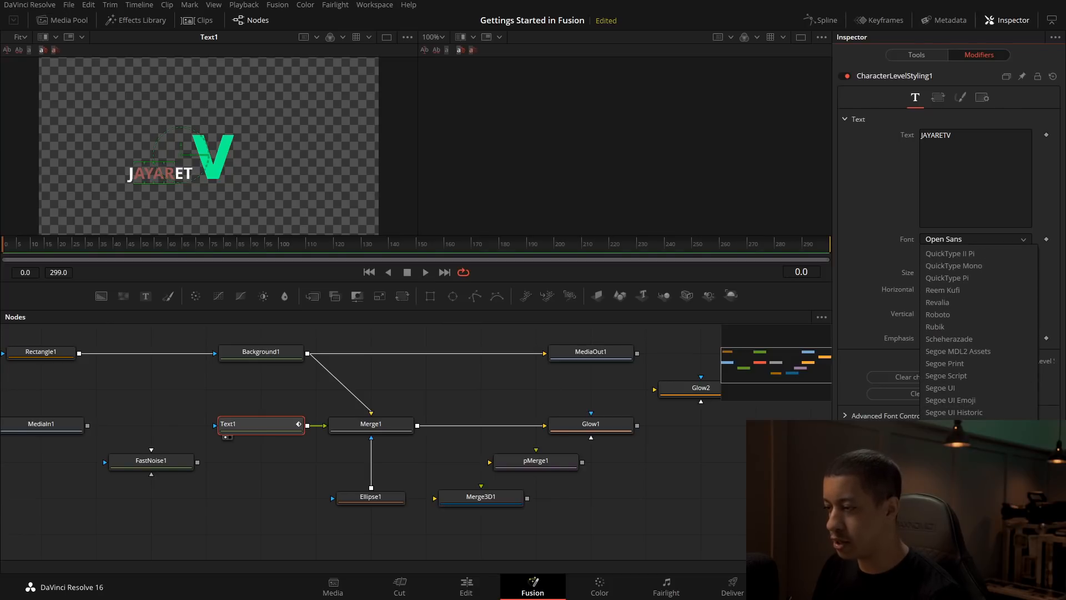
pyautogui.click(947, 450)
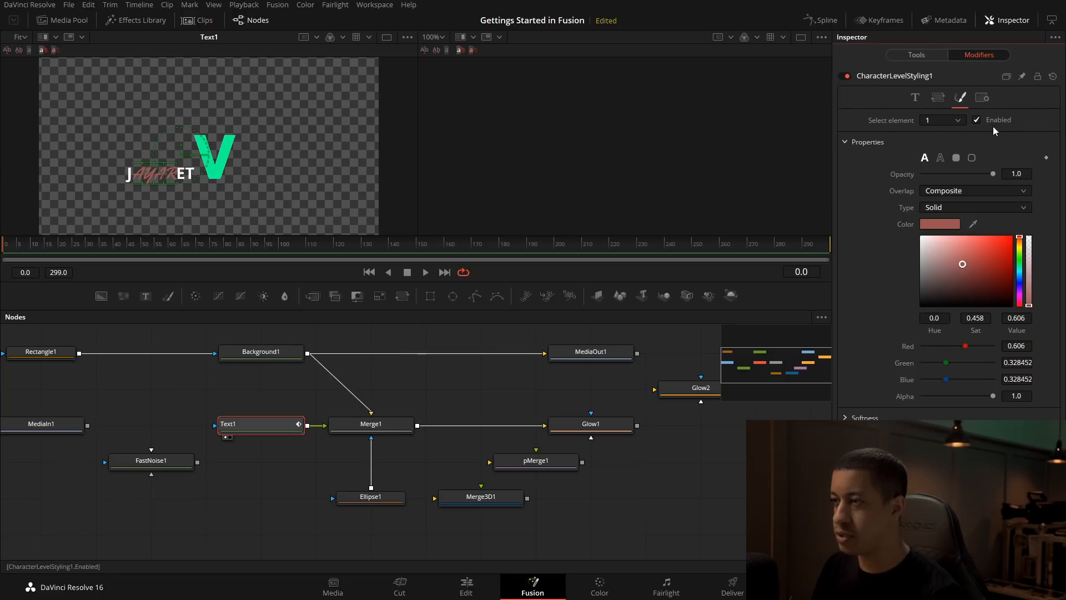
# Compare the available shading elements in the modifier with those in Text1's own Shading settings.
pyautogui.click(949, 120)
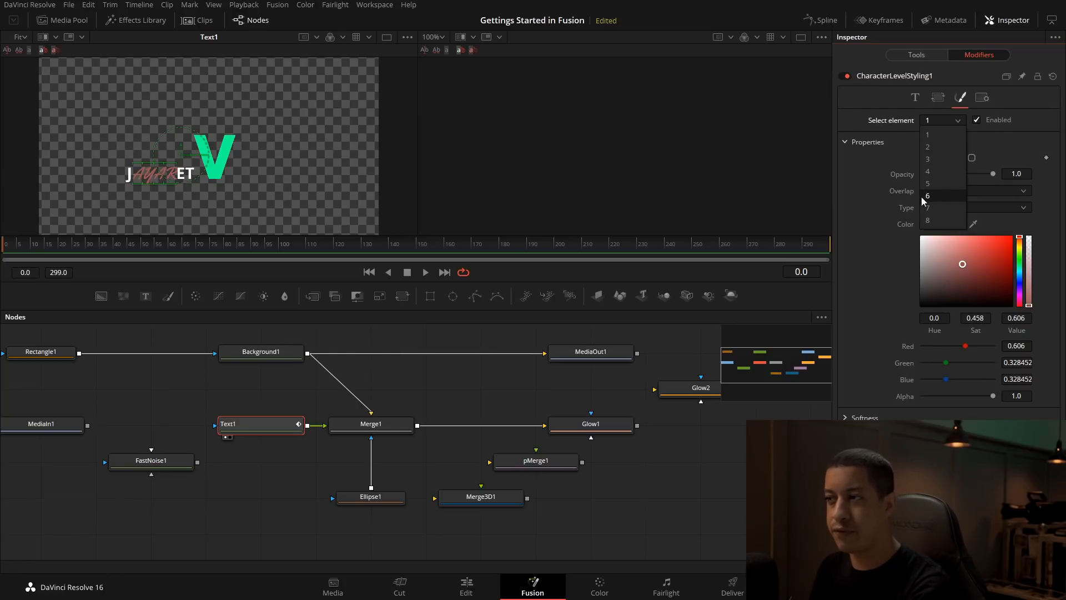
pyautogui.click(873, 169)
pyautogui.click(916, 56)
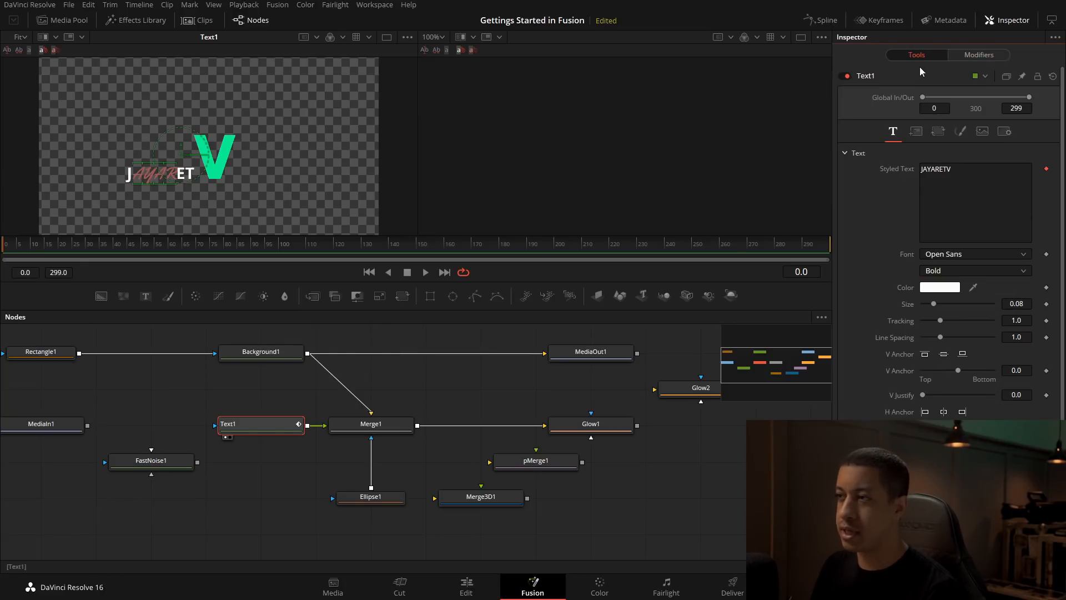
pyautogui.click(960, 132)
pyautogui.click(953, 170)
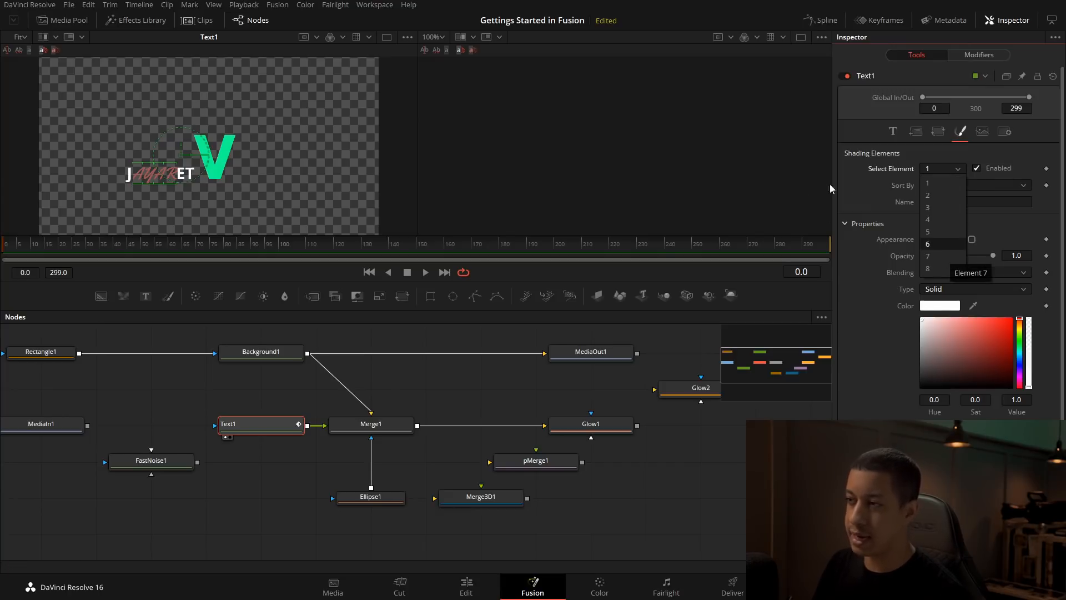
pyautogui.click(977, 55)
pyautogui.click(978, 55)
# Enable shading element 6 for the letters AYAR as a cyan outline (hue 0.48, saturation 1.0) with thickness 0.06.
pyautogui.click(957, 120)
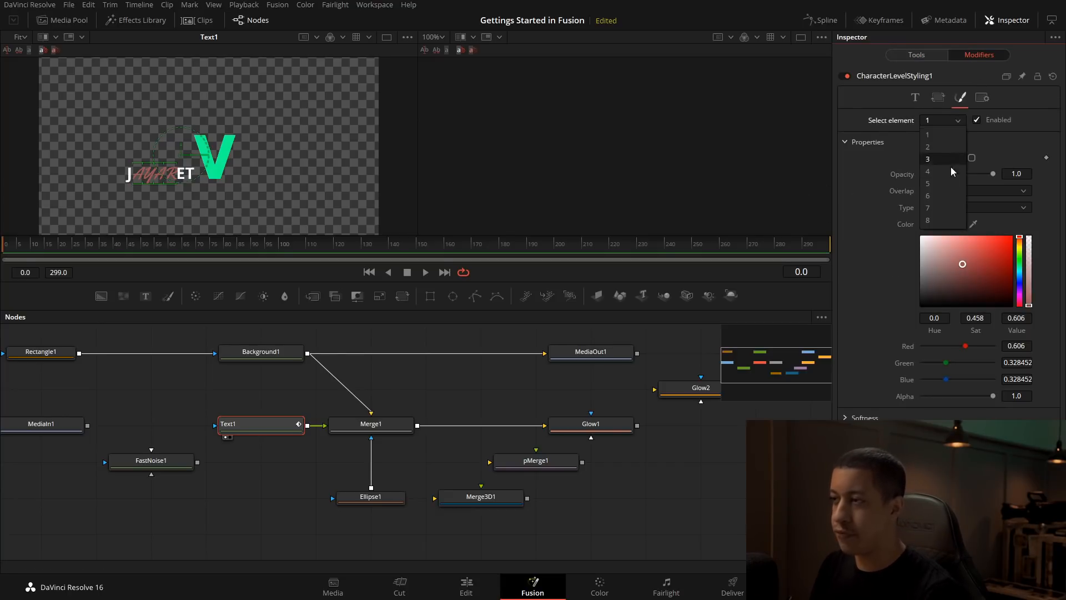
pyautogui.click(946, 201)
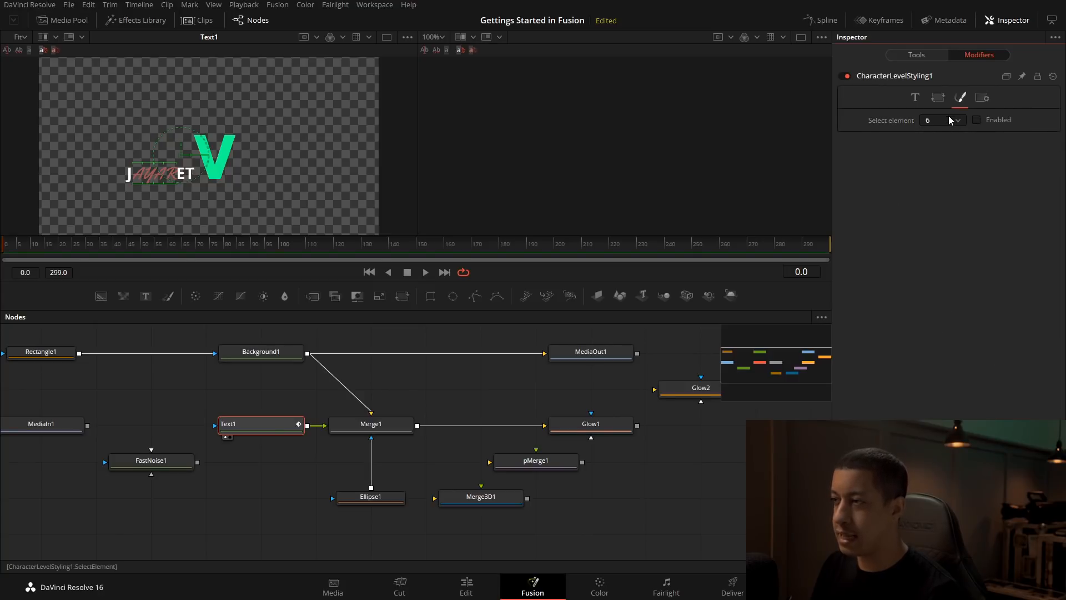
pyautogui.click(978, 120)
pyautogui.click(940, 158)
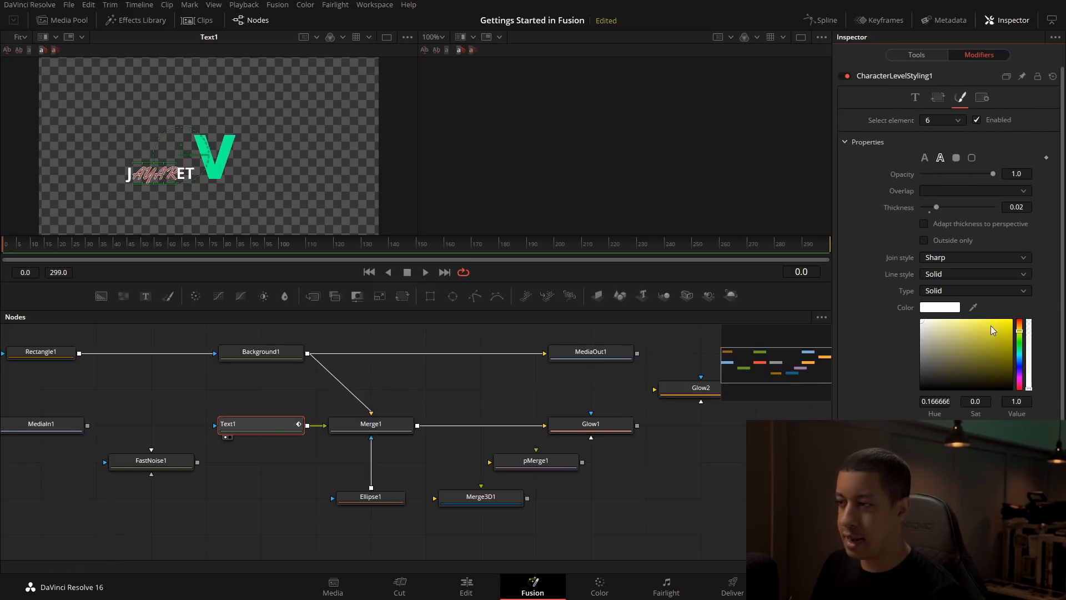
pyautogui.click(1020, 353)
pyautogui.click(1011, 321)
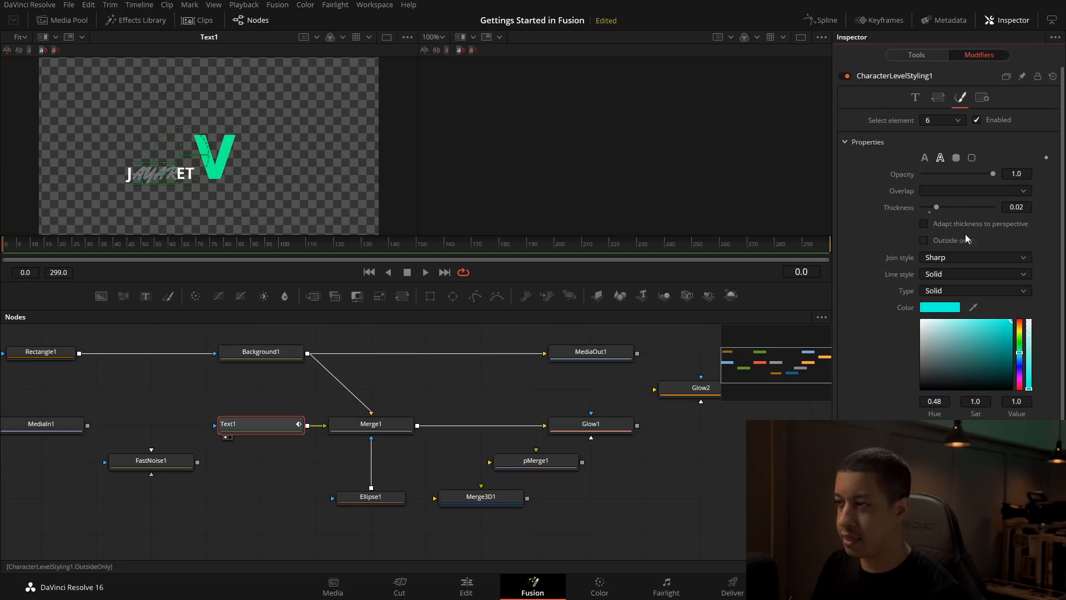
pyautogui.moveTo(939, 209); pyautogui.dragTo(964, 209)
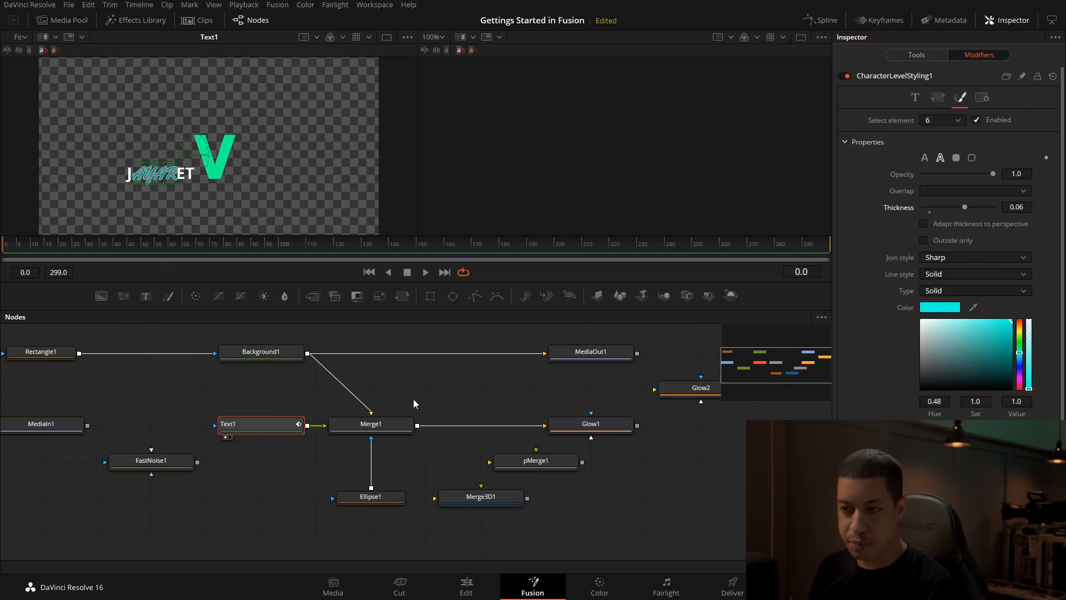
pyautogui.moveTo(383, 395); pyautogui.dragTo(409, 475)
pyautogui.click(409, 475)
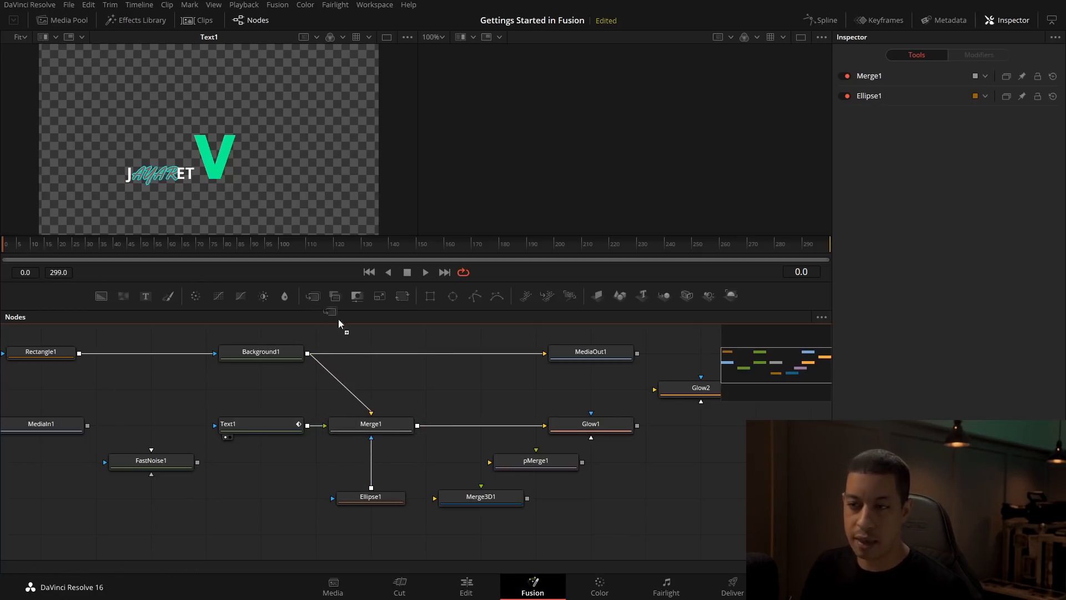
pyautogui.moveTo(313, 295); pyautogui.dragTo(420, 406)
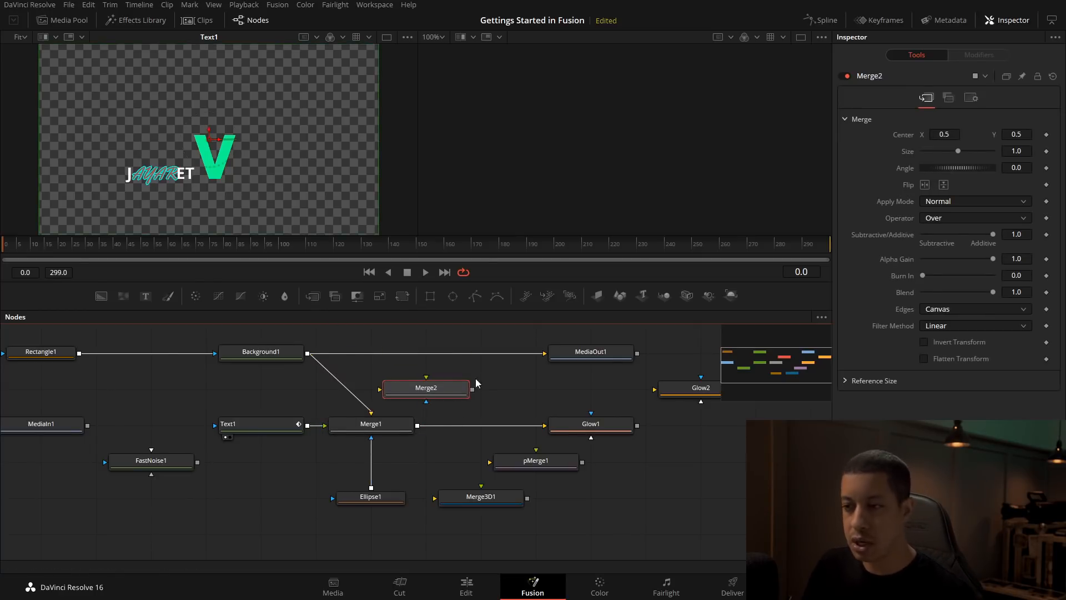
pyautogui.press('Delete')
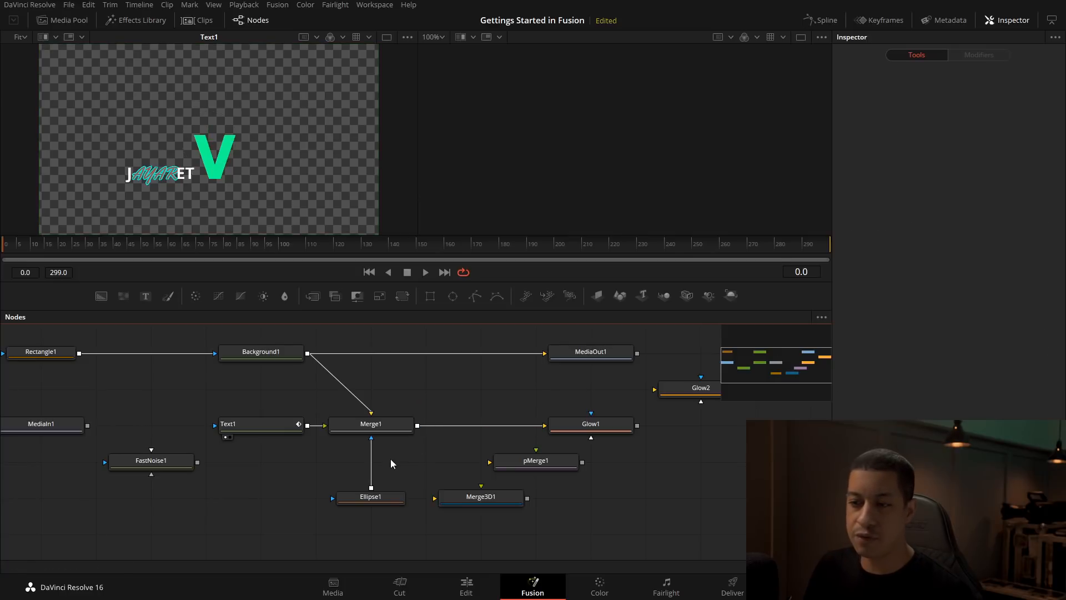
# Disconnect Text1, Background1 and Glow1 from Merge1, and move Merge1 beside Glow1, leaving the Ellipse1 mask connected.
pyautogui.moveTo(296, 431); pyautogui.dragTo(240, 433)
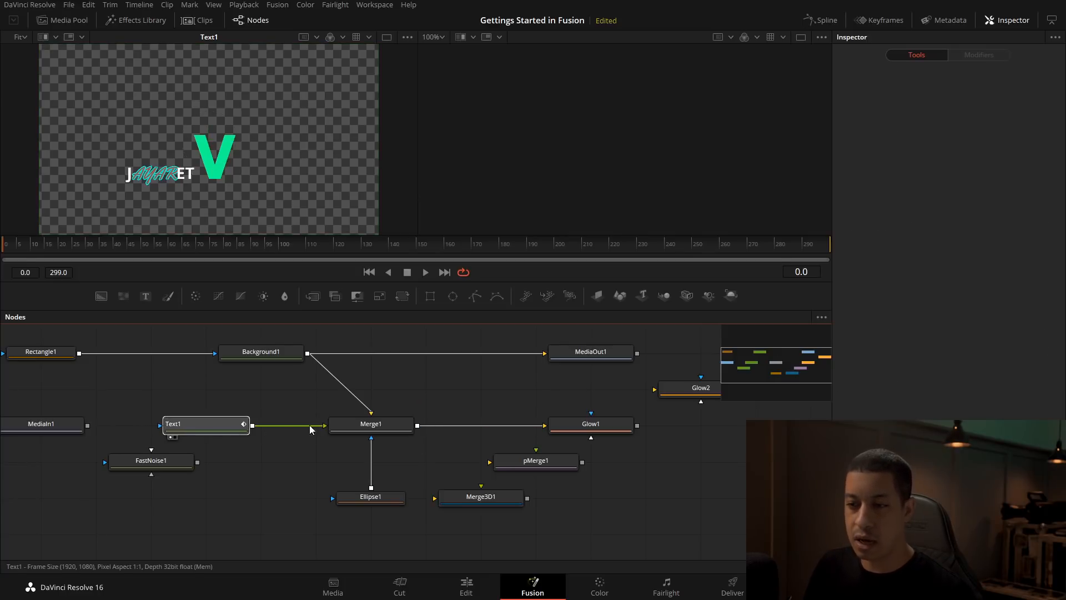
pyautogui.click(321, 426)
pyautogui.click(323, 422)
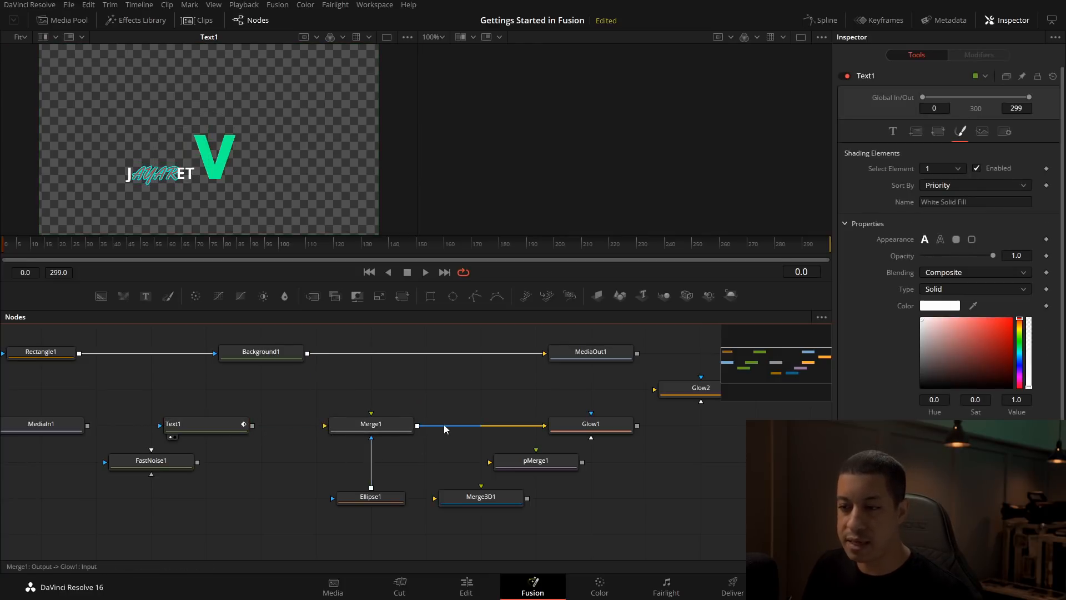
pyautogui.click(488, 426)
pyautogui.moveTo(411, 424); pyautogui.dragTo(520, 423)
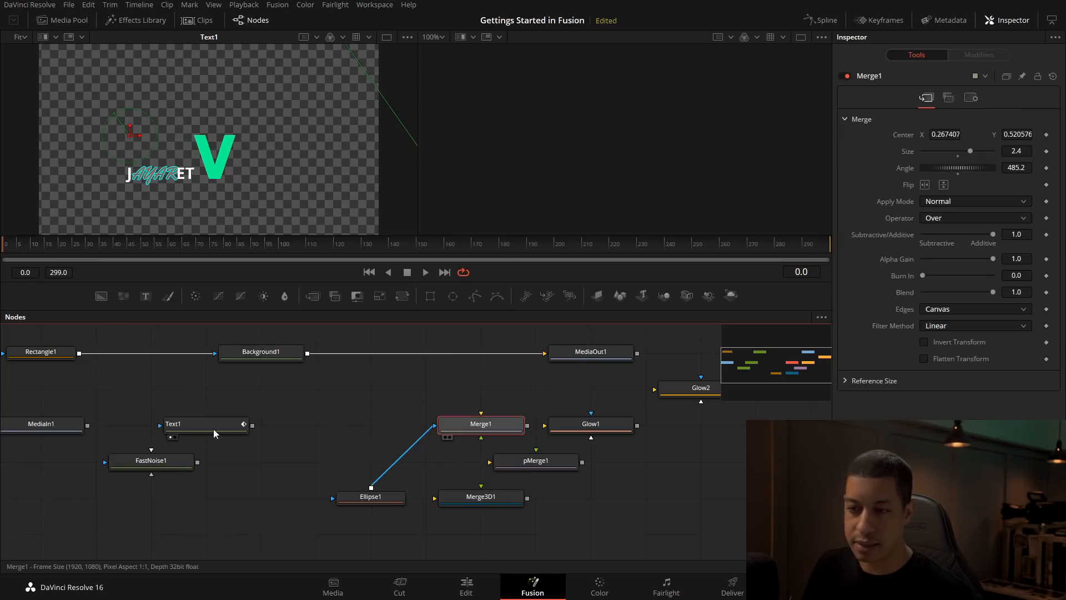
pyautogui.moveTo(222, 425); pyautogui.dragTo(279, 424)
# Disconnect Background1 from MediaOut1 and Rectangle1, and place Text1 directly below Background1.
pyautogui.click(266, 350)
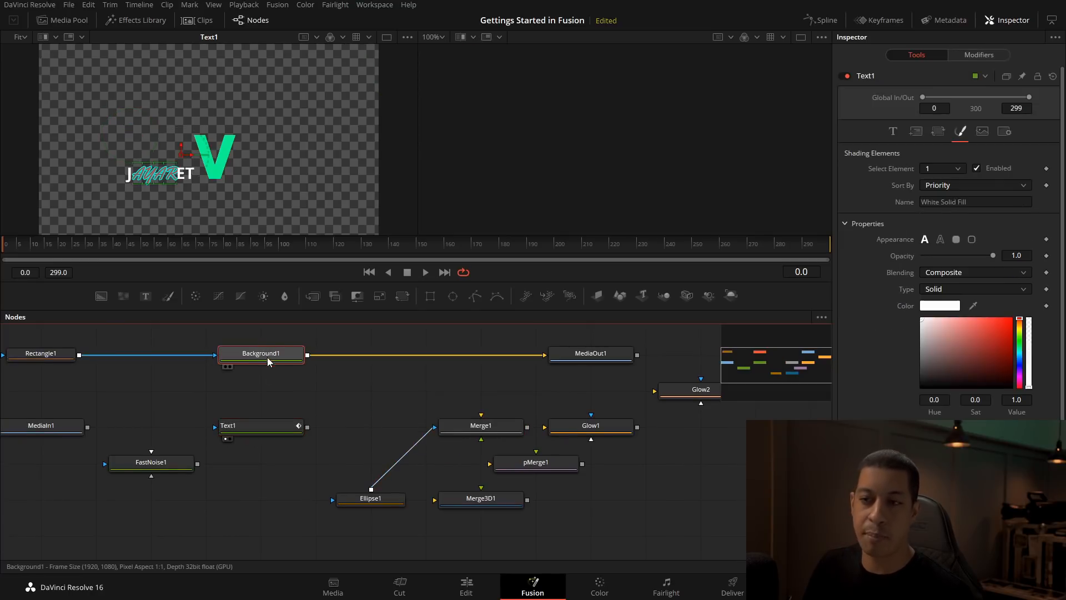
pyautogui.click(255, 425)
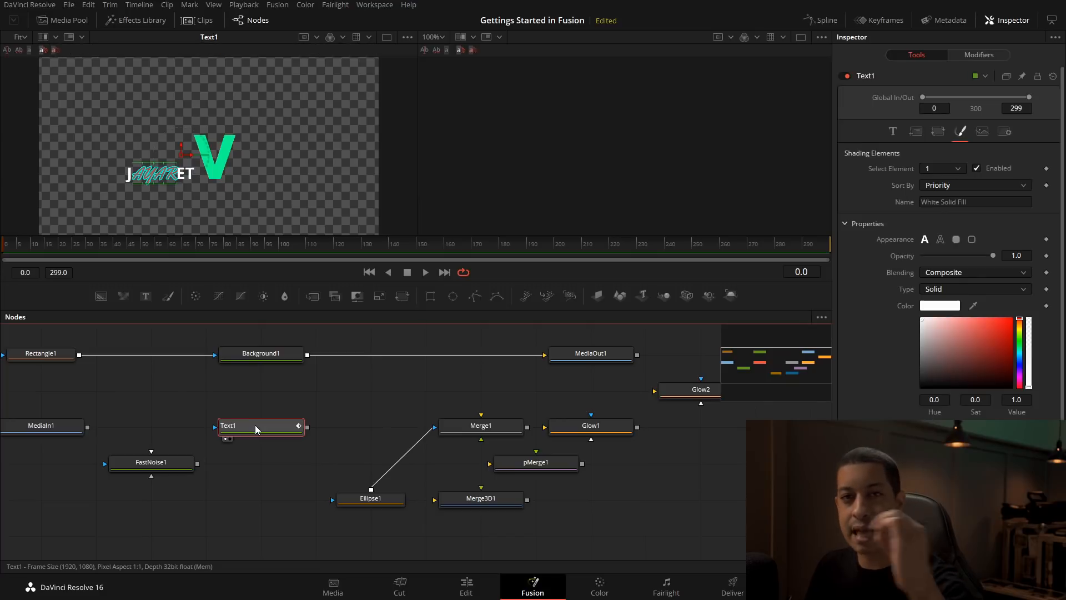
pyautogui.moveTo(542, 356); pyautogui.dragTo(534, 360)
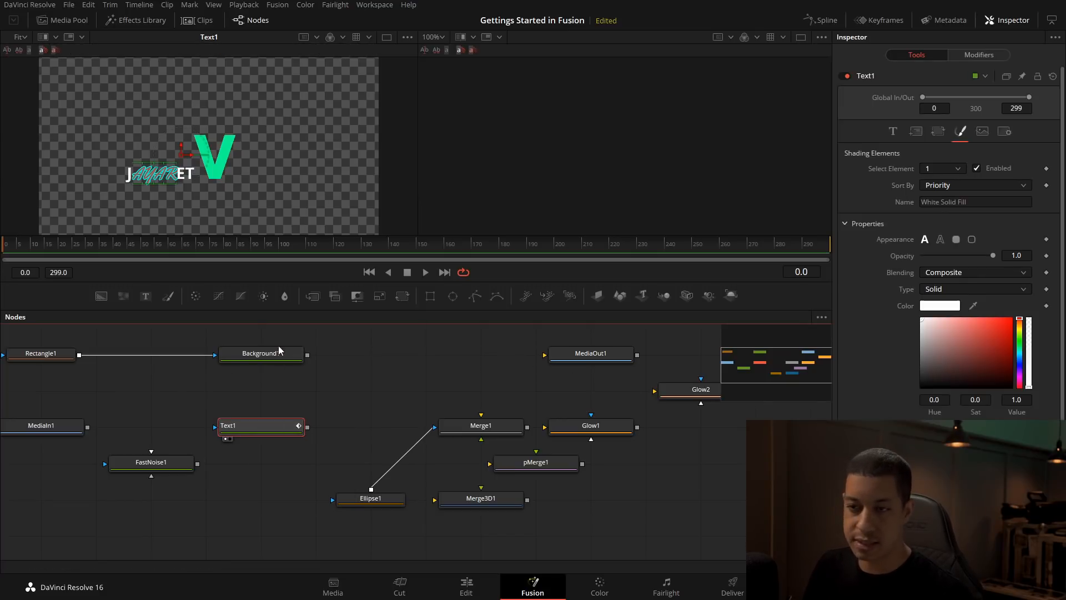
pyautogui.moveTo(250, 425); pyautogui.dragTo(263, 380)
# Show Background1 in the first viewer and Text1 in the second viewer.
pyautogui.click(225, 367)
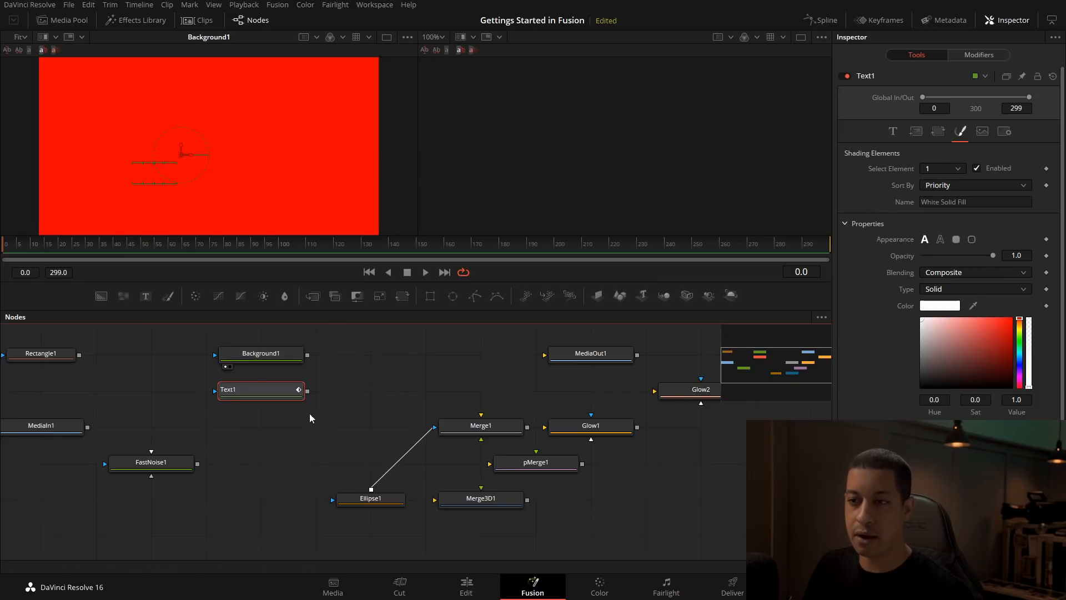
pyautogui.press('1')
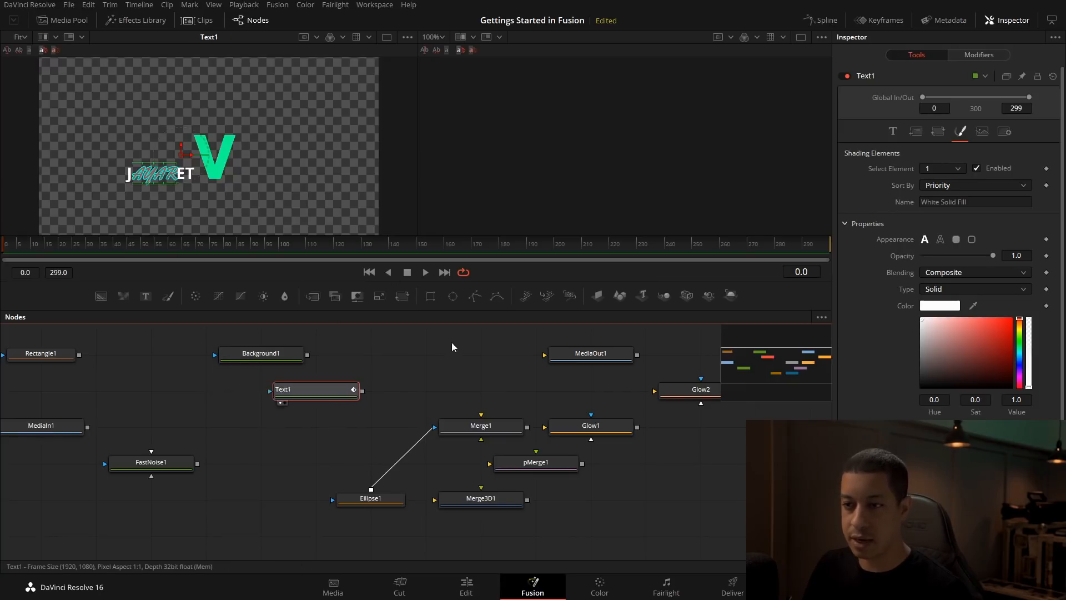
pyautogui.moveTo(252, 391); pyautogui.dragTo(561, 150)
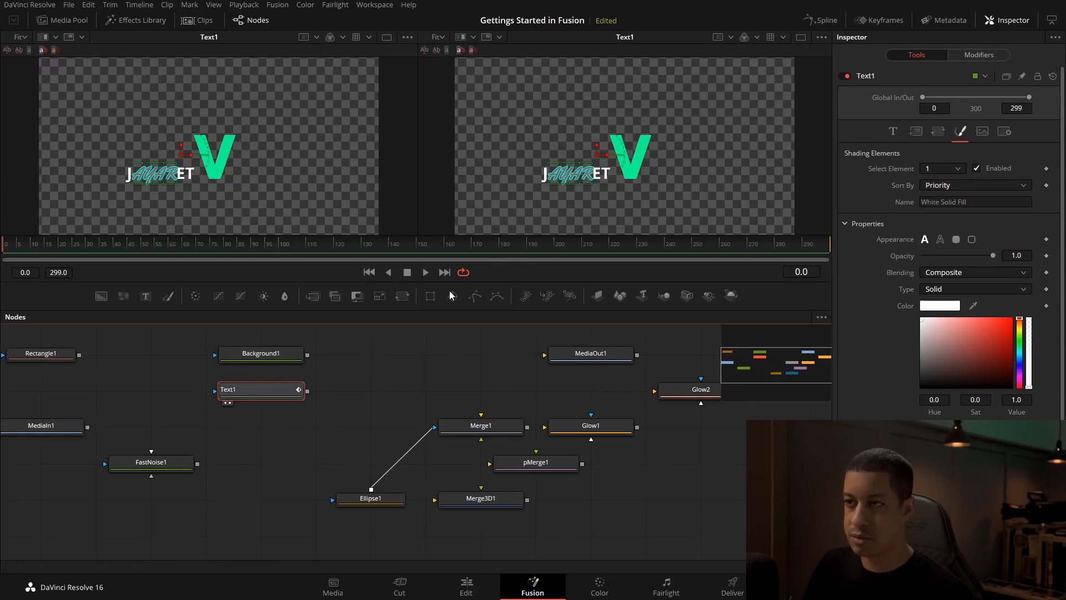
pyautogui.moveTo(260, 358); pyautogui.dragTo(147, 107)
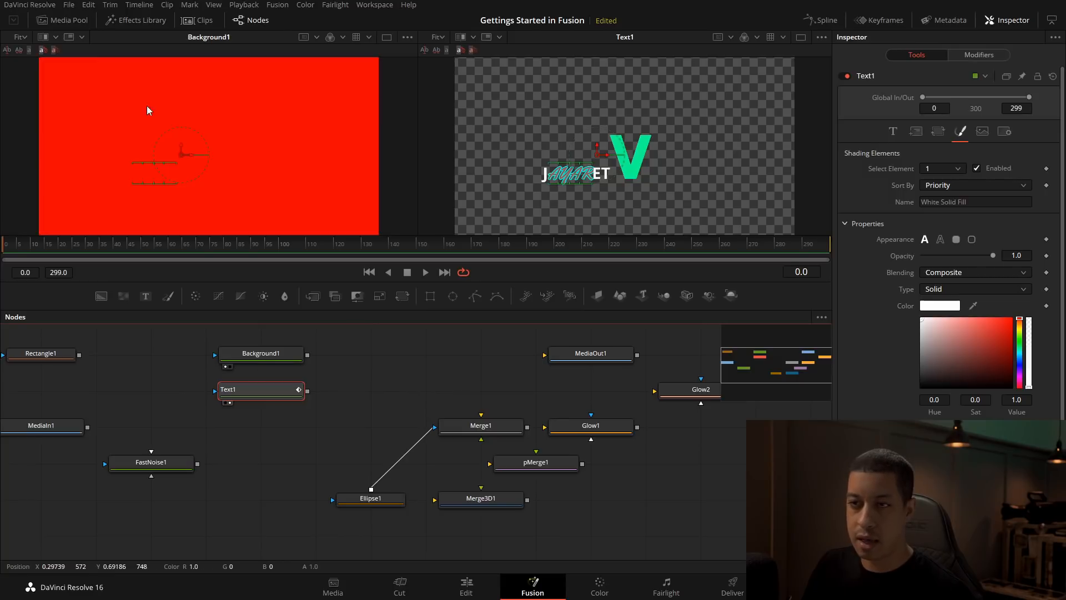
# Merge Text1 over Background1 by connecting Text1's output to Background1's output.
pyautogui.click(375, 414)
pyautogui.click(255, 394)
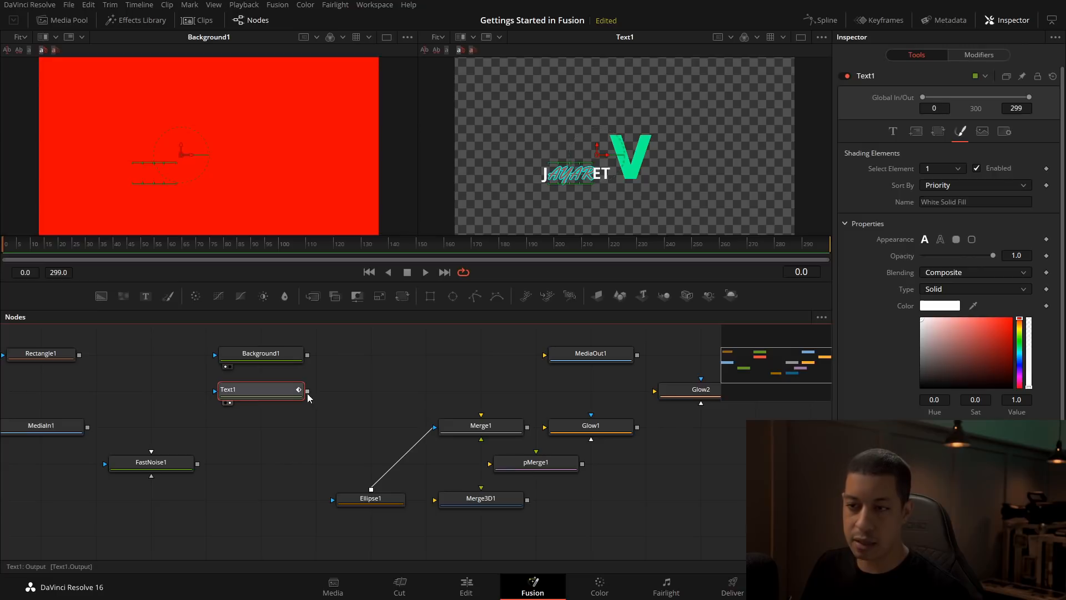
pyautogui.moveTo(307, 391); pyautogui.dragTo(309, 359)
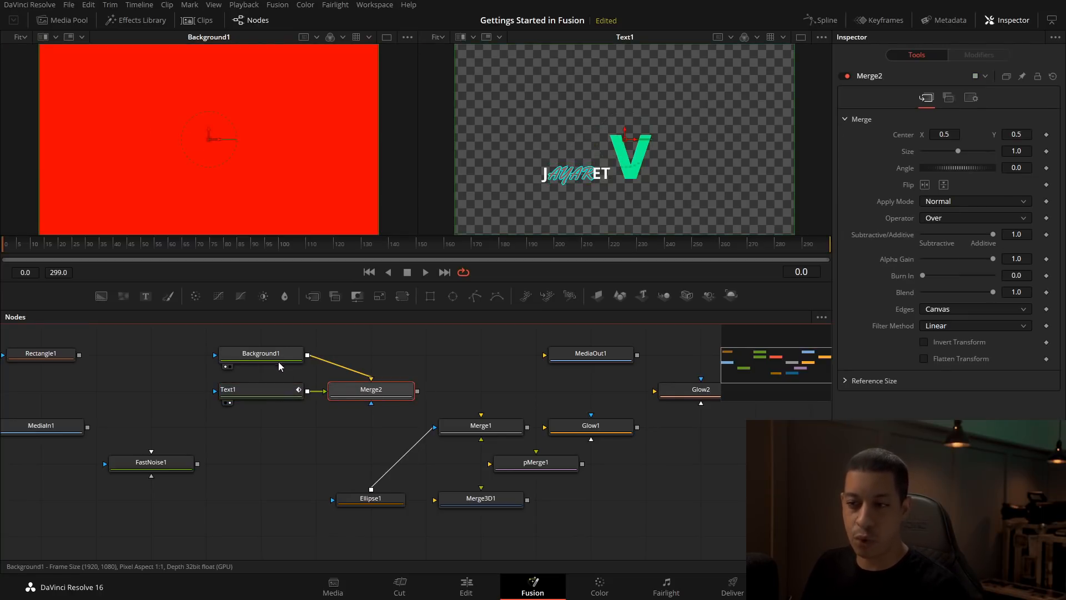
# Show the new merge of Text1 and Background1 in the second viewer and add a Color Corrector node after it.
pyautogui.moveTo(391, 397); pyautogui.dragTo(540, 142)
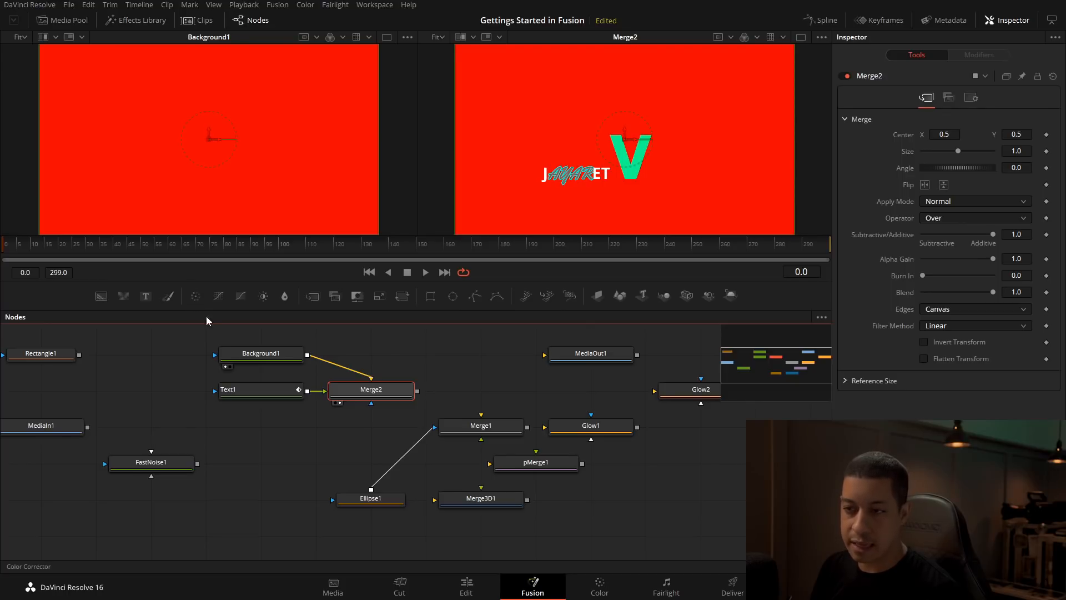
pyautogui.click(197, 297)
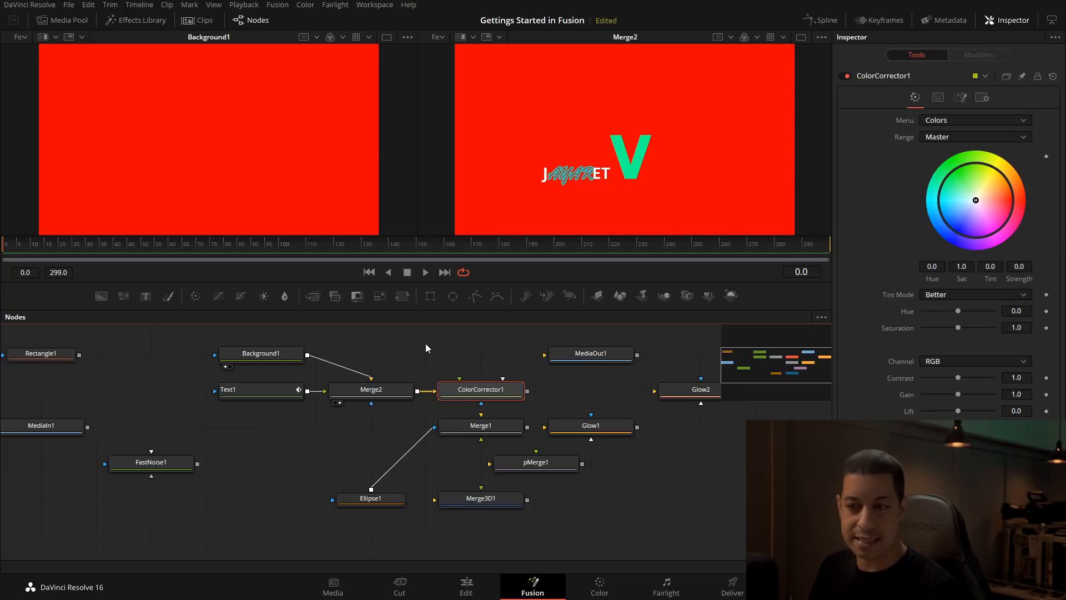
# Add a Rectangle mask to Text1 and place the mask node directly to the left of Text1.
pyautogui.click(257, 389)
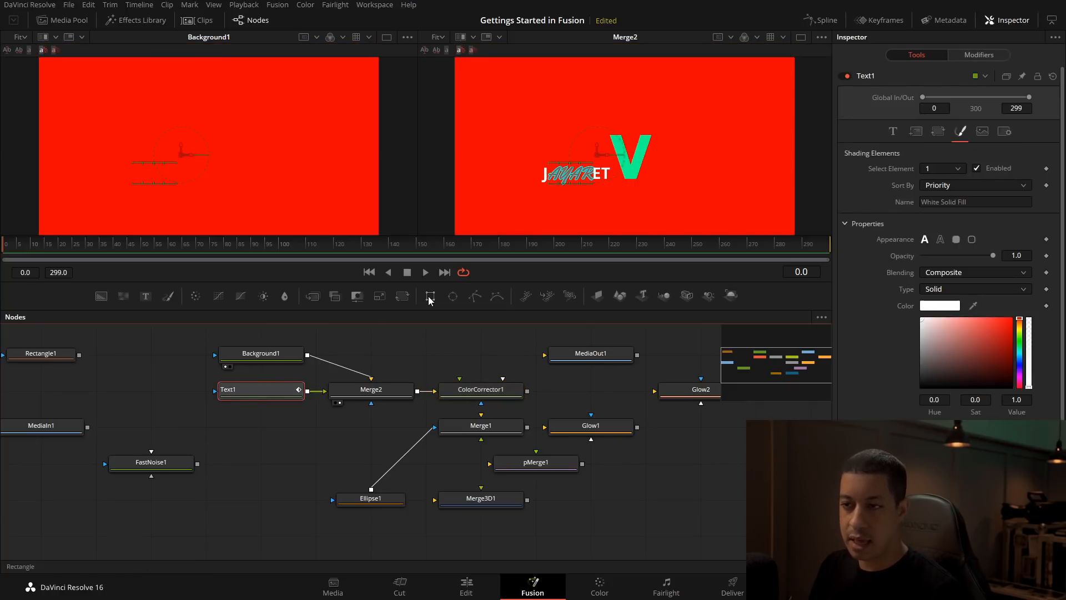
pyautogui.click(429, 296)
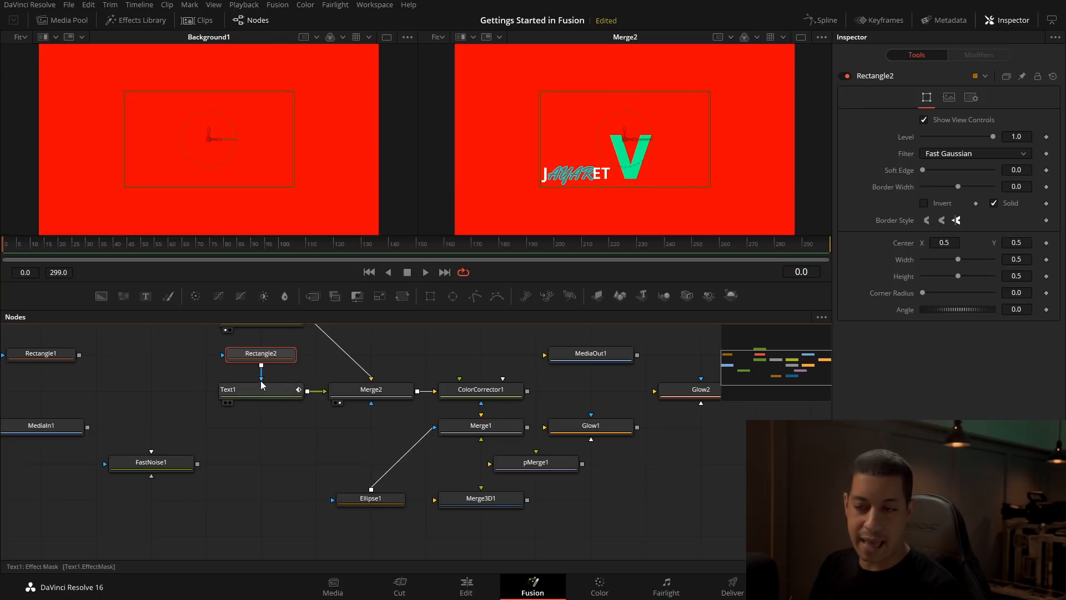
pyautogui.moveTo(310, 368); pyautogui.dragTo(230, 398)
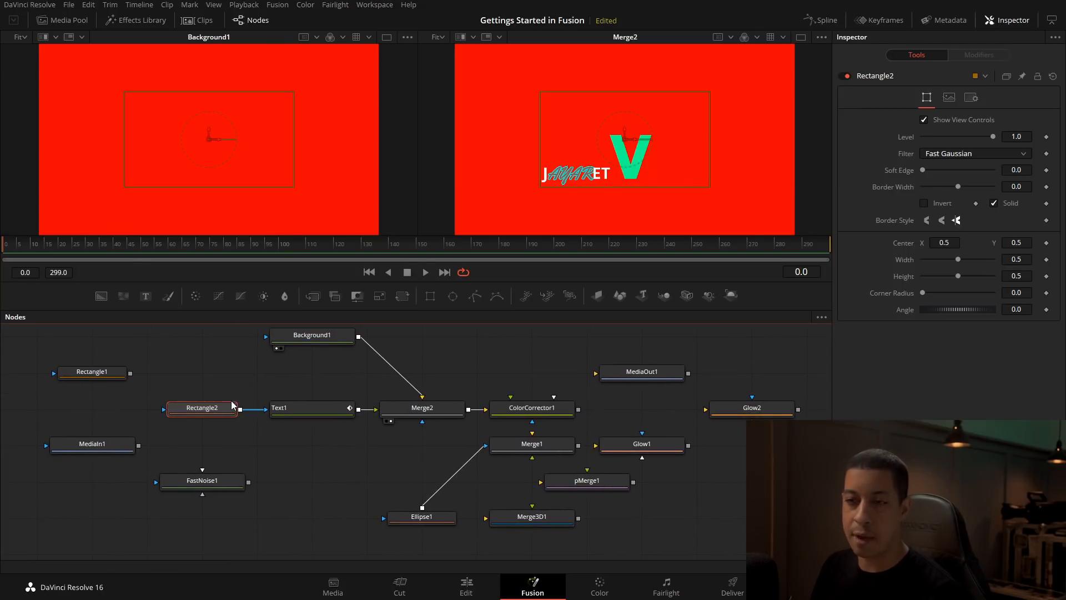
# Place Background1 directly above Text1 and move the playhead to frame 104.
pyautogui.click(318, 407)
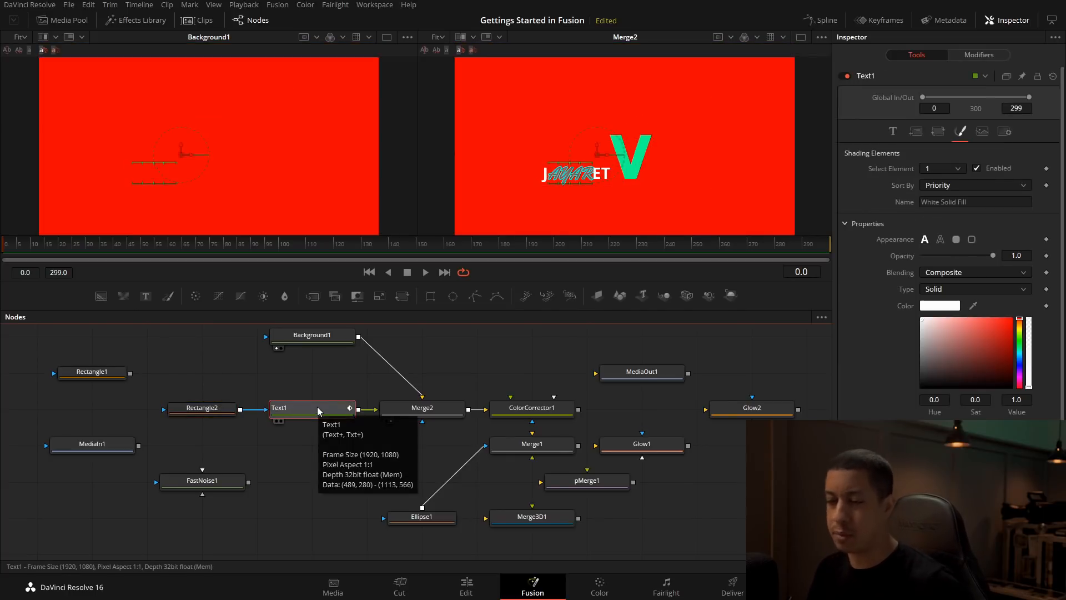
pyautogui.moveTo(325, 336); pyautogui.dragTo(324, 372)
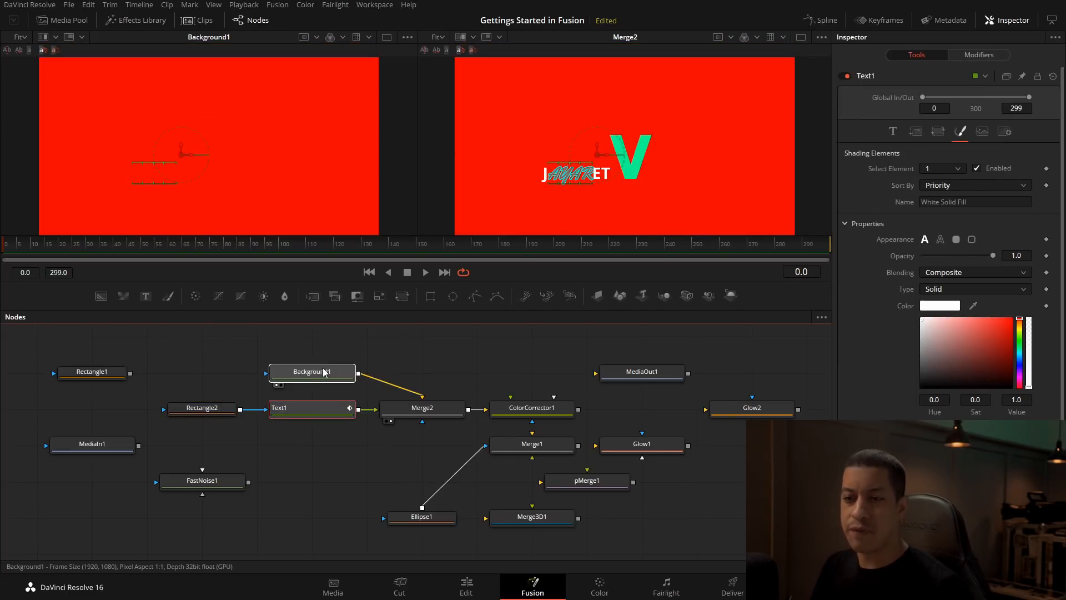
pyautogui.click(325, 372)
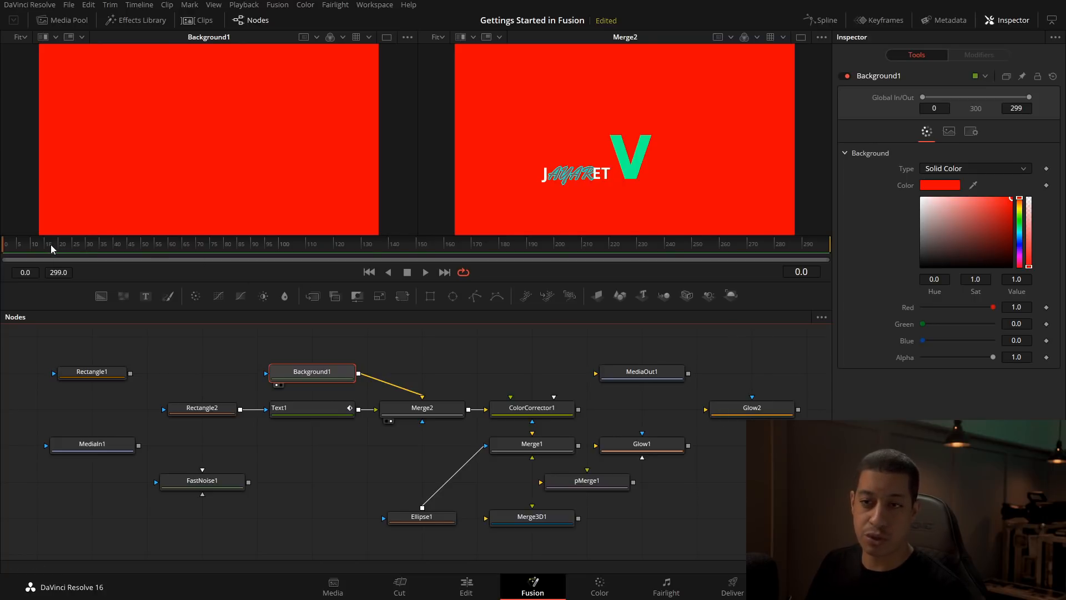
pyautogui.moveTo(138, 250); pyautogui.dragTo(288, 246)
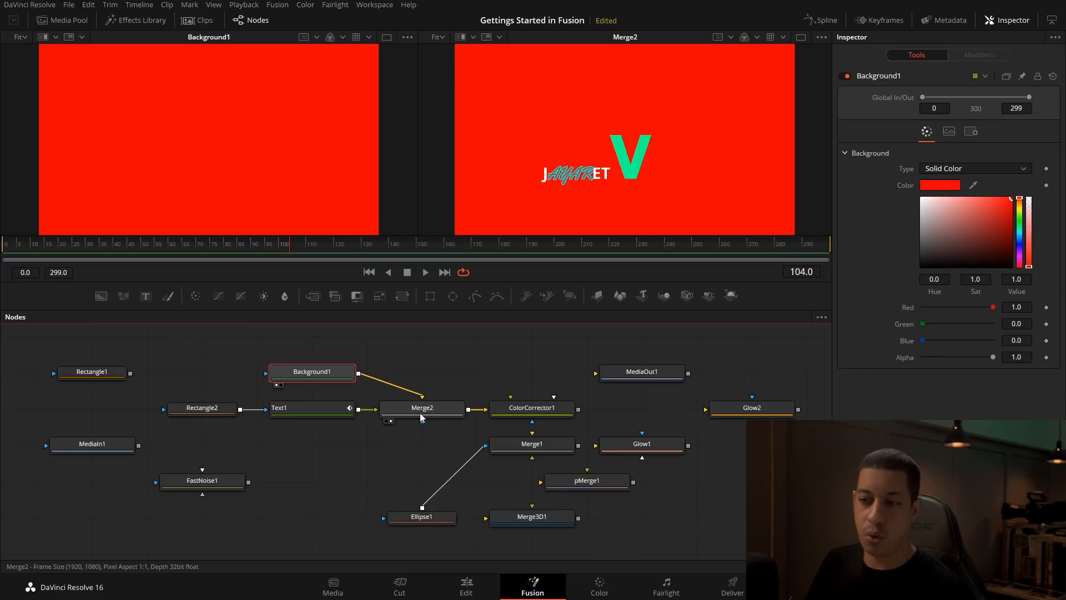
pyautogui.click(434, 418)
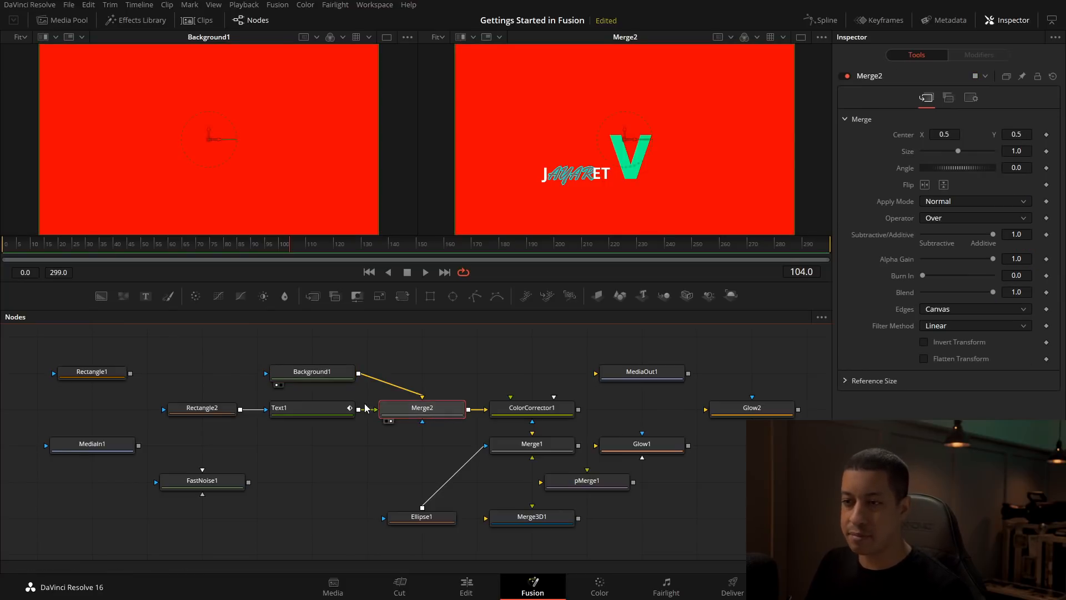
pyautogui.click(322, 378)
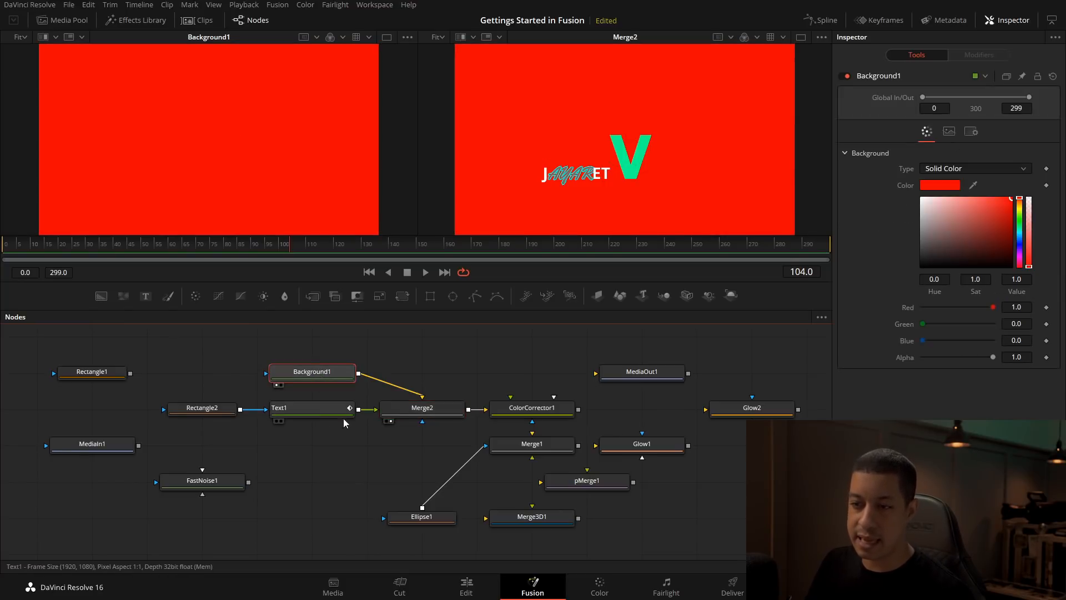
# Disconnect Text1 from Merge2, place Background1 directly above Merge2, and shift Rectangle2 and Text1 left to leave a gap before Merge2.
pyautogui.click(371, 410)
pyautogui.moveTo(311, 372); pyautogui.dragTo(422, 371)
pyautogui.moveTo(206, 384); pyautogui.dragTo(347, 421)
pyautogui.moveTo(276, 410); pyautogui.dragTo(167, 408)
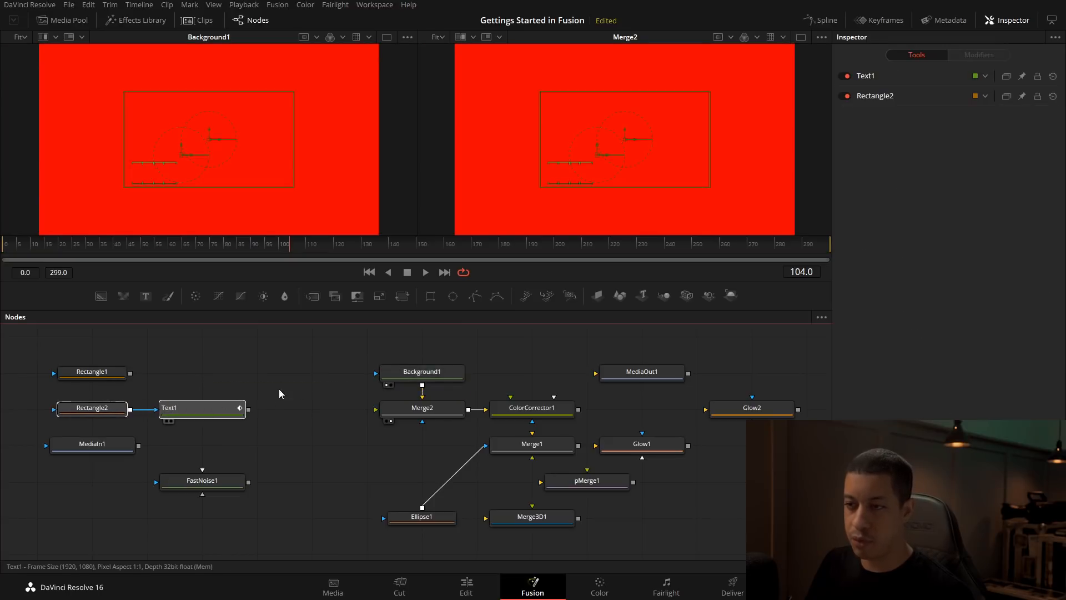
# Insert a Transform node between Text1 and Merge2 and show it in the first viewer.
pyautogui.click(279, 391)
pyautogui.moveTo(403, 296); pyautogui.dragTo(317, 409)
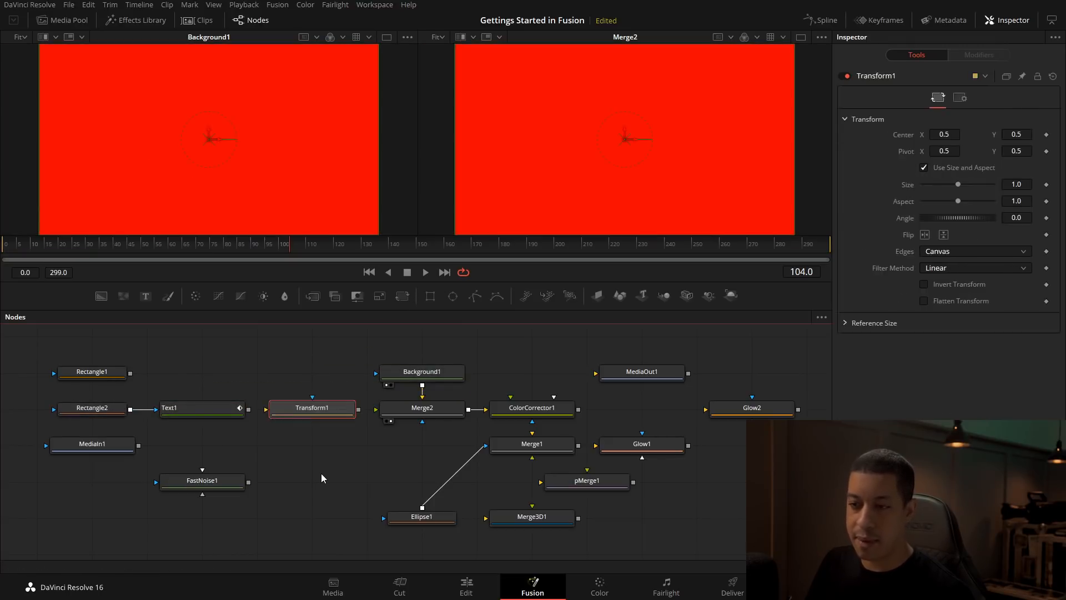
pyautogui.moveTo(248, 409); pyautogui.dragTo(267, 409)
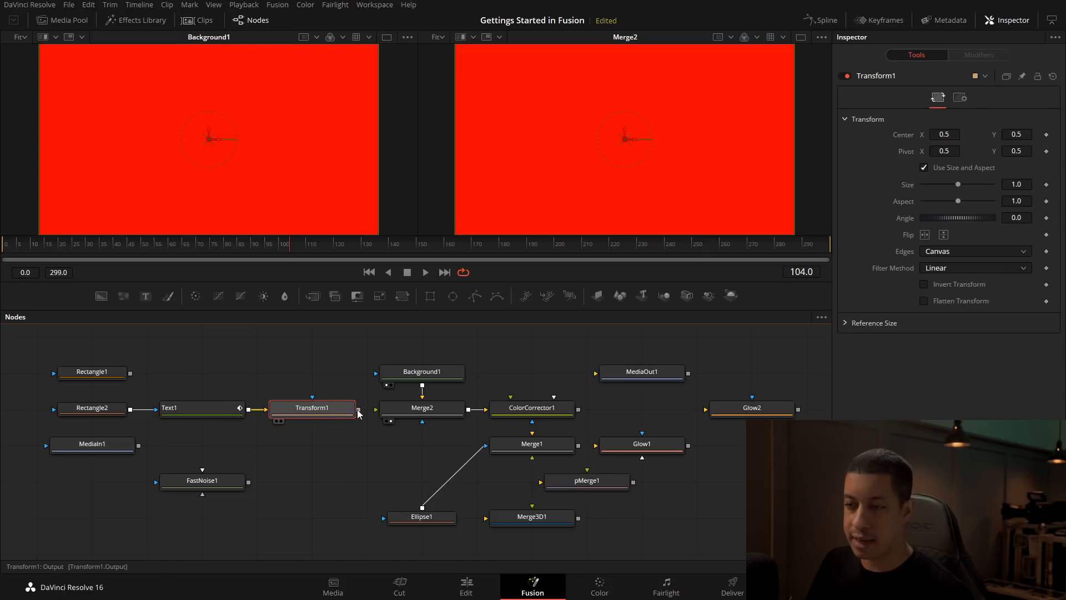
pyautogui.moveTo(358, 409); pyautogui.dragTo(271, 208)
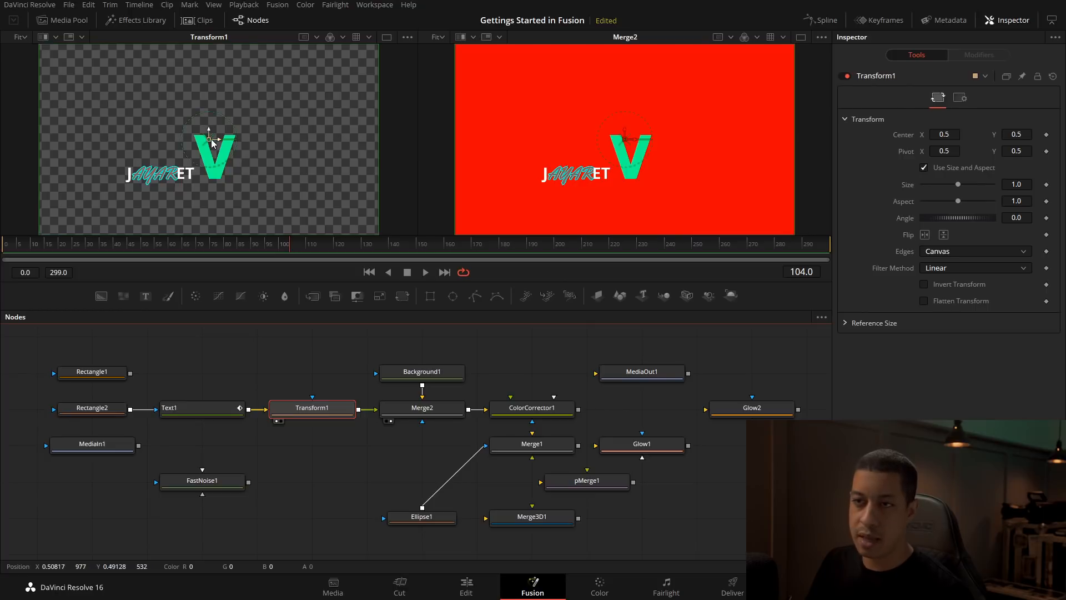
# Keyframe the Transform's Center at about X 0.296, Y 0.419 on frame 104 and about X 0.794, Y 0.477 on frame 140.
pyautogui.moveTo(232, 143); pyautogui.dragTo(142, 159)
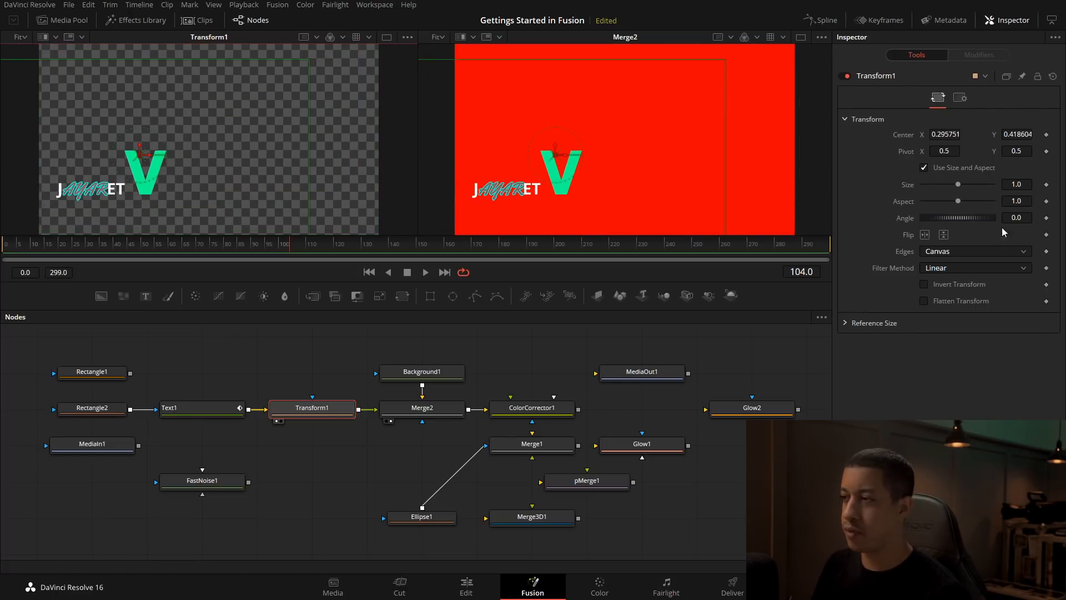
pyautogui.click(1047, 135)
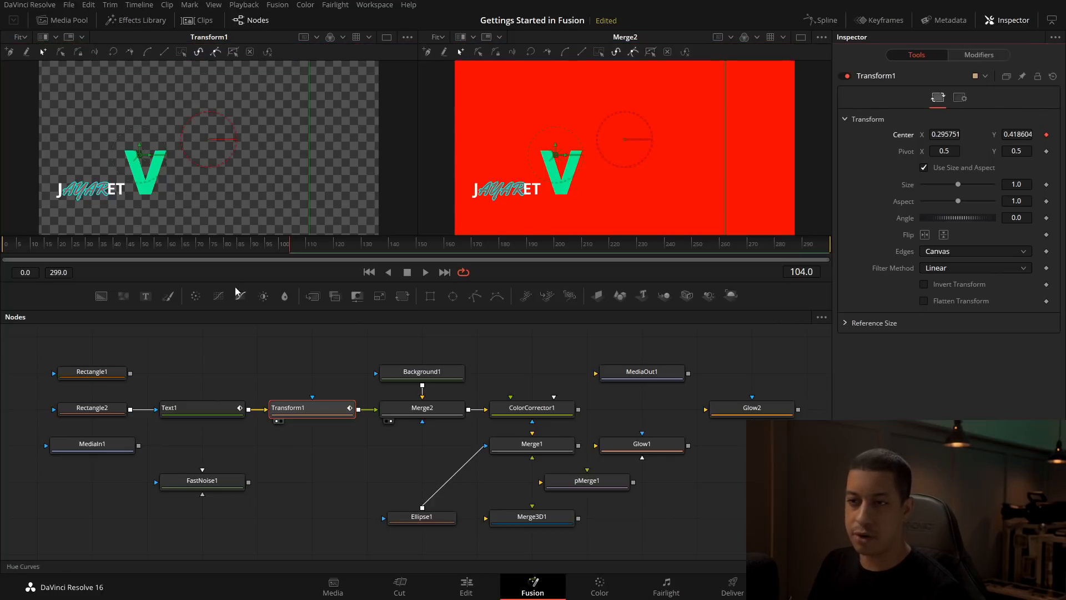
pyautogui.moveTo(291, 246); pyautogui.dragTo(302, 248)
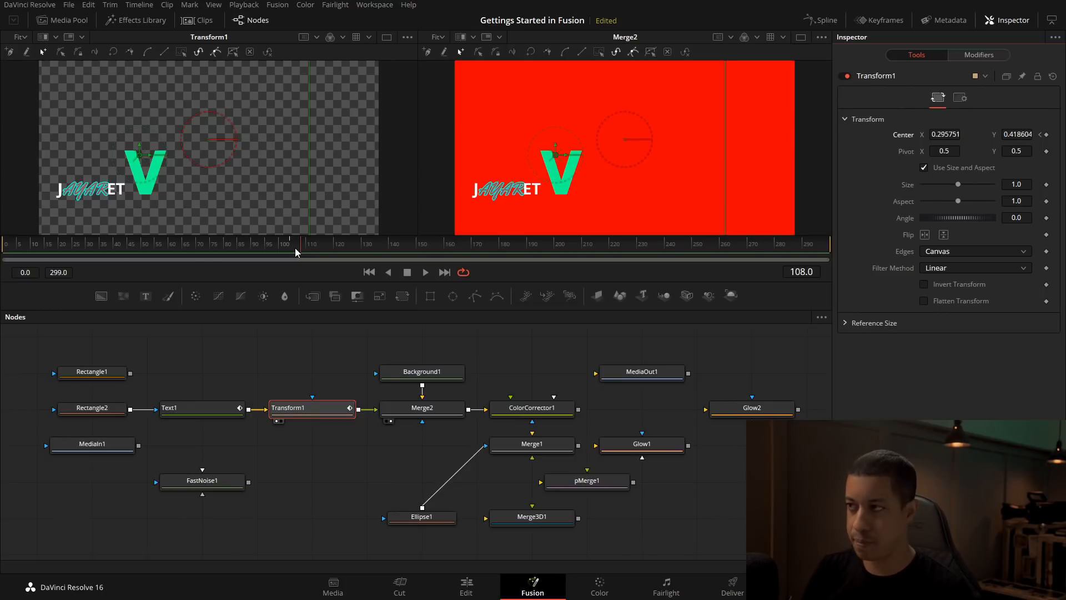
pyautogui.moveTo(300, 245); pyautogui.dragTo(391, 247)
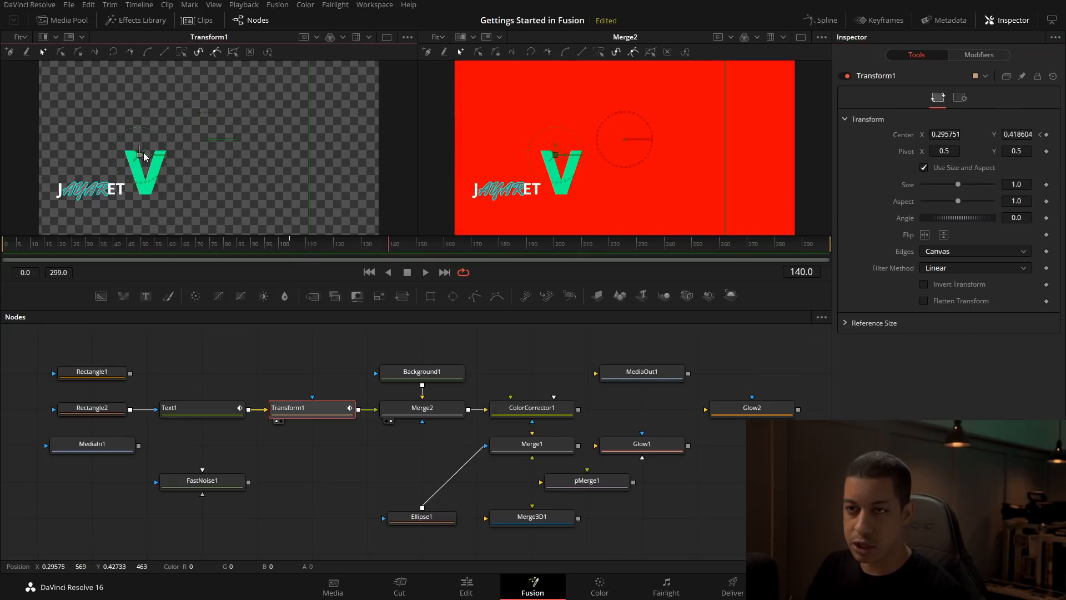
pyautogui.moveTo(140, 154); pyautogui.dragTo(310, 145)
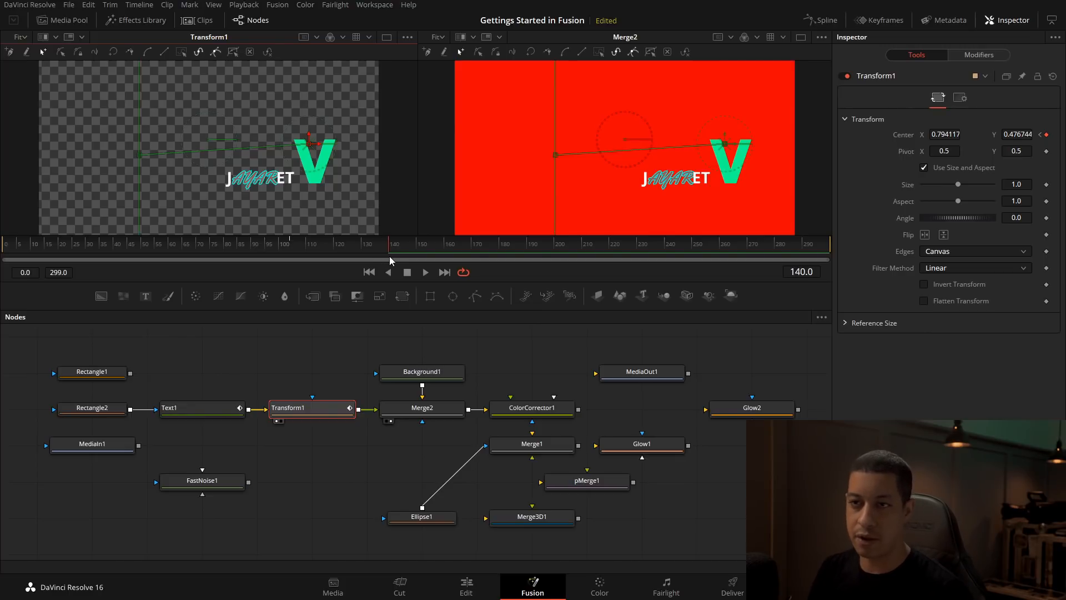
# Scrub through and play back the text's movement between the two Center keyframes, finishing on frame 122.
pyautogui.moveTo(318, 250); pyautogui.dragTo(102, 255)
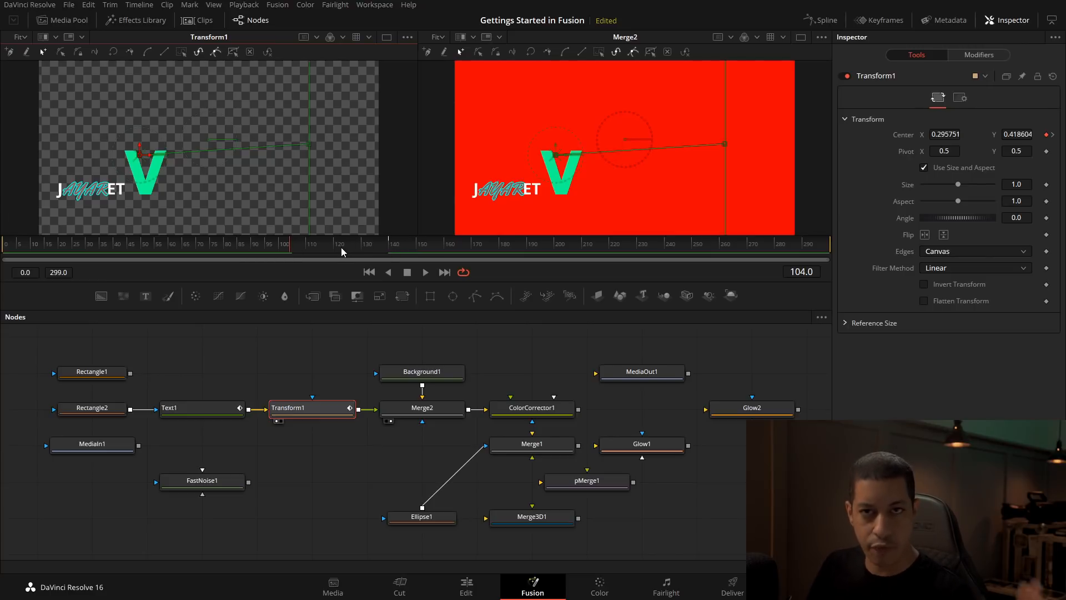
pyautogui.moveTo(296, 251); pyautogui.dragTo(388, 255)
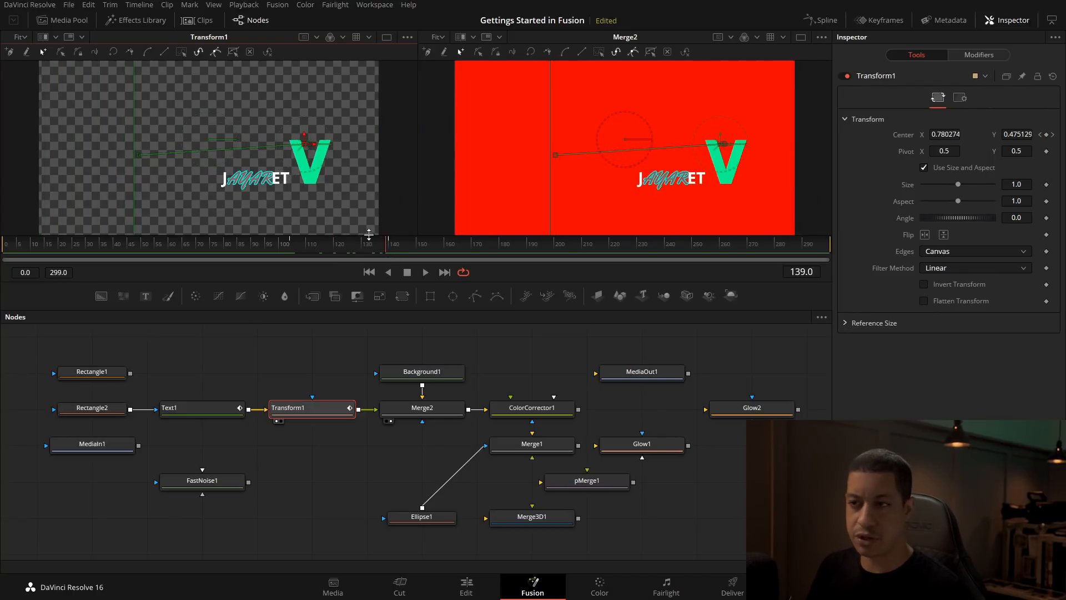
pyautogui.click(302, 255)
pyautogui.press('space')
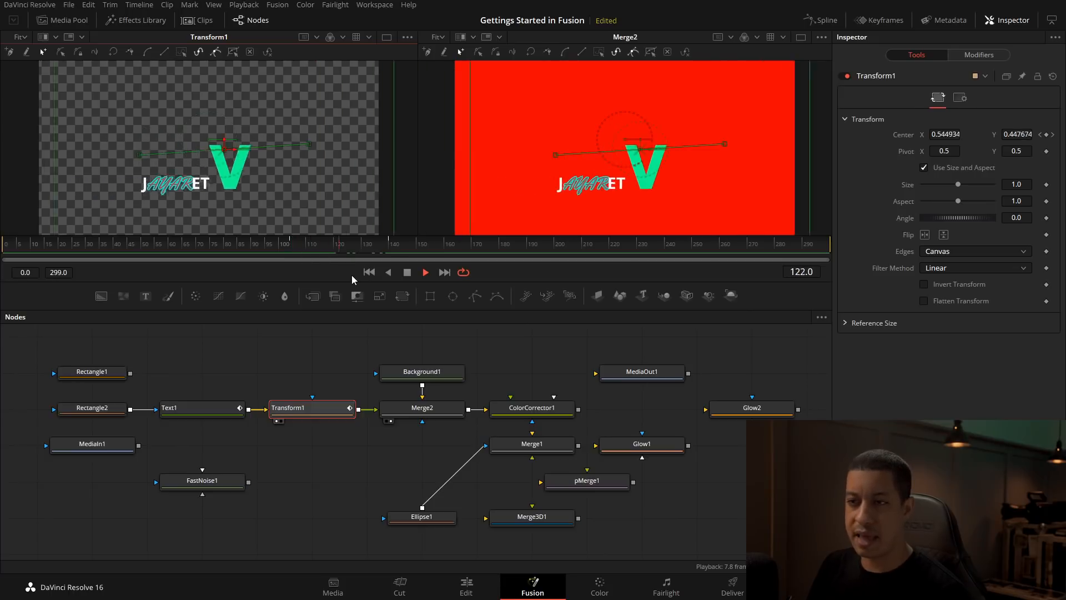
pyautogui.press('space')
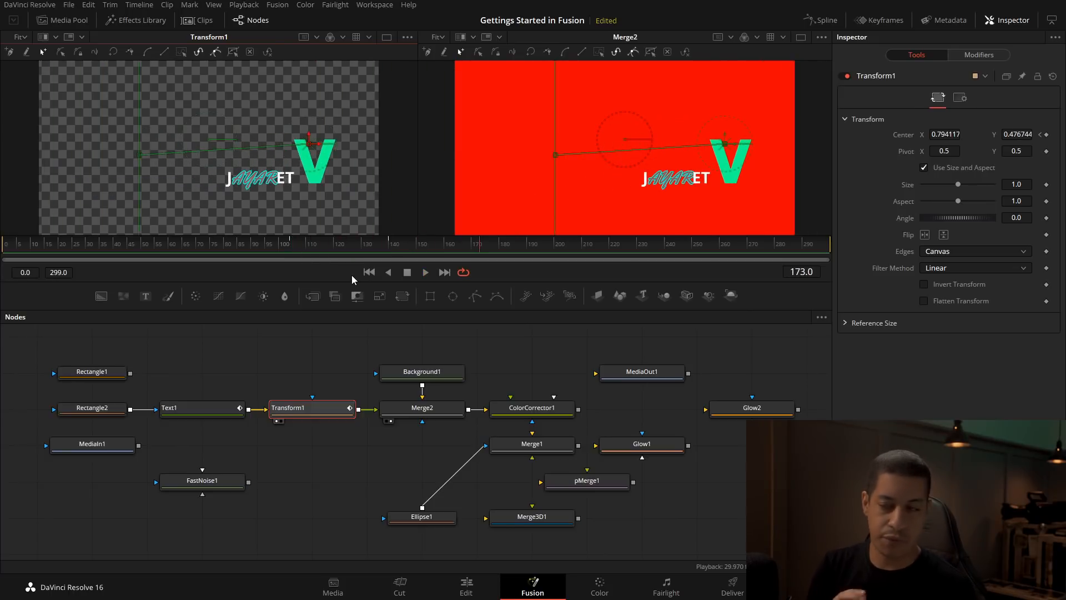
pyautogui.moveTo(375, 255); pyautogui.dragTo(339, 254)
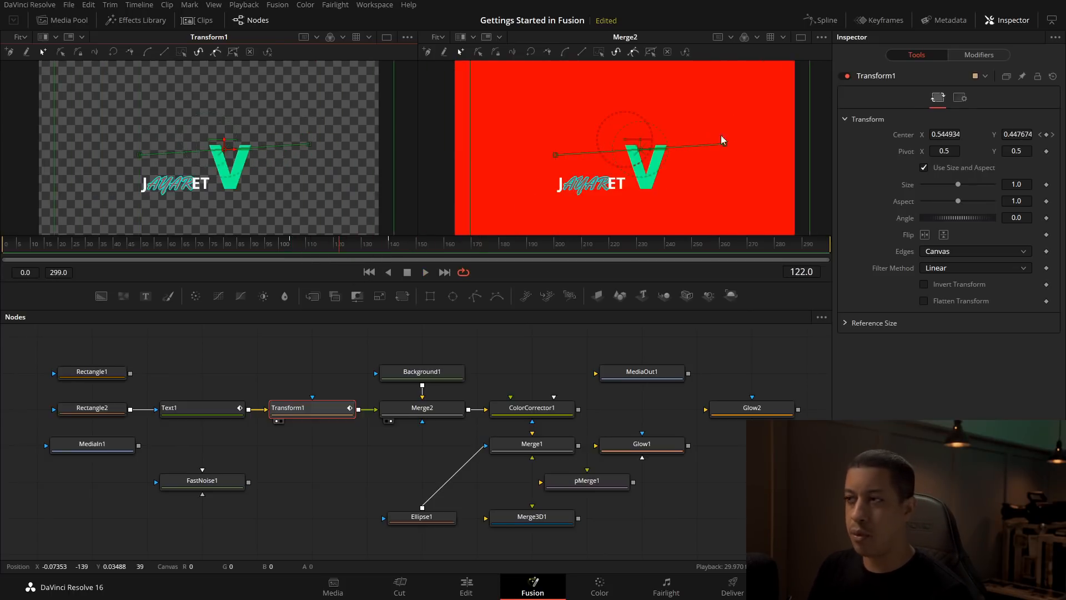
# Open the Spline editor, extend and widen it, and display Transform1's Displacement curve fitted to the graph.
pyautogui.click(830, 21)
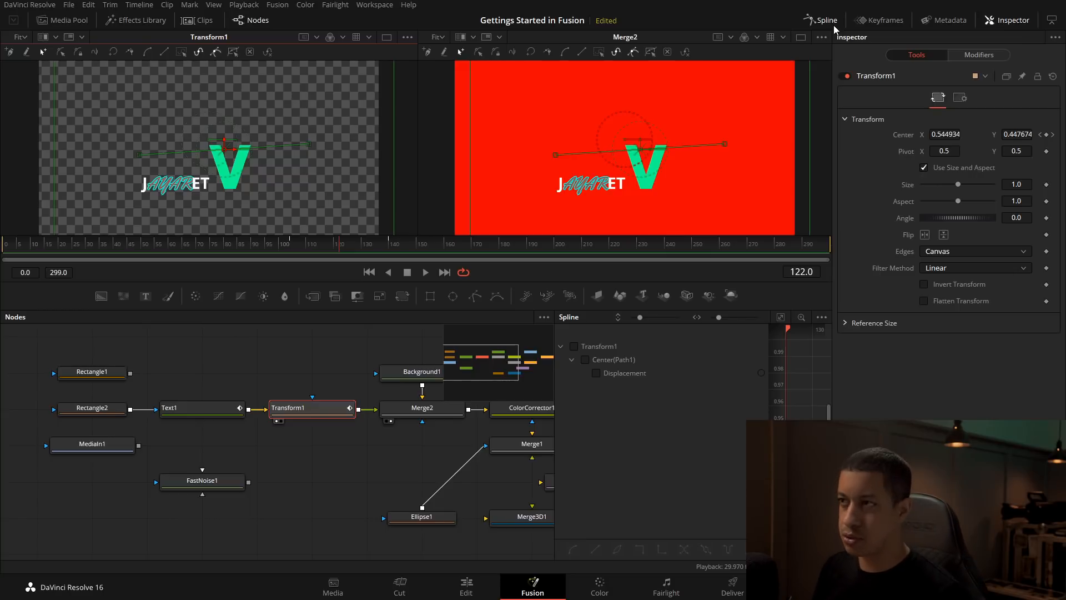
pyautogui.click(1050, 21)
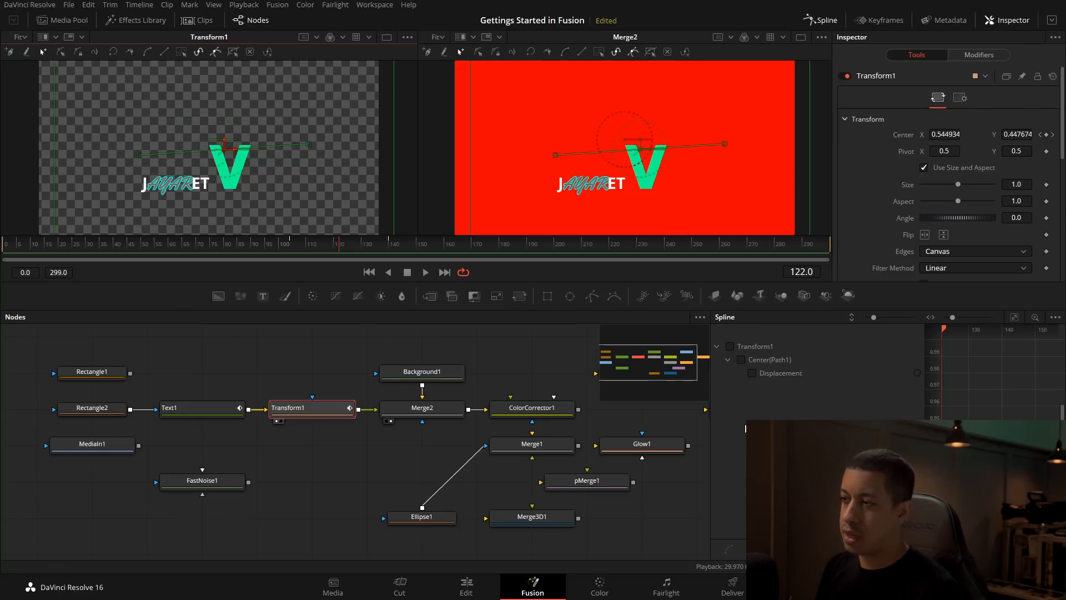
pyautogui.moveTo(711, 442); pyautogui.dragTo(591, 444)
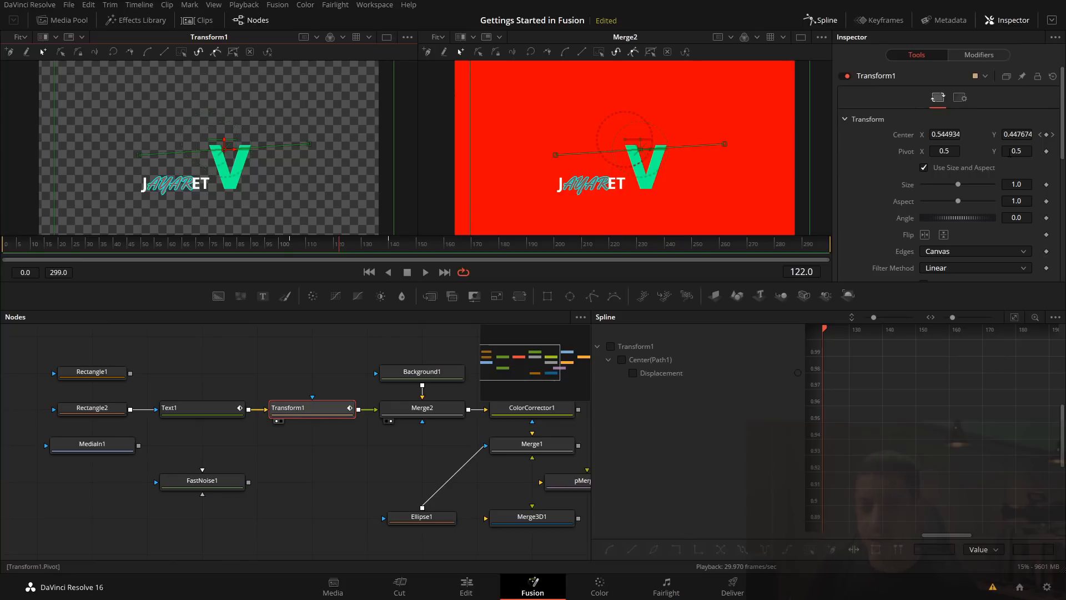
pyautogui.click(636, 374)
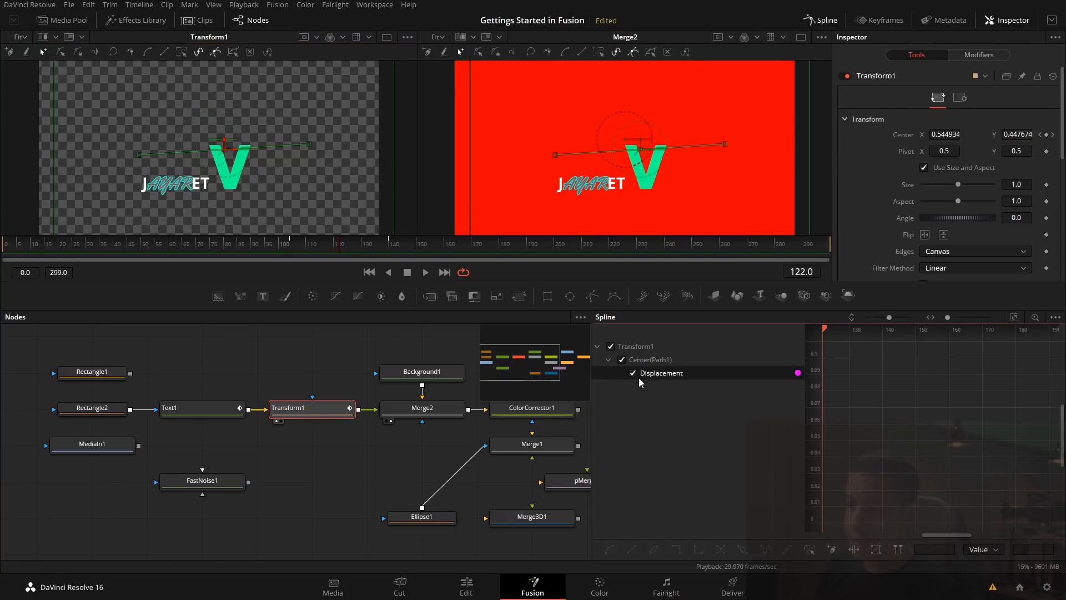
pyautogui.click(1014, 317)
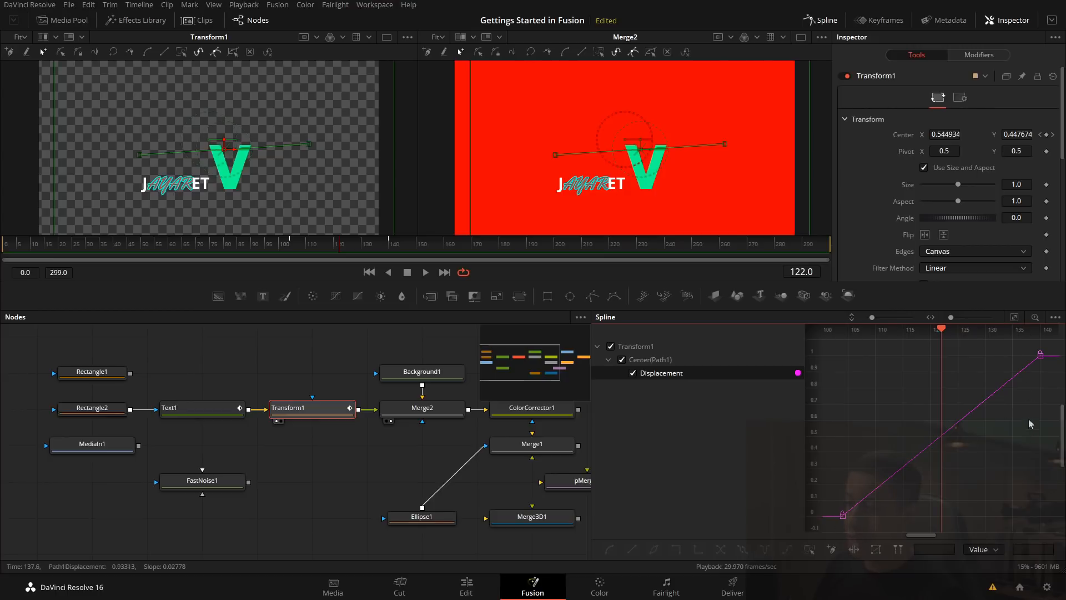
# Bend the Displacement curve to rise steeply from frame 104 and ease gradually into frame 140, and play the animation from frame 83.
pyautogui.click(974, 408)
pyautogui.moveTo(971, 413); pyautogui.dragTo(877, 362)
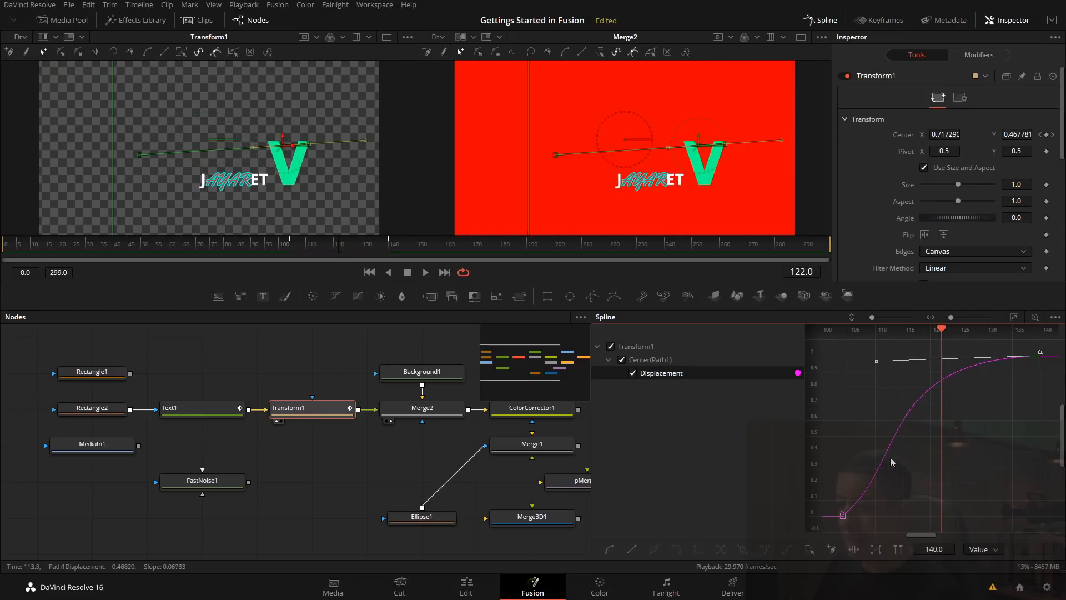
pyautogui.click(841, 517)
pyautogui.moveTo(909, 464); pyautogui.dragTo(852, 440)
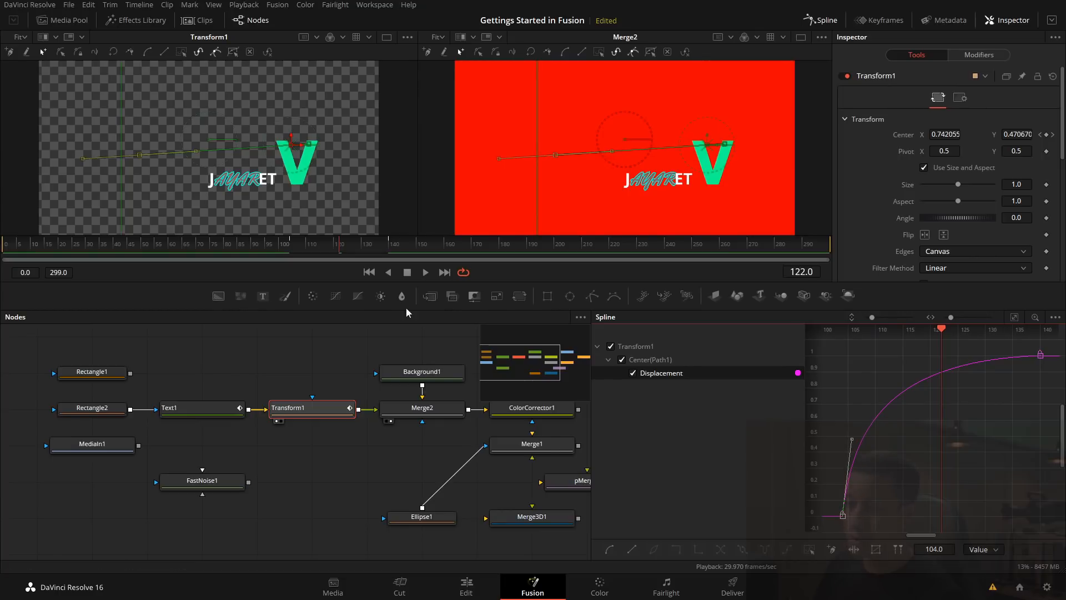
pyautogui.click(231, 246)
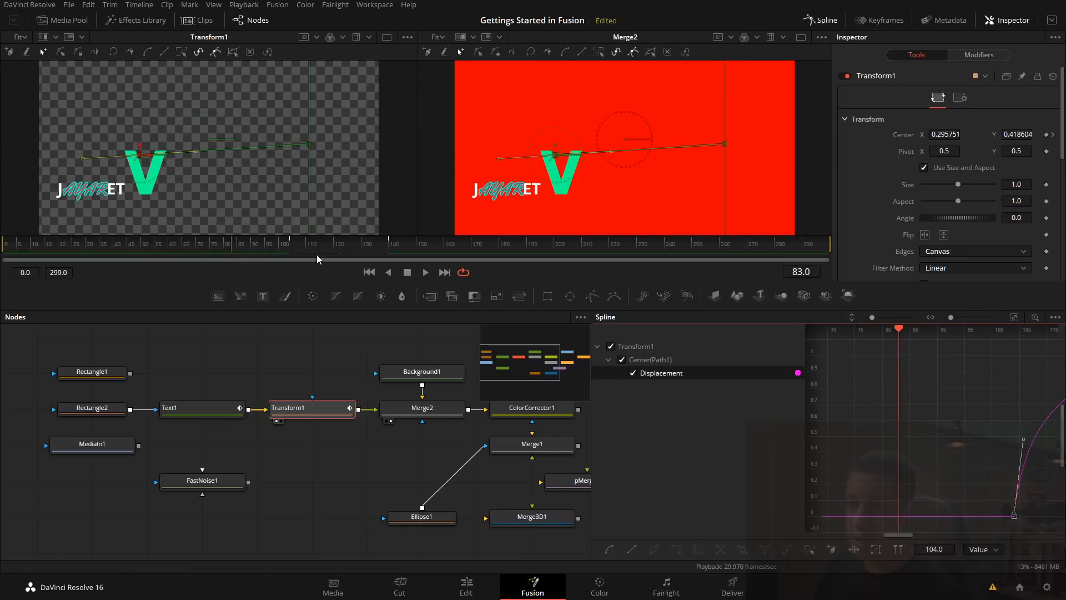
pyautogui.click(426, 272)
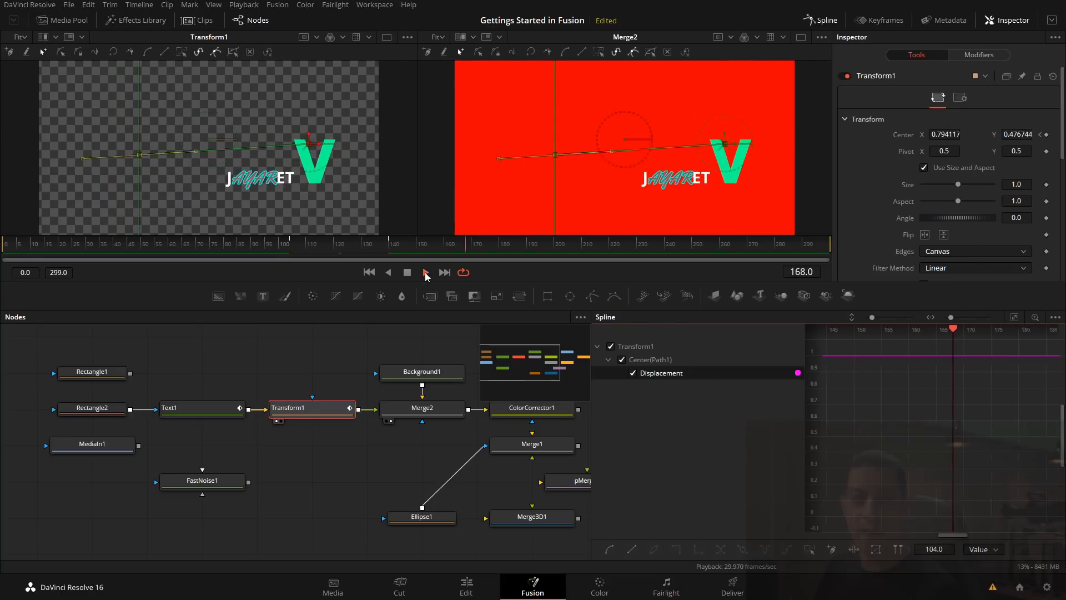
# Examine the Displacement curve in the Spline graph at fitted and wider scales, including the frames before its first keyframe.
pyautogui.moveTo(966, 538); pyautogui.dragTo(924, 529)
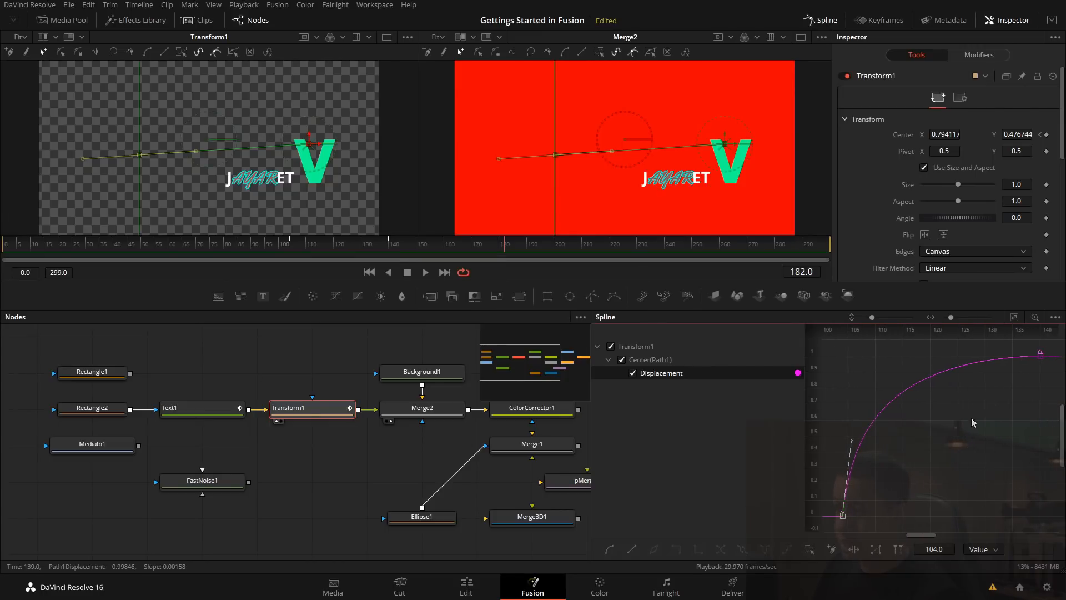
pyautogui.click(1014, 317)
pyautogui.scroll(-3, 985, 412)
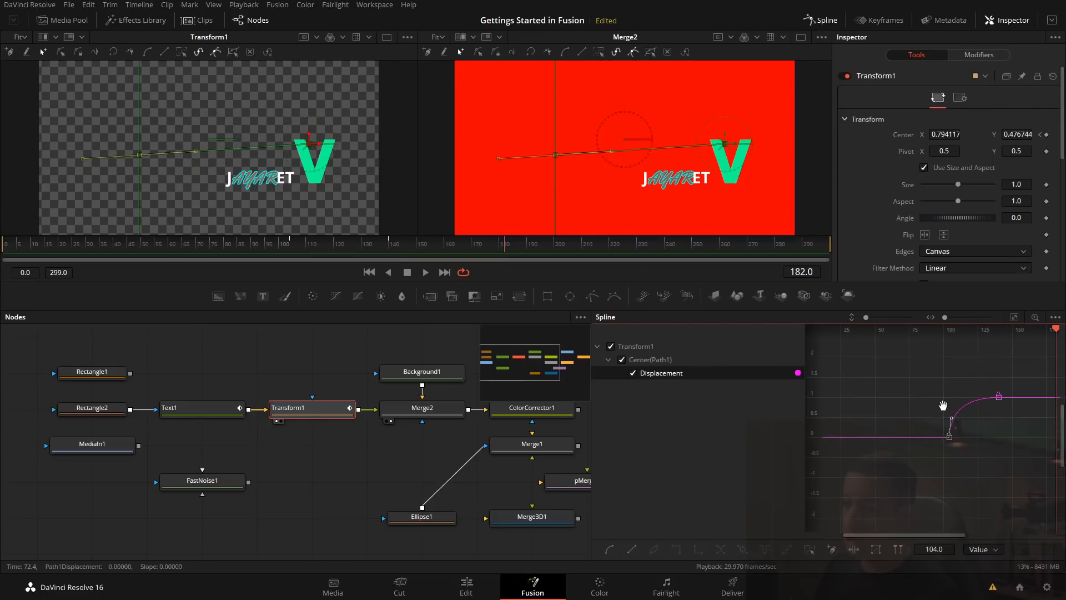
pyautogui.moveTo(943, 407); pyautogui.dragTo(1031, 391)
pyautogui.click(981, 388)
pyautogui.moveTo(905, 388); pyautogui.dragTo(970, 383)
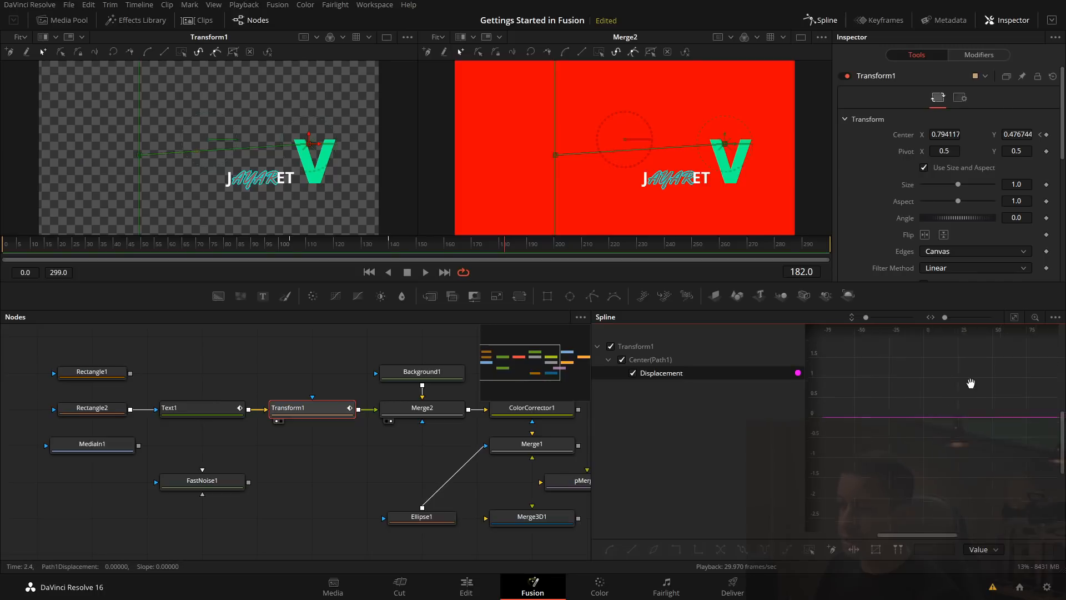
# Fit the Displacement curve to the graph and make the segment between its two keyframes linear.
pyautogui.click(1015, 318)
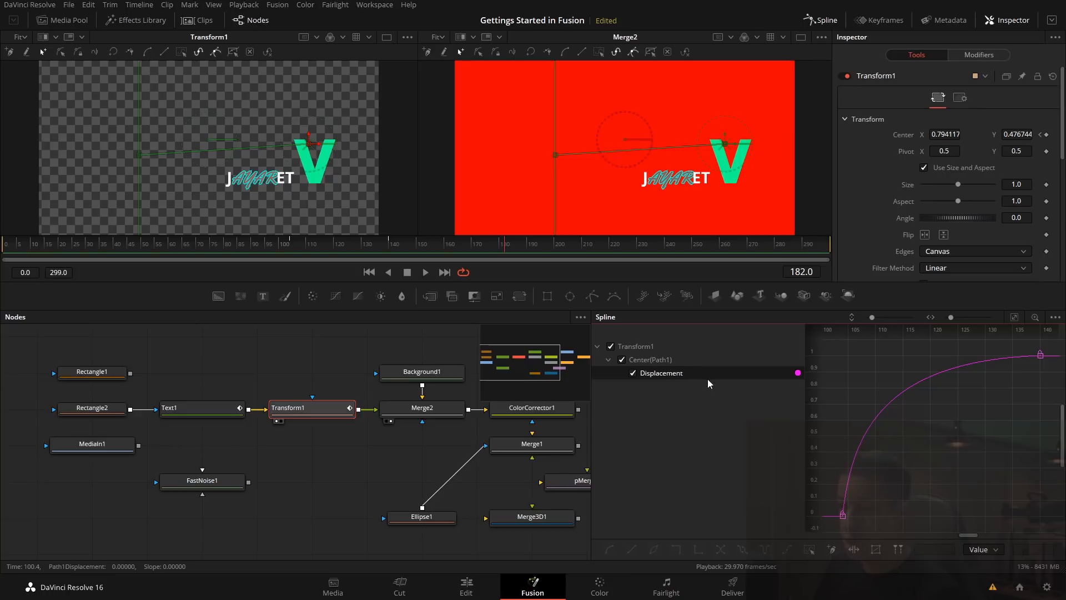
pyautogui.moveTo(1036, 362); pyautogui.dragTo(819, 527)
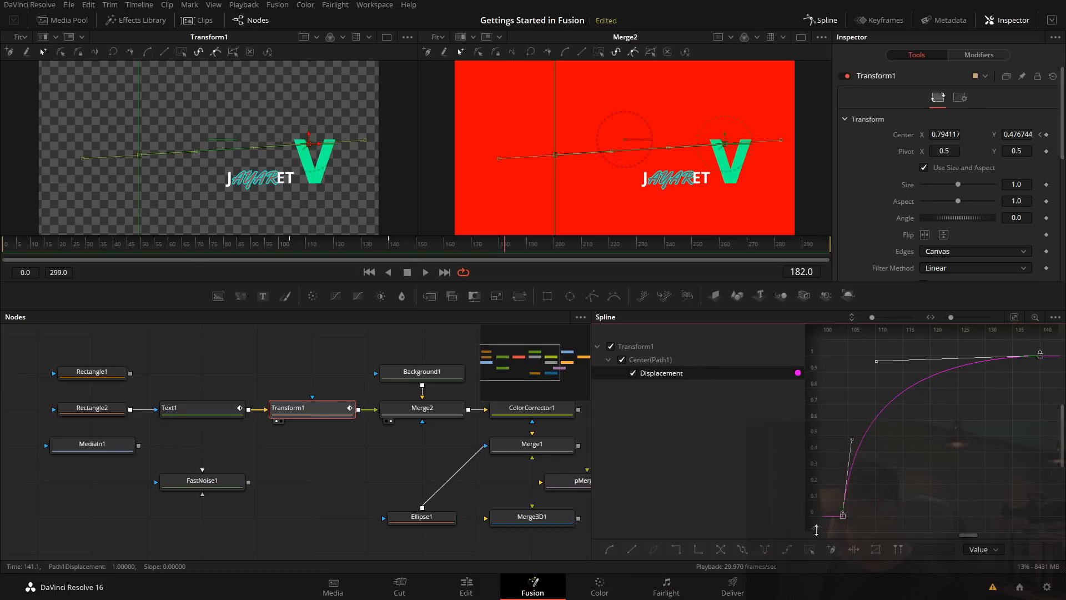
pyautogui.press('l')
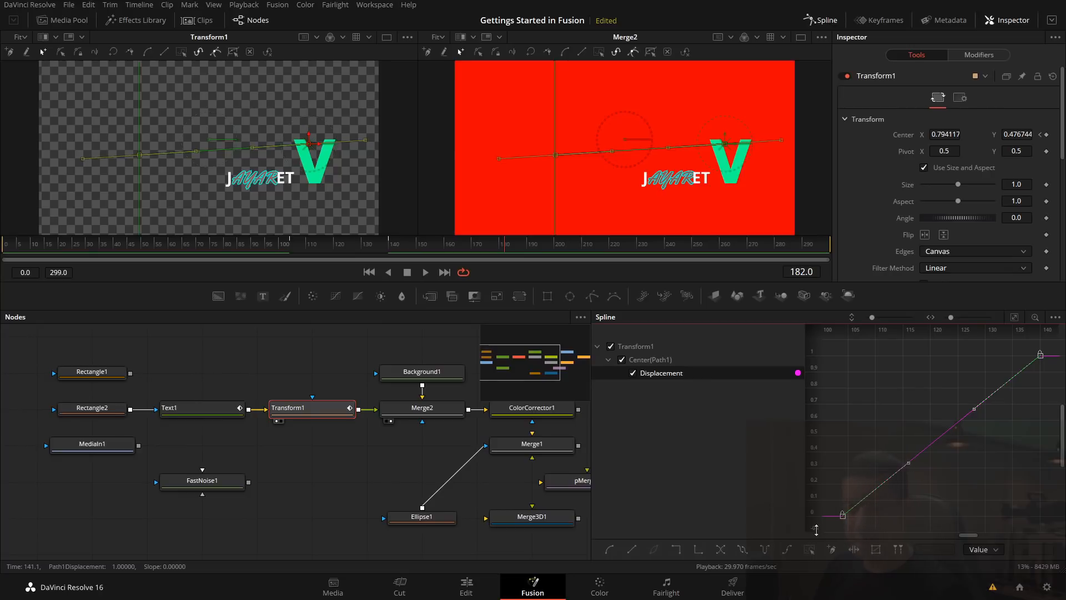
pyautogui.click(1014, 419)
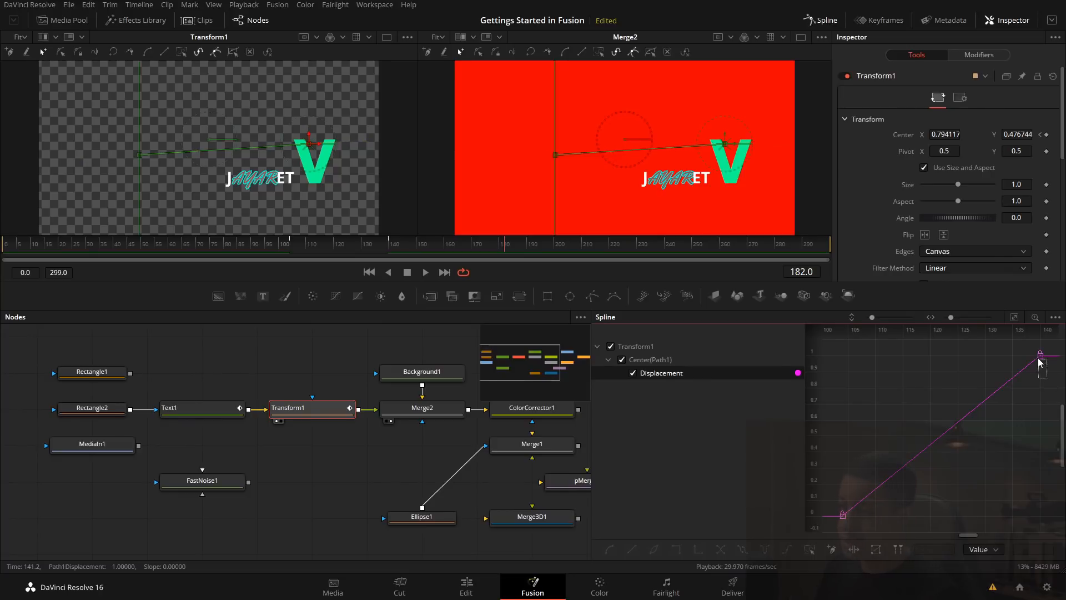
# Smooth the Displacement curve at its frame 140 keyframe and set that keyframe's Ease In to 71.1.
pyautogui.click(1040, 358)
pyautogui.press('s')
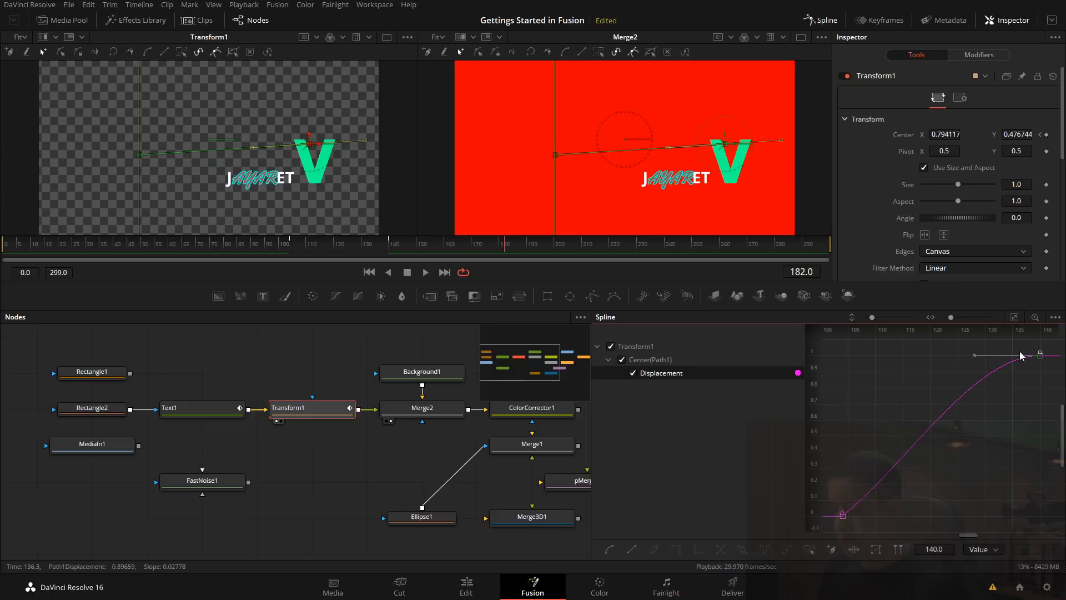
pyautogui.press('t')
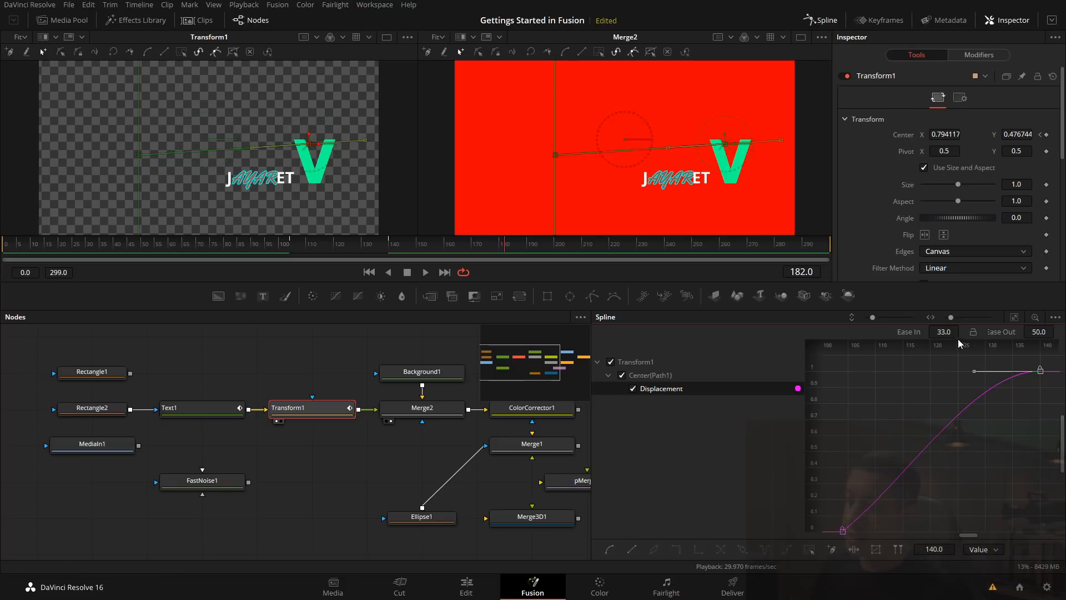
pyautogui.moveTo(949, 332); pyautogui.dragTo(954, 330)
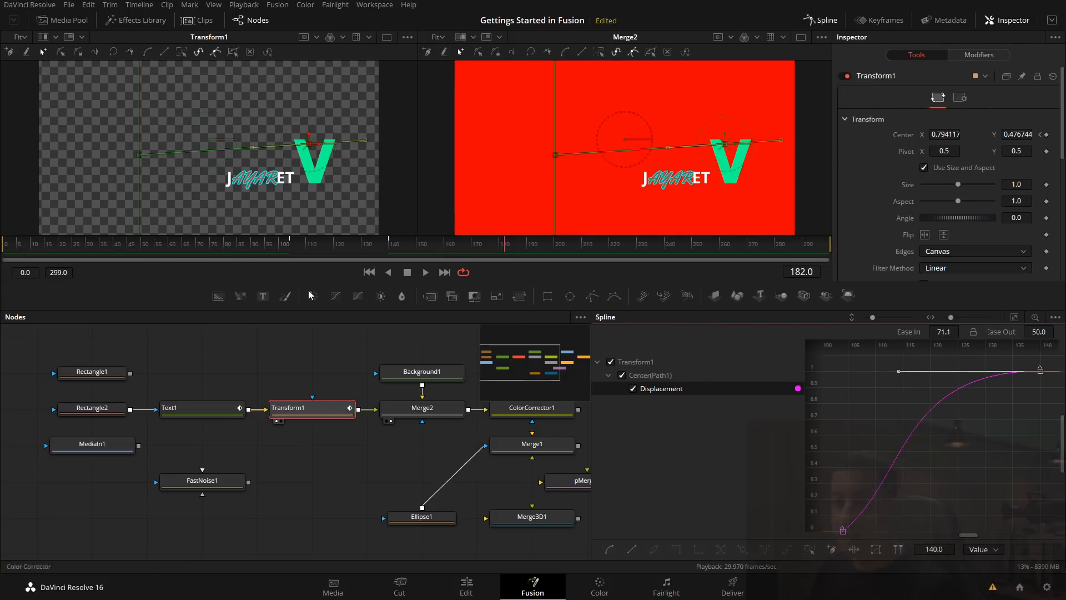
# Play back the eased text movement from before the first keyframe until past frame 140.
pyautogui.click(240, 244)
pyautogui.press('space')
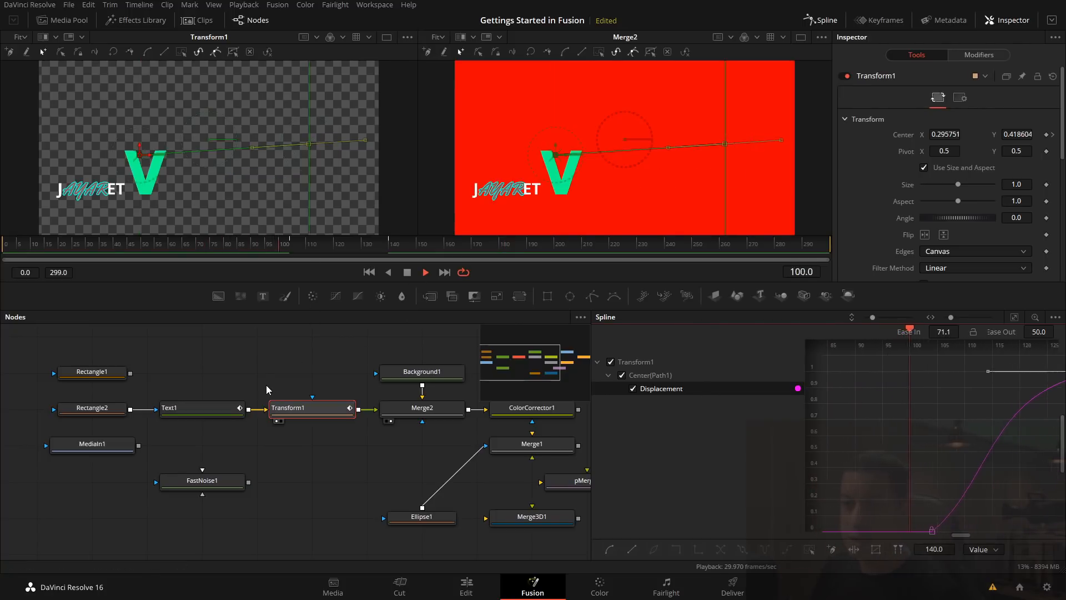
pyautogui.press('space')
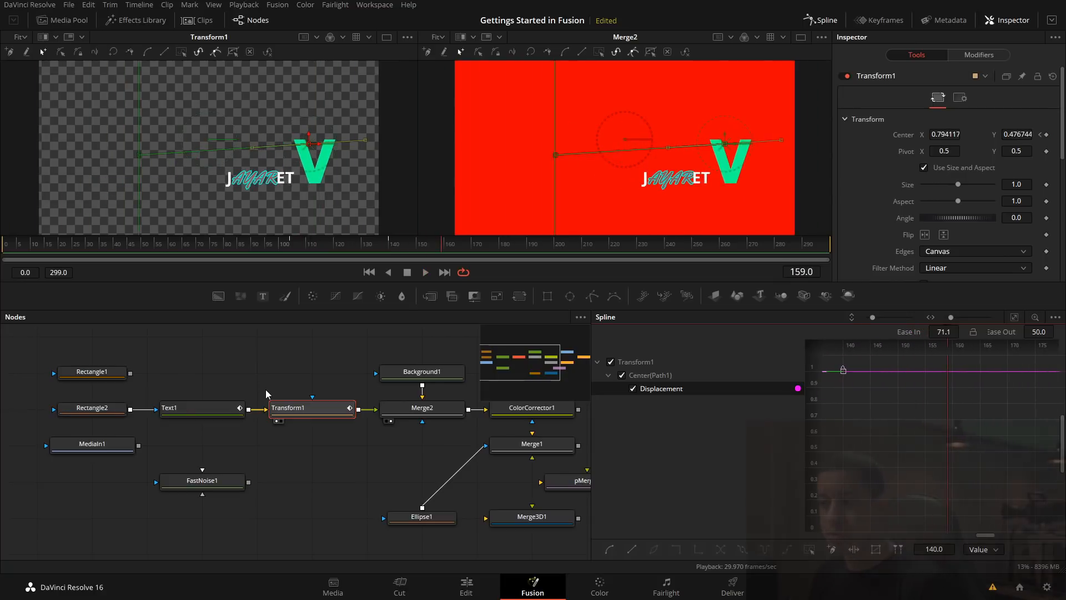
# Set the last Displacement keyframe's Ease In to 100.0 and replay the animation from before the first keyframe.
pyautogui.moveTo(951, 332); pyautogui.dragTo(969, 330)
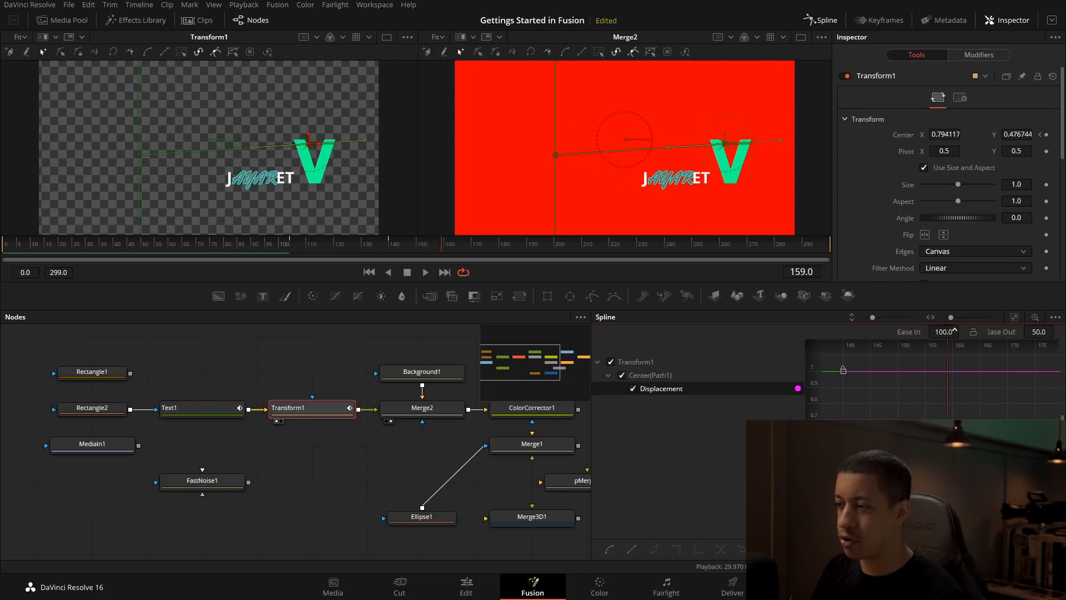
pyautogui.click(210, 245)
pyautogui.press('space')
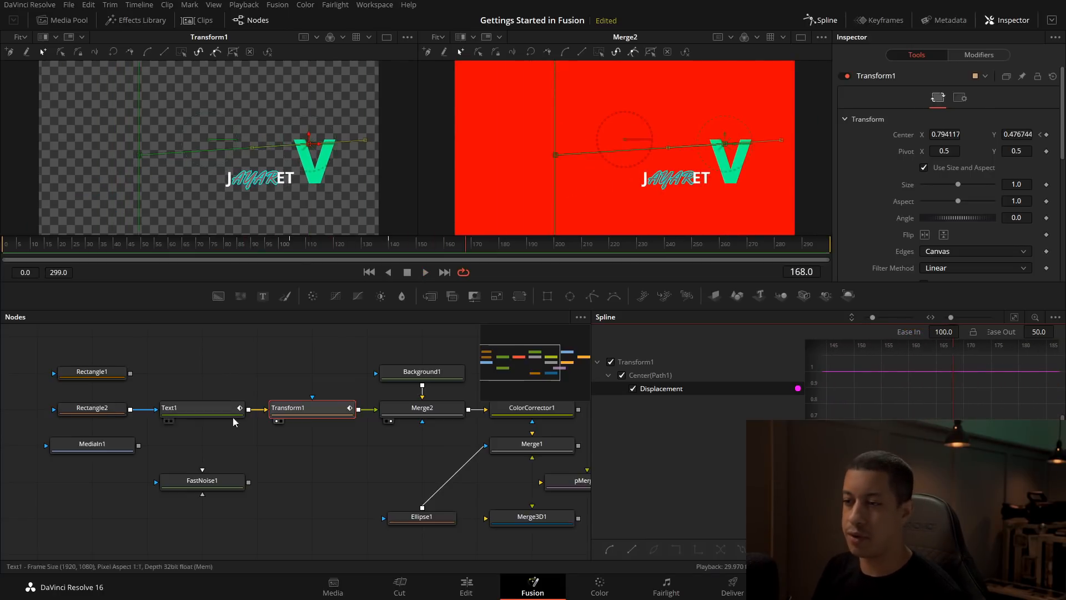
# Close the Spline editor and extend the Inspector to full height.
pyautogui.click(821, 20)
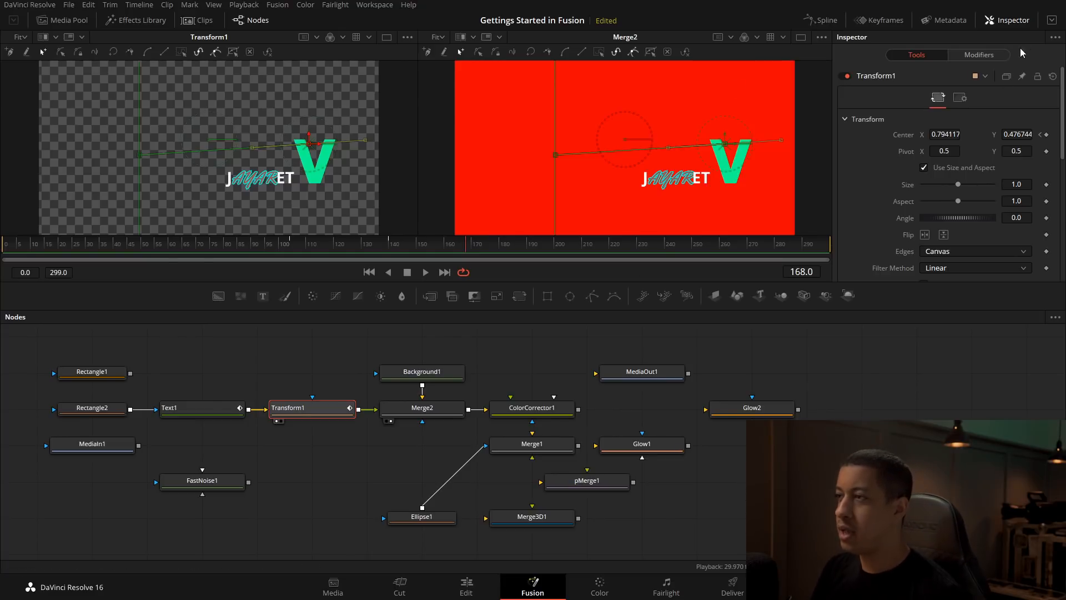
pyautogui.click(1052, 21)
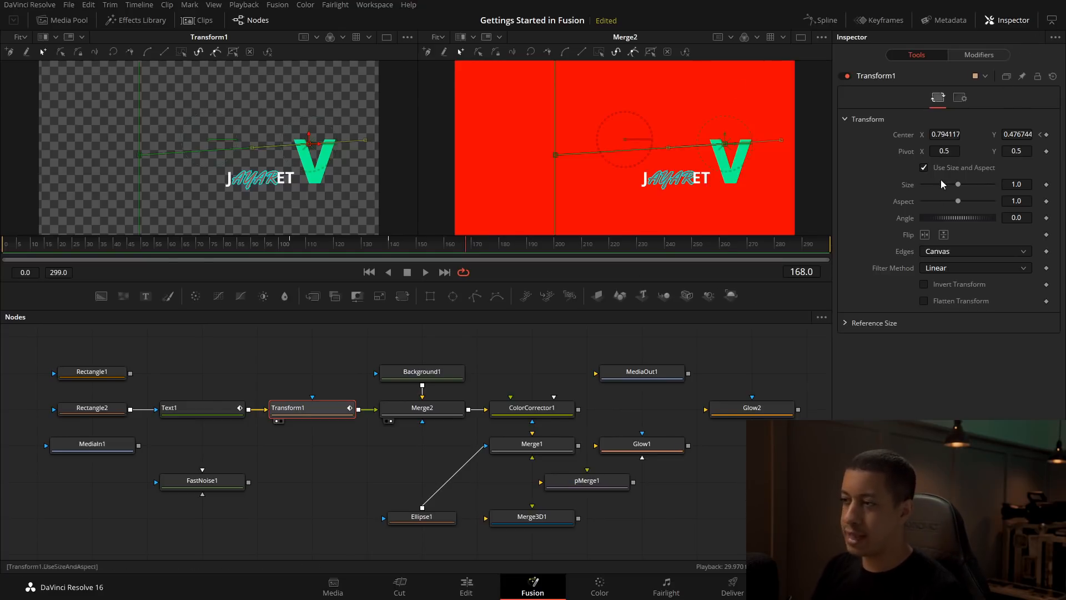
# Look through Text1's Transform and Text controls and the modifiers offered for its Size parameter.
pyautogui.click(956, 103)
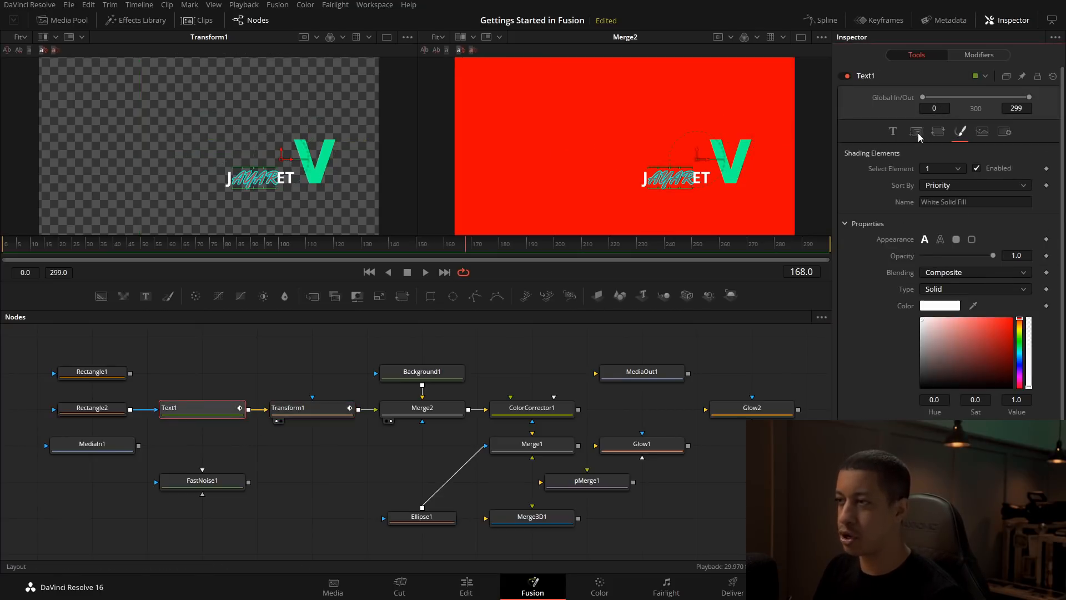
pyautogui.click(938, 131)
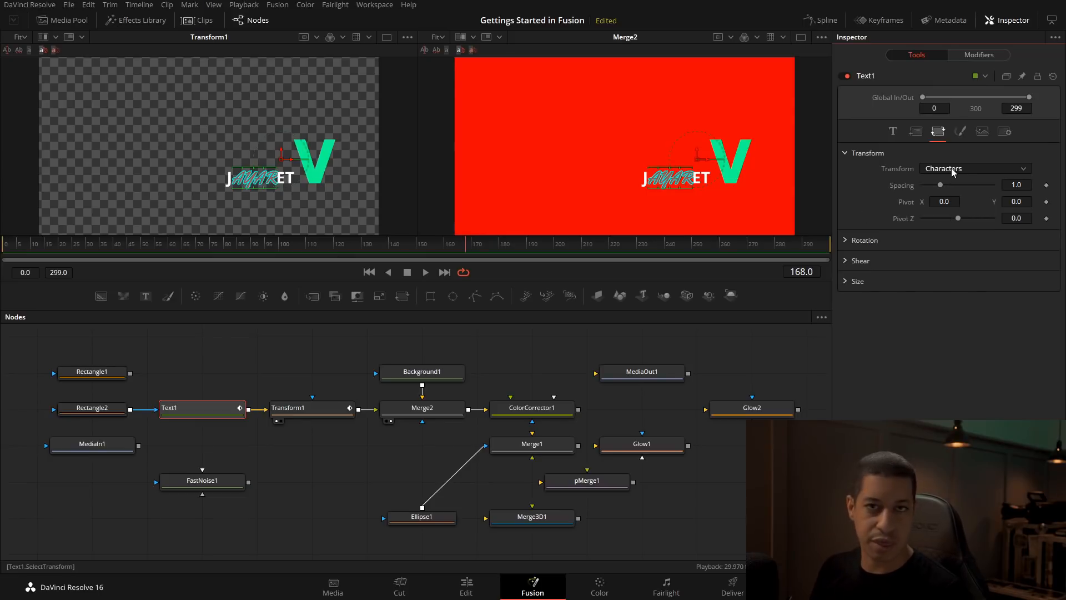
pyautogui.click(893, 133)
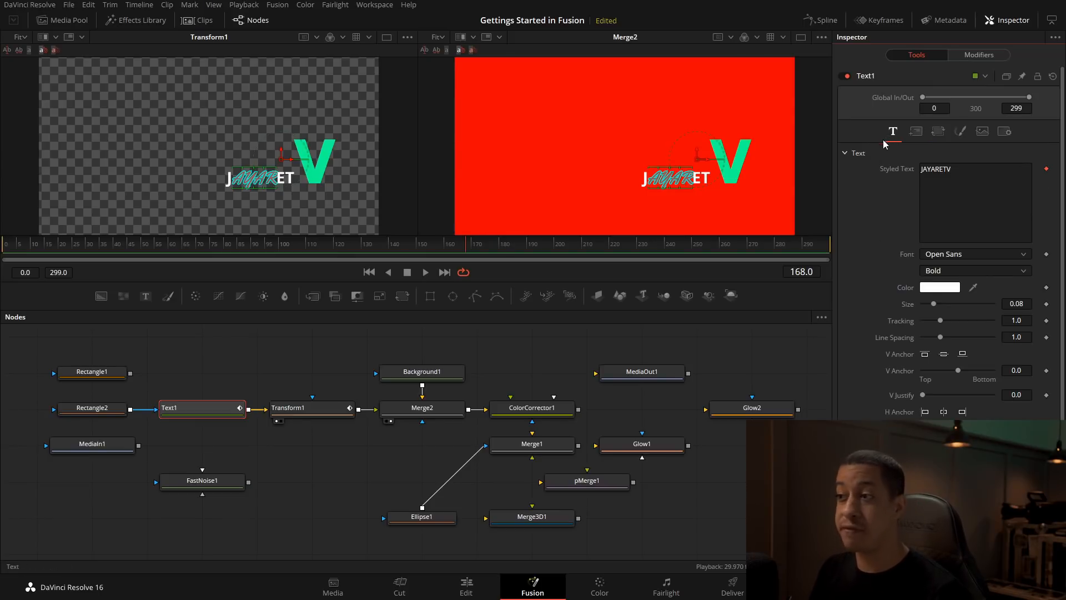
pyautogui.rightClick(908, 305)
pyautogui.moveTo(959, 357)
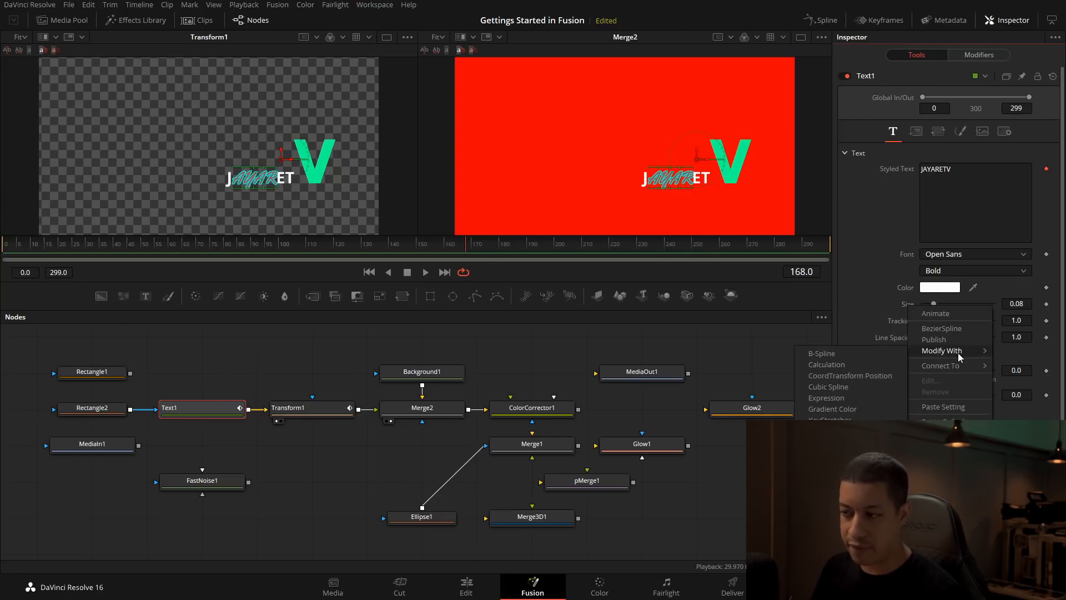
pyautogui.click(969, 216)
pyautogui.rightClick(969, 215)
pyautogui.click(879, 231)
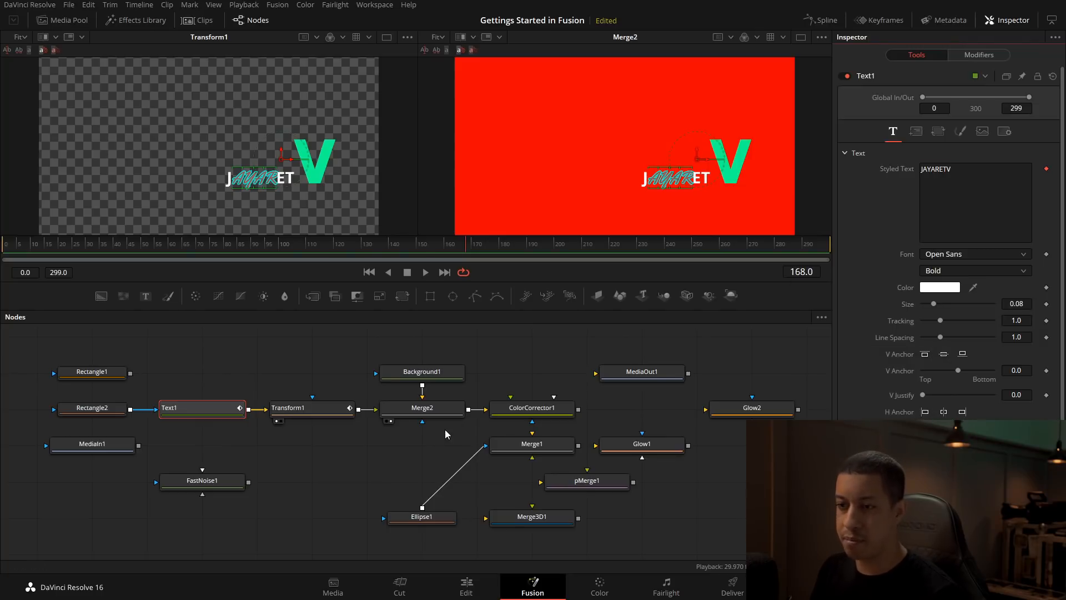
# Apply a Shake modifier to the Angle parameter of Transform1.
pyautogui.click(312, 414)
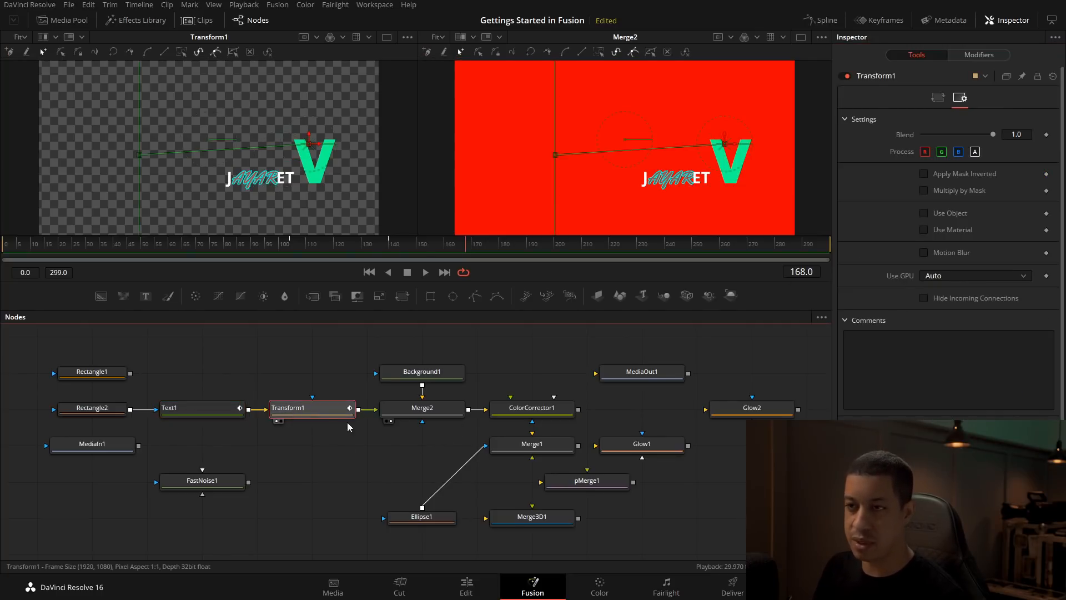
pyautogui.click(938, 98)
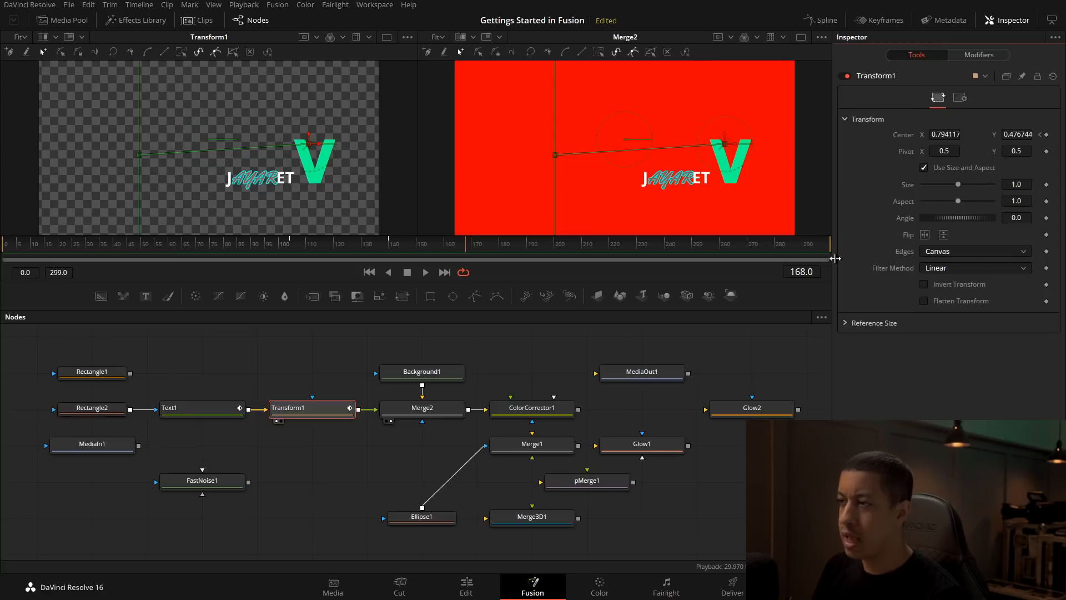
pyautogui.rightClick(907, 217)
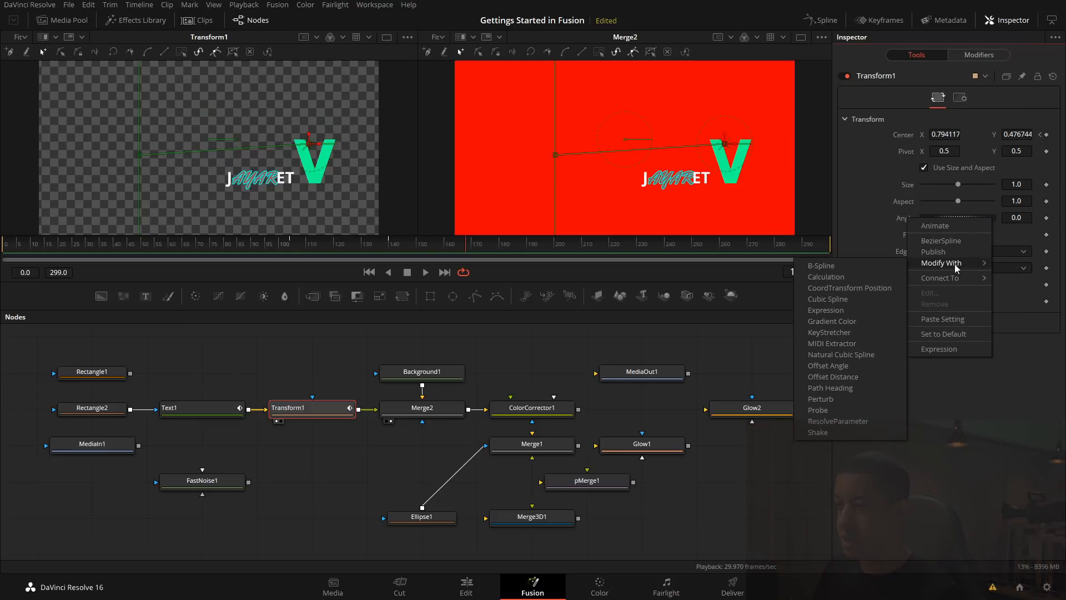
pyautogui.moveTo(935, 266)
pyautogui.click(839, 431)
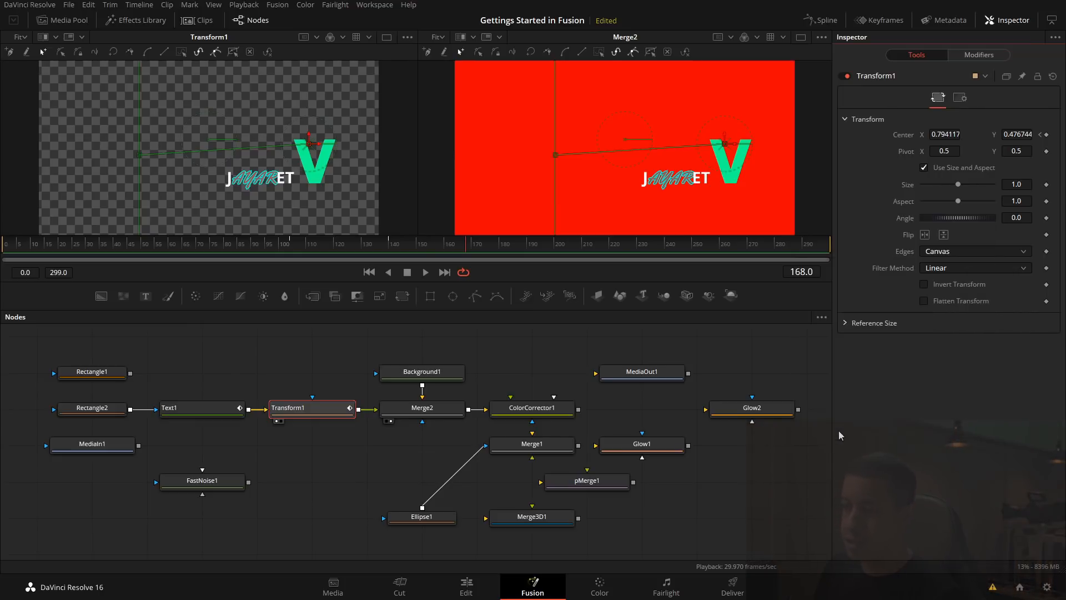
# Set the Maximum of the Shake modifier on Transform1's Angle to 360.0.
pyautogui.click(987, 56)
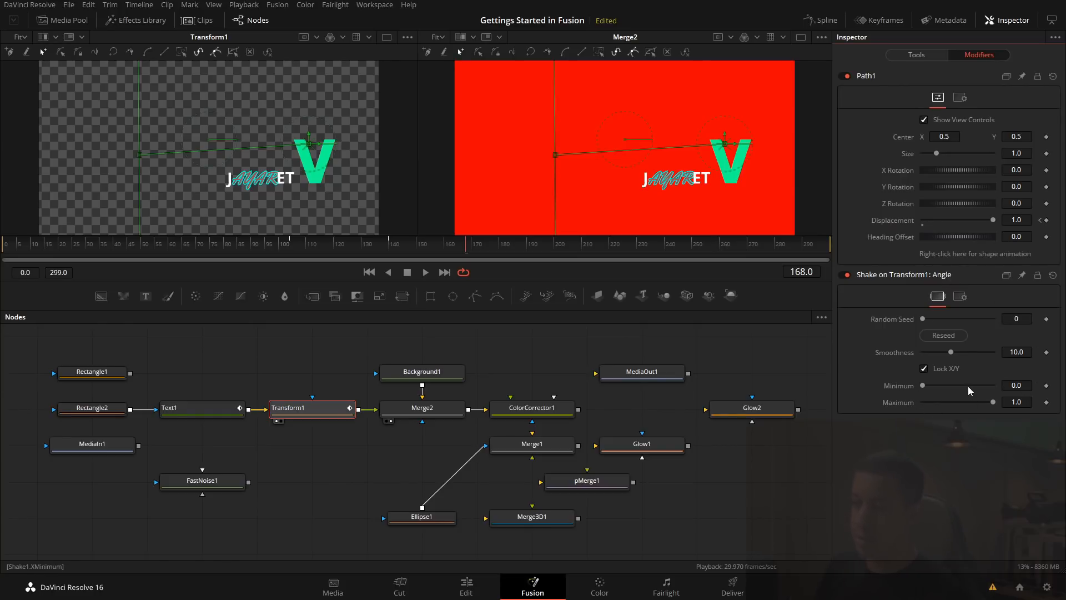
pyautogui.click(1017, 402)
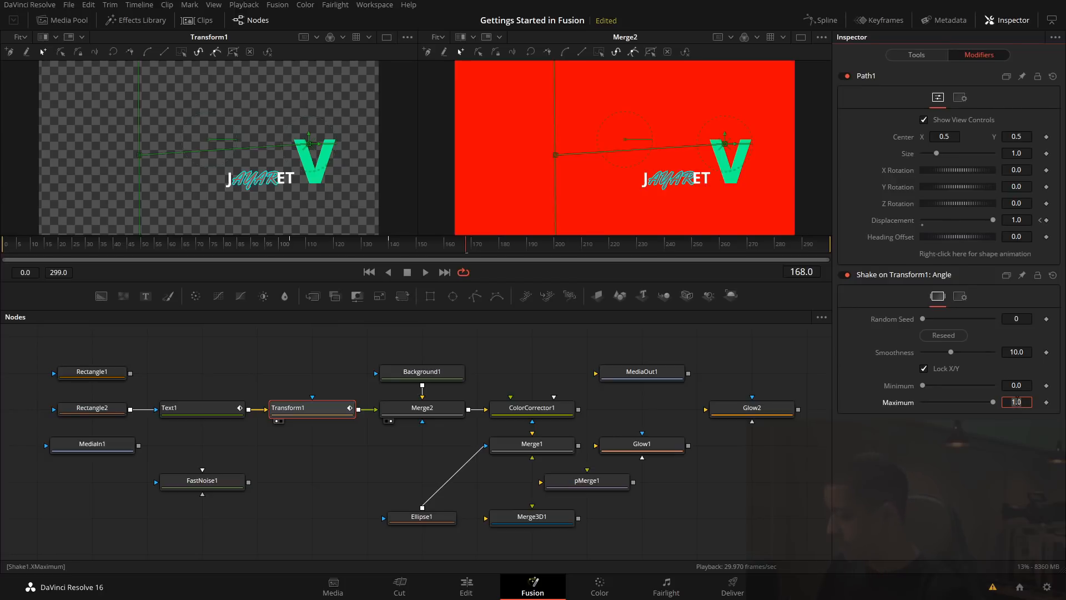
pyautogui.write('350')
pyautogui.press('Return')
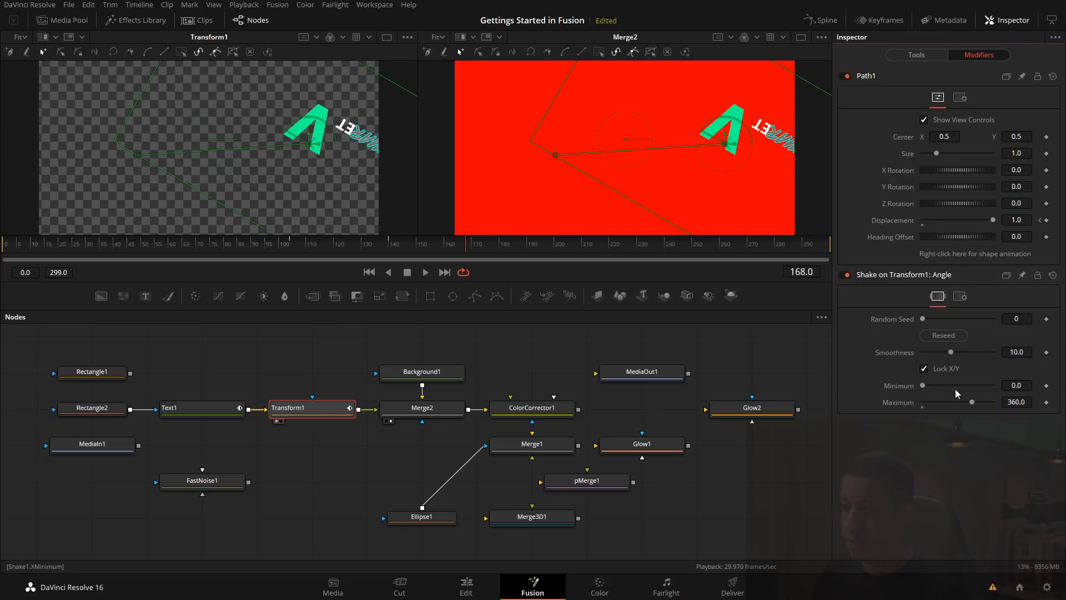
# Lower the Shake modifier's Smoothness to 1.58 and play the animation from before the first keyframe.
pyautogui.moveTo(951, 352); pyautogui.dragTo(927, 355)
pyautogui.moveTo(314, 245); pyautogui.dragTo(205, 245)
pyautogui.click(423, 273)
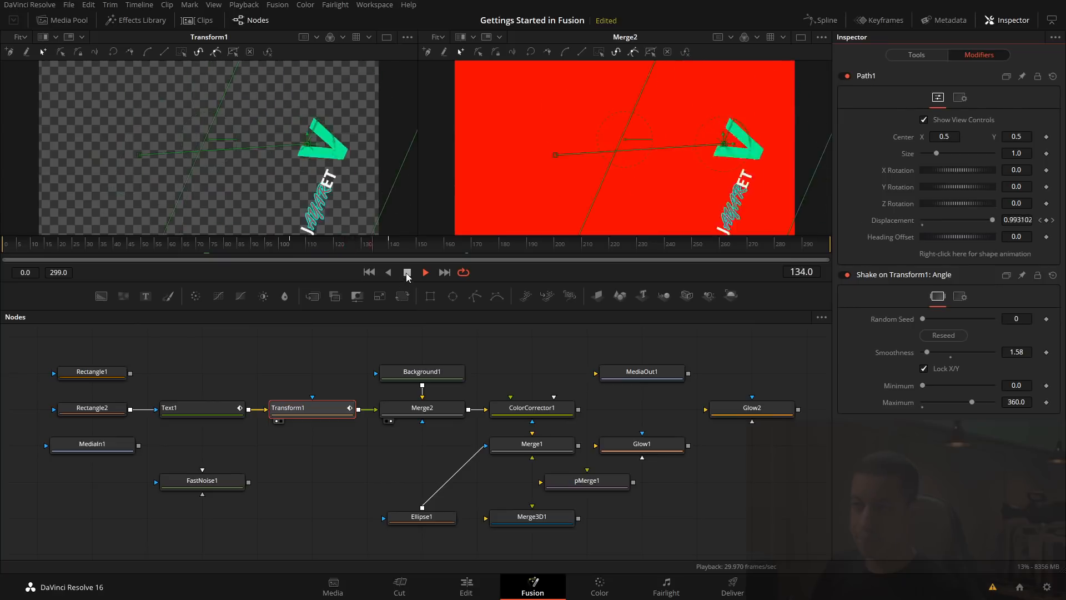
pyautogui.click(407, 273)
# Set the Shake modifier's Smoothness to 0.99 and its Minimum to 180.0.
pyautogui.moveTo(927, 353); pyautogui.dragTo(925, 352)
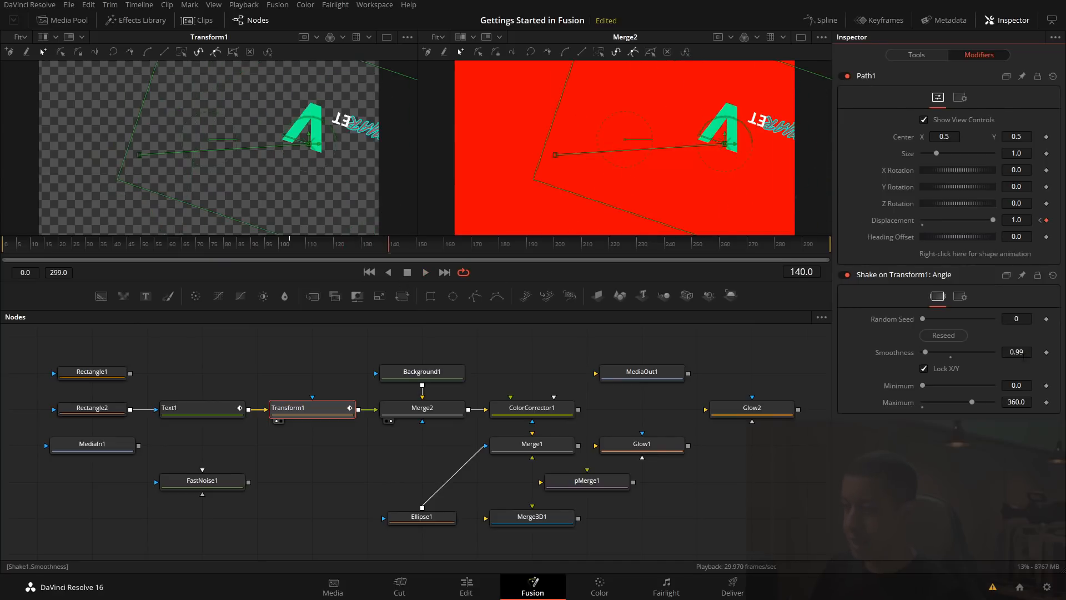
pyautogui.click(1017, 401)
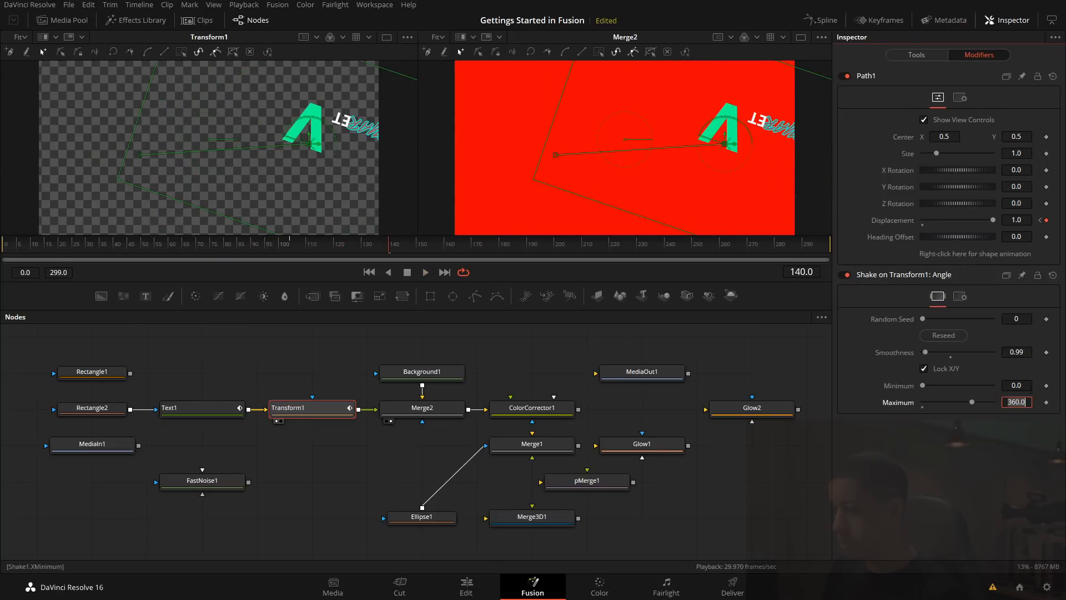
pyautogui.click(1021, 385)
pyautogui.write('180')
pyautogui.press('Tab')
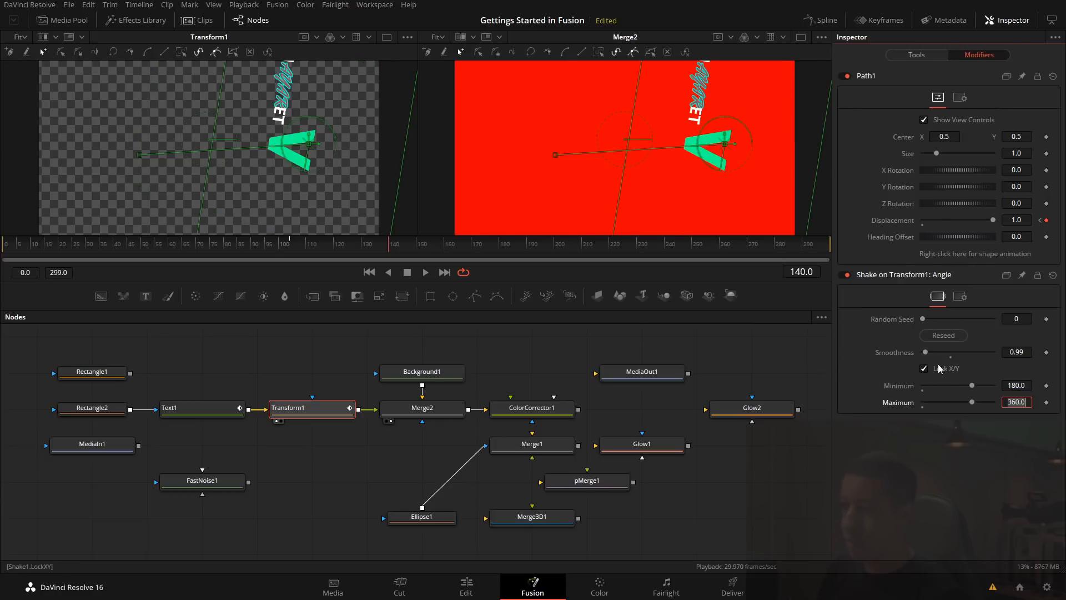
# Play the shaking rotation from frame 76 and stop at frame 117.
pyautogui.click(214, 245)
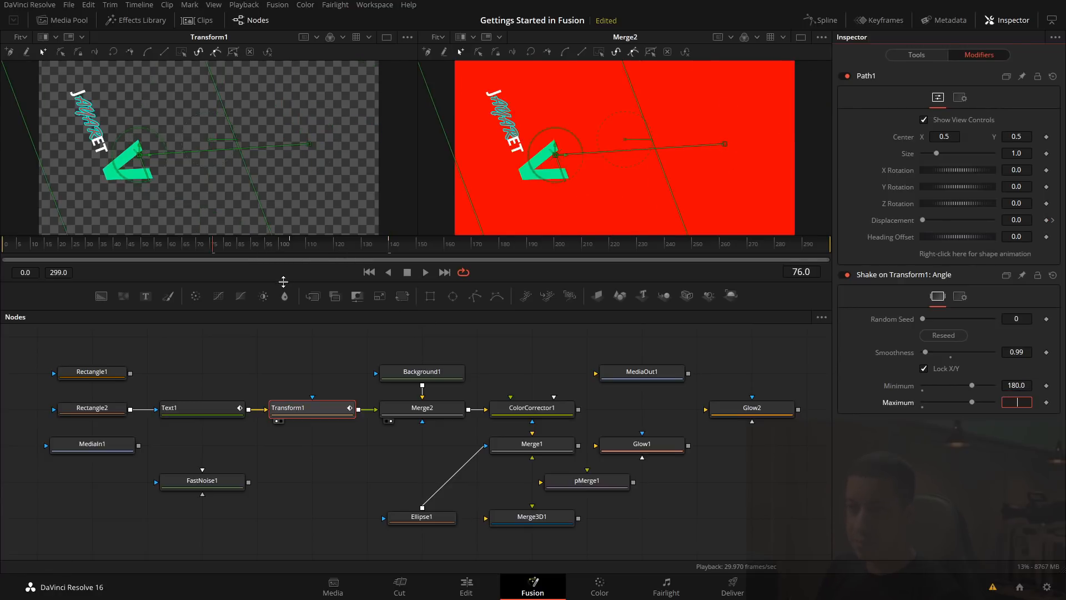
pyautogui.click(425, 272)
pyautogui.click(411, 273)
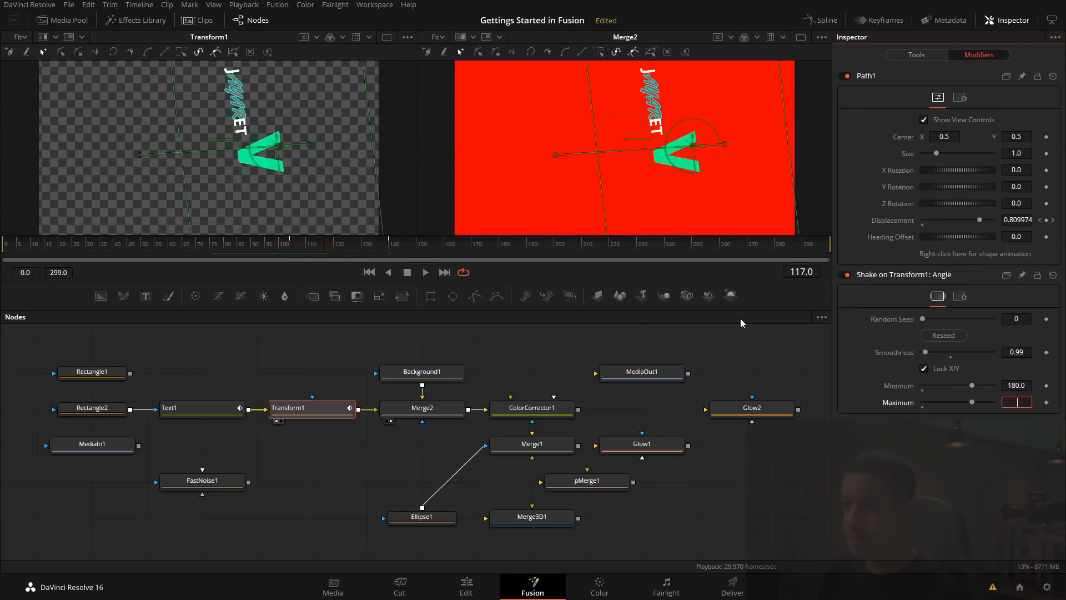
# Set the Shake modifier's Smoothness to about 19.1 and play the animation from before the first keyframe.
pyautogui.moveTo(1025, 352); pyautogui.dragTo(994, 353)
pyautogui.moveTo(923, 352); pyautogui.dragTo(976, 352)
pyautogui.moveTo(277, 245); pyautogui.dragTo(261, 244)
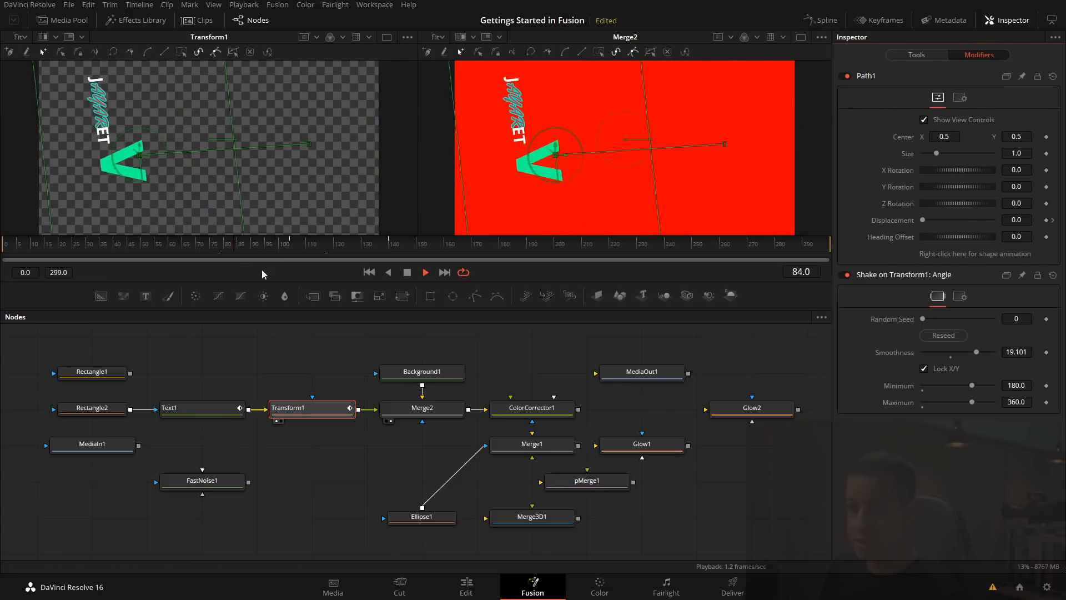
pyautogui.click(426, 272)
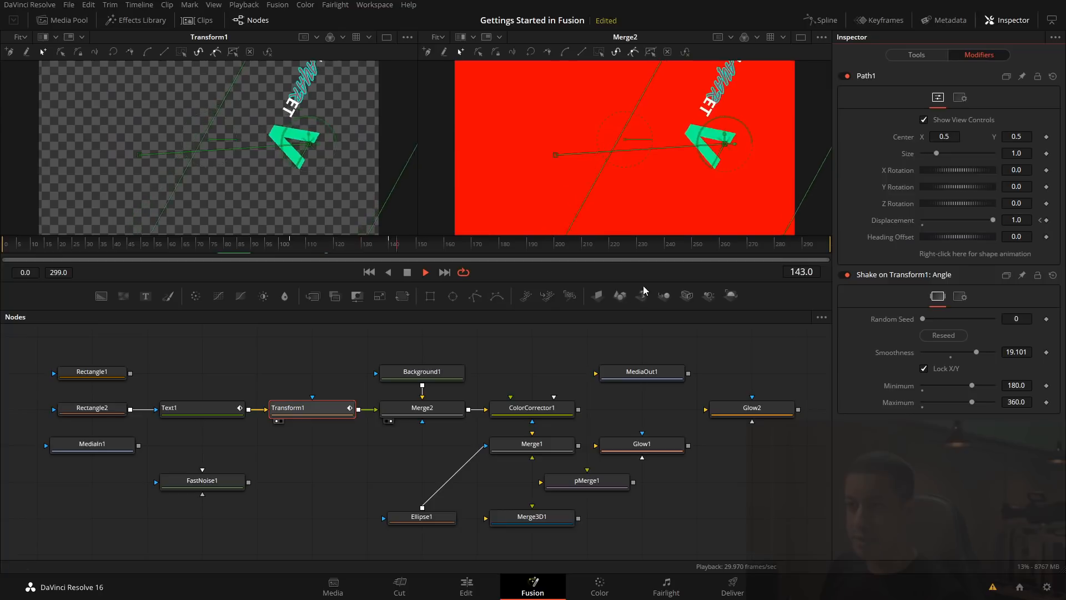
pyautogui.press('space')
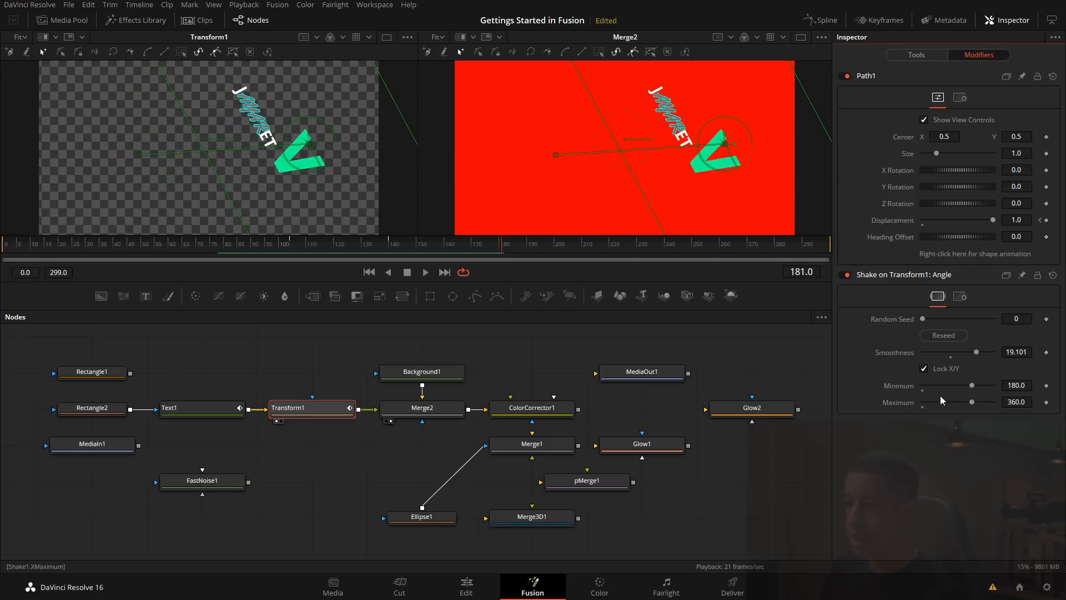
# Modify the Minimum parameter of Transform1's Angle Shake with a second Shake modifier.
pyautogui.rightClick(902, 387)
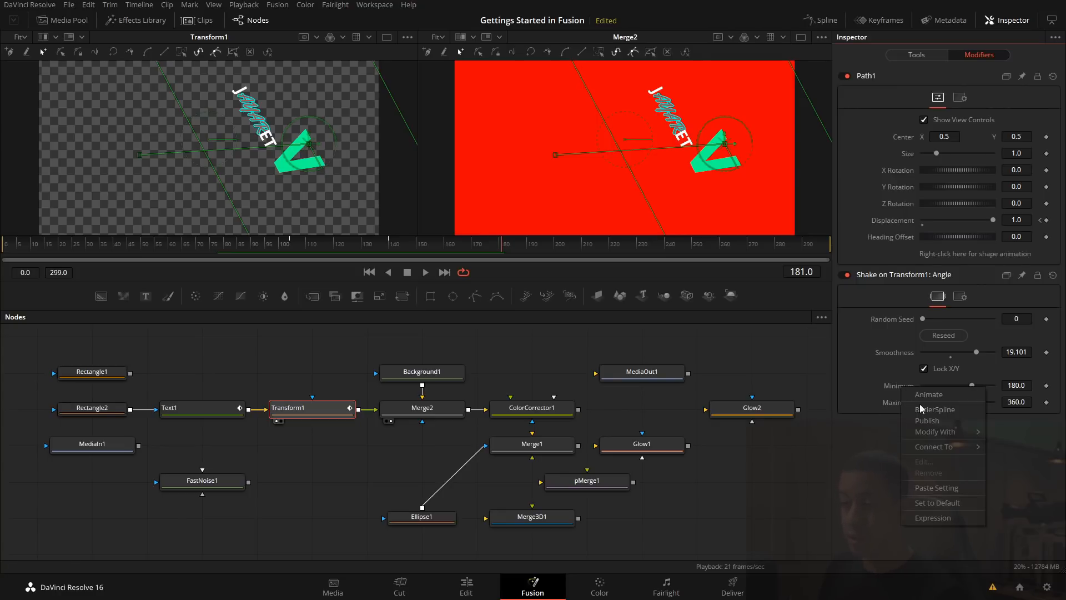
pyautogui.moveTo(936, 433)
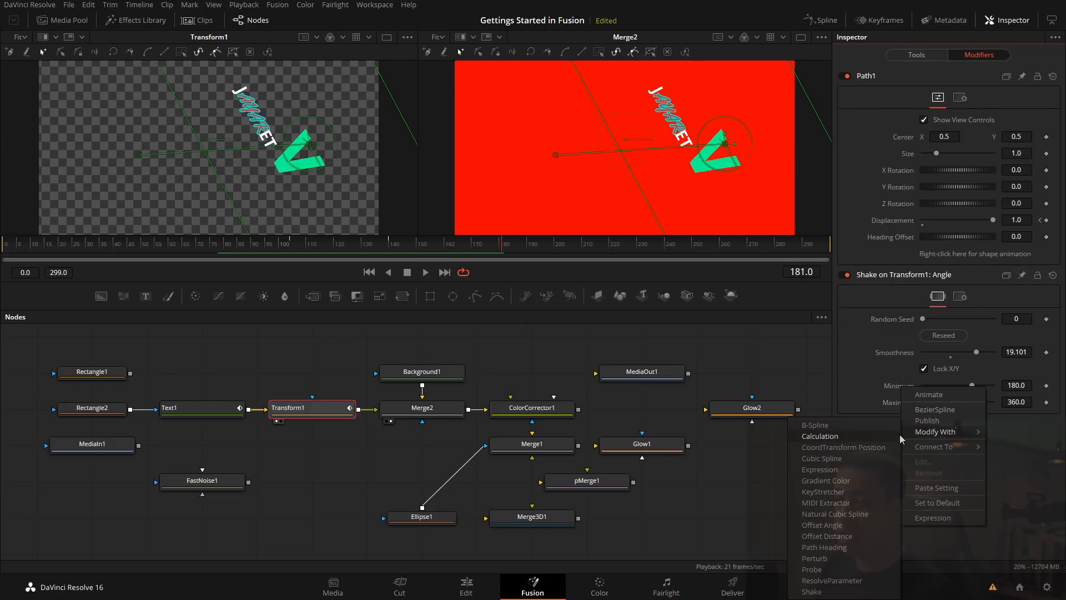
pyautogui.click(864, 592)
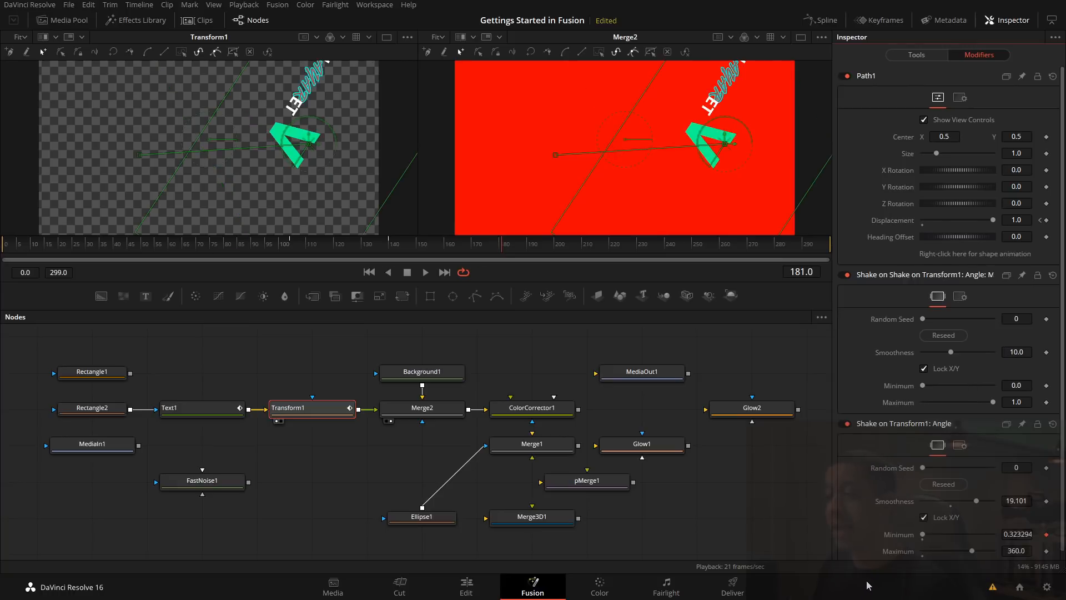
# Try to set the Angle Shake's modified Minimum to 100, and set its Maximum to 190.
pyautogui.scroll(-1, 871, 540)
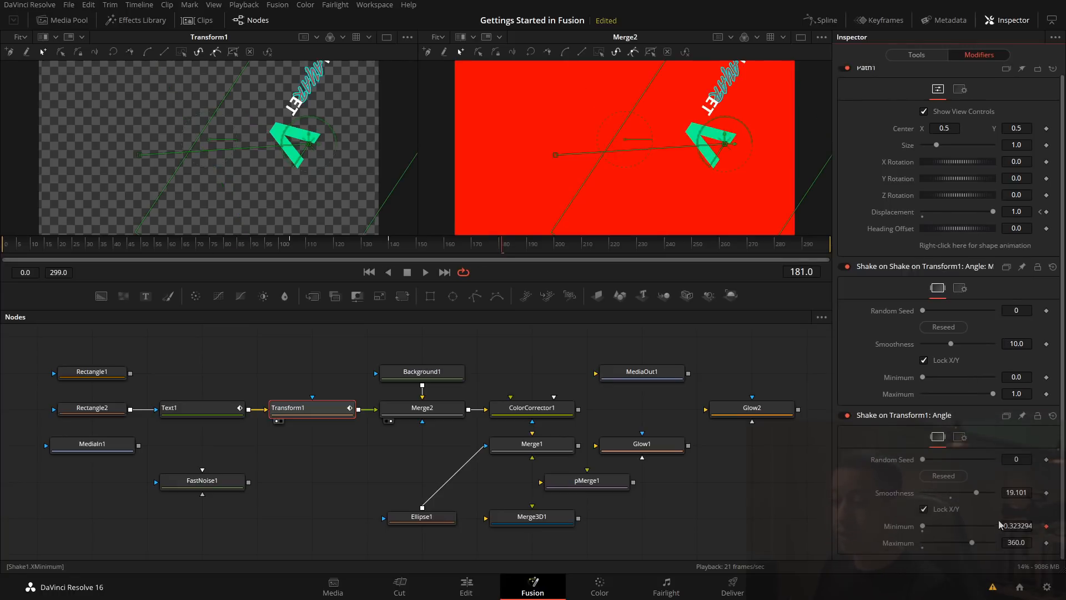
pyautogui.click(1011, 526)
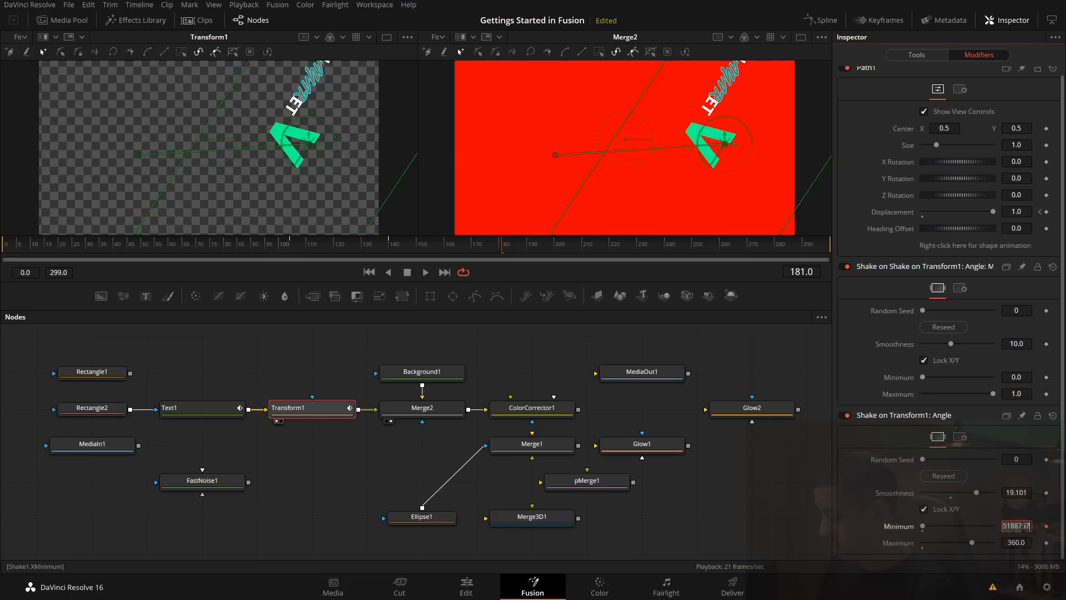
pyautogui.write('100')
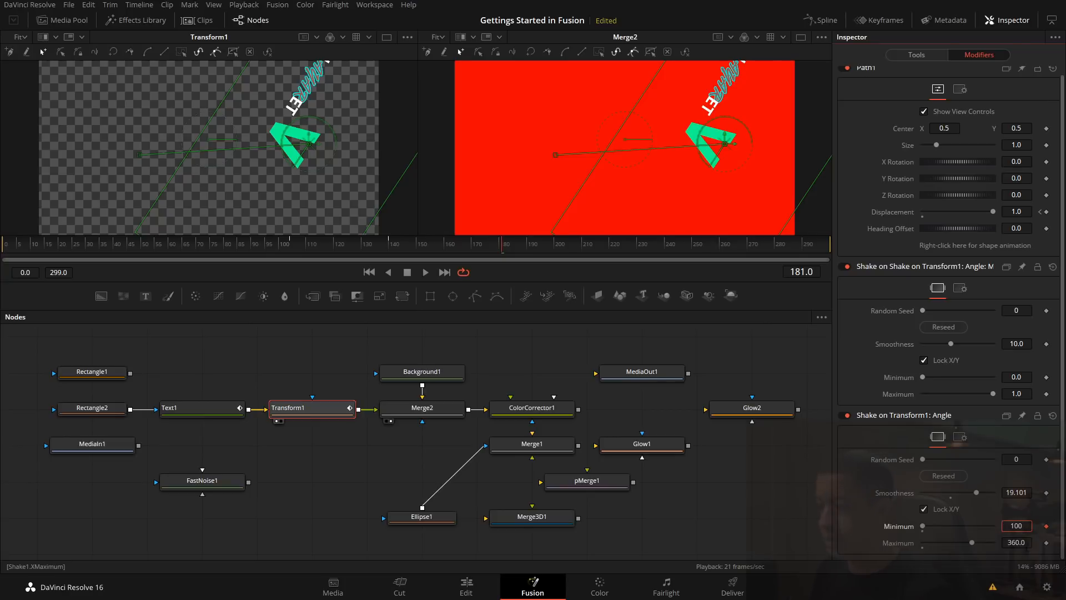
pyautogui.press('Tab')
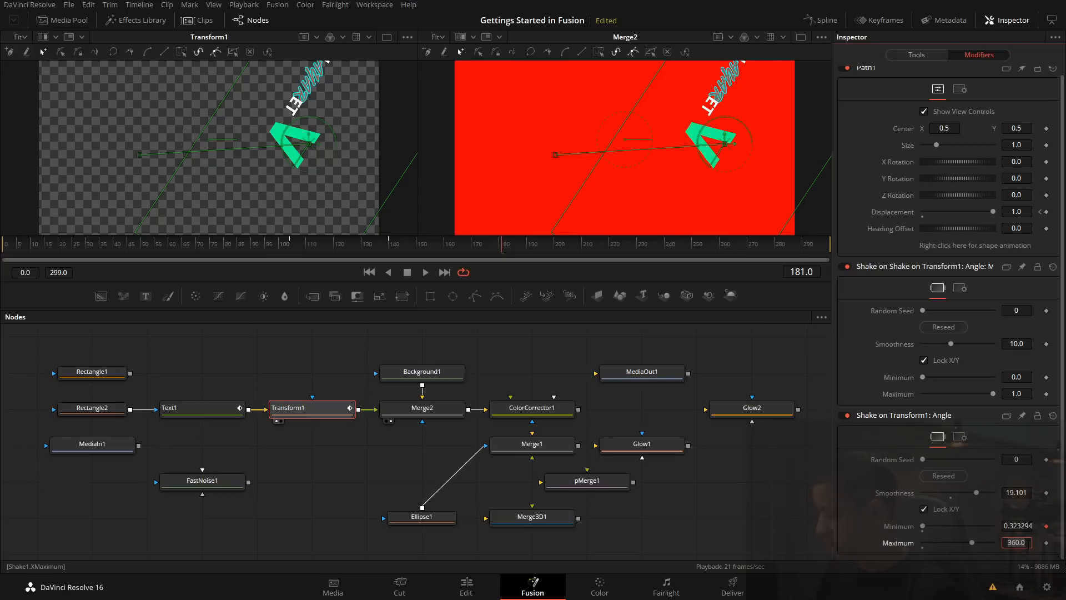
pyautogui.write('190')
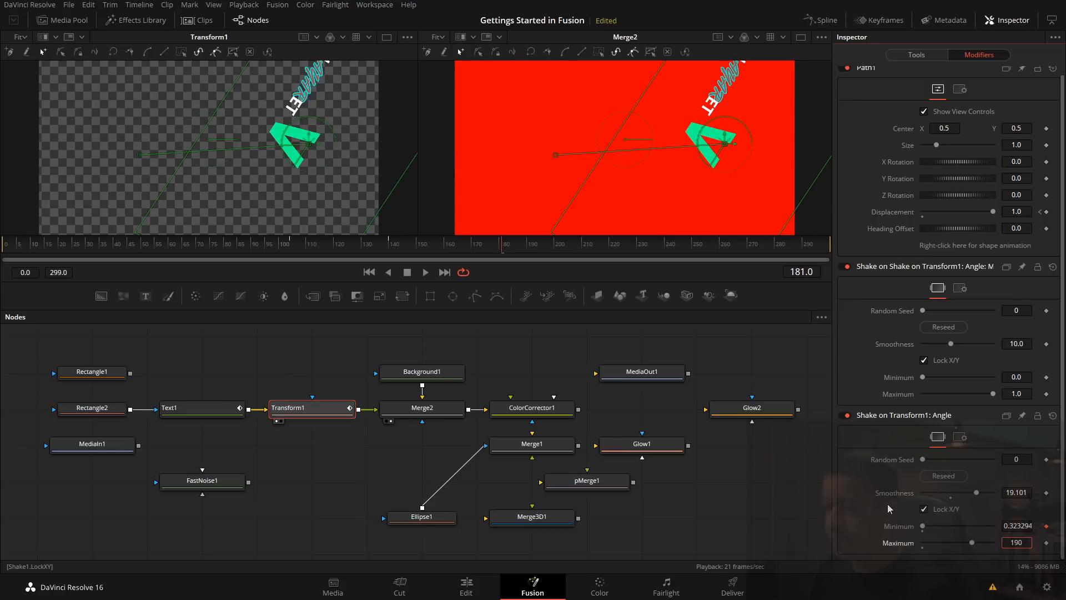
pyautogui.press('Return')
pyautogui.scroll(1, 875, 506)
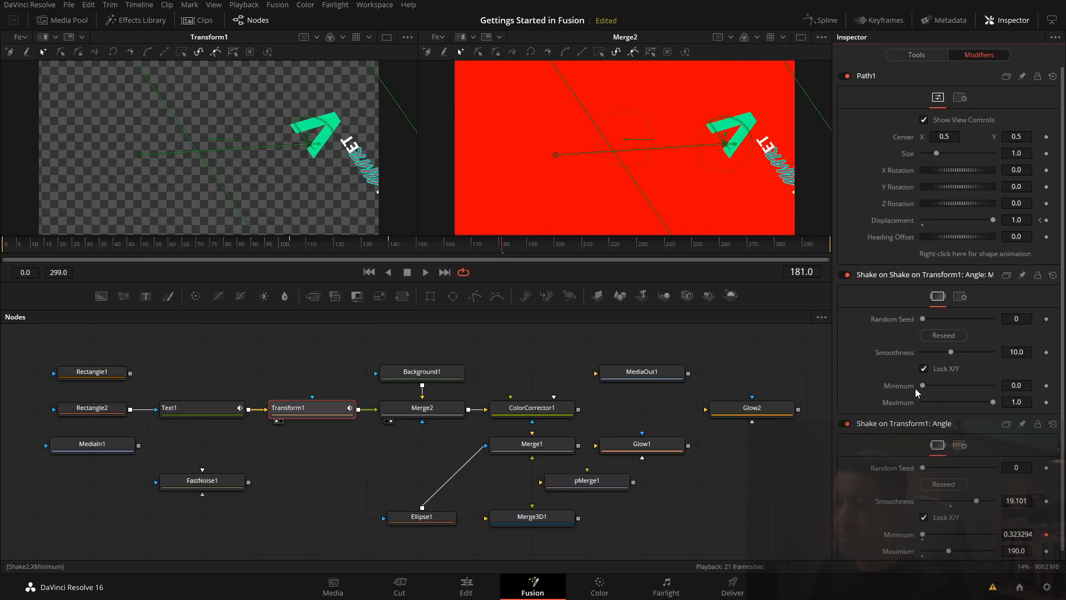
# Set the nested Shake modifier's Minimum to 180 and Maximum to 190, and play the animation from frame 54 to frame 169.
pyautogui.scroll(-1, 966, 428)
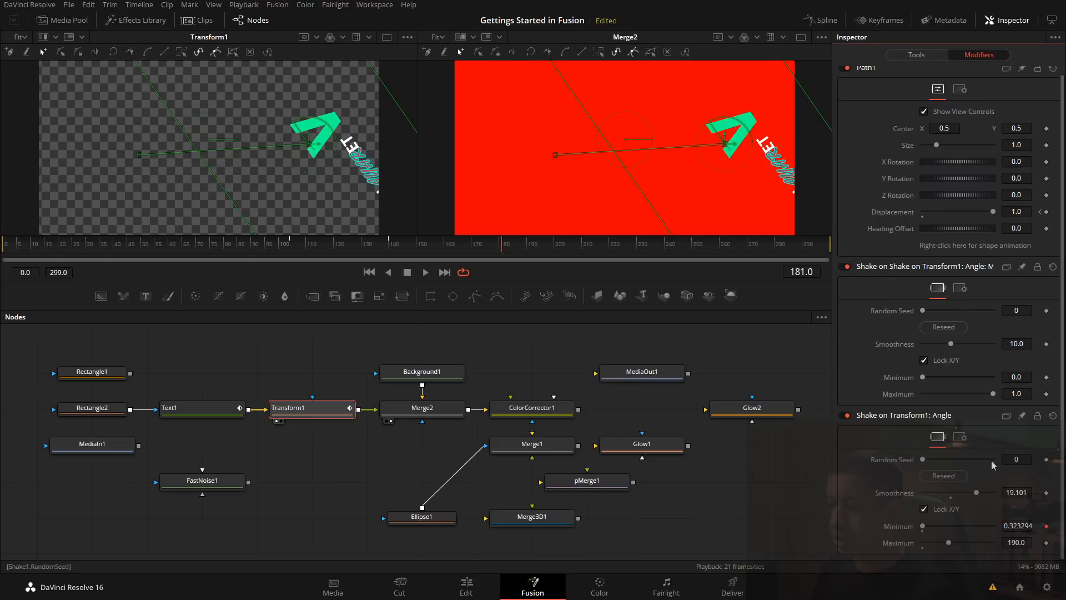
pyautogui.click(1032, 377)
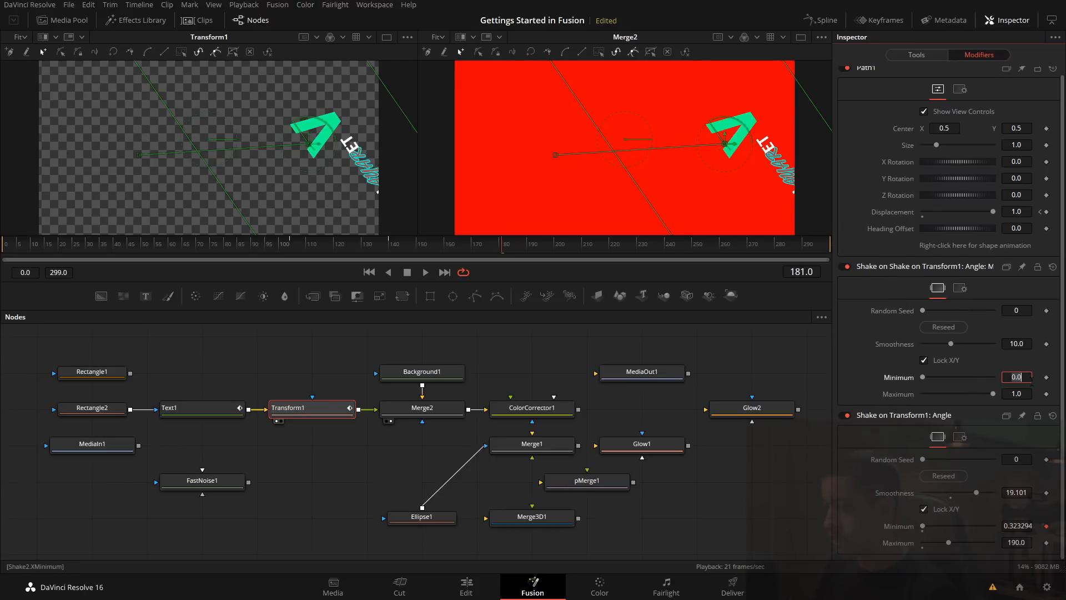
pyautogui.write('180')
pyautogui.press('Tab')
pyautogui.write('1')
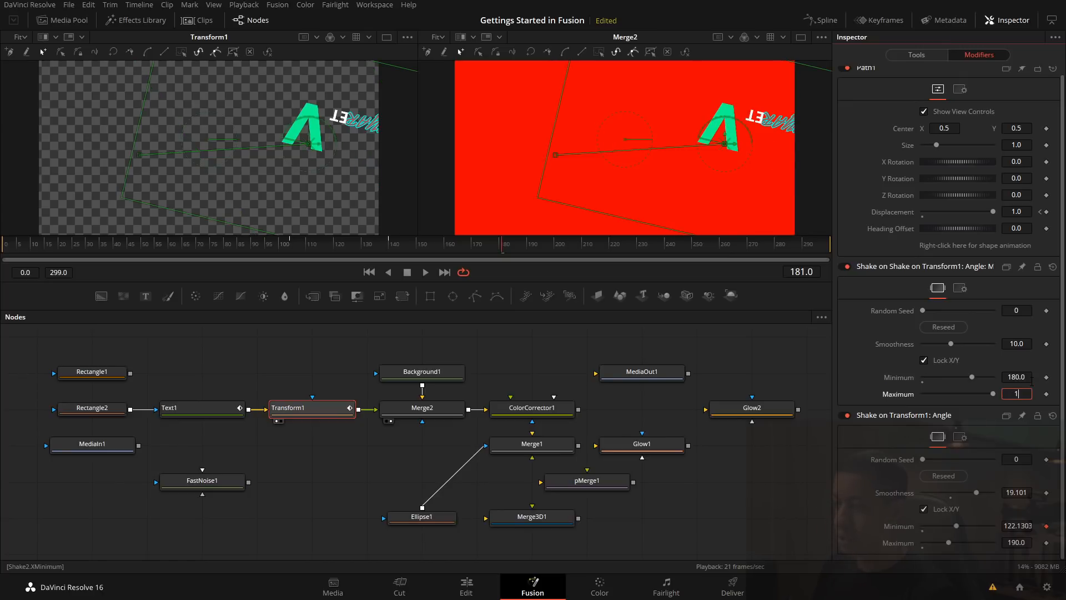
pyautogui.write('90')
pyautogui.press('Tab')
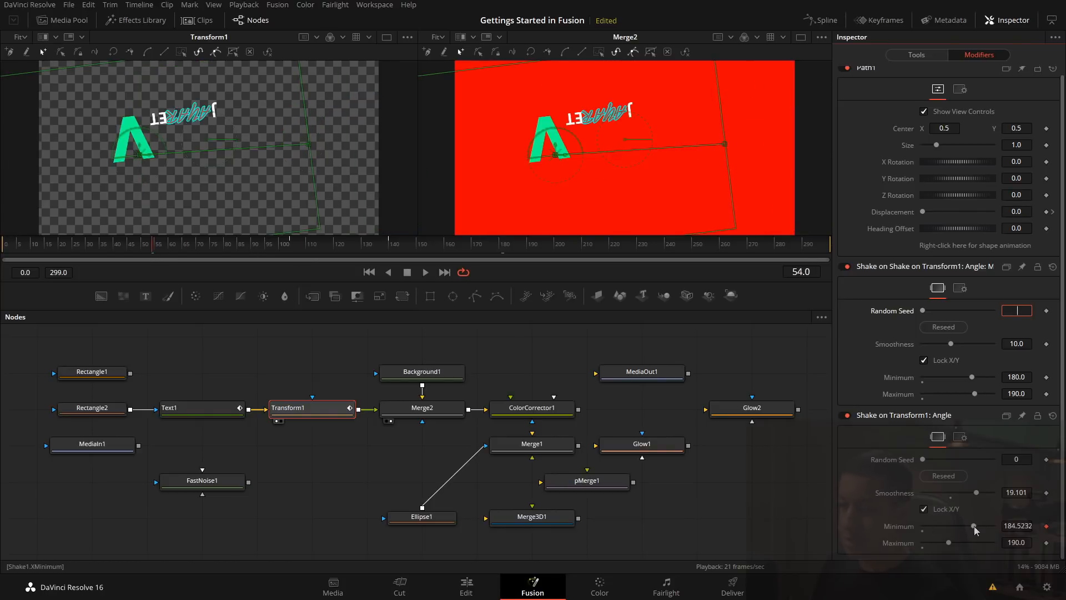
pyautogui.click(426, 272)
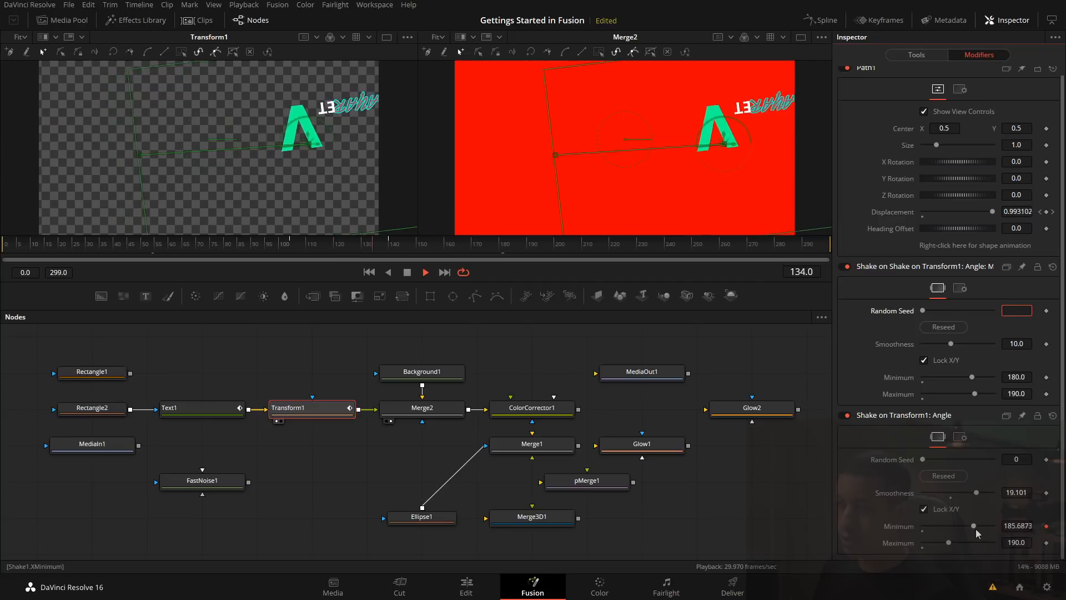
pyautogui.click(407, 272)
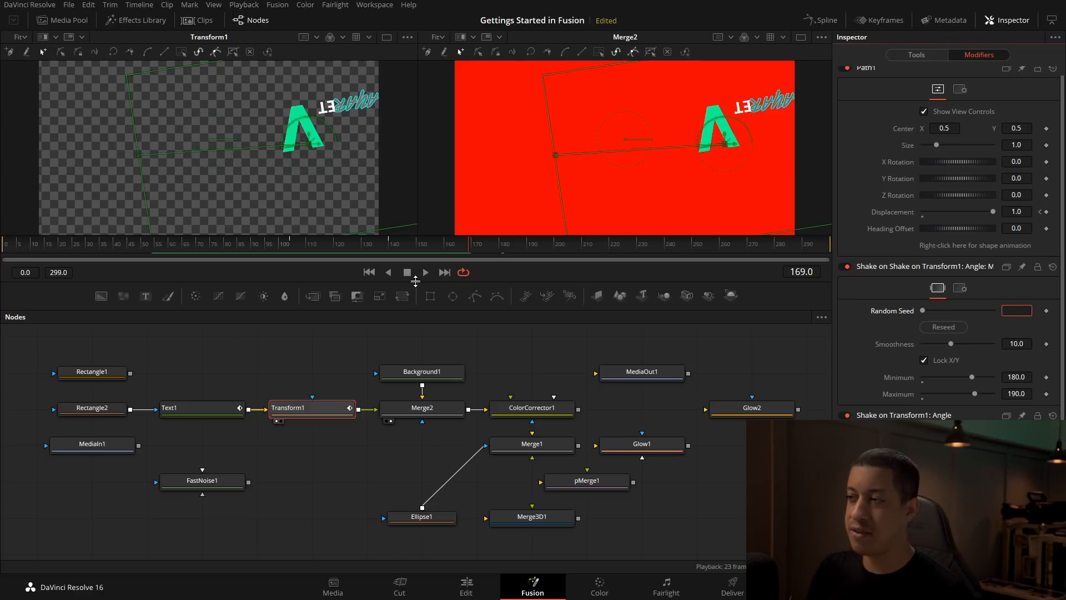
# Return the Inspector to Transform1's tool controls and briefly show the Spline editor.
pyautogui.click(911, 55)
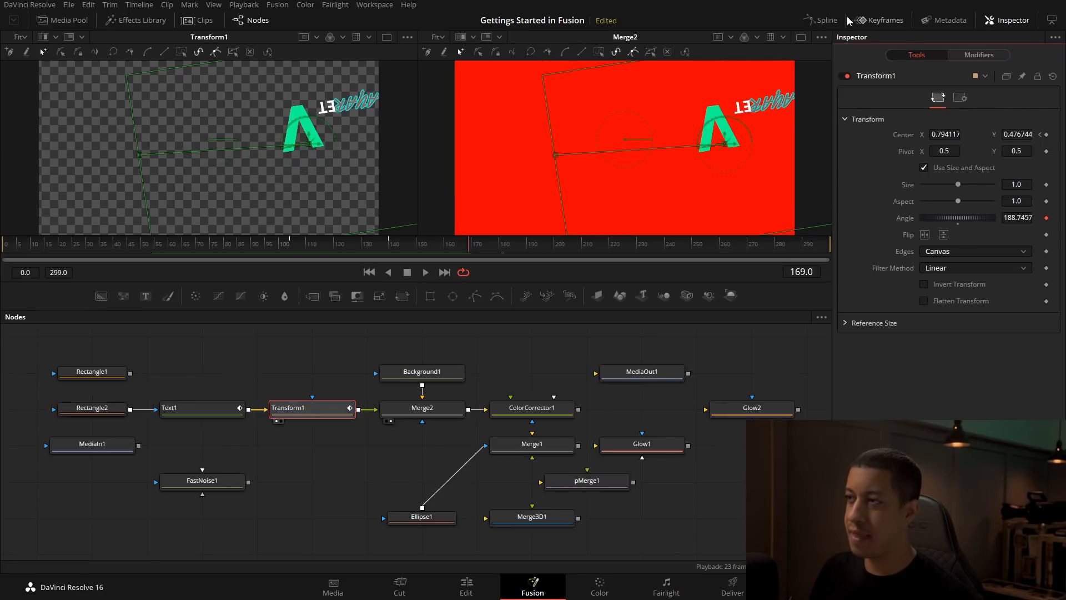
pyautogui.click(822, 20)
pyautogui.click(822, 20)
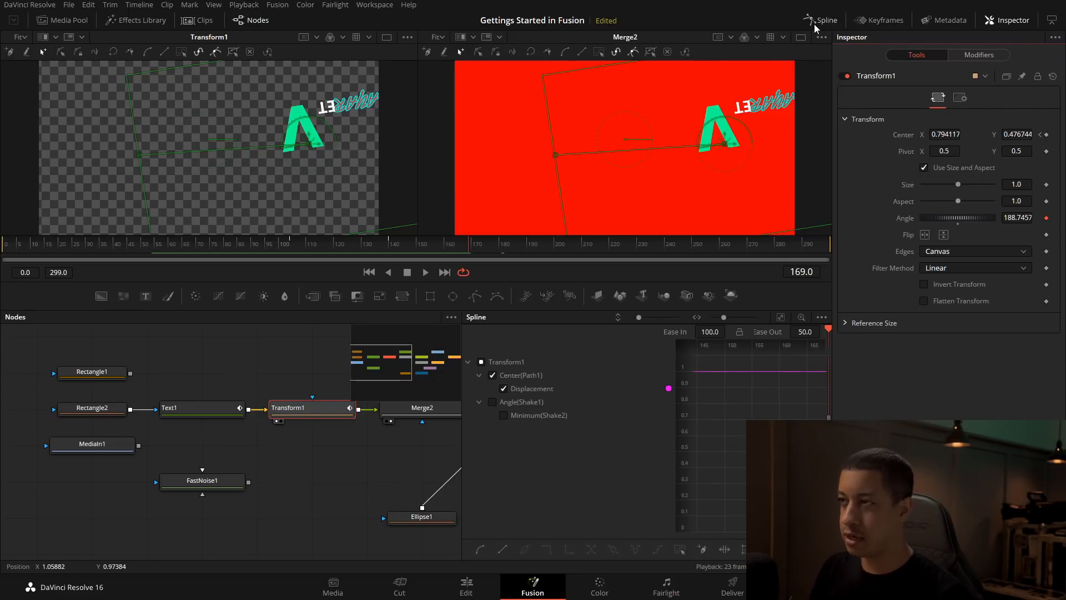
# Show the Keyframes editor beneath a half-height Inspector and widen it across the node area.
pyautogui.click(881, 20)
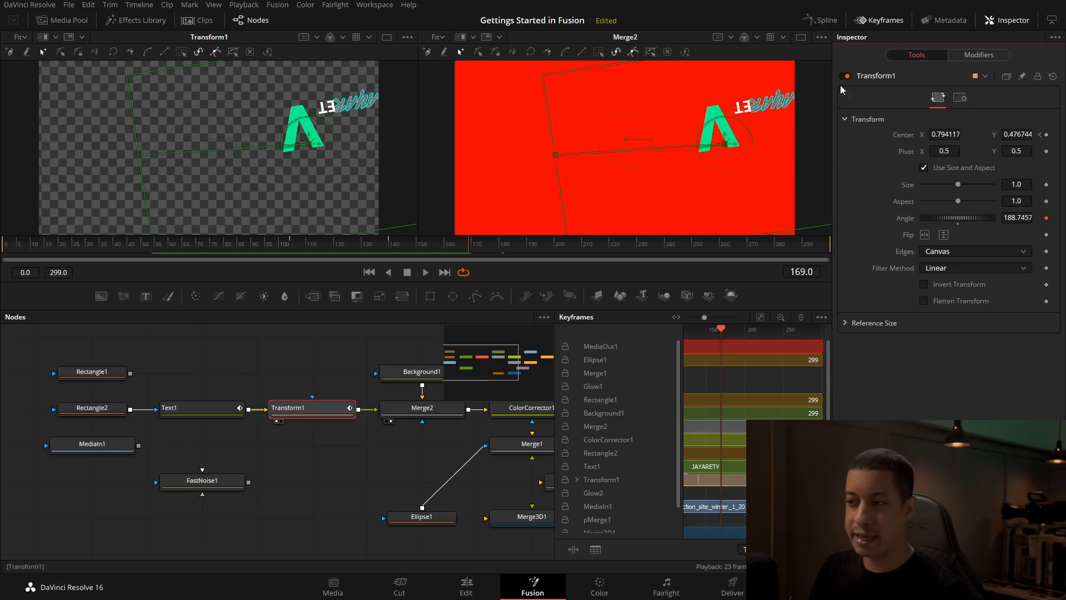
pyautogui.click(1052, 20)
pyautogui.moveTo(711, 454); pyautogui.dragTo(433, 459)
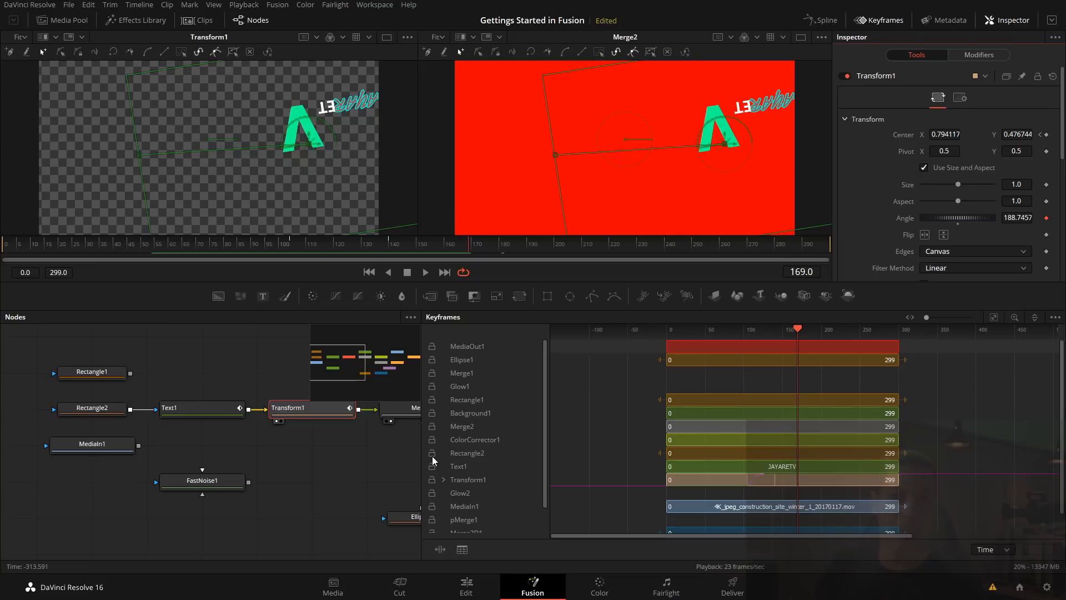
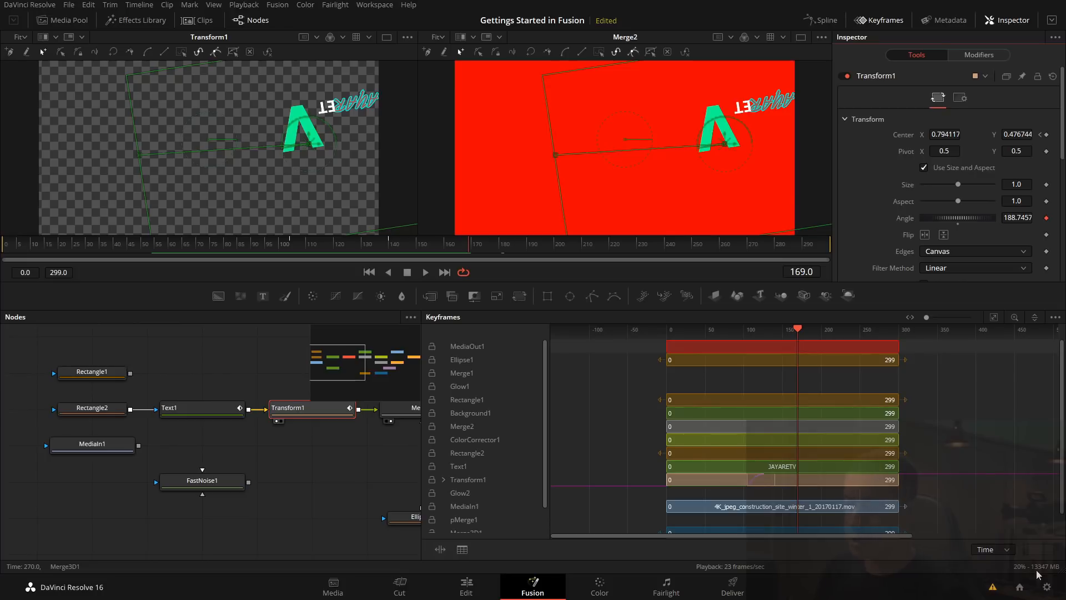
# Show the memory usage options for purging the cache.
pyautogui.rightClick(1037, 568)
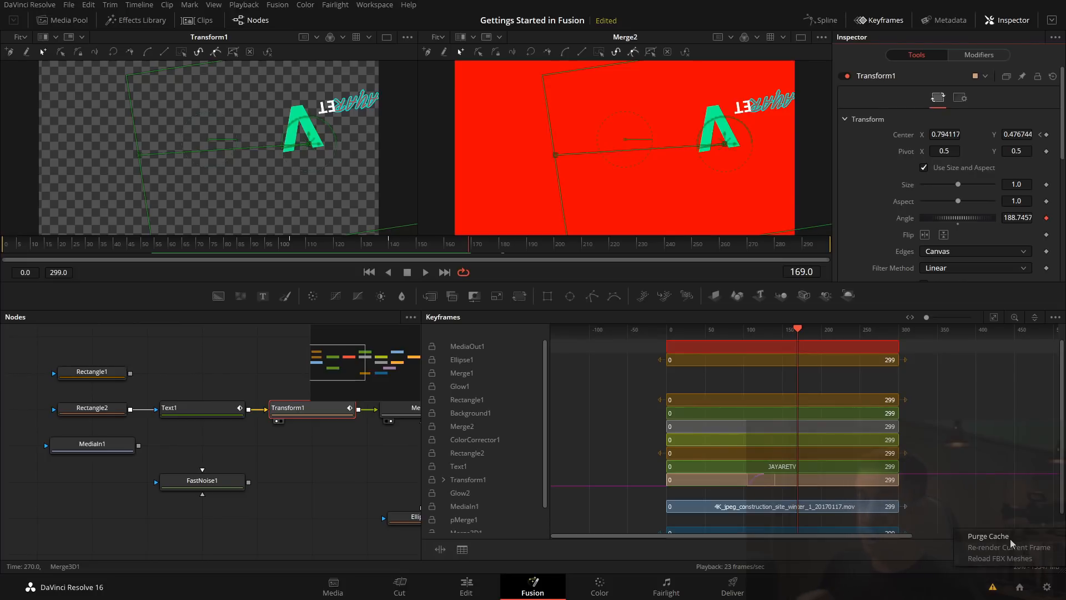
pyautogui.click(994, 537)
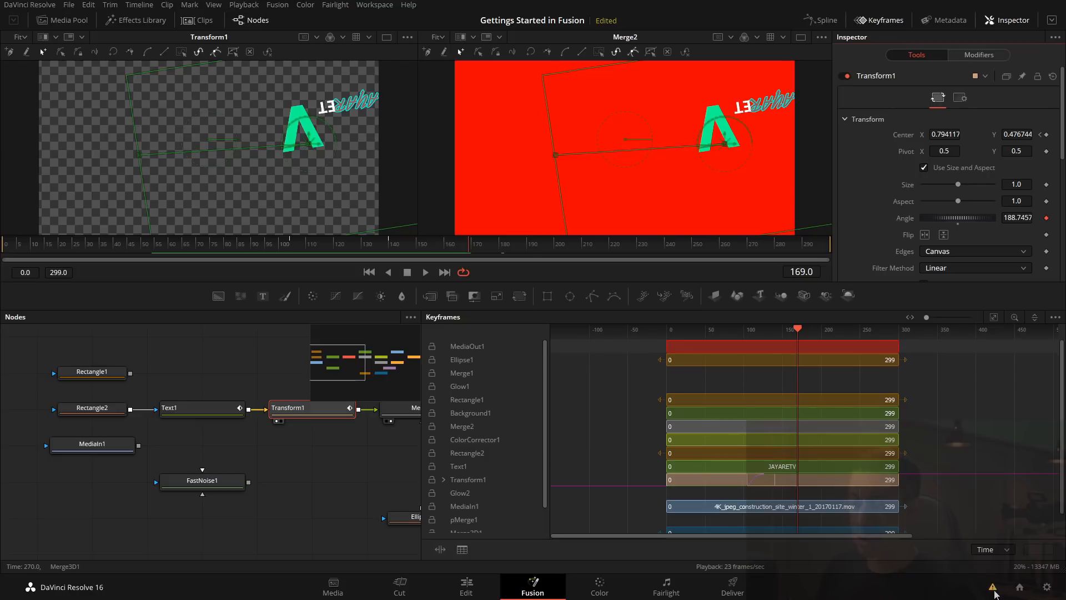
# Clear the error messages in the console, and close the console and the Keyframes editor.
pyautogui.click(994, 591)
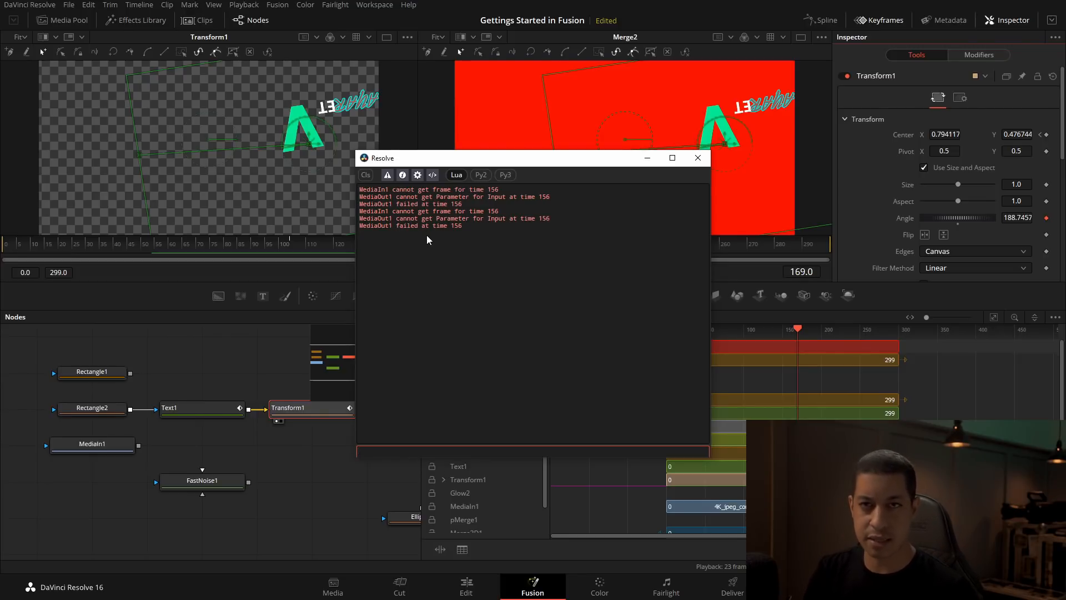
pyautogui.click(366, 174)
pyautogui.click(697, 159)
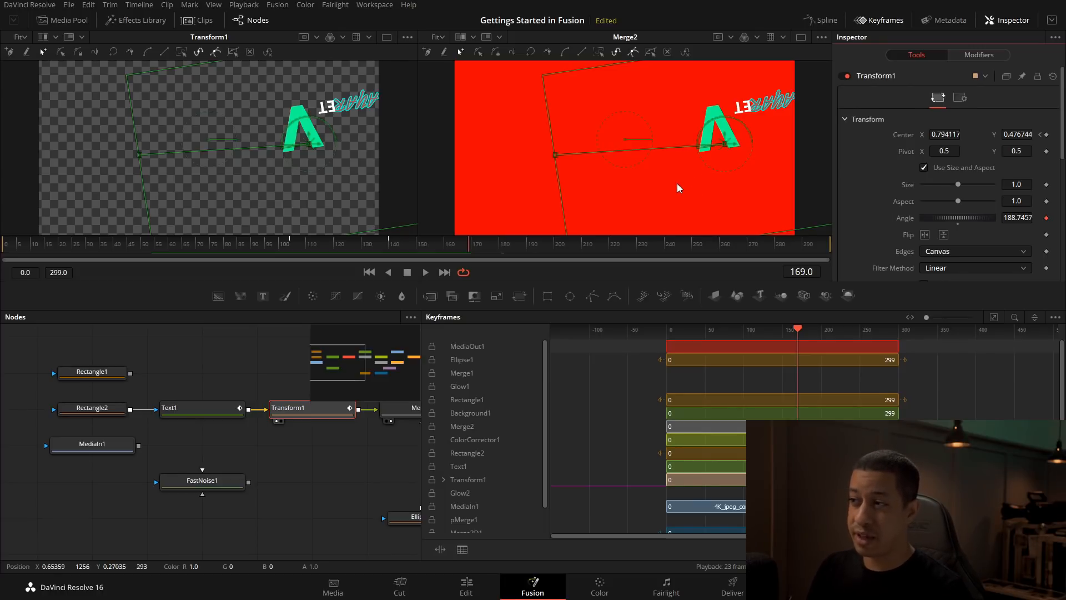
pyautogui.click(885, 25)
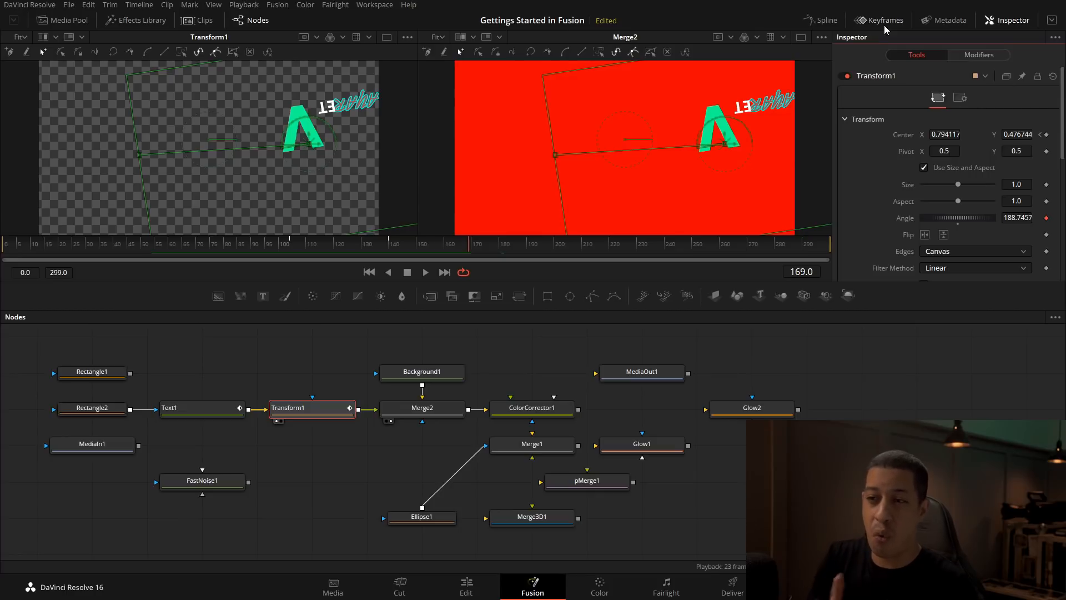